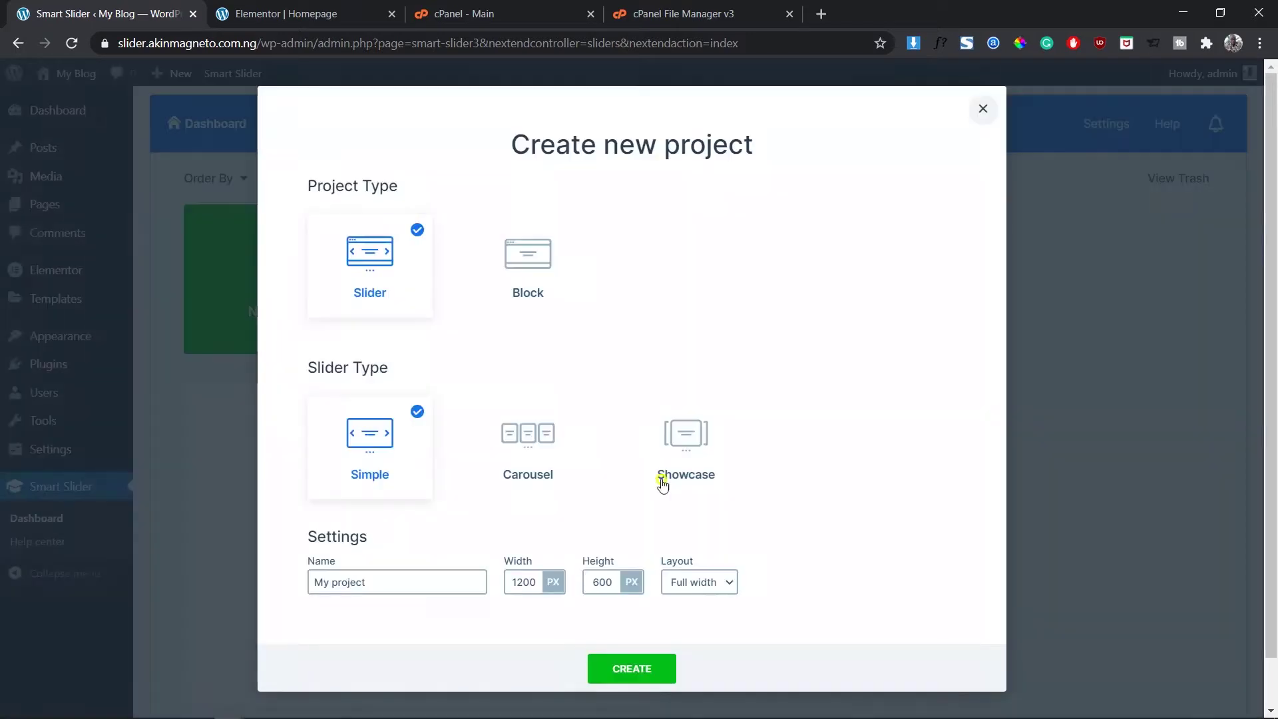
Create a Simple slider project named "Slider-Tutorial", 1400 px wide and 600 px high, with the Full width layout.
triple_click(393, 573)
type("Slider-Tutorial`")
key("Tab")
type("1400")
key("Tab")
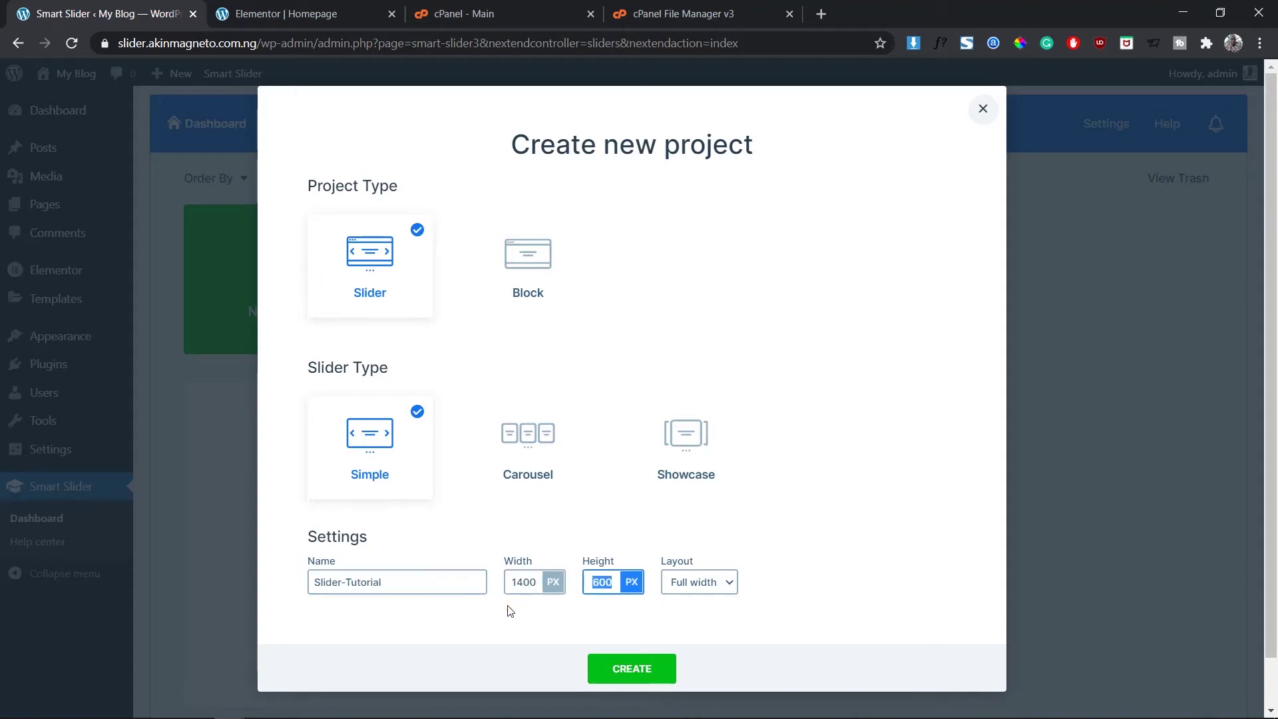
type("500")
key("Tab")
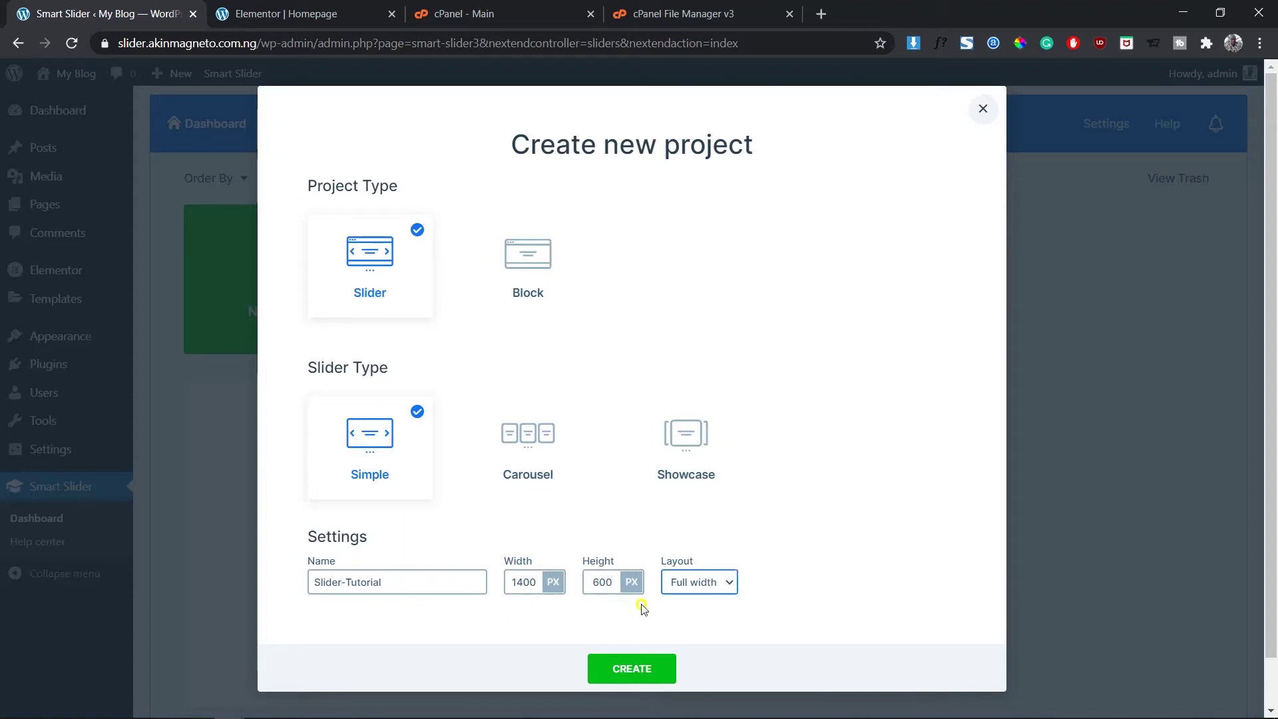
left_click_drag(503, 384, 581, 657)
left_click(625, 673)
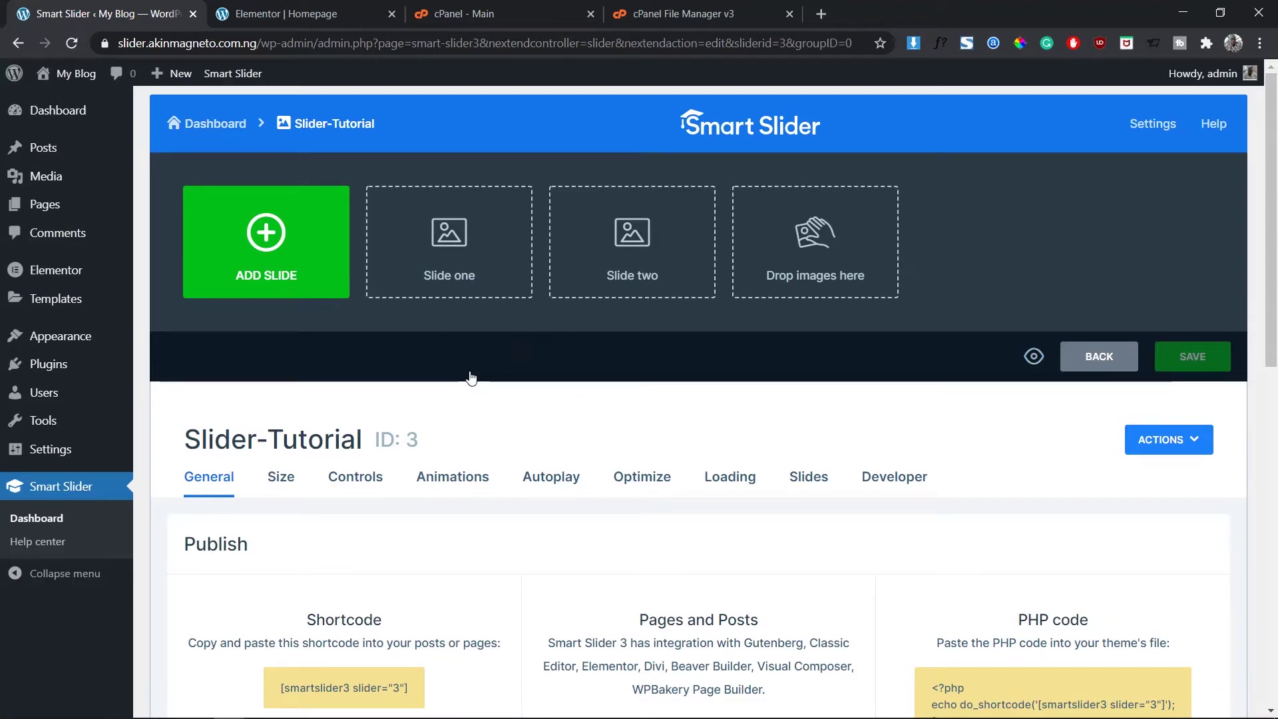
Examine the homepage slider on the Forte Credence International Schools site as a design reference, and return to the Slider-Tutorial project.
scroll(570, 574, "down", 3)
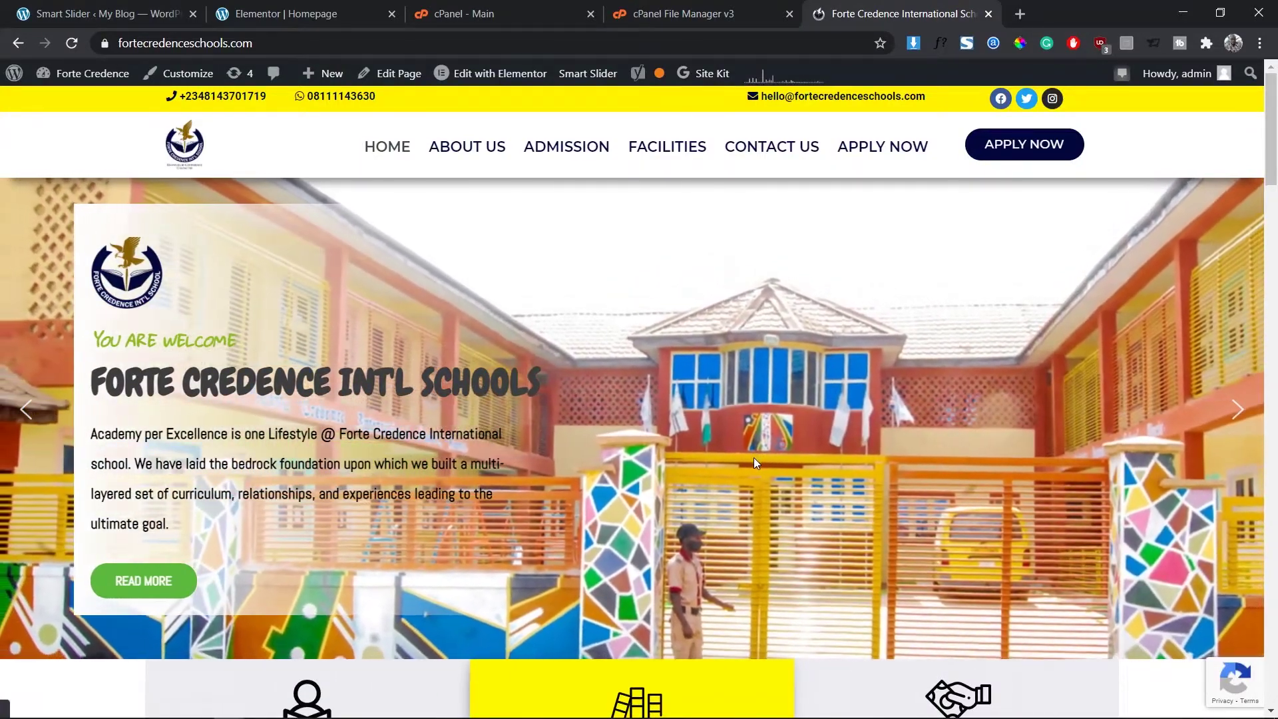
left_click(128, 8)
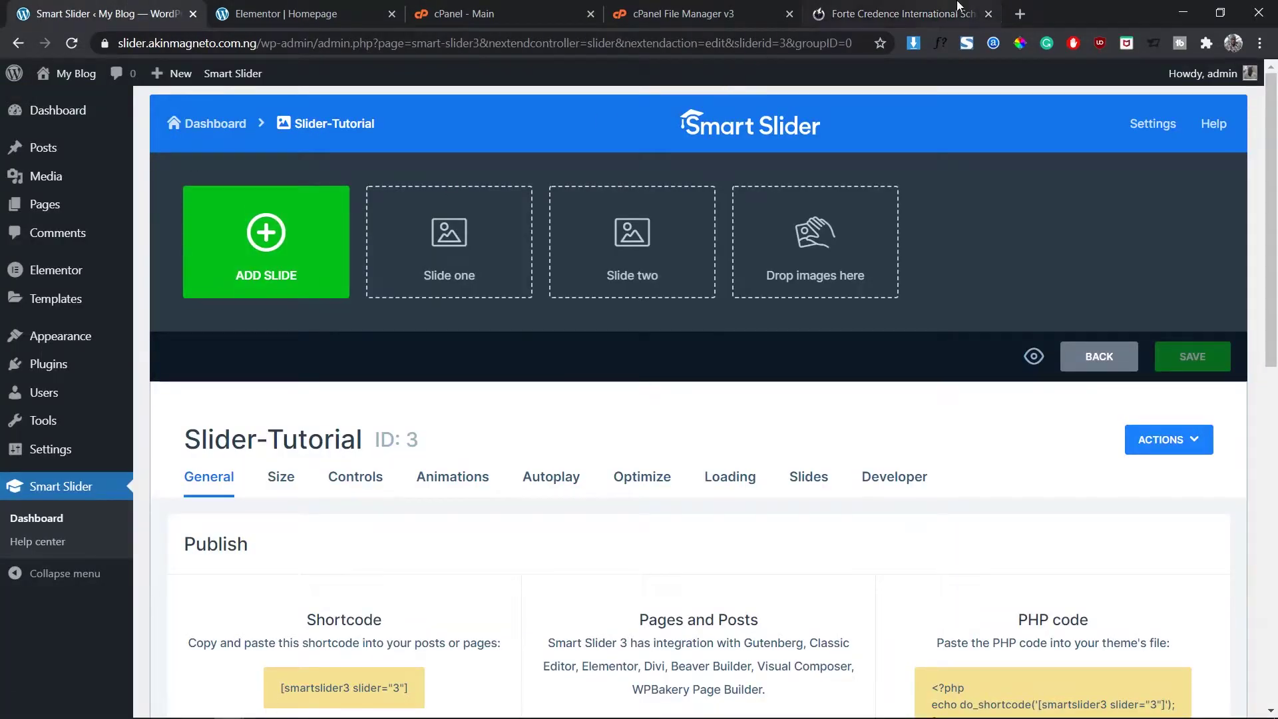
left_click(866, 15)
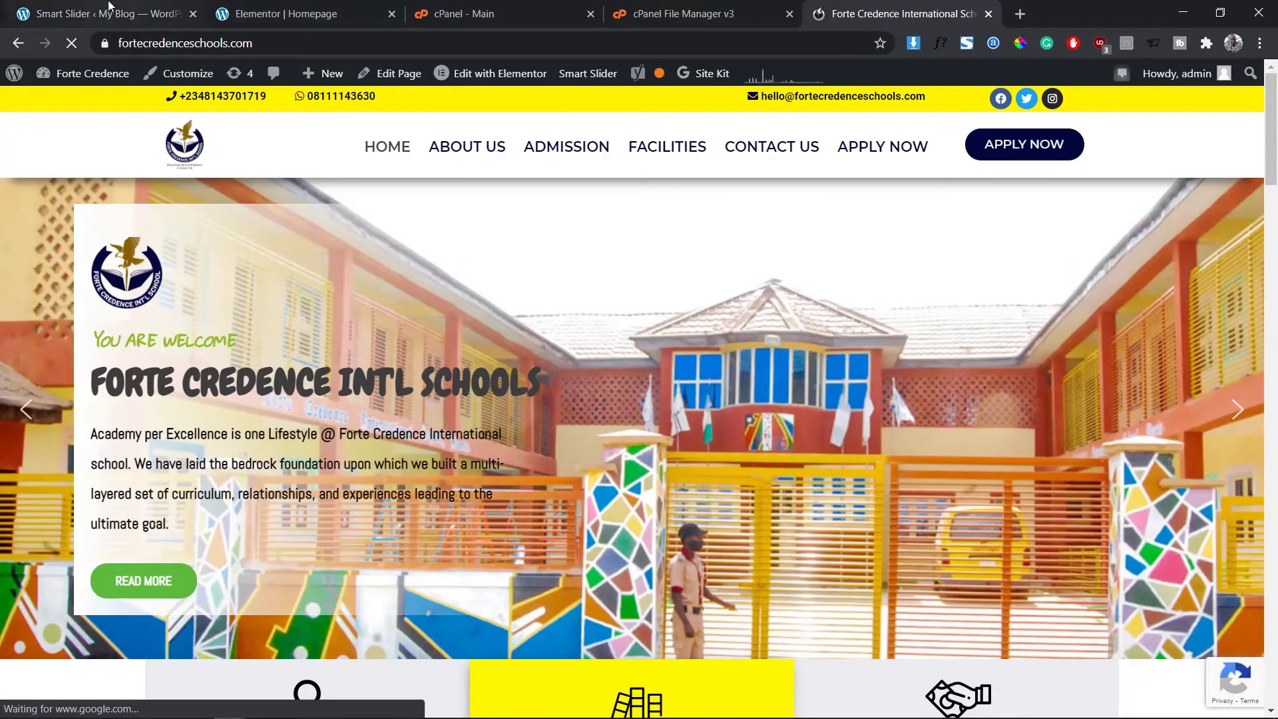
left_click(108, 11)
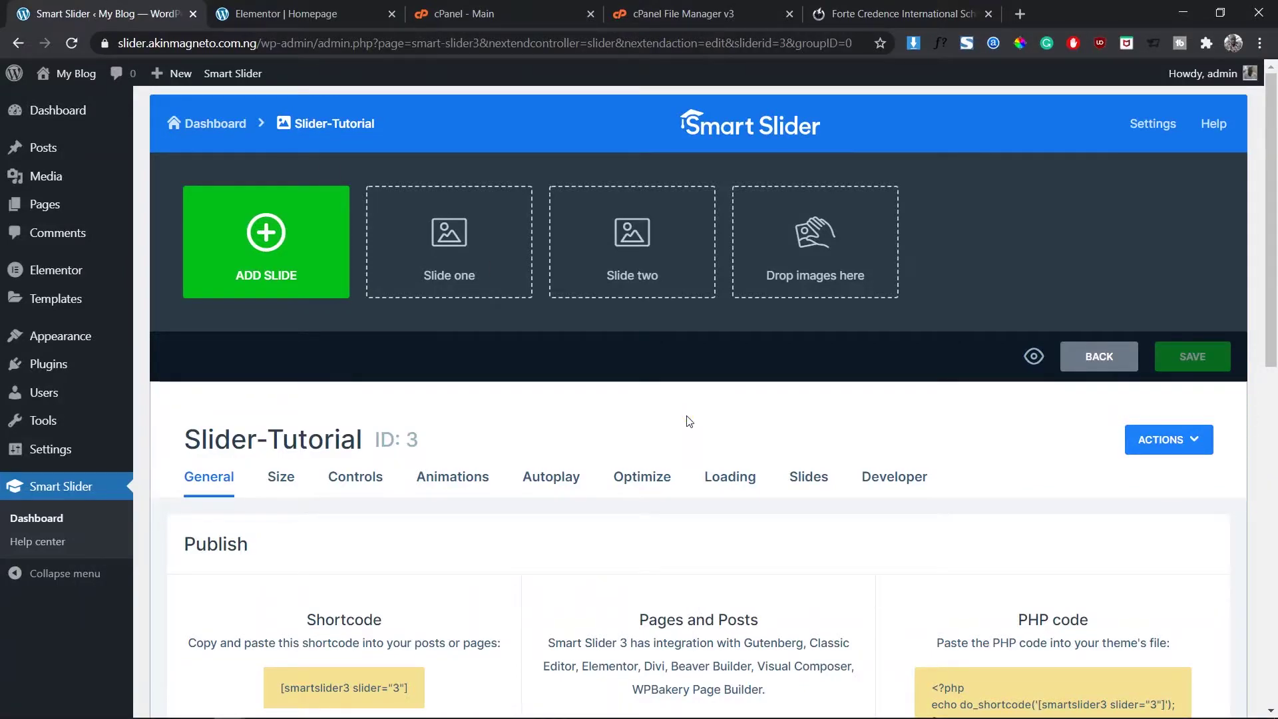
left_click(901, 14)
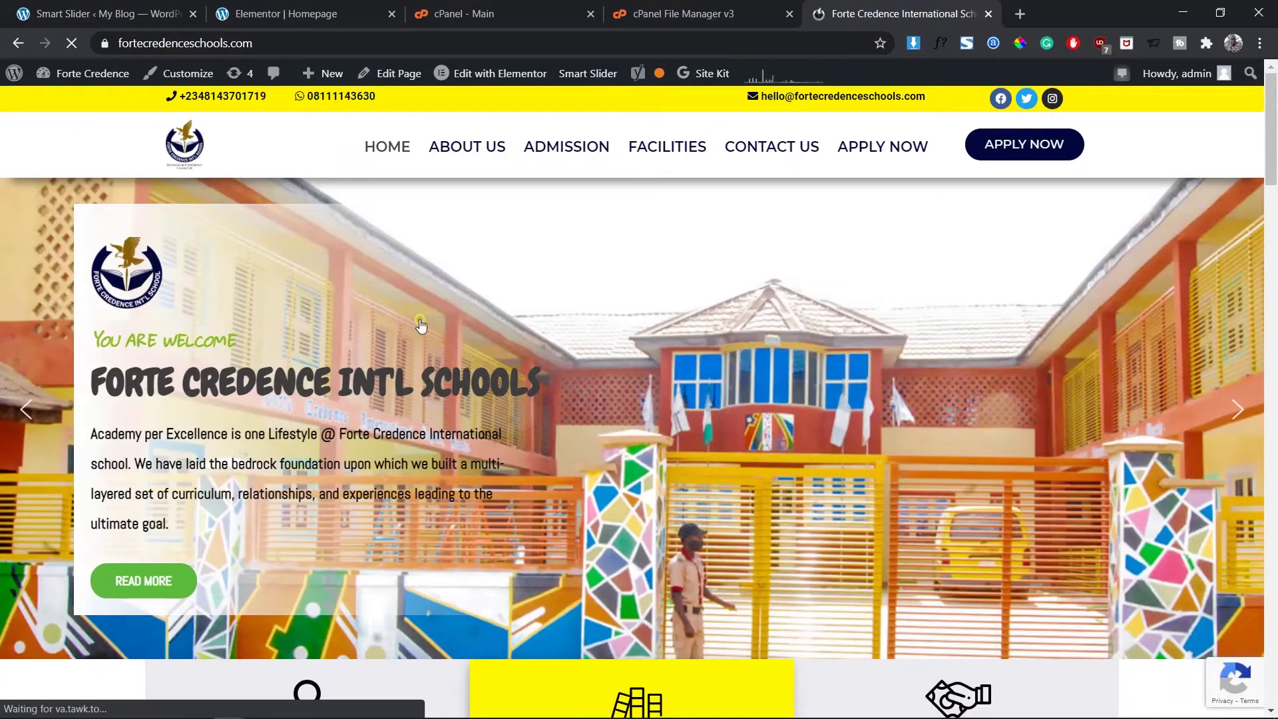
left_click(96, 6)
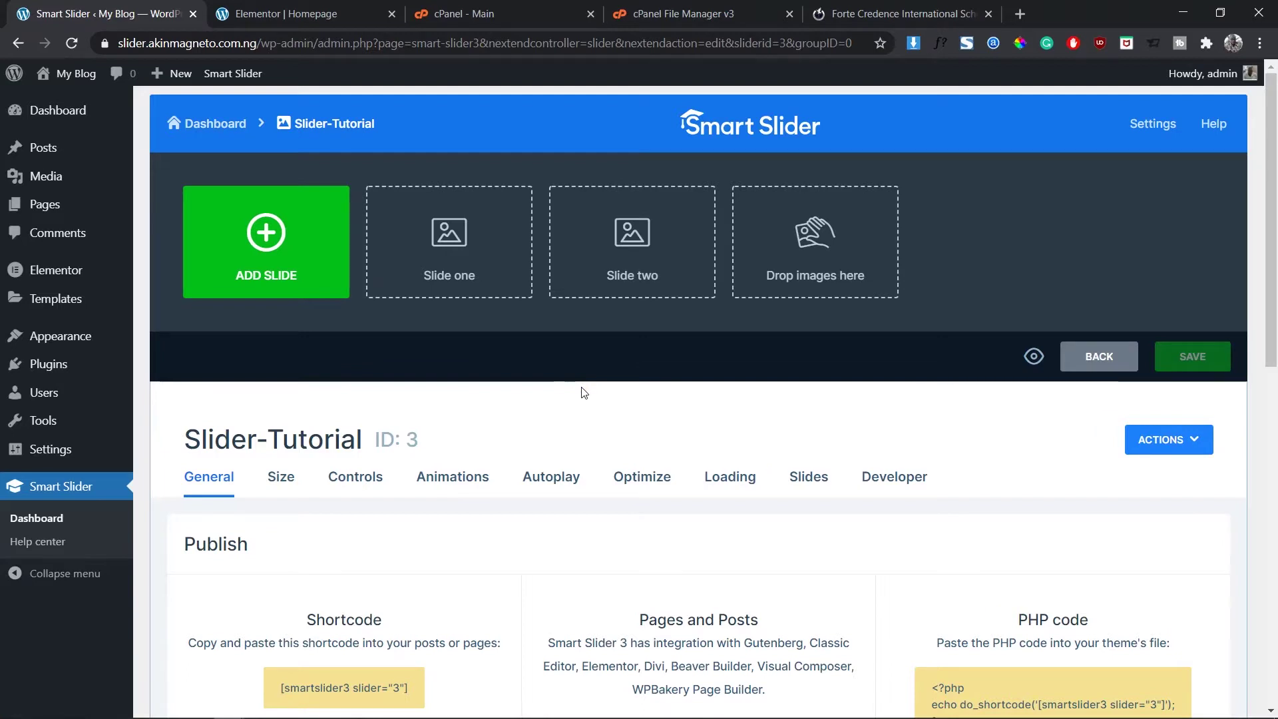
Add a blank slide to the Slider-Tutorial project and open it for editing.
left_click(270, 257)
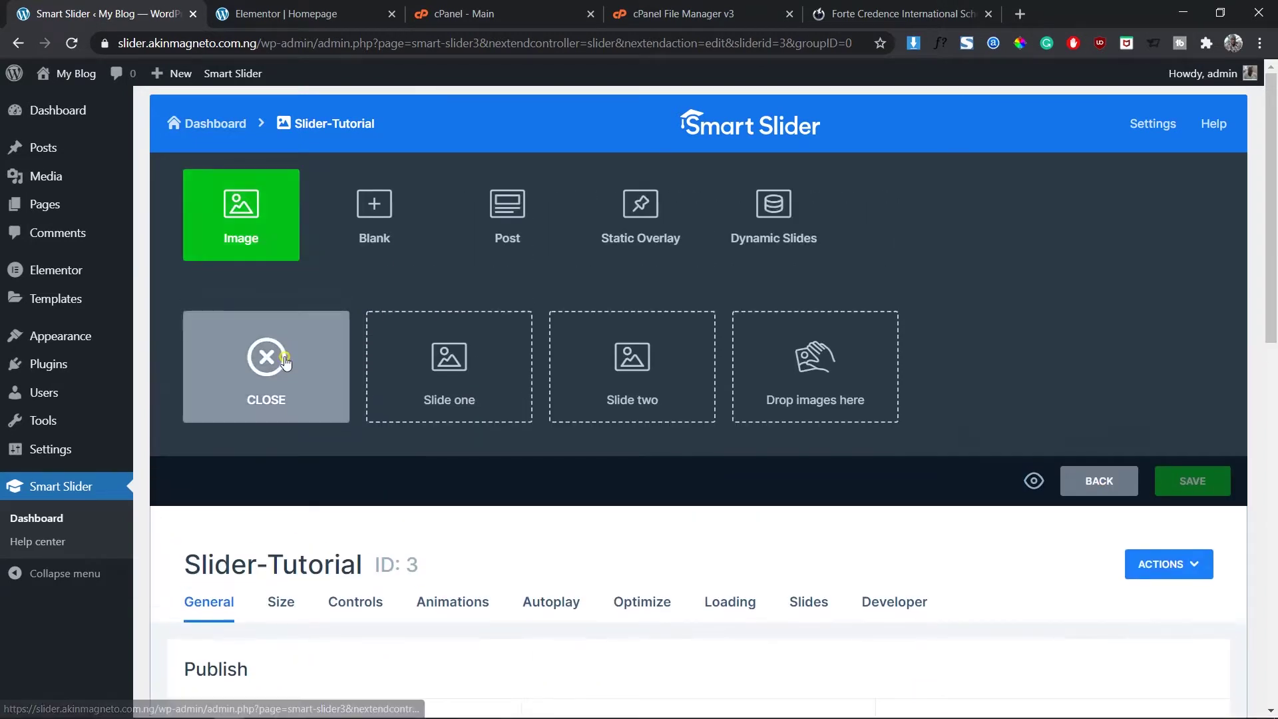
left_click(369, 224)
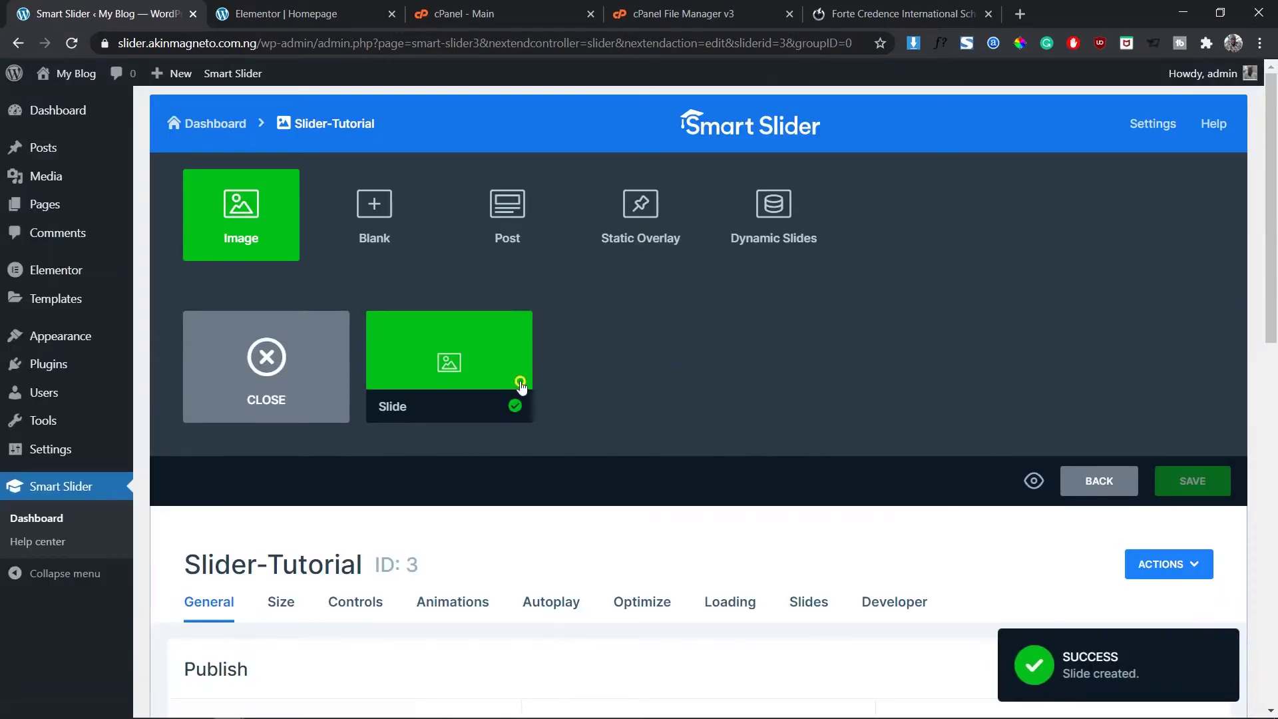
mouse_move(471, 385)
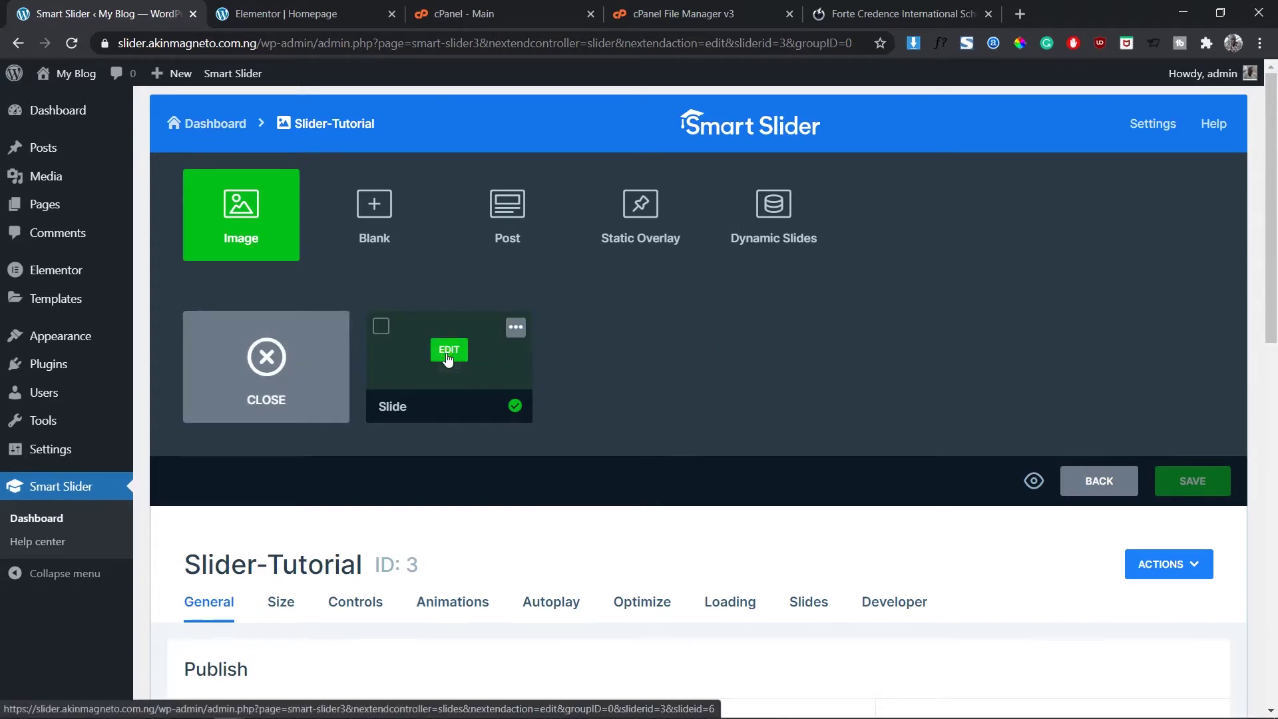
left_click(448, 353)
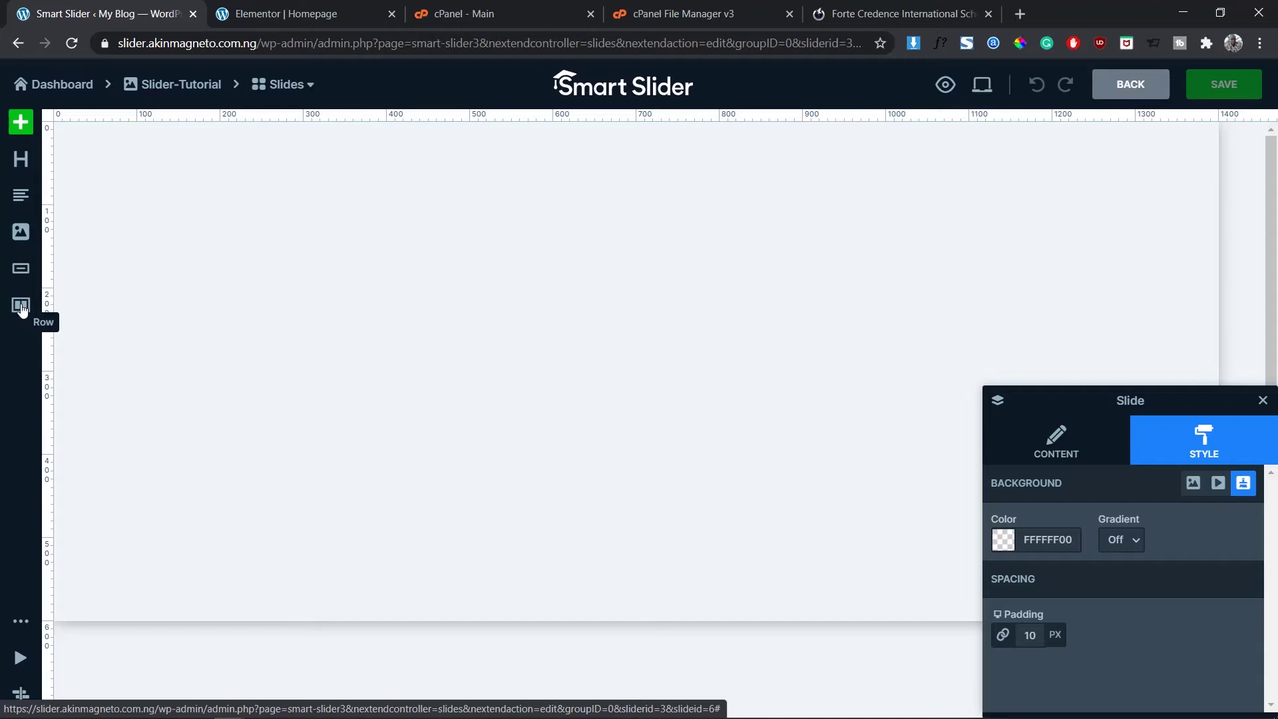
Move the Slide settings window over the middle of the canvas and review its content and style options.
left_click_drag(21, 307, 76, 193)
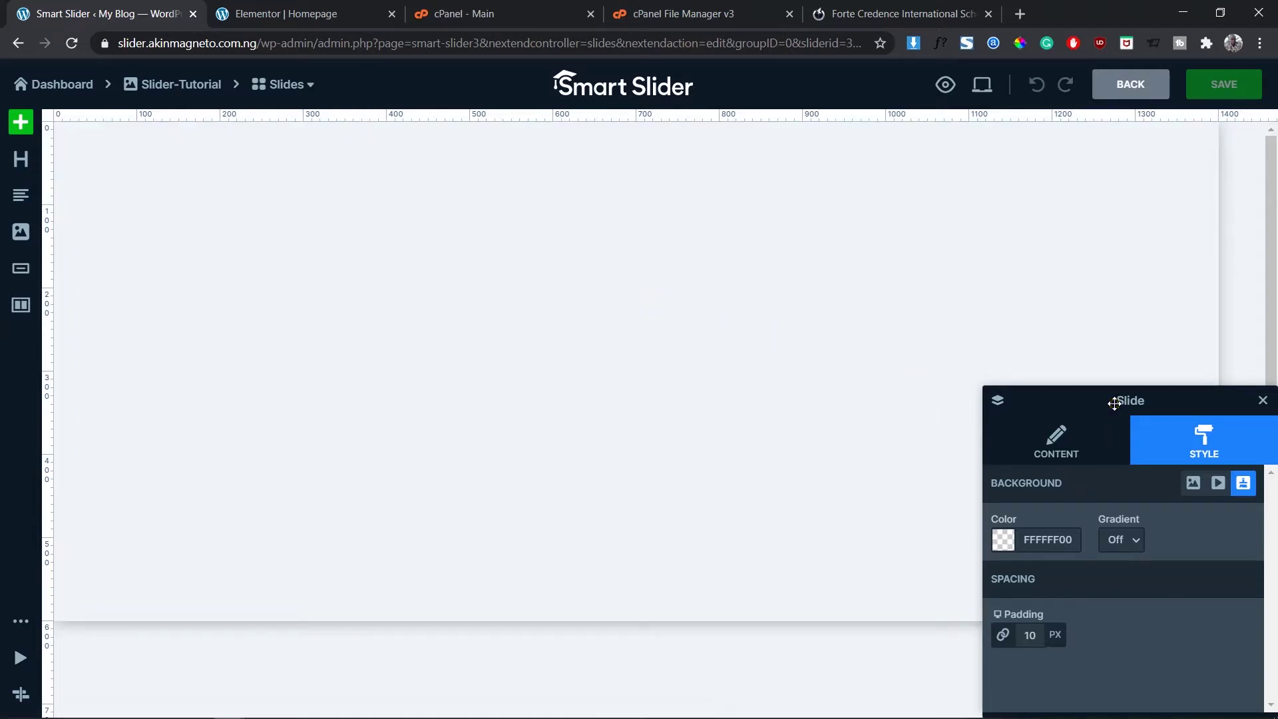
left_click_drag(1121, 406, 722, 226)
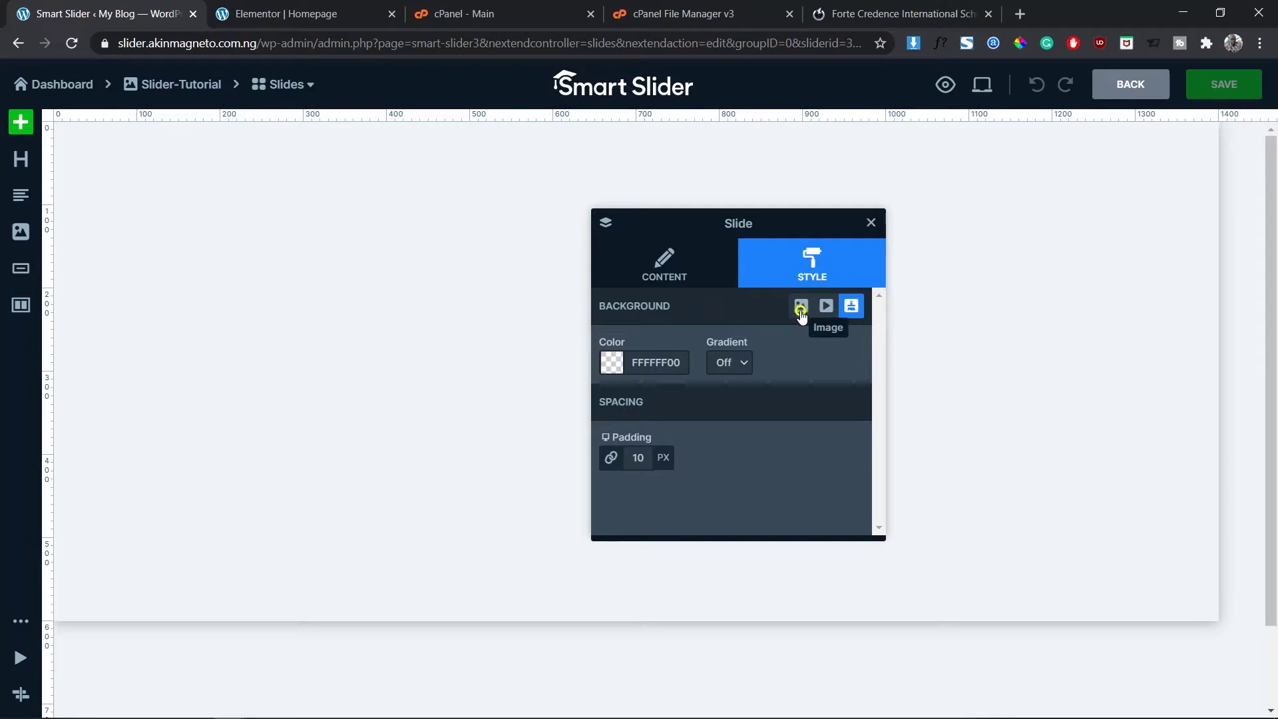
left_click(658, 272)
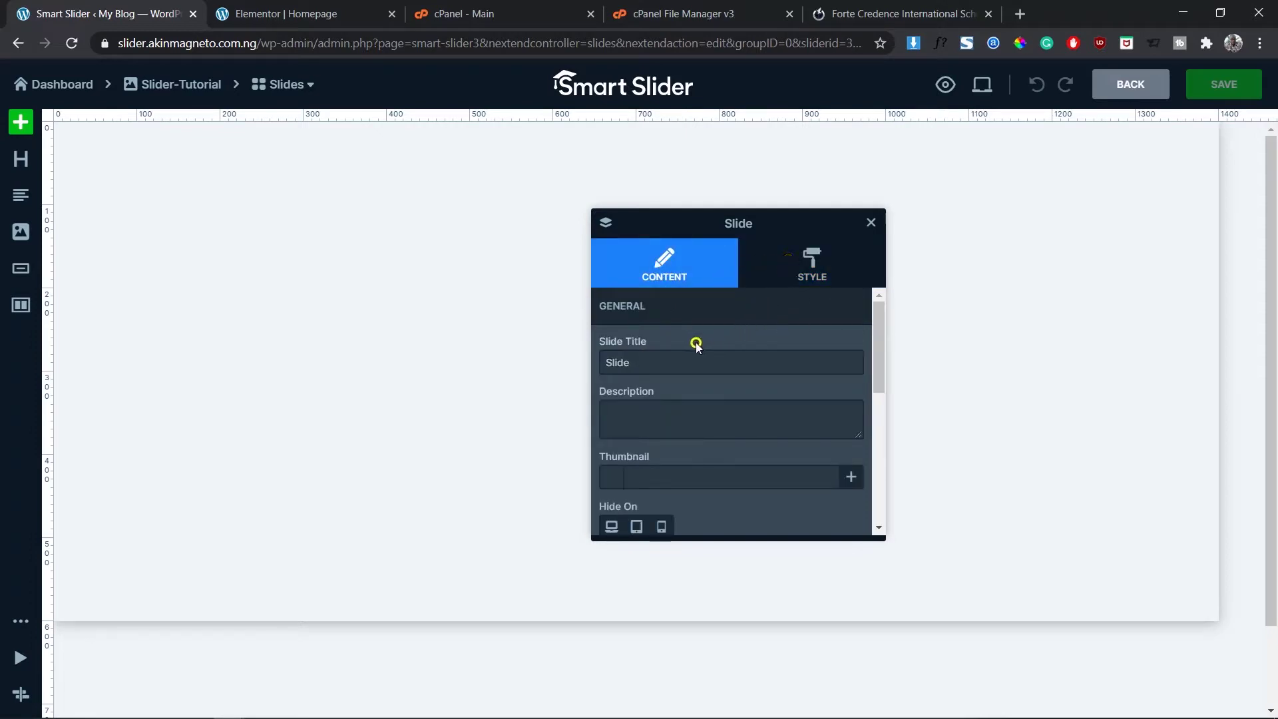
left_click(813, 268)
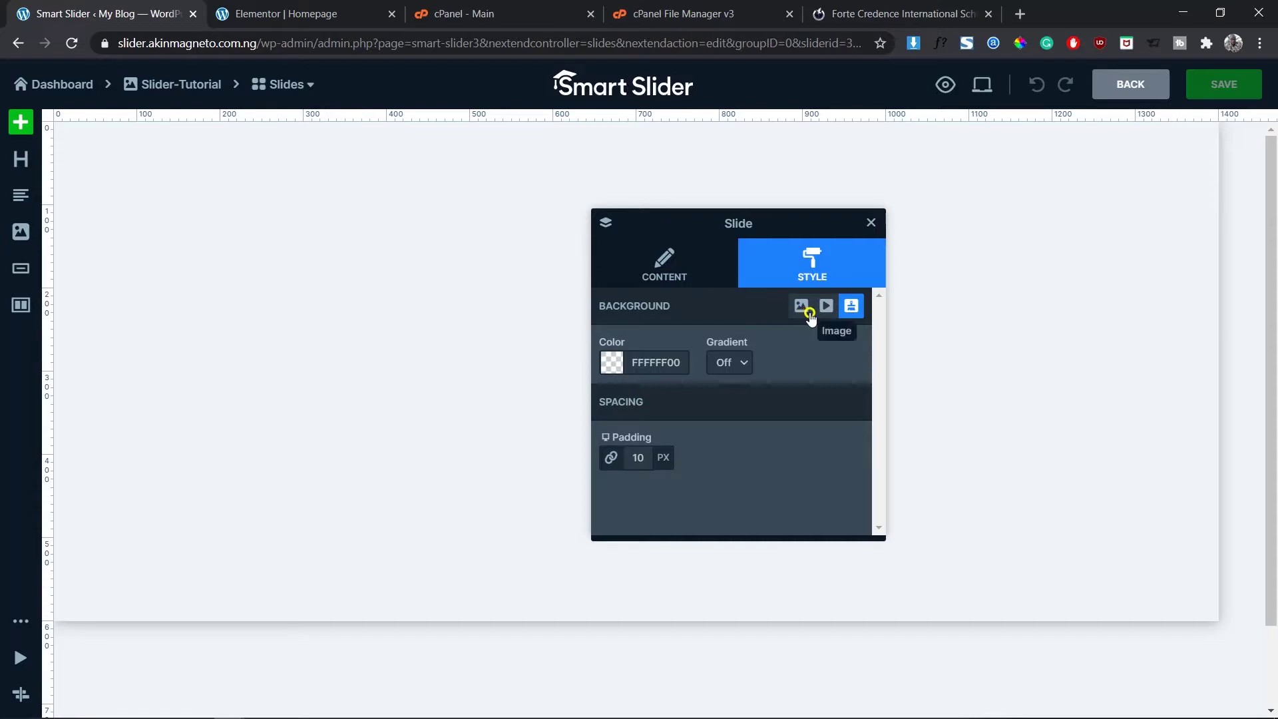
left_click(772, 303)
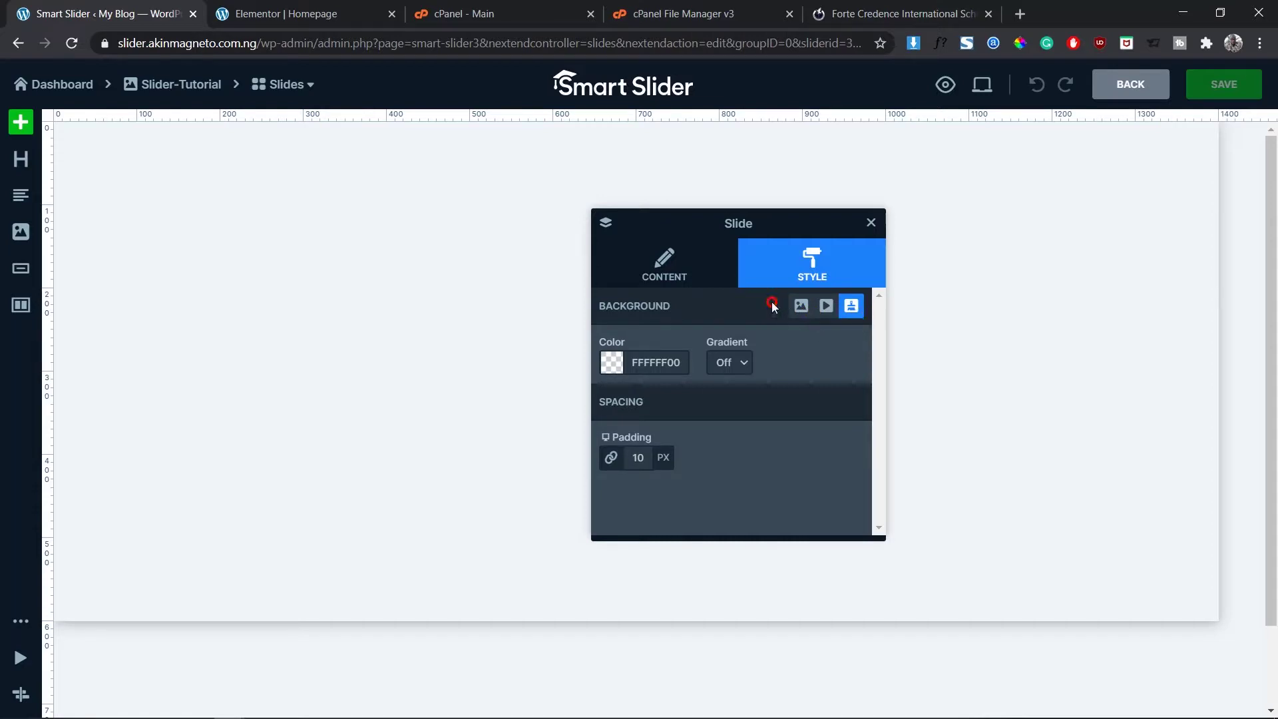
Set the slide title to "Homepage Slider - Landing Page".
left_click(683, 273)
double_click(703, 365)
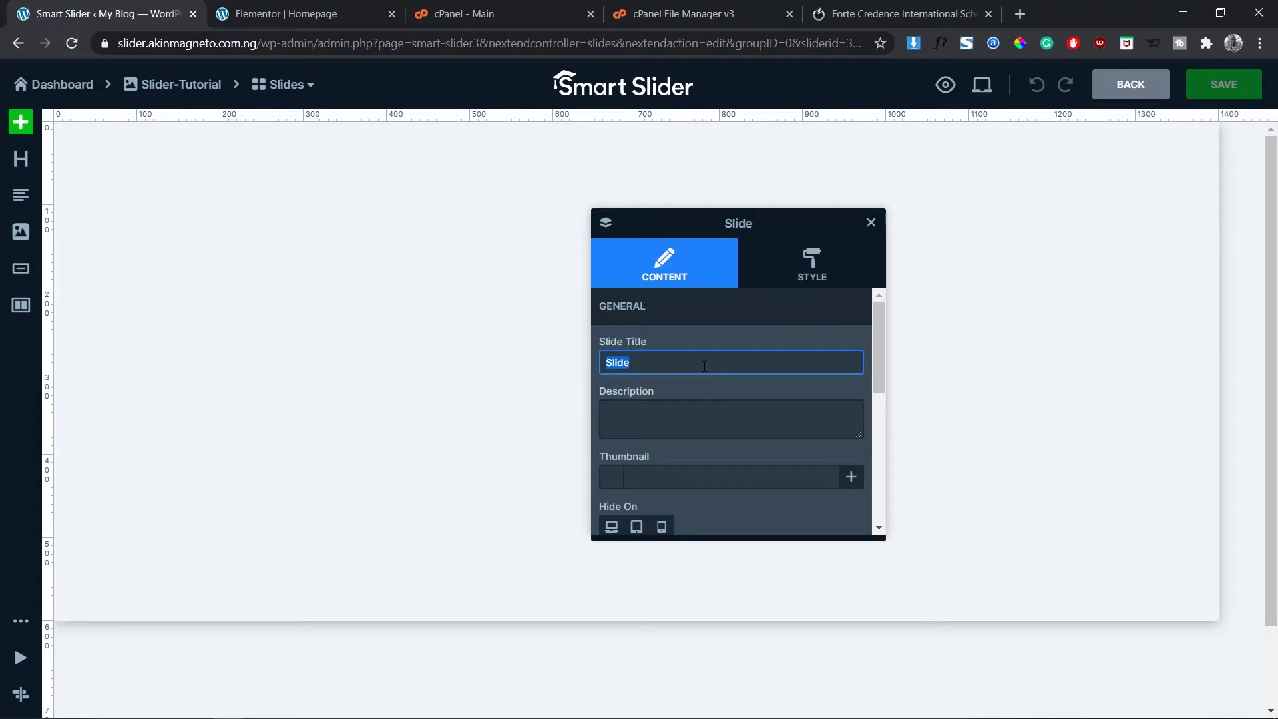
type("Homepag")
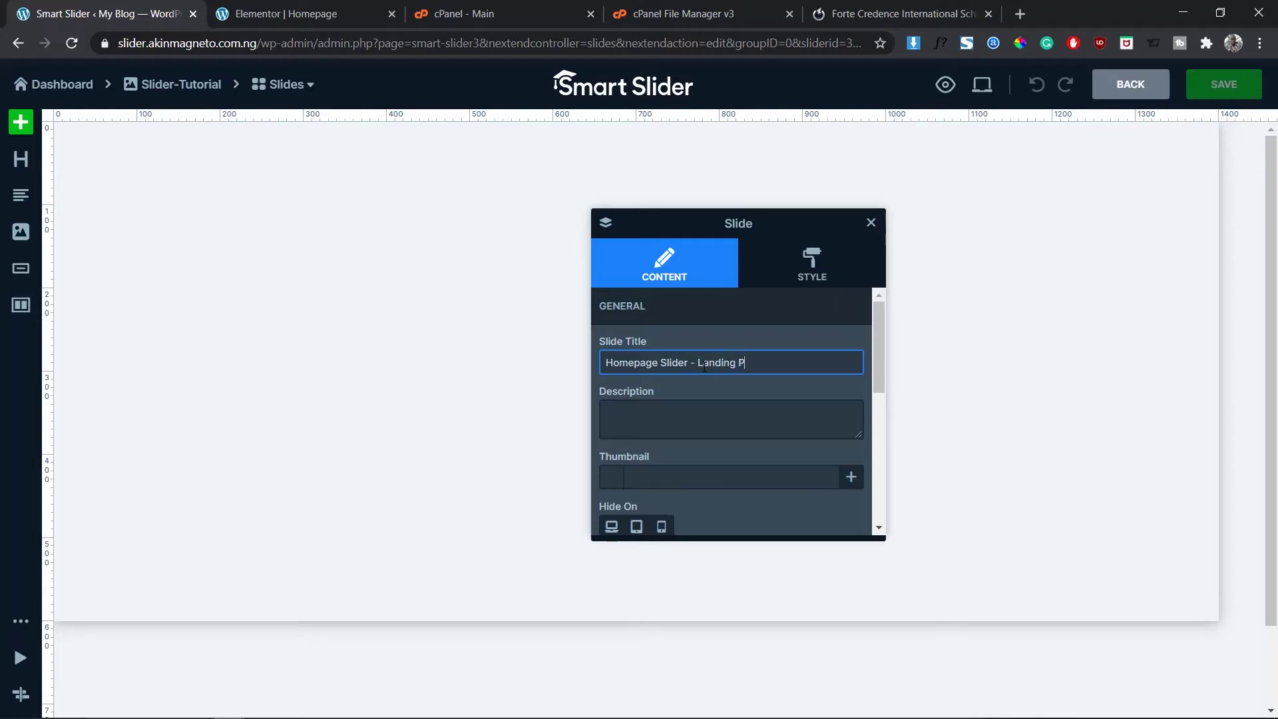
type("e")
key("Tab")
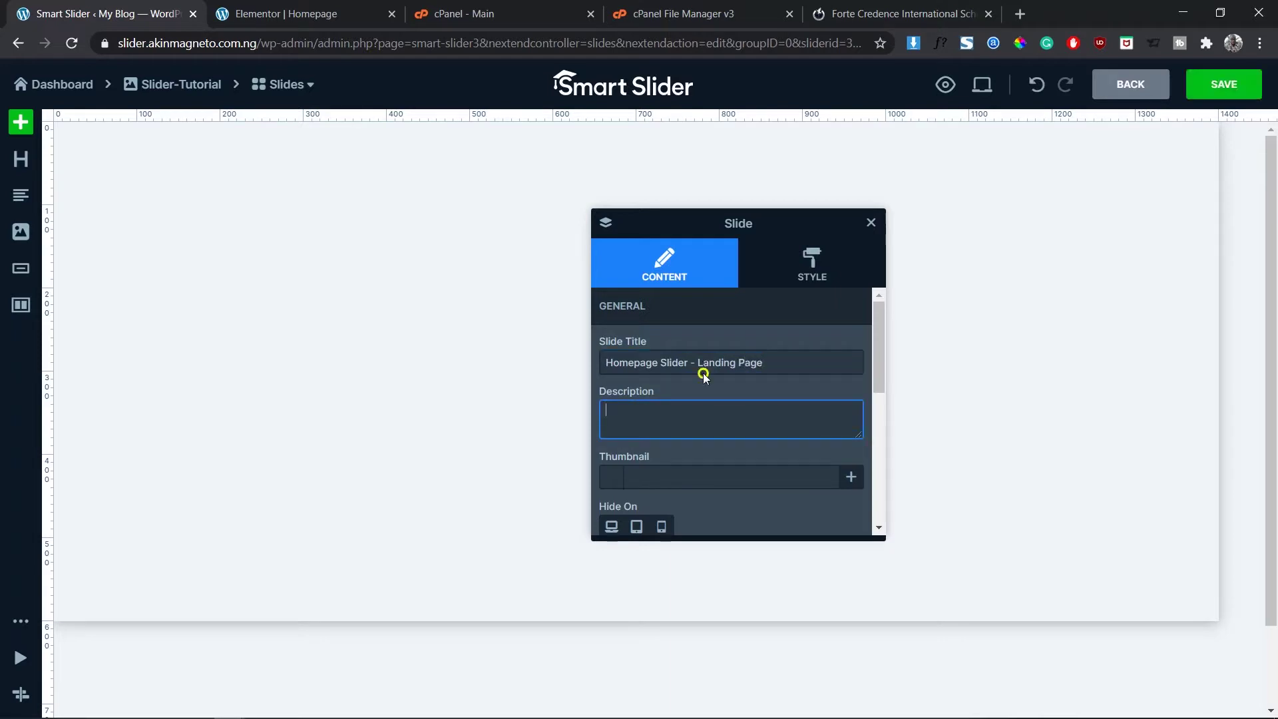
Enter the slide description "This is the first Slider you see on the Homepage - Welcome to my world.".
left_click(697, 417)
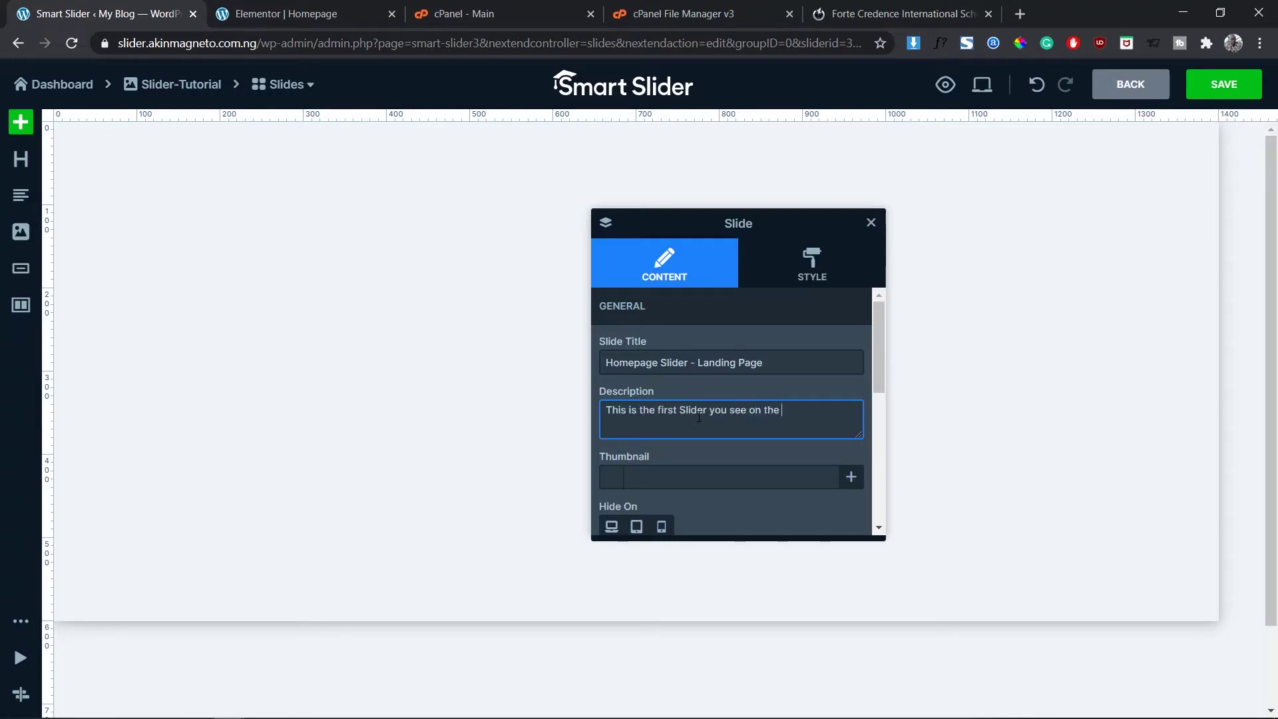
type("elcome to my w")
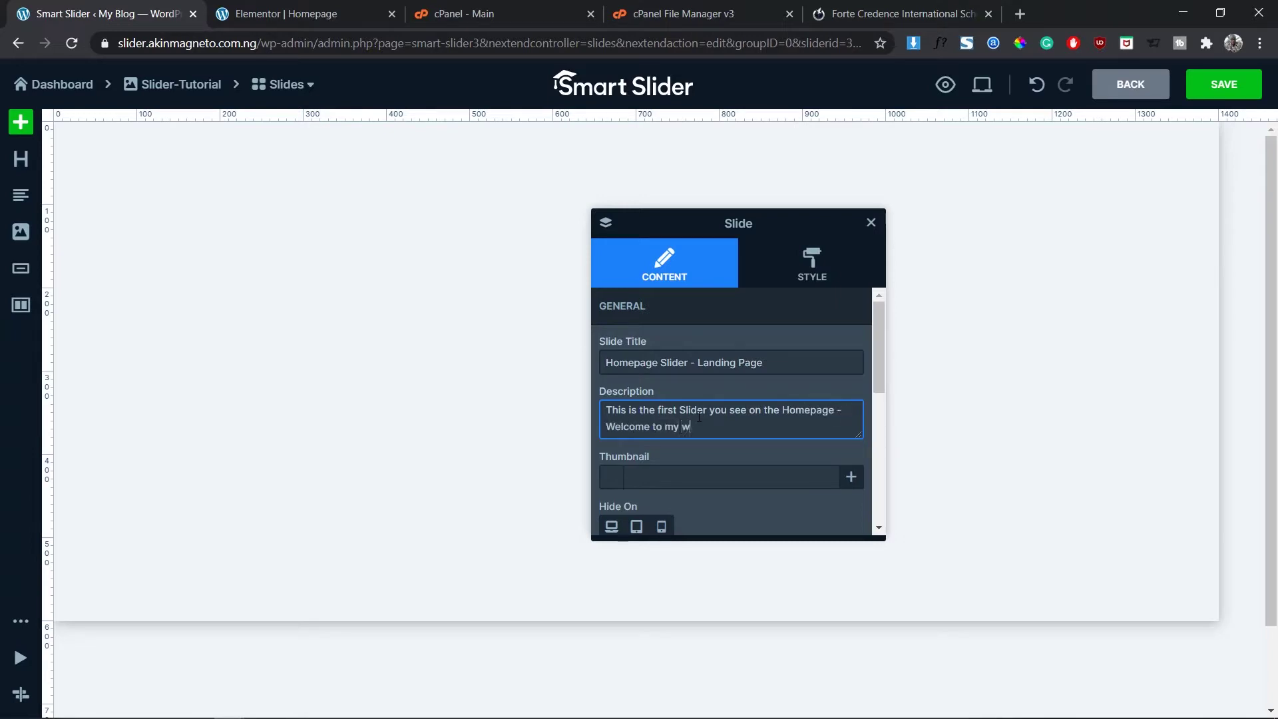
type("orld.")
Review the slide's thumbnail, visibility, link and animation settings, and look at the background animation types without applying any.
scroll(732, 406, "down", 3)
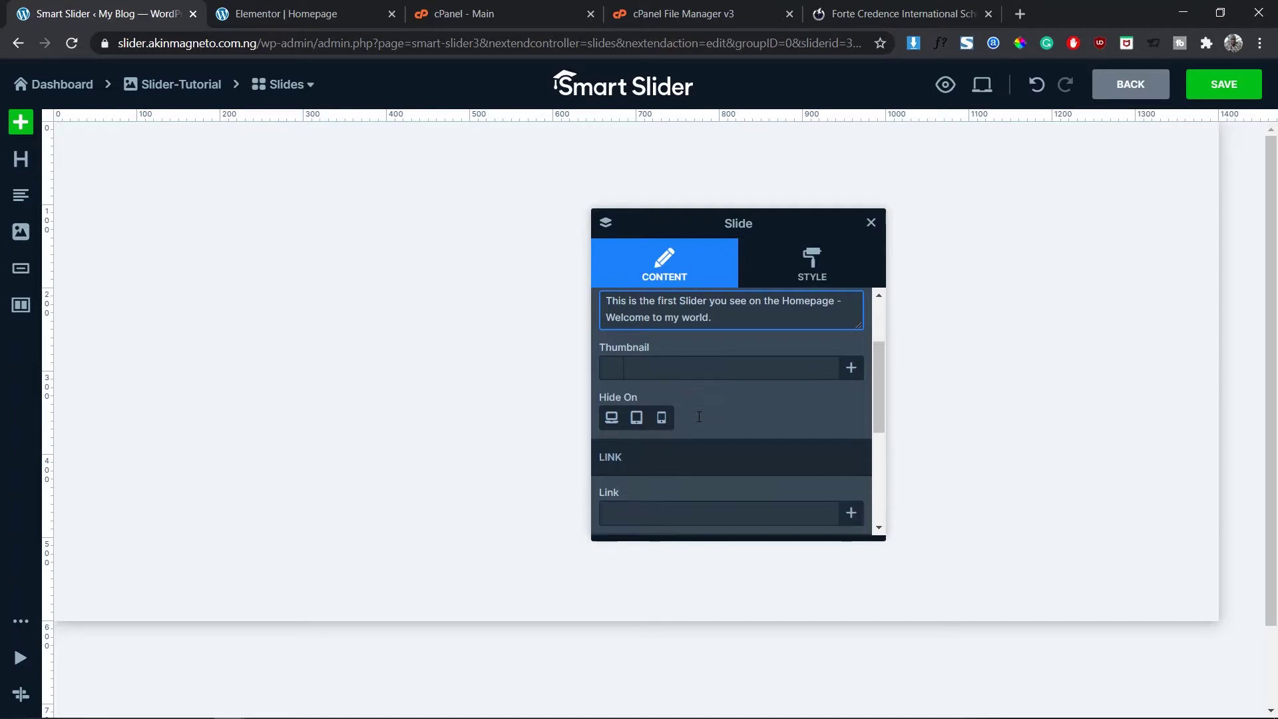
scroll(772, 389, "up", 3)
scroll(742, 388, "down", 5)
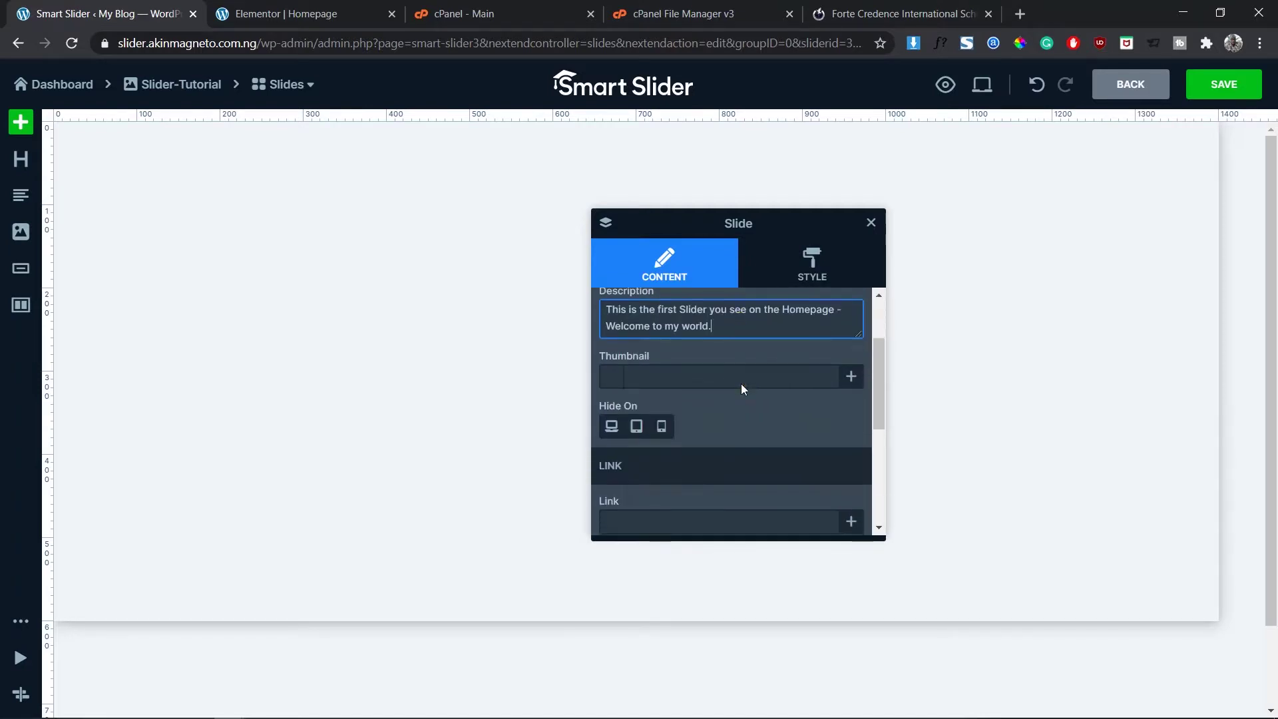
scroll(740, 383, "up", 2)
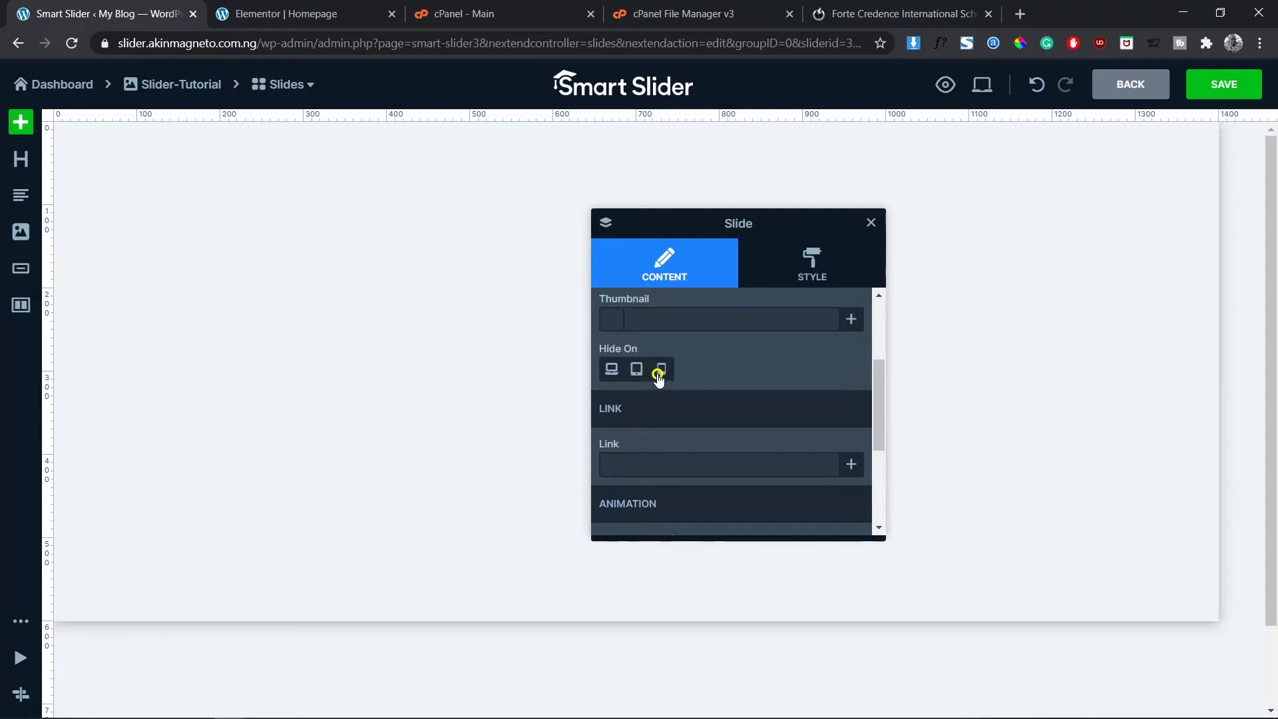
scroll(717, 365, "down", 2)
scroll(716, 362, "down", 1)
left_click(687, 371)
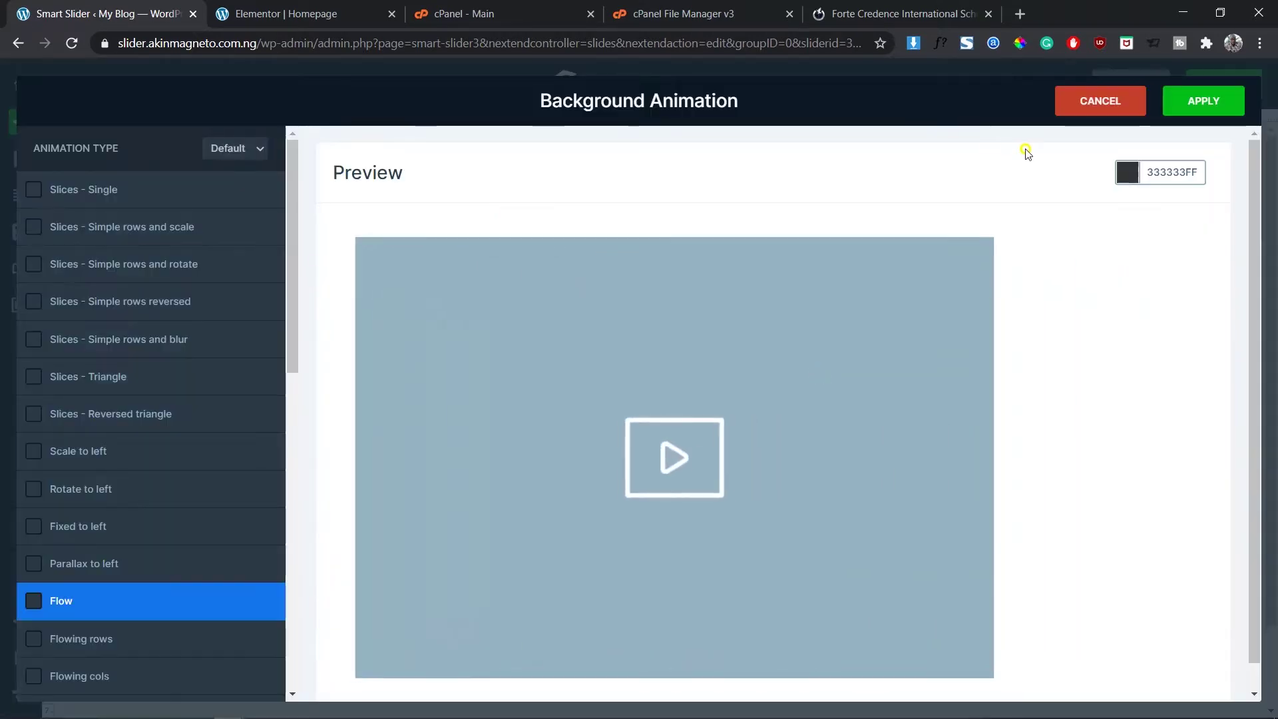
left_click(1058, 115)
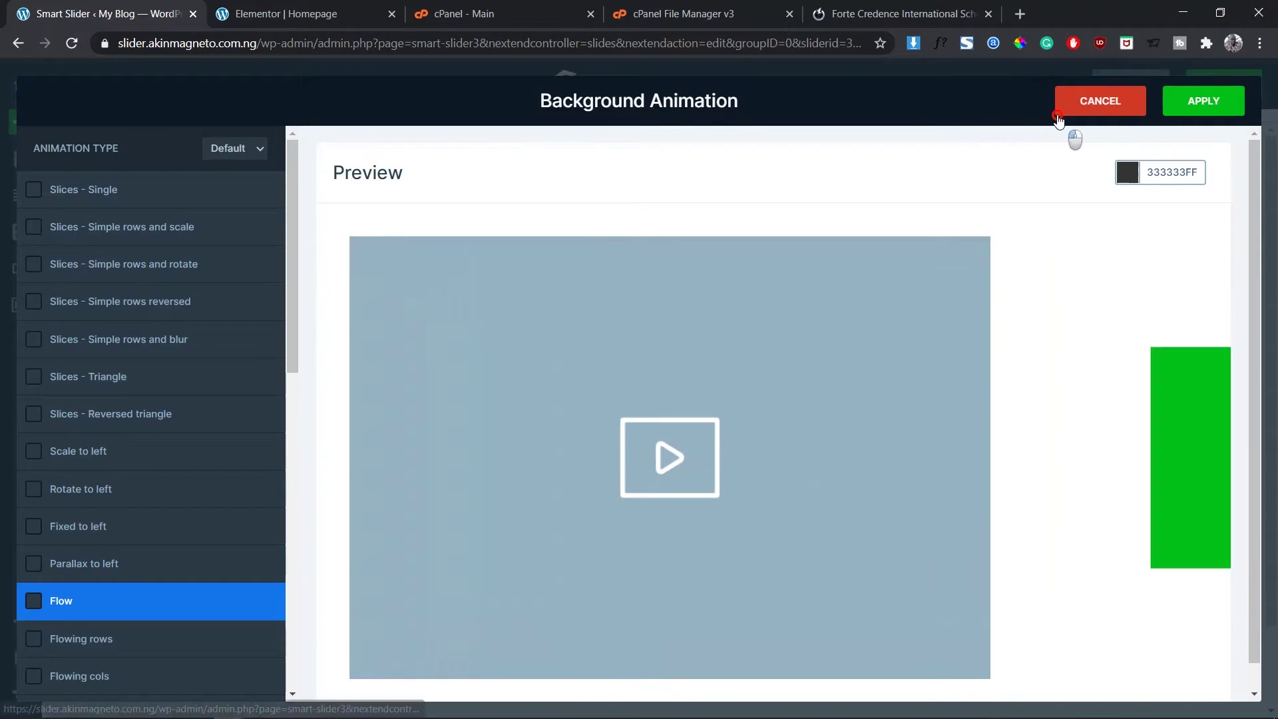
scroll(818, 466, "up", 5)
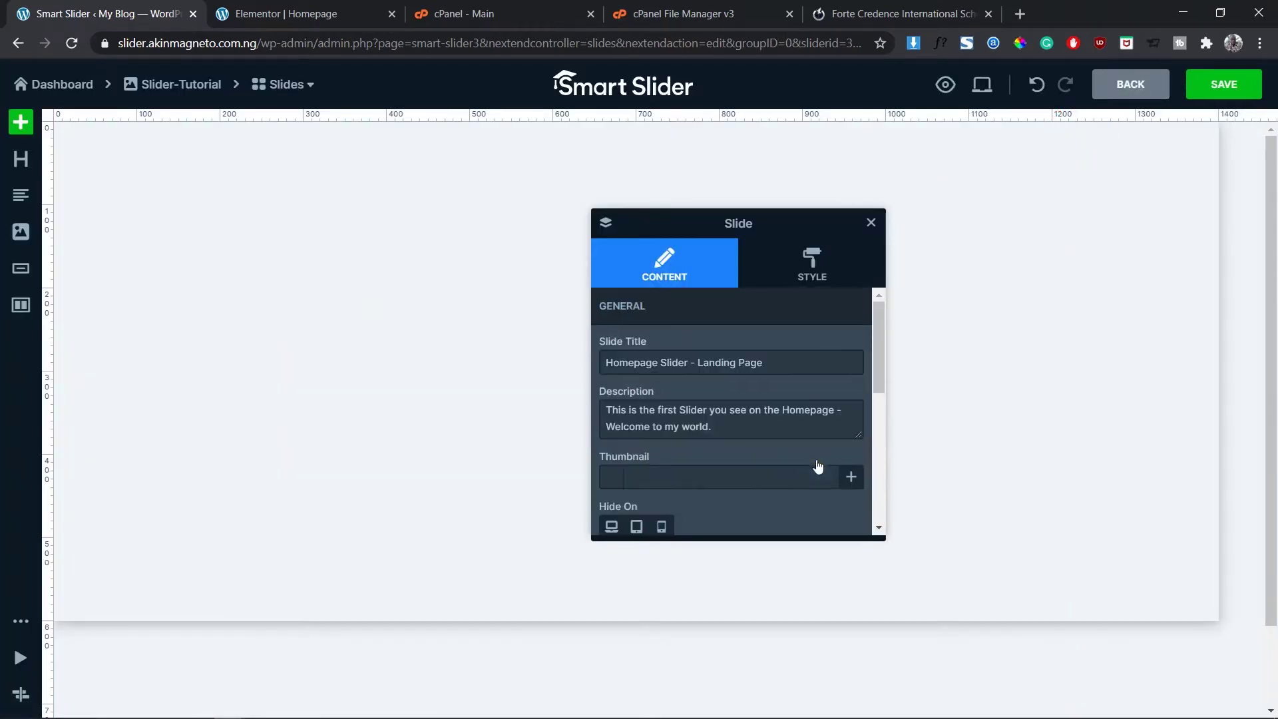
Set the slide's background color to 060C3E and give it a left-to-right gradient.
left_click(826, 210)
left_click(826, 267)
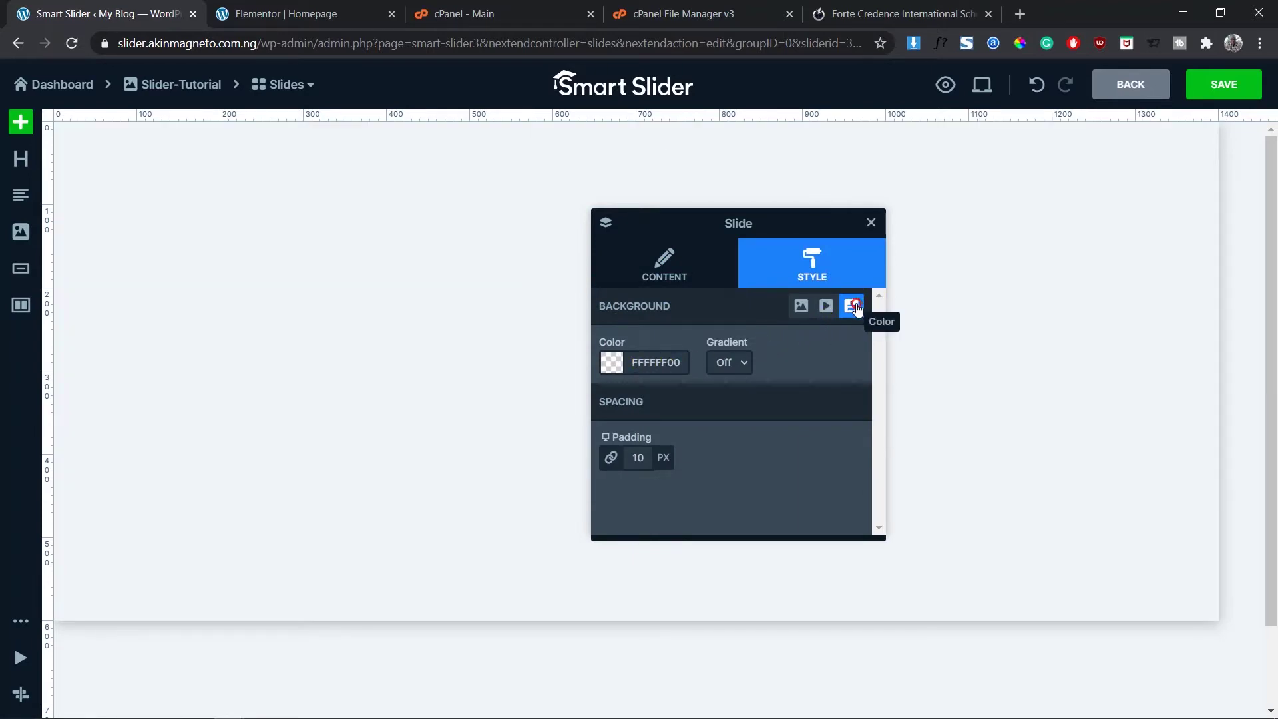
left_click(635, 363)
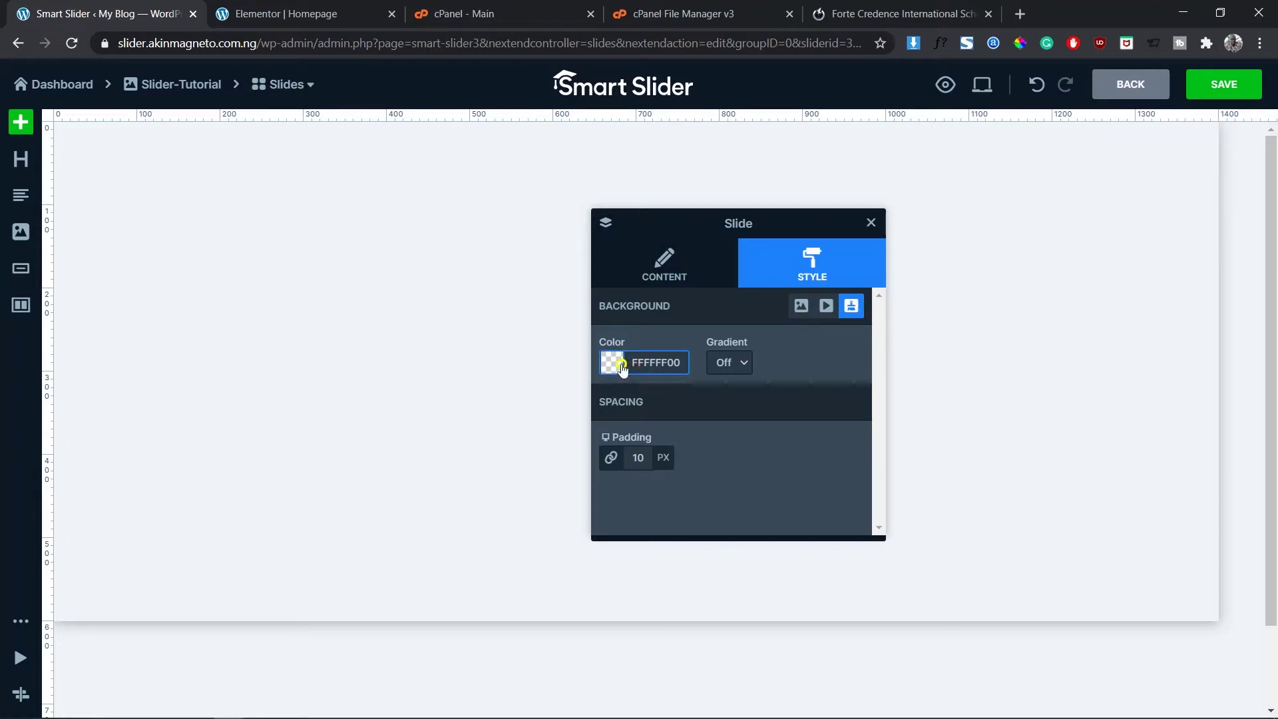
left_click_drag(682, 362, 605, 365)
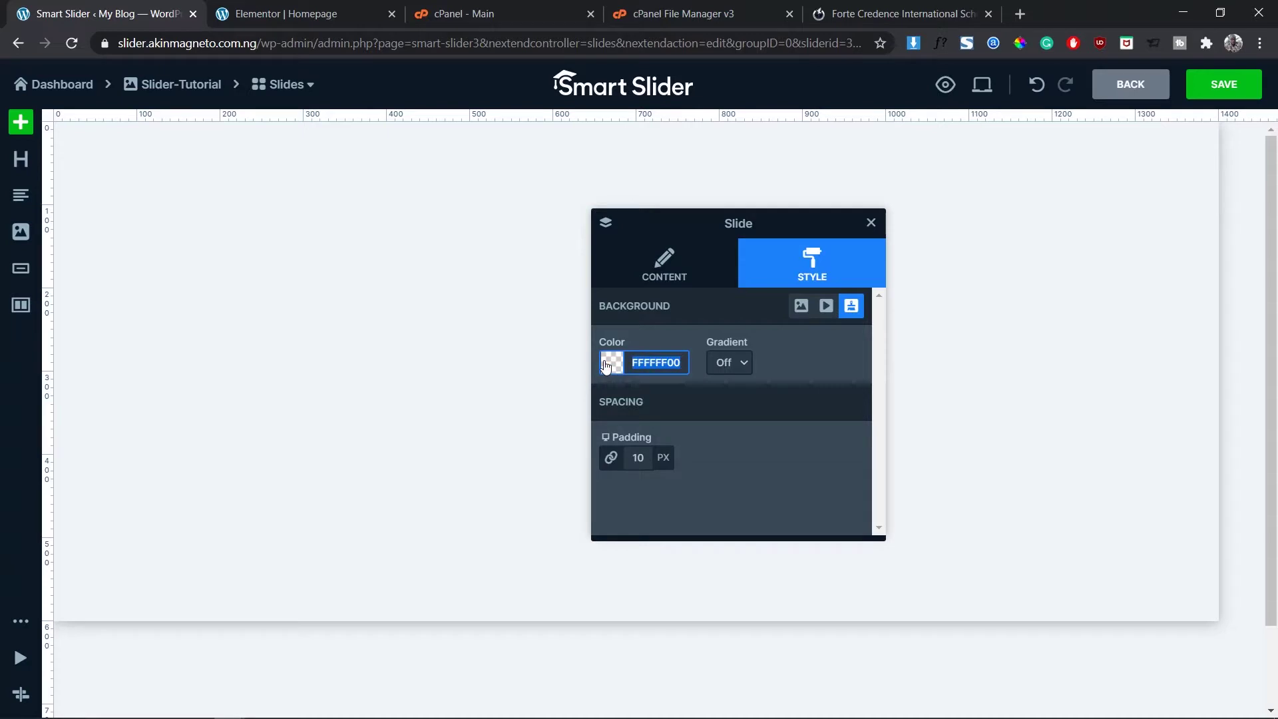
type("060C3E")
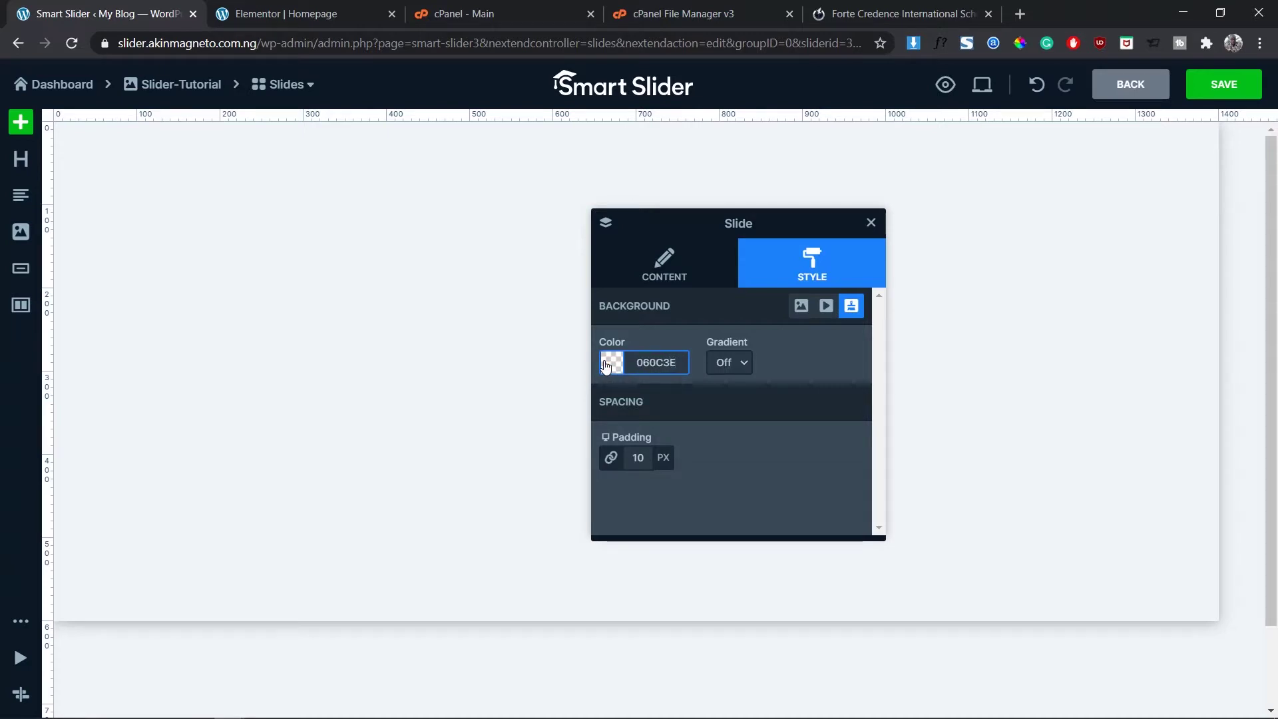
key("Return")
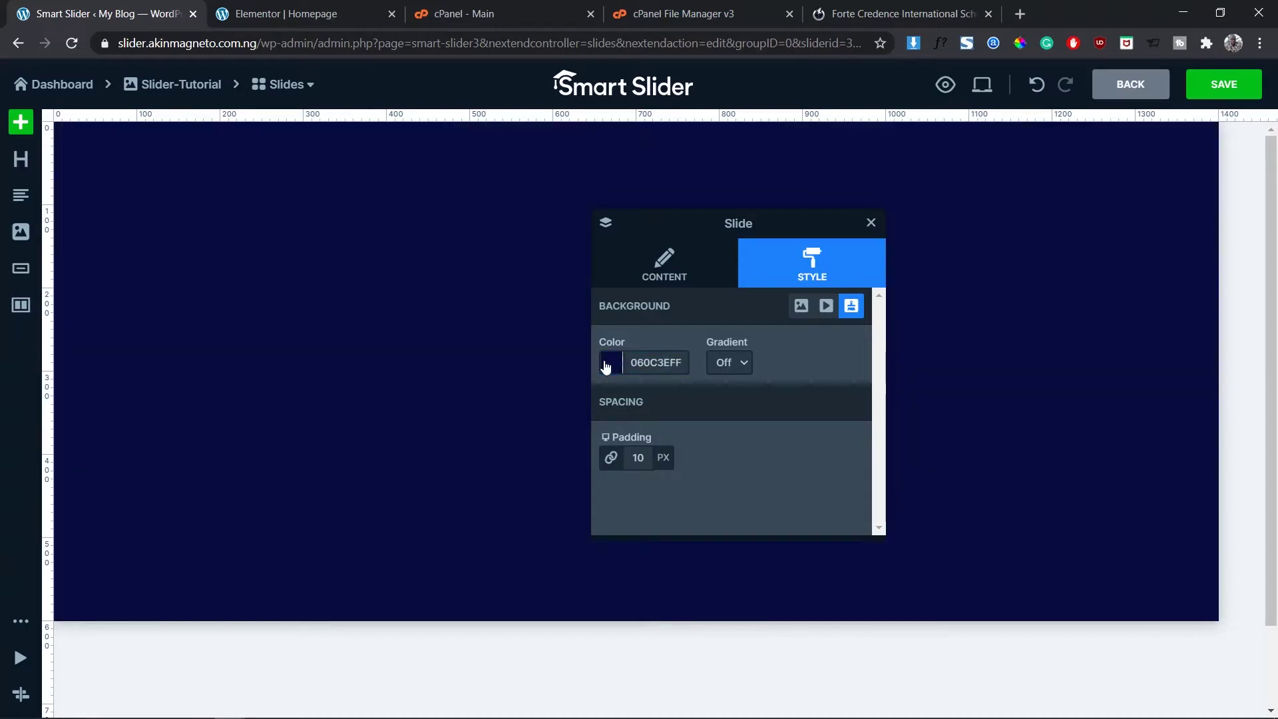
left_click(741, 367)
left_click(733, 437)
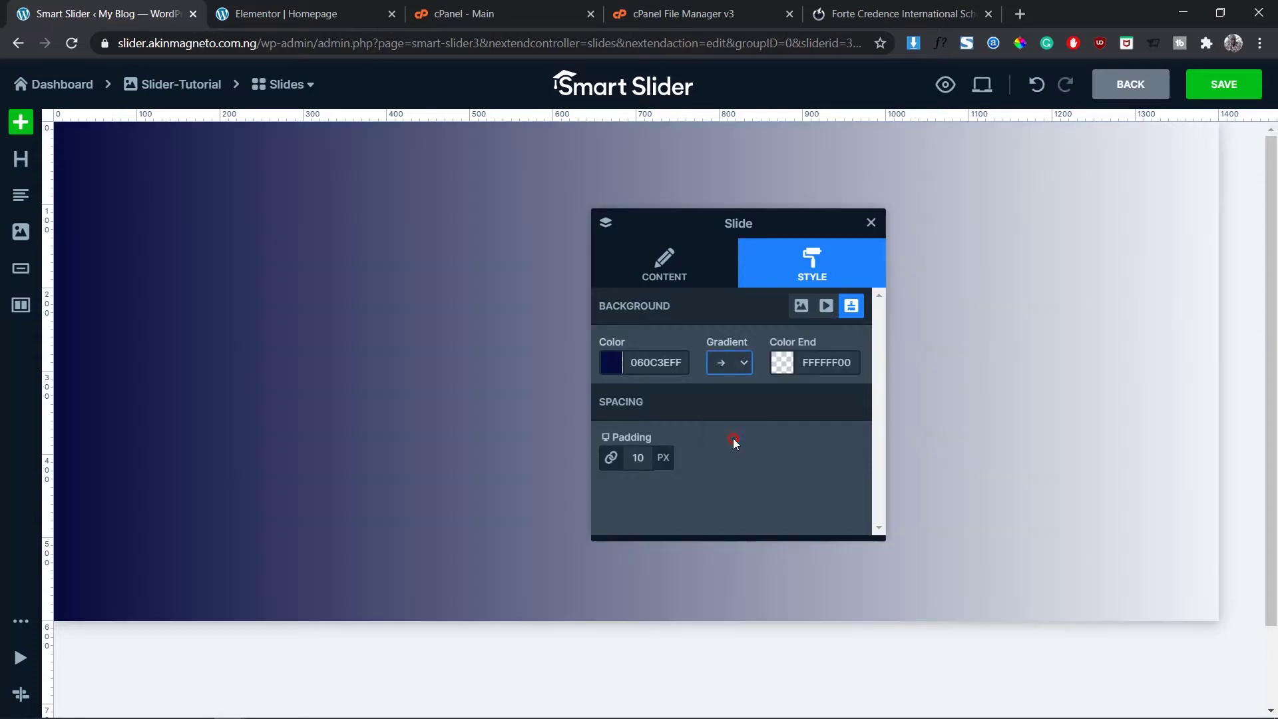
Set the slide background's gradient end color to D7D7D7 and its direction to diagonal toward the upper right.
left_click(827, 359)
left_click_drag(860, 367, 798, 368)
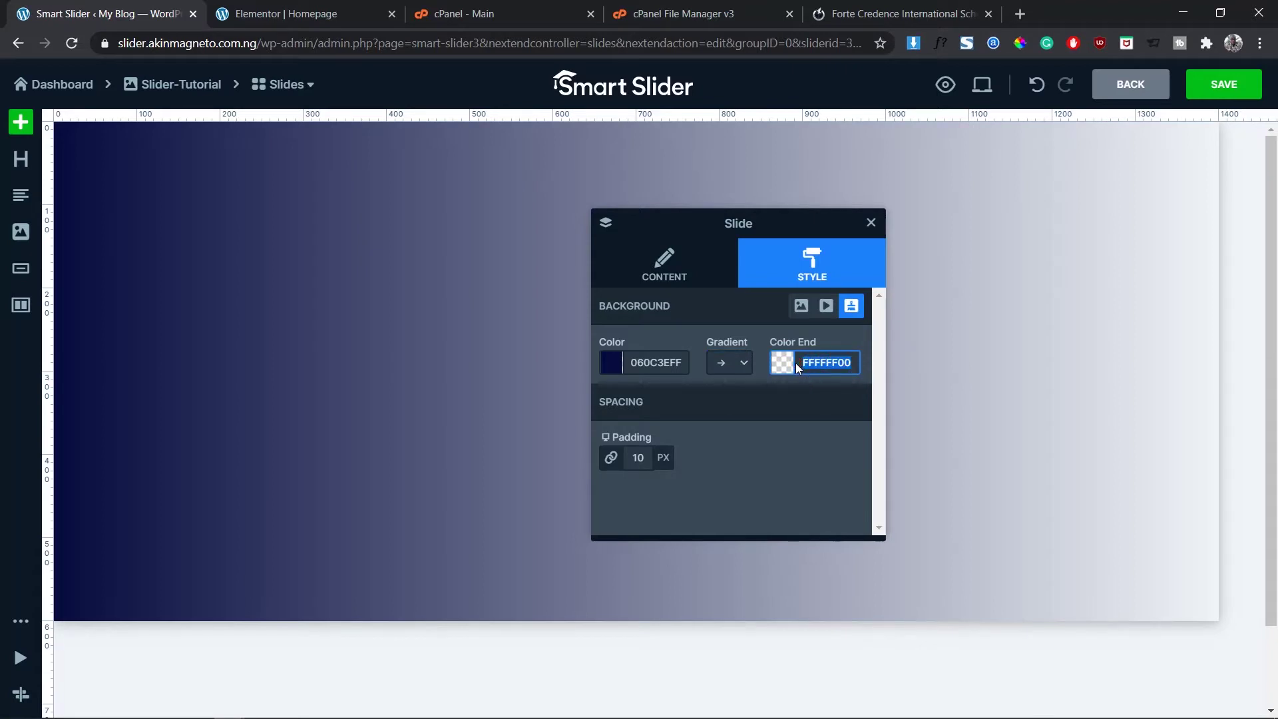
type("$")
type("D7D7D7")
key("Return")
left_click(724, 366)
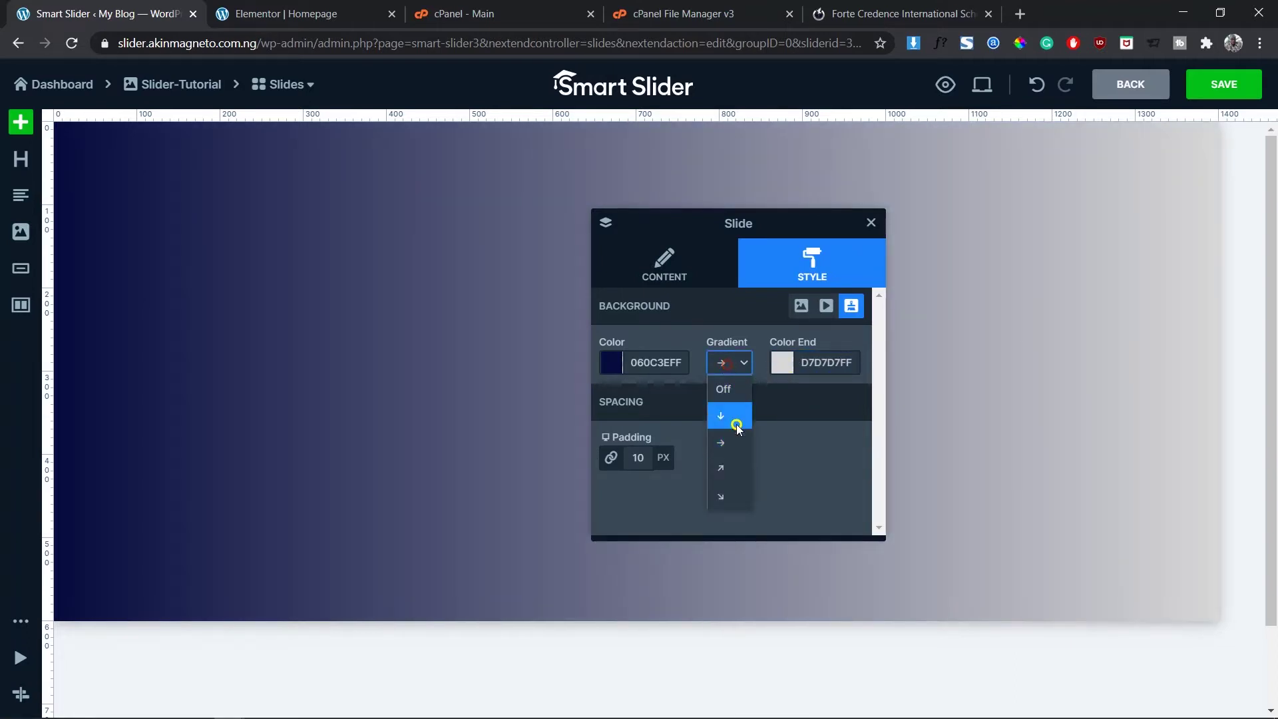
left_click(735, 466)
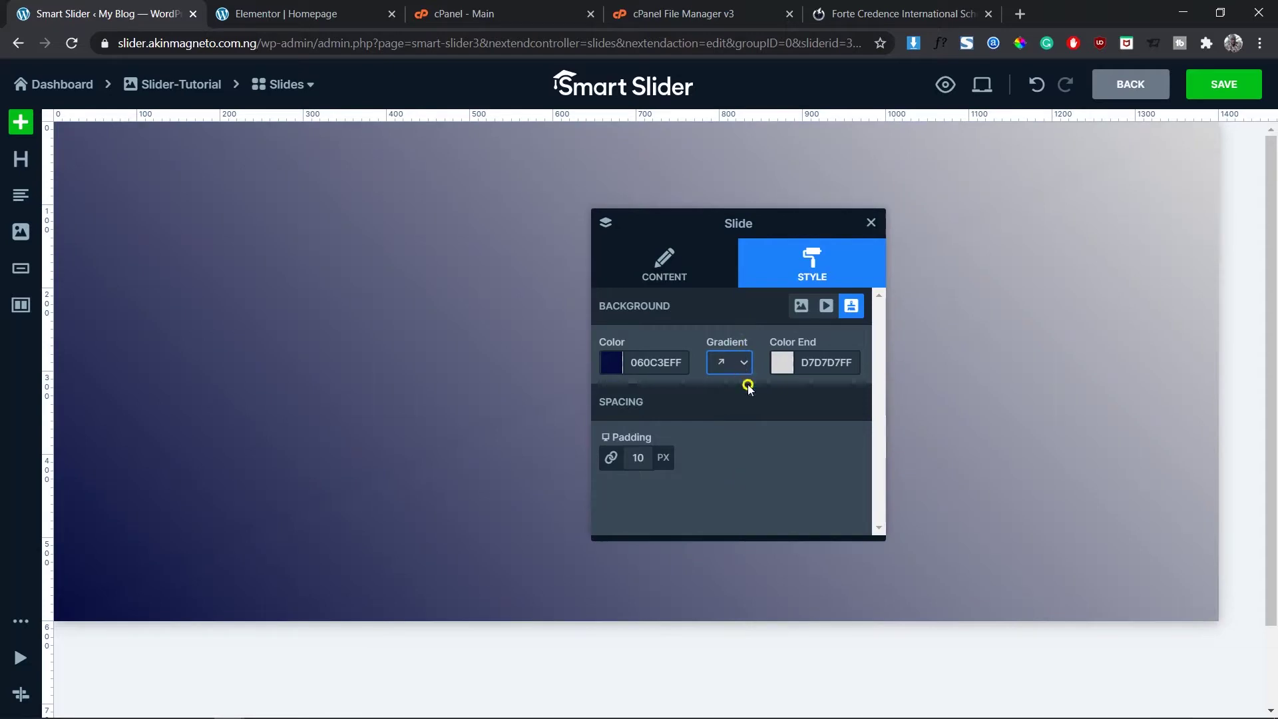
left_click_drag(759, 226, 832, 266)
left_click(759, 324)
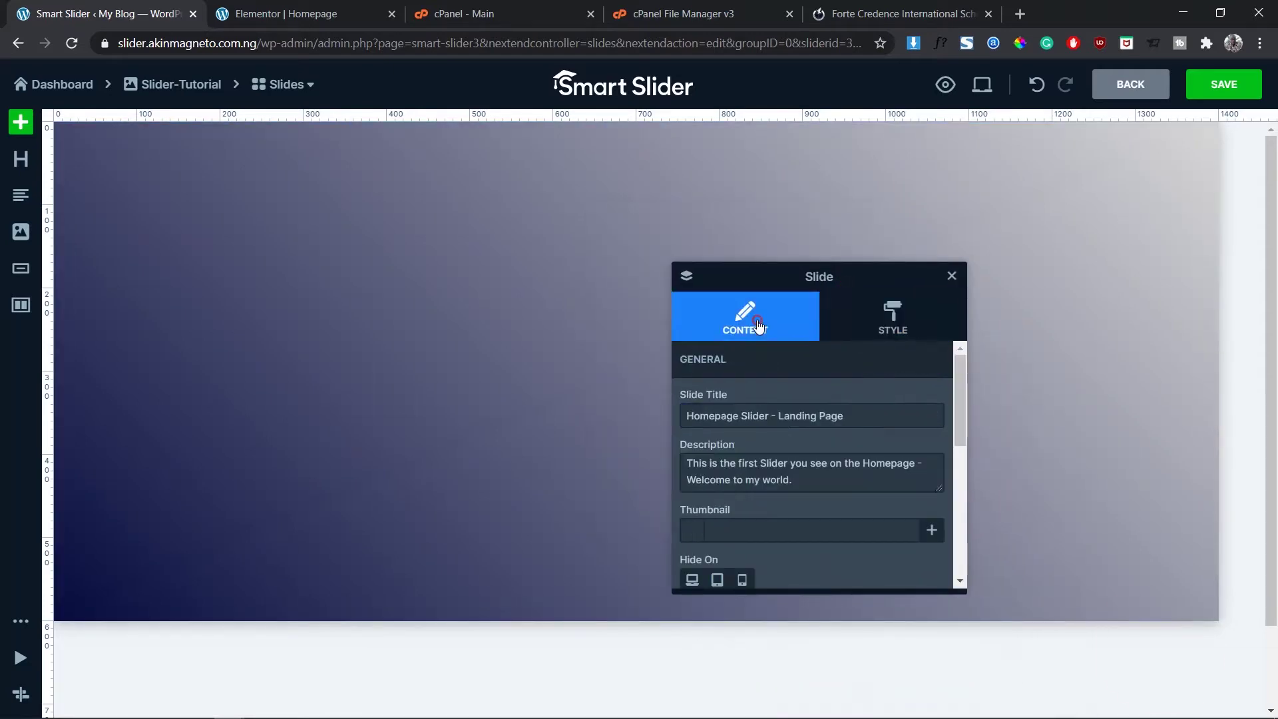
left_click(950, 275)
Select the slide's content layer and look at its context menu options without applying any.
left_click(874, 404)
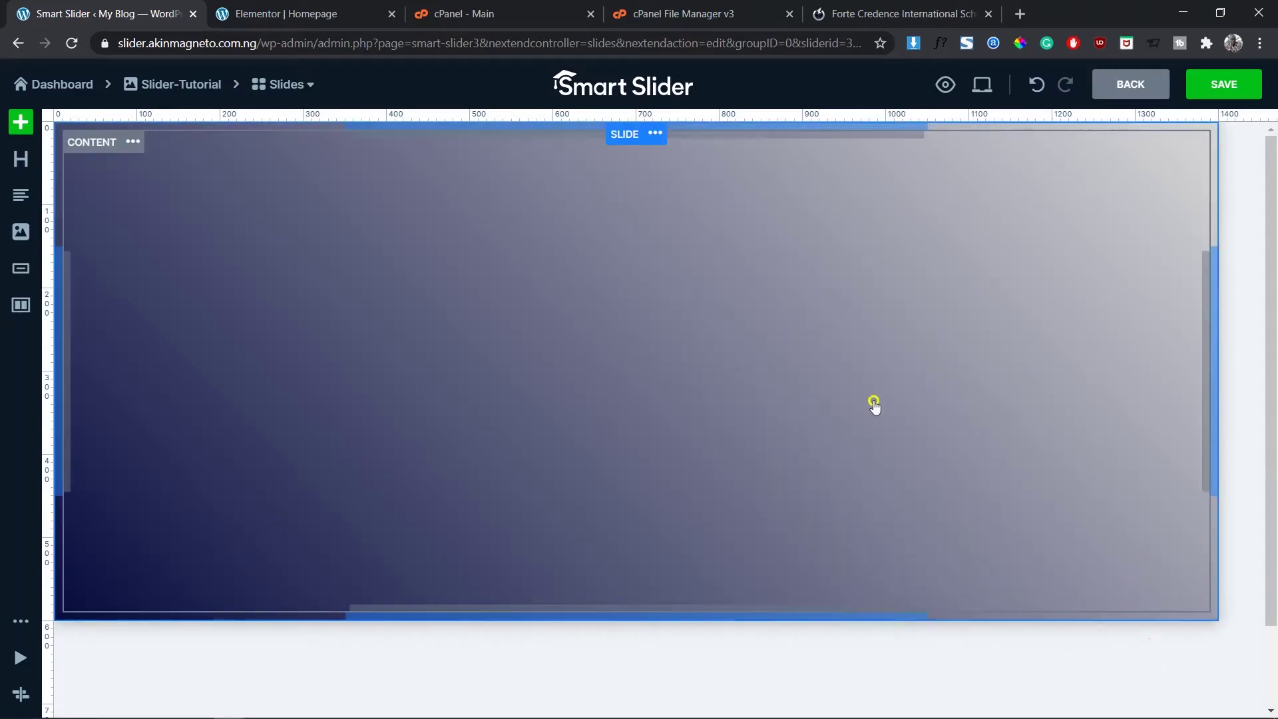
left_click(744, 372)
left_click(543, 312)
left_click(444, 253)
left_click(386, 233)
left_click(606, 293)
left_click(442, 296)
left_click(597, 313)
right_click(666, 249)
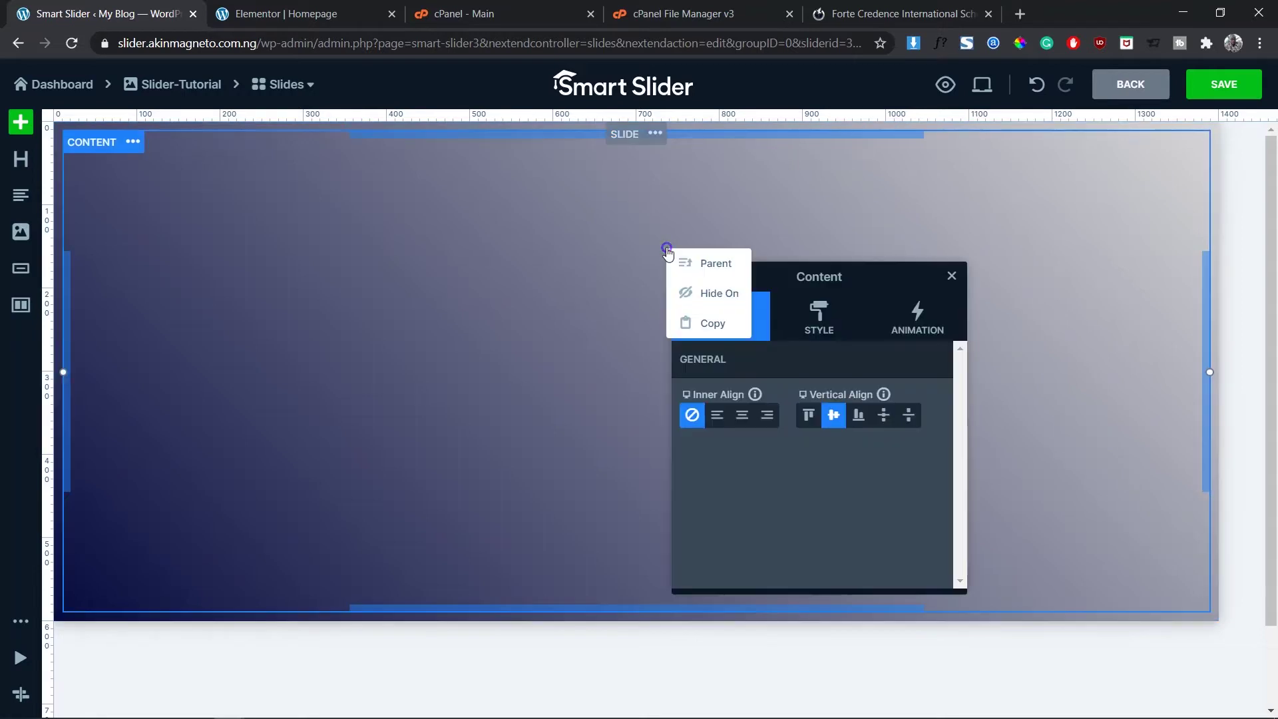
left_click(877, 281)
left_click(1239, 317)
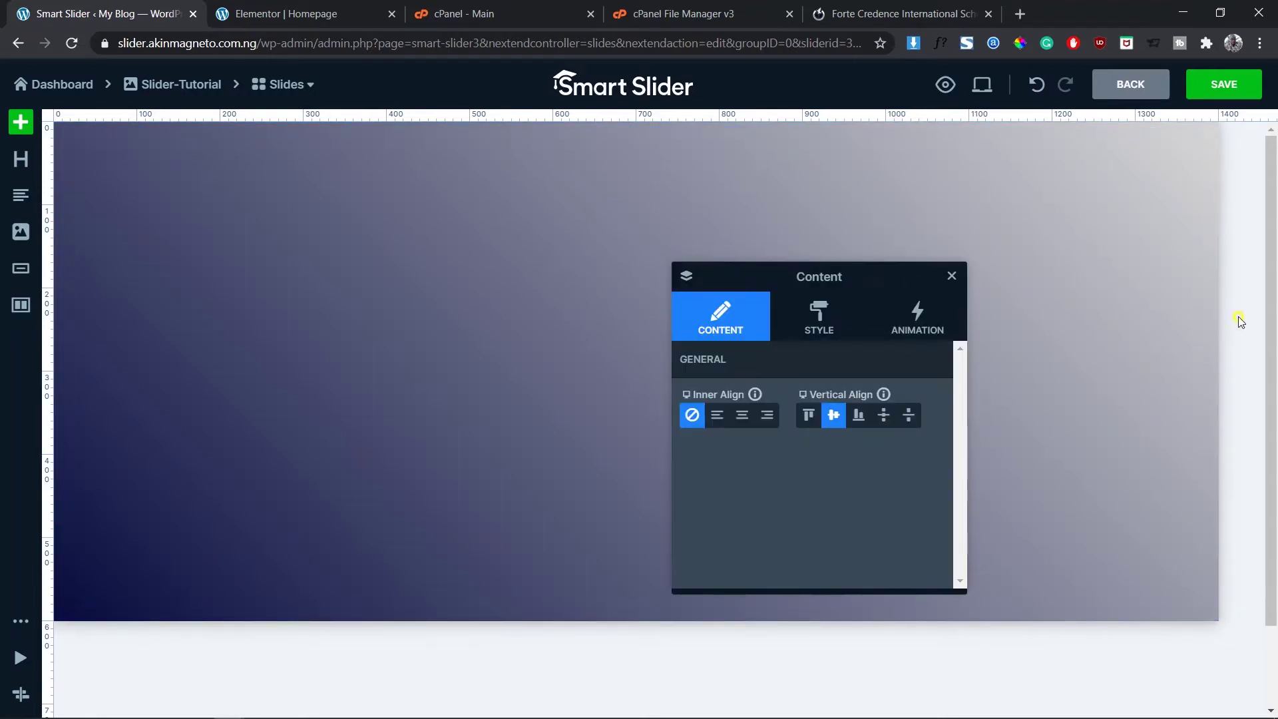
Review the content layer's style and animation settings, including size and responsive options.
left_click(1011, 248)
left_click_drag(844, 275, 594, 263)
left_click(585, 312)
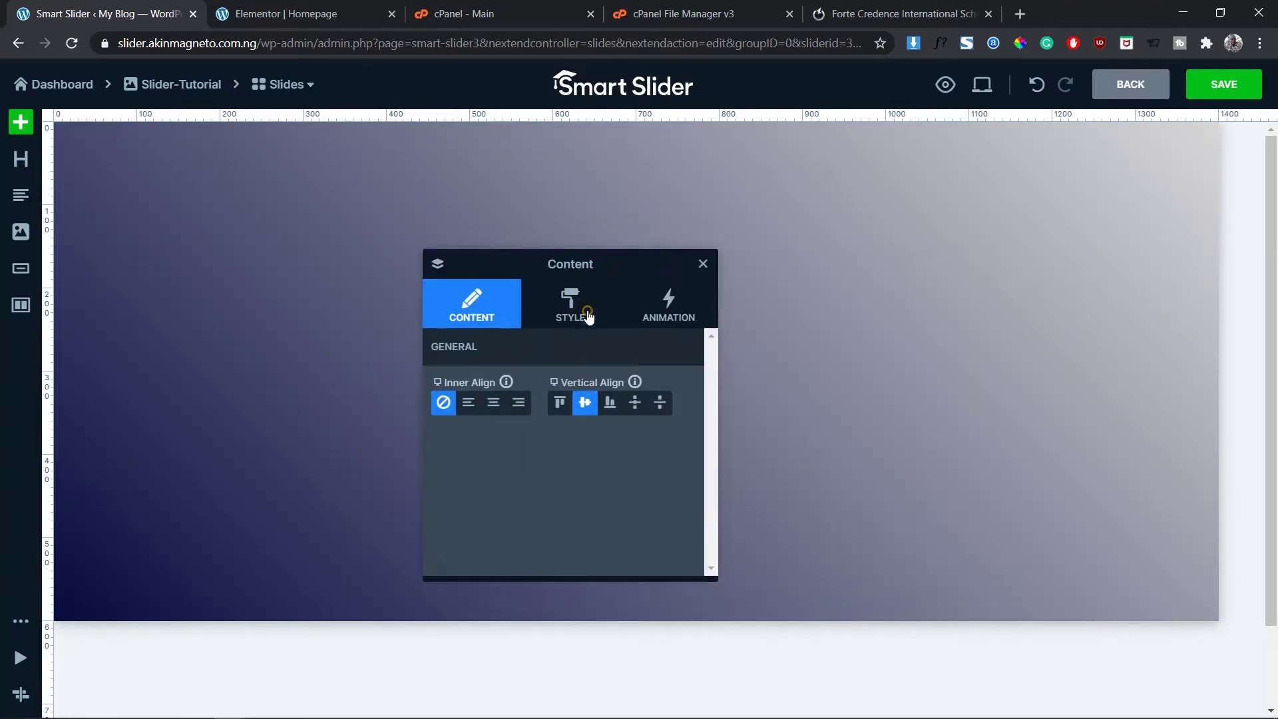
left_click(677, 303)
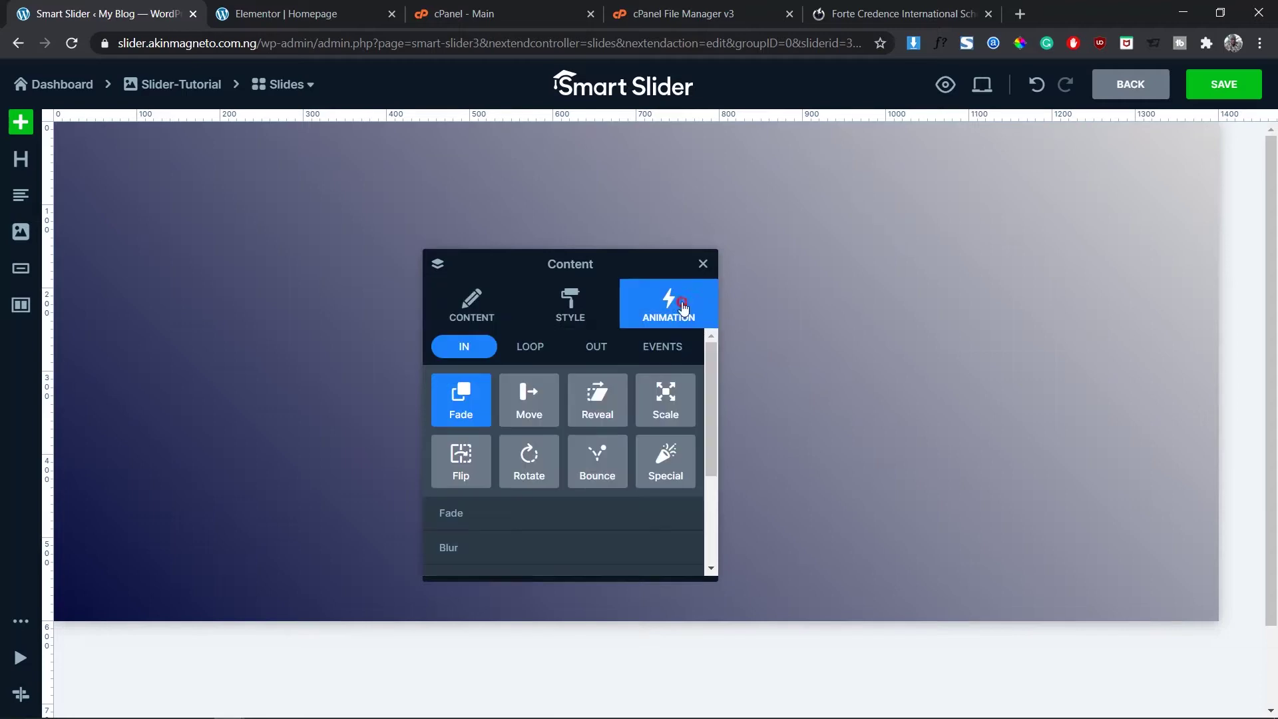
left_click(579, 303)
scroll(623, 482, "down", 5)
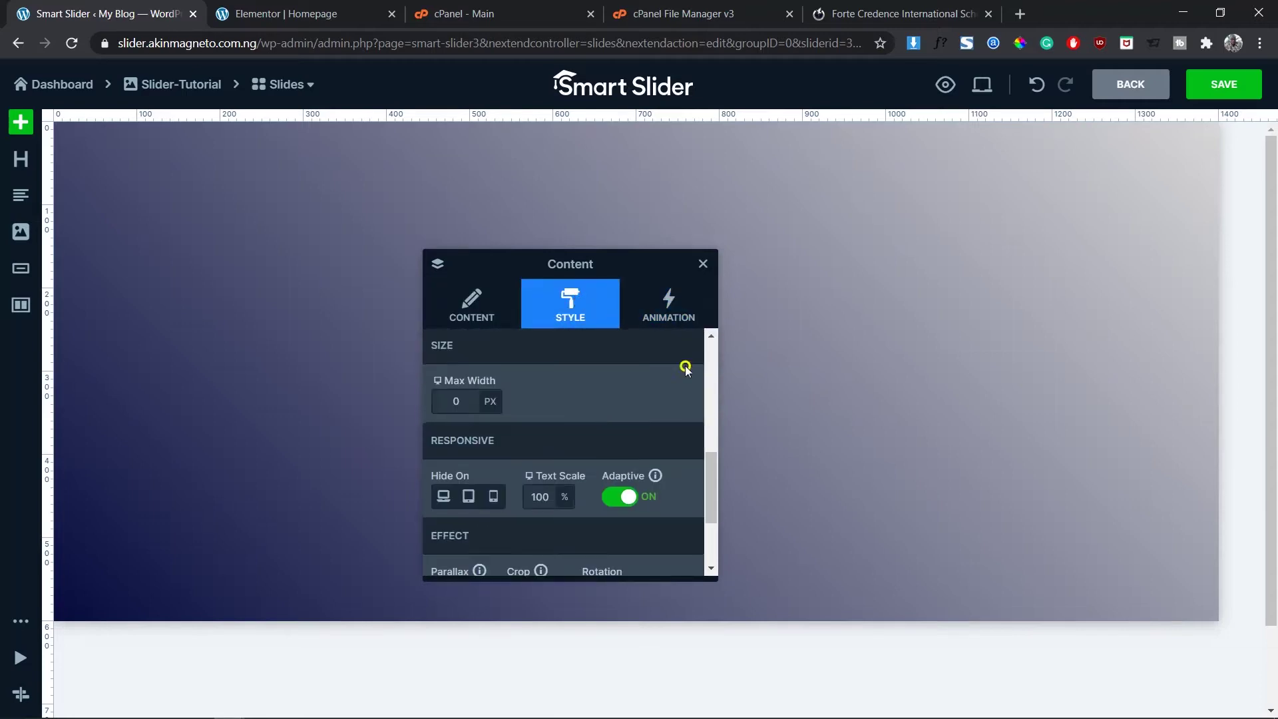
left_click(706, 265)
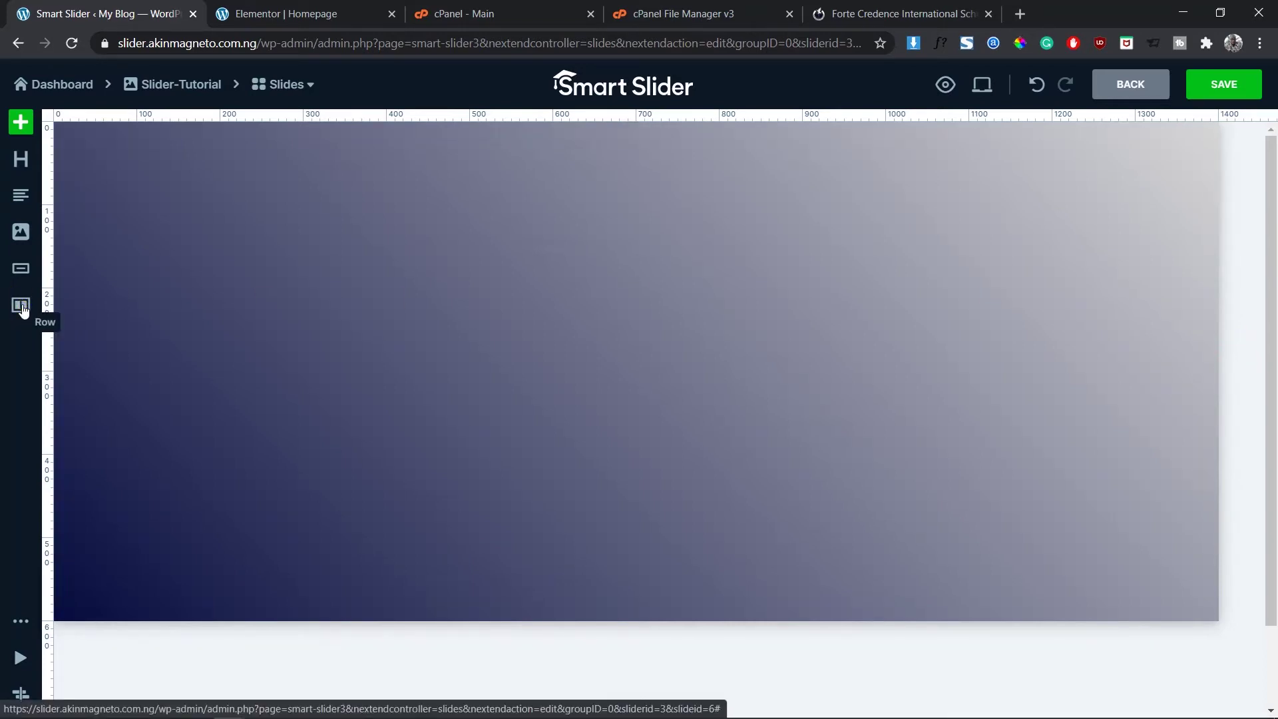
mouse_move(22, 311)
left_mouse_down()
mouse_move(346, 365)
mouse_move(18, 296)
mouse_move(19, 308)
left_mouse_up()
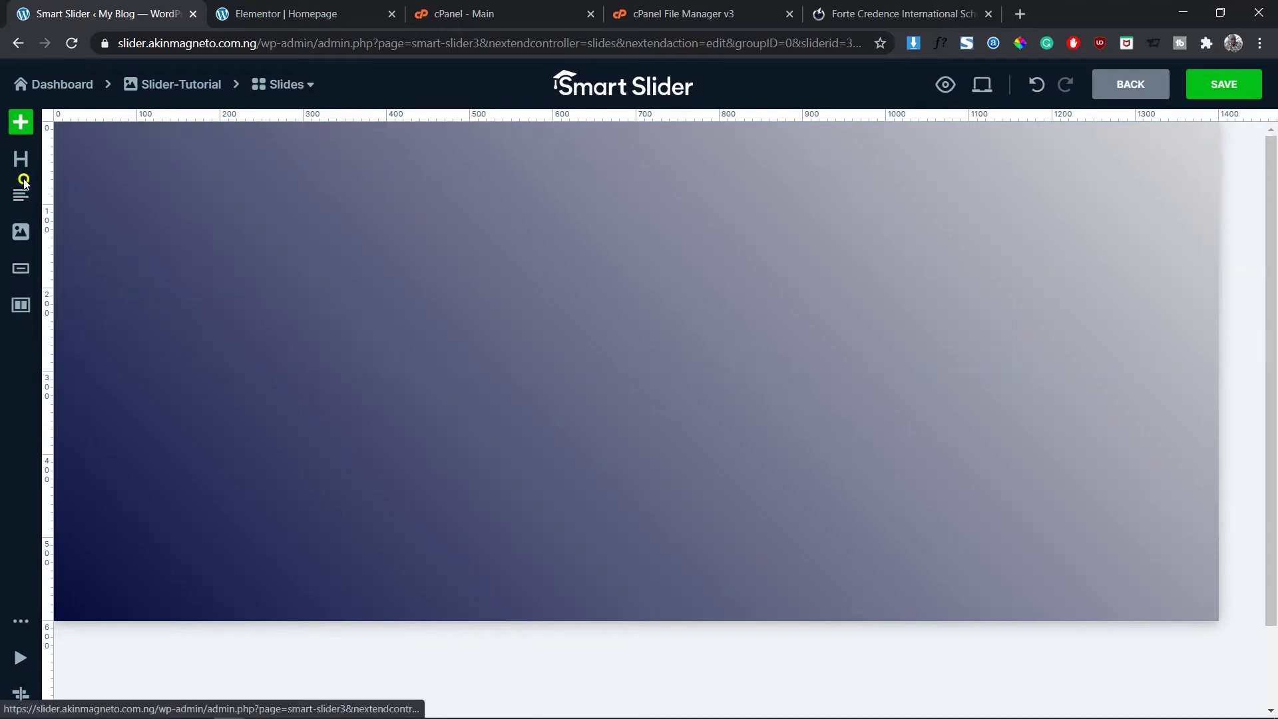
left_click_drag(23, 162, 285, 263)
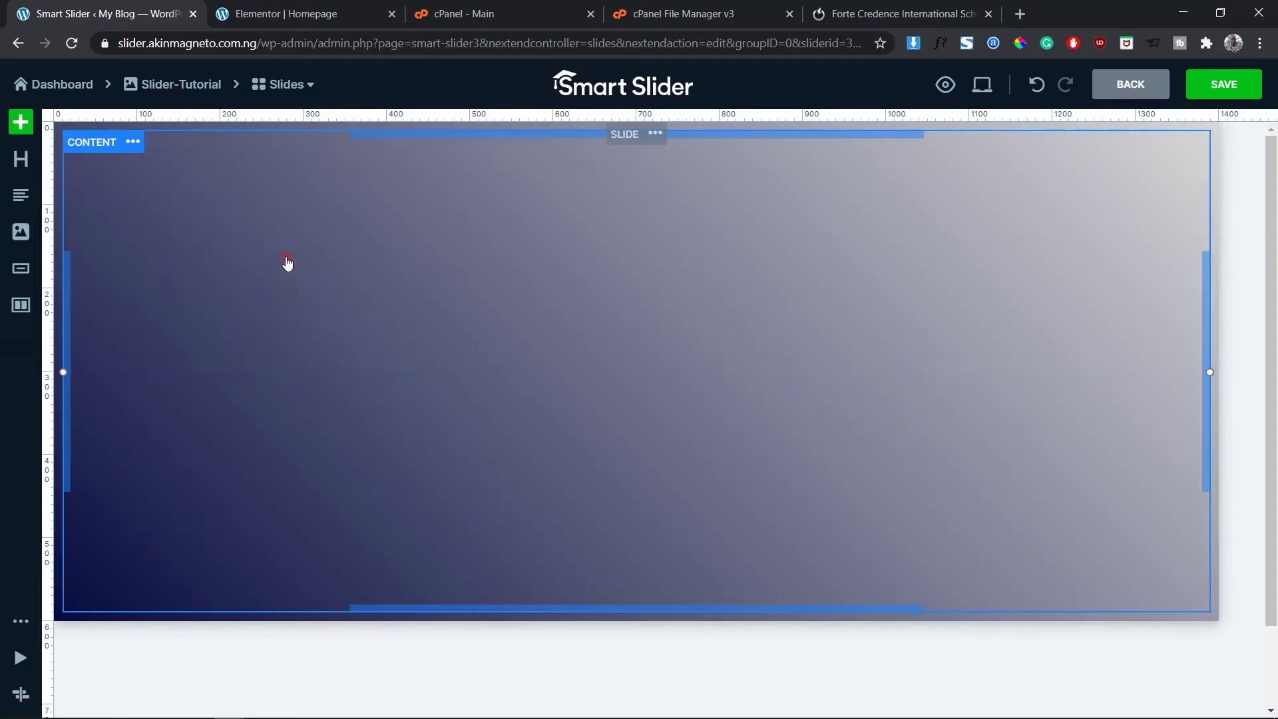
left_click(376, 362)
key("ctrl+z")
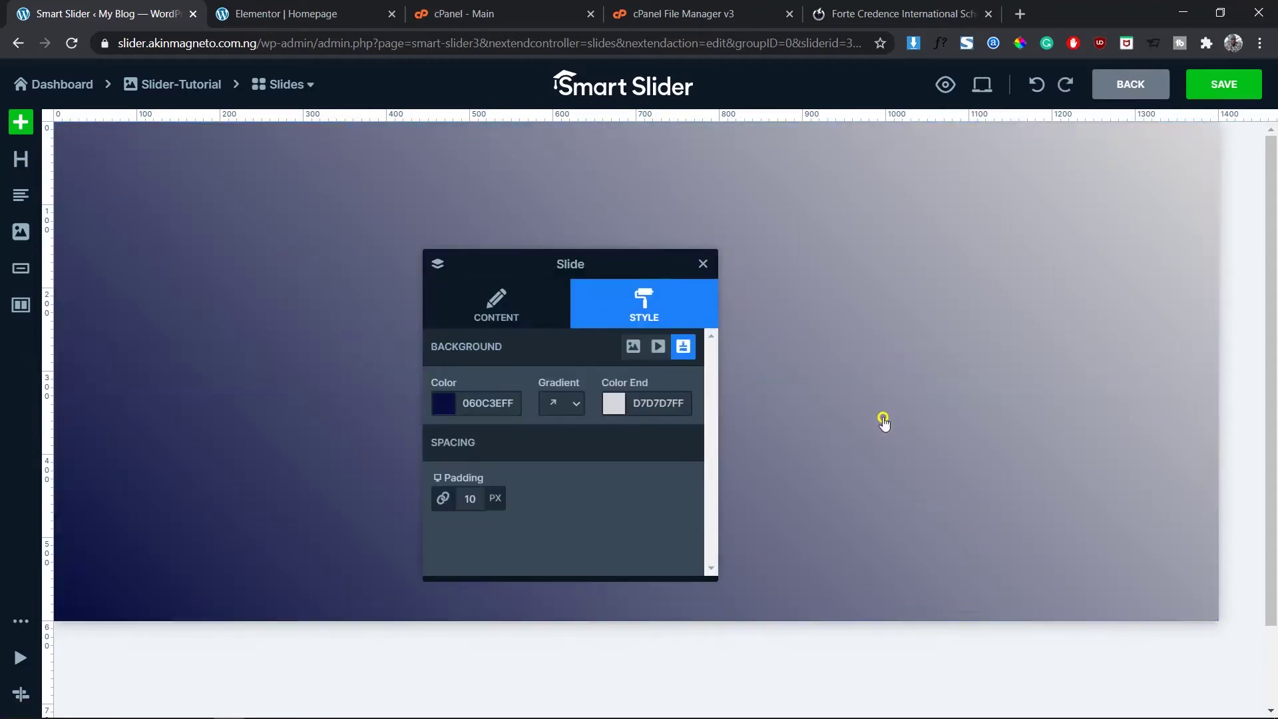
left_click(1231, 487)
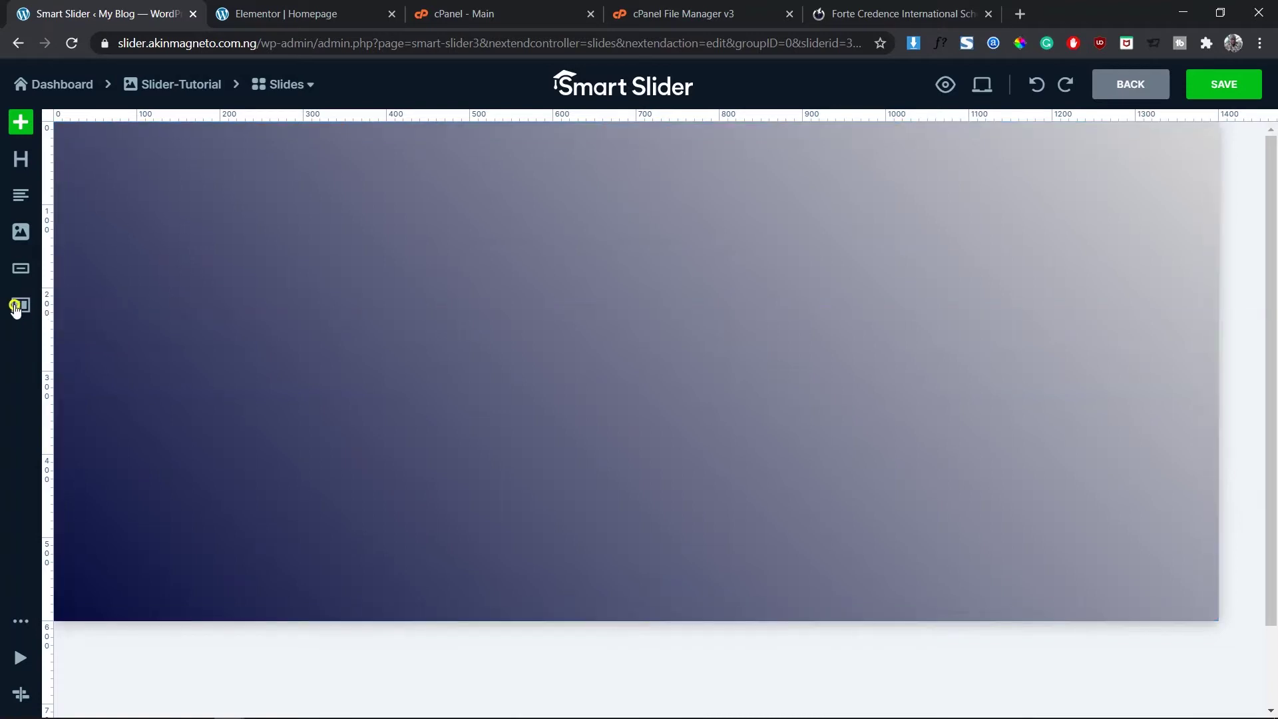
Add a row with two equal columns to the middle of the slide.
left_click_drag(15, 309, 333, 370)
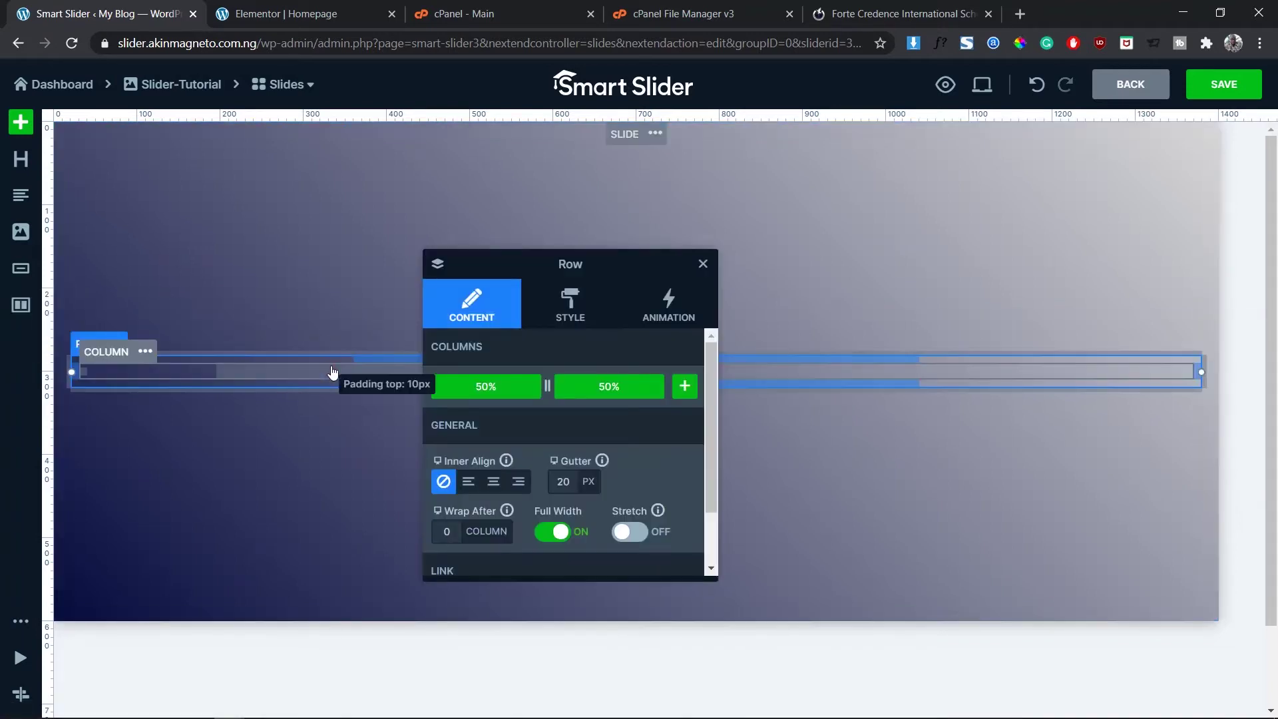
left_click_drag(679, 262, 935, 204)
Switch to the Elementor homepage editor and add a section with two equal columns.
left_click(278, 7)
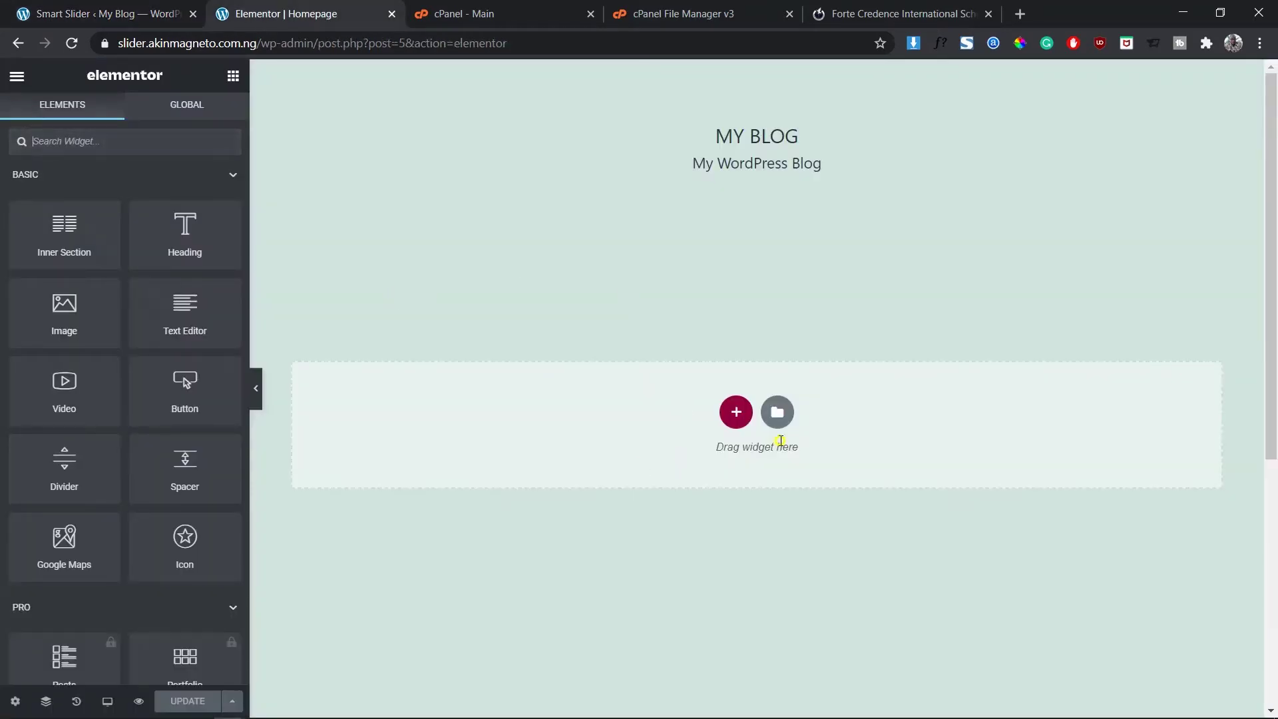
left_click(738, 418)
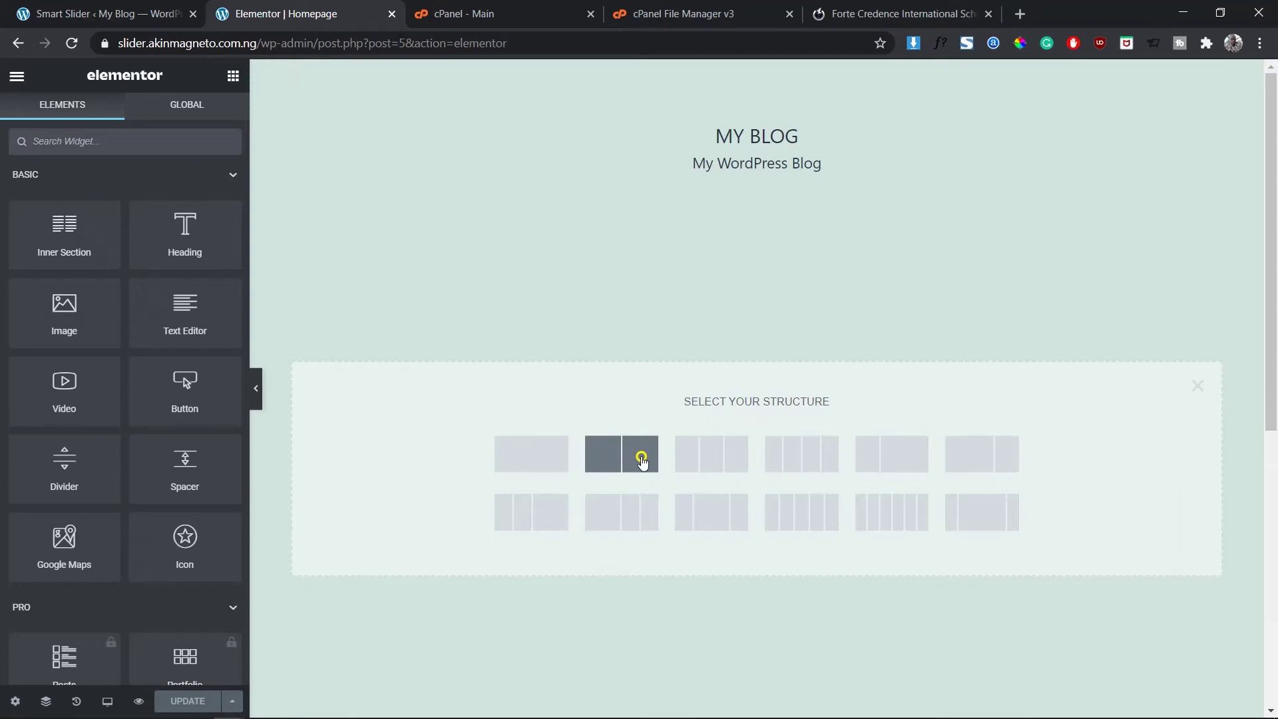
left_click(641, 460)
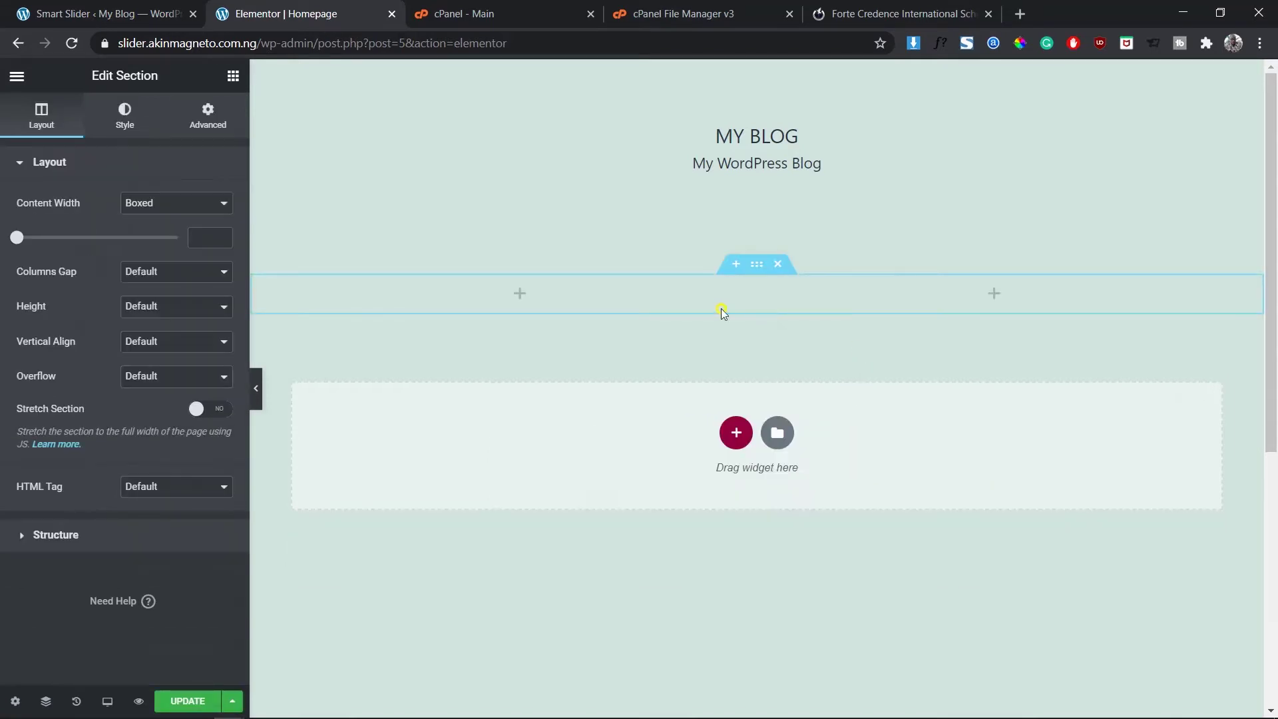
left_click_drag(759, 293, 693, 297)
Return to Smart Slider and review the row's column, general, link and style settings.
left_click(122, 13)
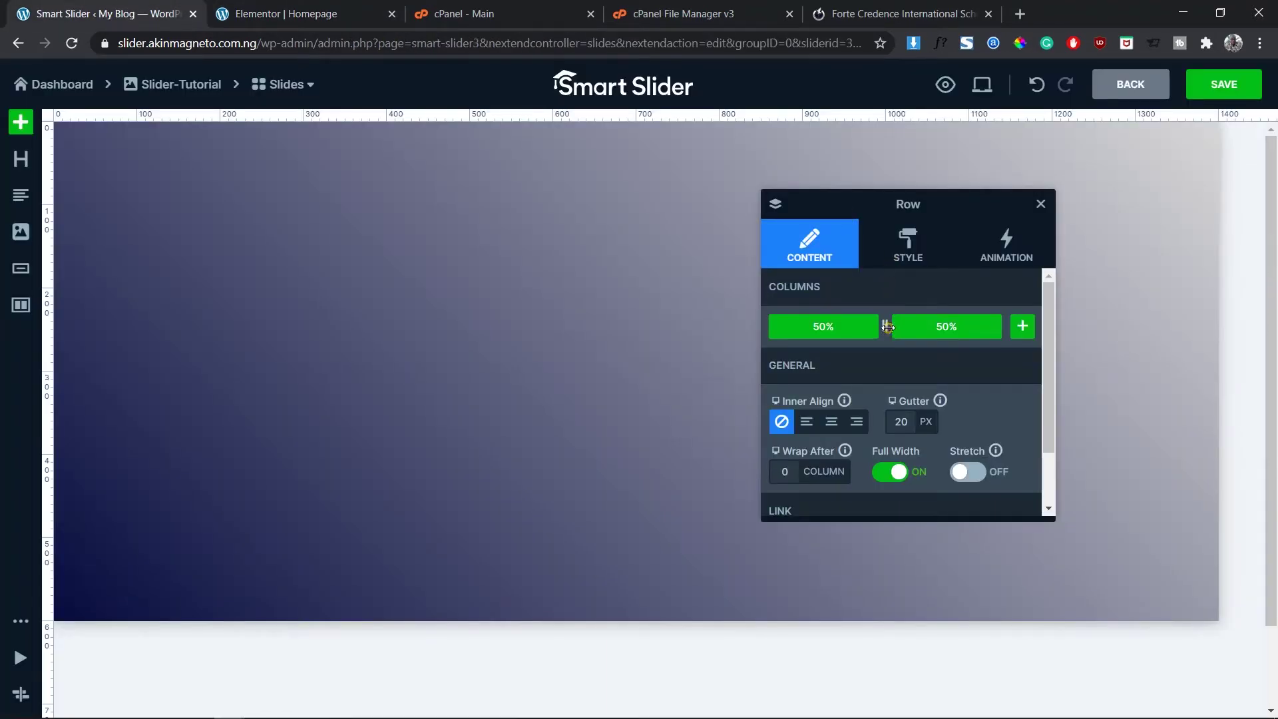
scroll(882, 359, "down", 2)
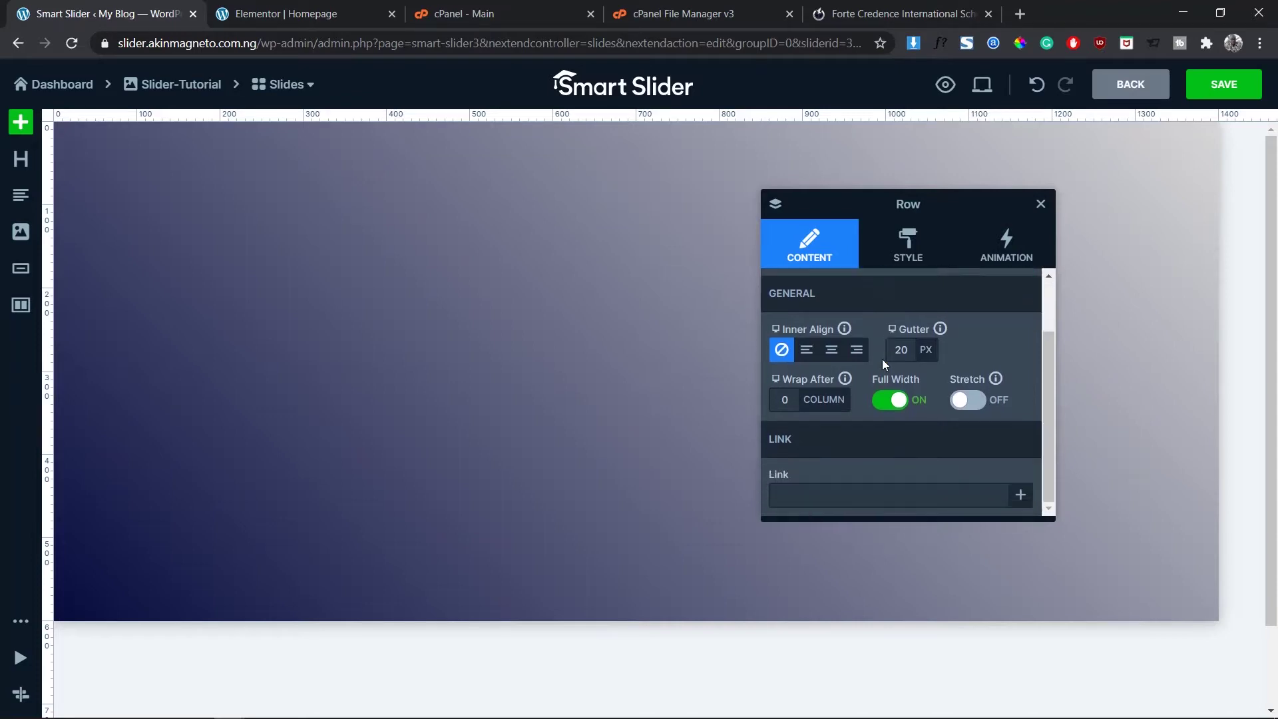
scroll(881, 359, "up", 2)
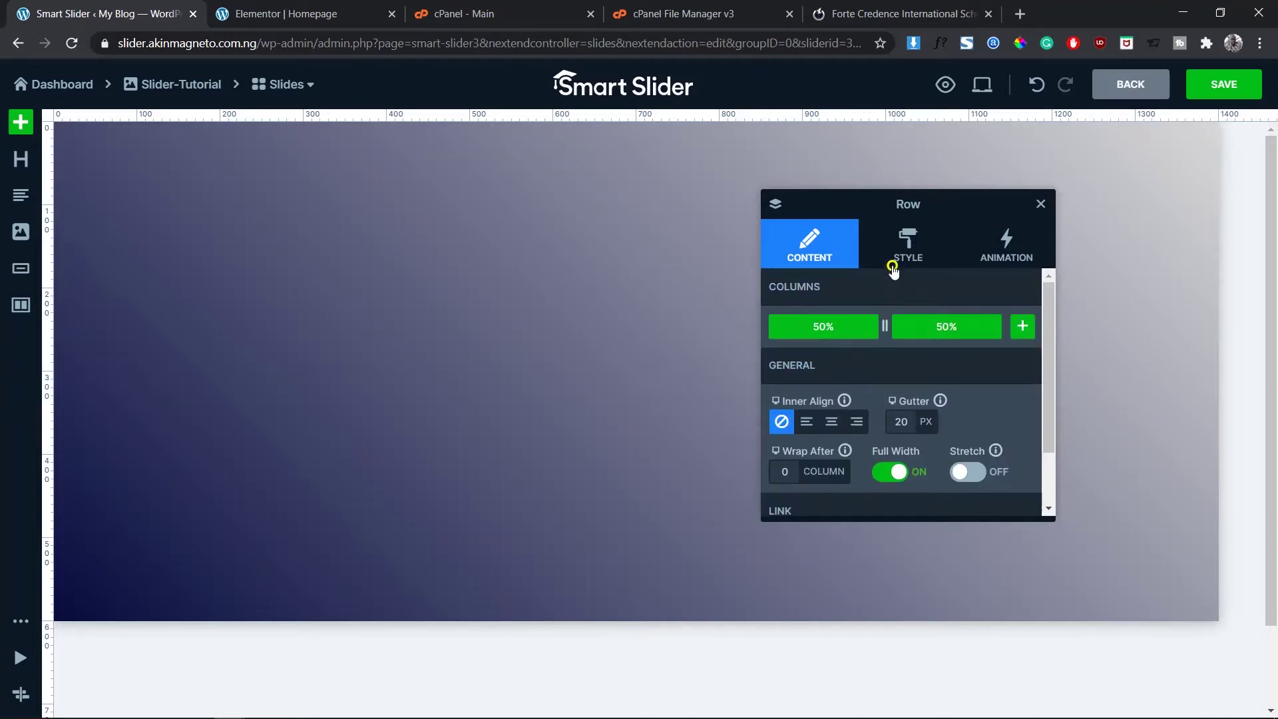
left_click(912, 238)
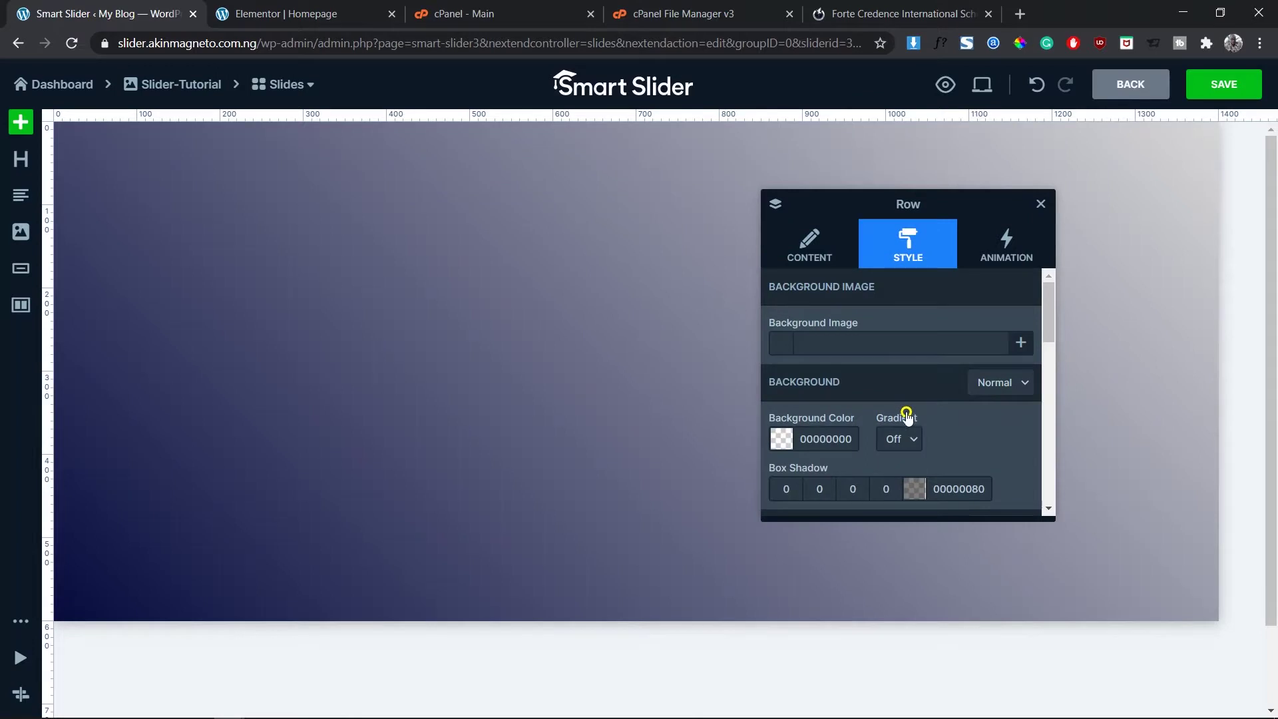
left_click(810, 258)
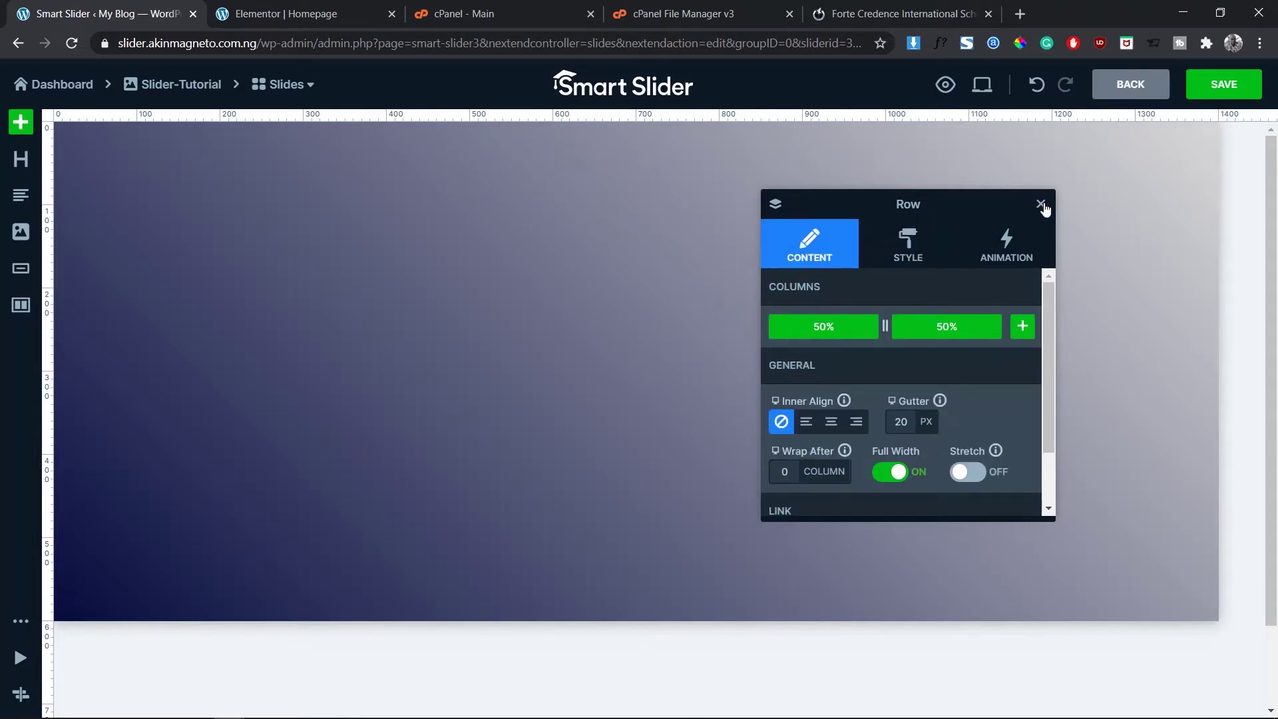
left_click(1041, 205)
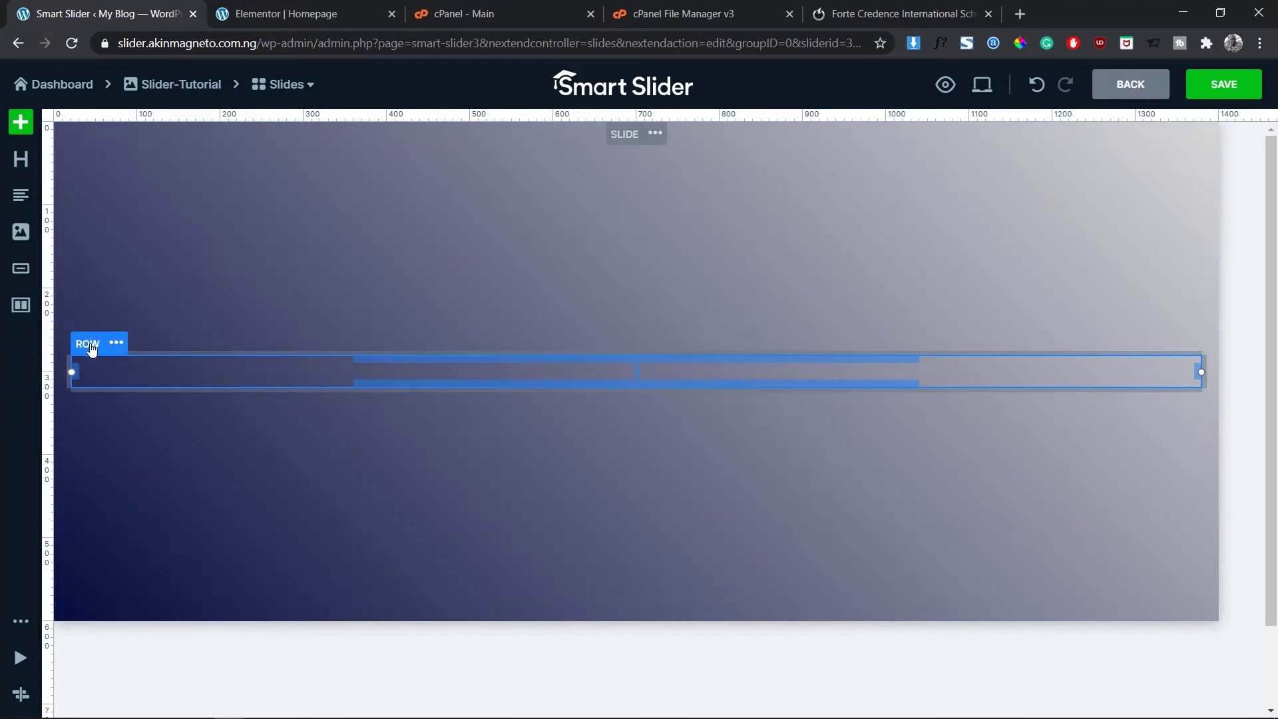
Narrow the row's first column to about a third of the row by moving the column divider.
left_click(567, 381)
left_click_drag(567, 380, 473, 382)
Set the first column's background color to the light gray CED3D5 swatch, leaving its gradient off.
left_click(132, 371)
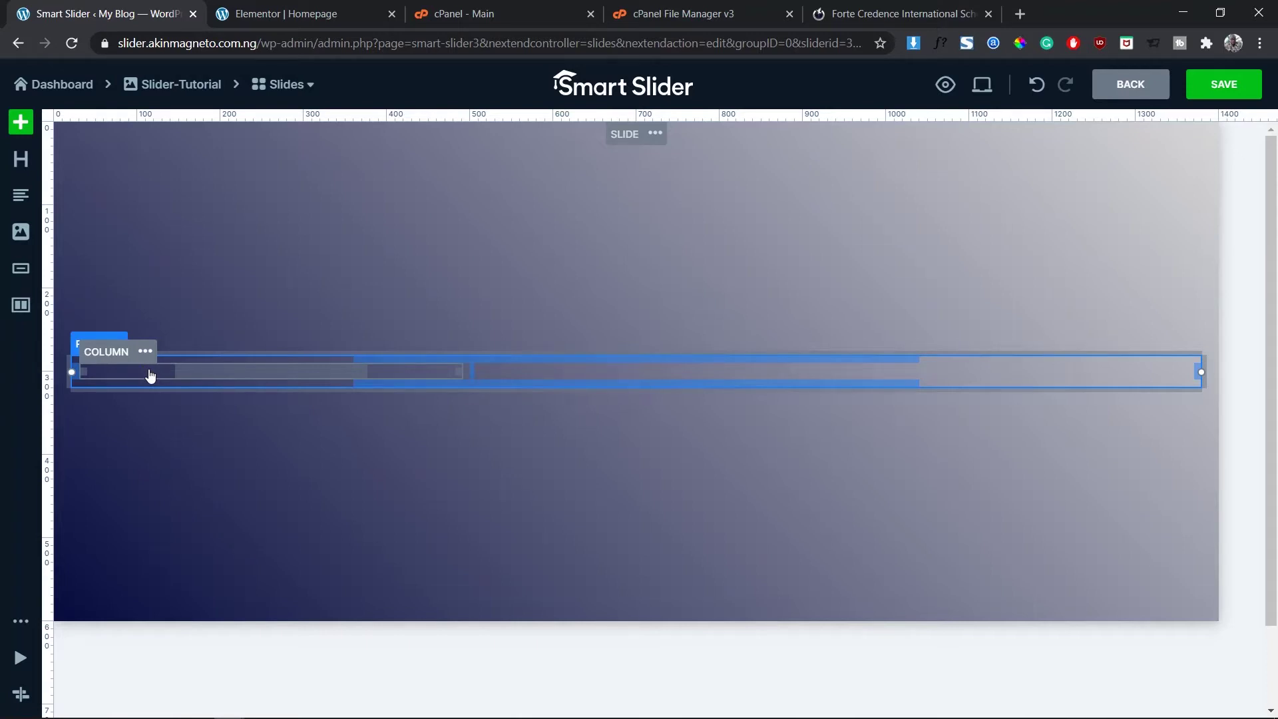
left_click(138, 352)
left_click(116, 356)
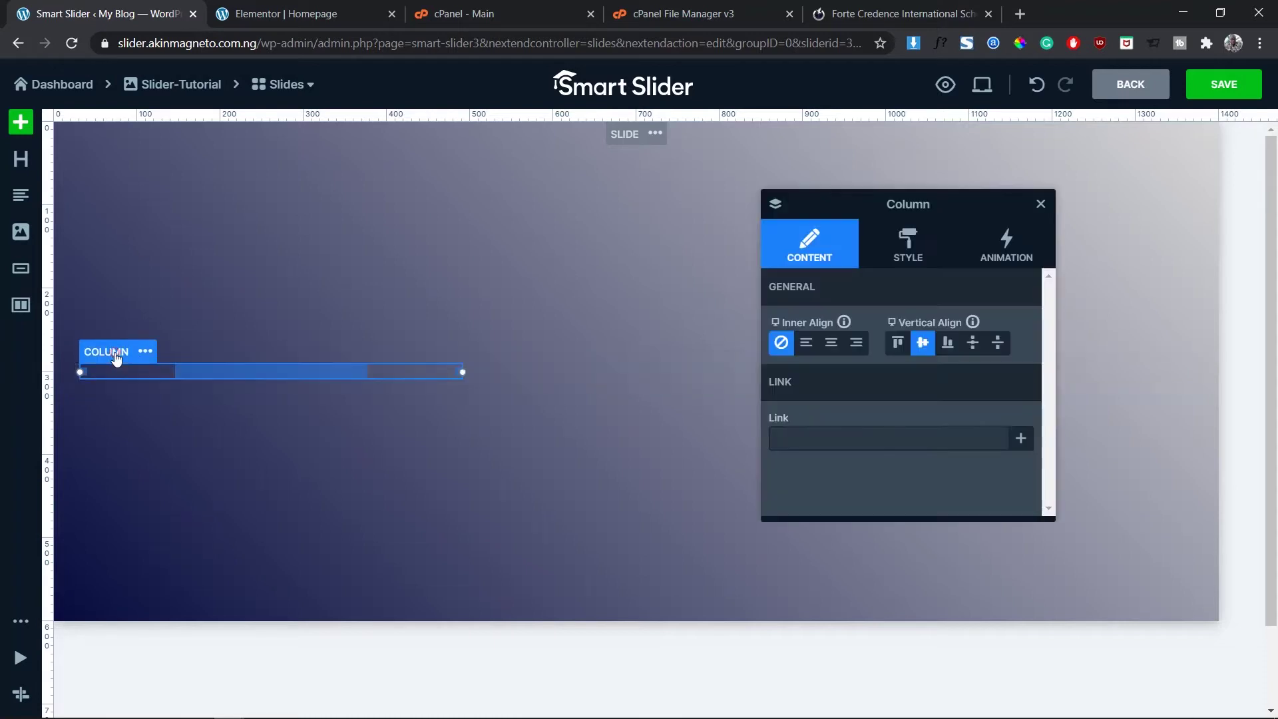
left_click(919, 237)
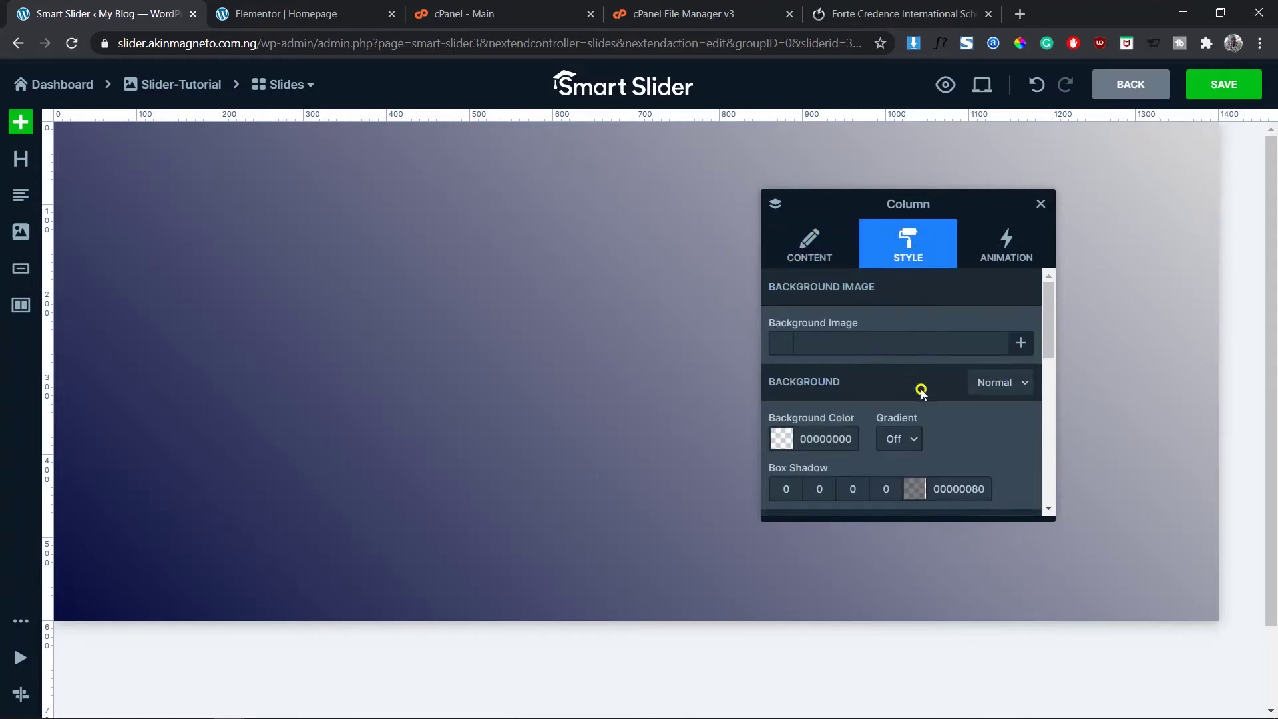
scroll(948, 431, "down", 1)
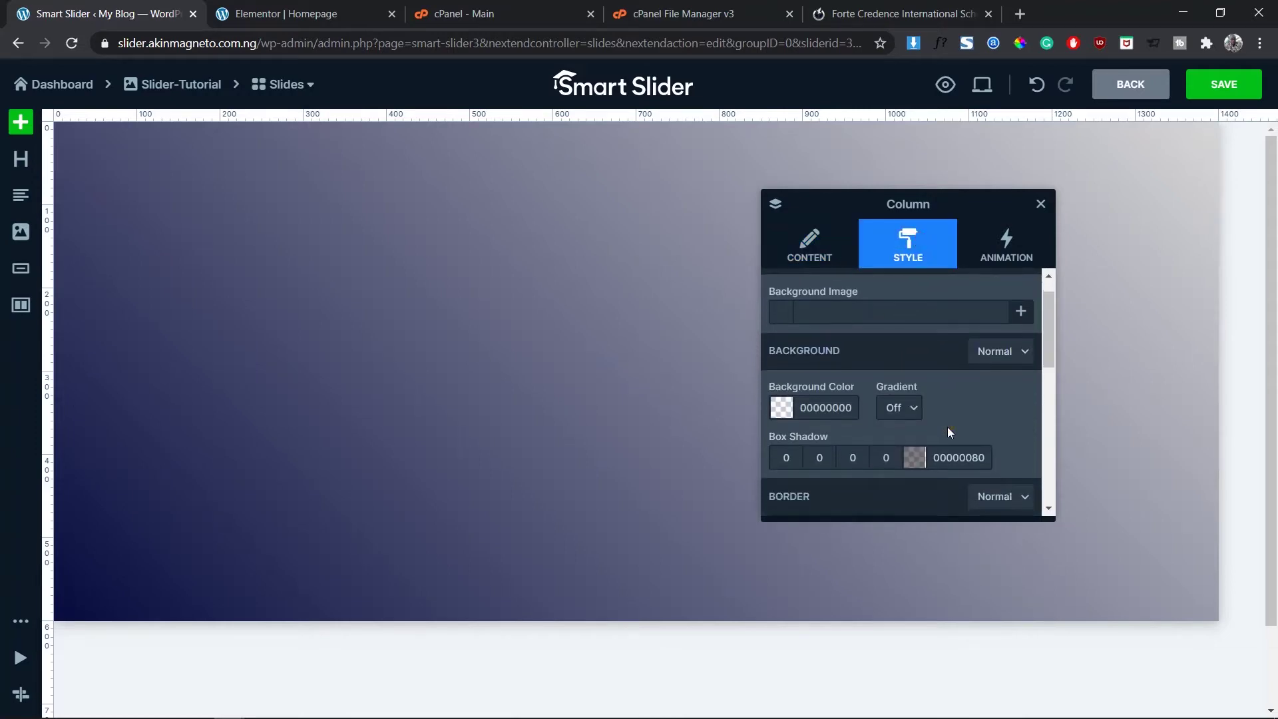
left_click(785, 409)
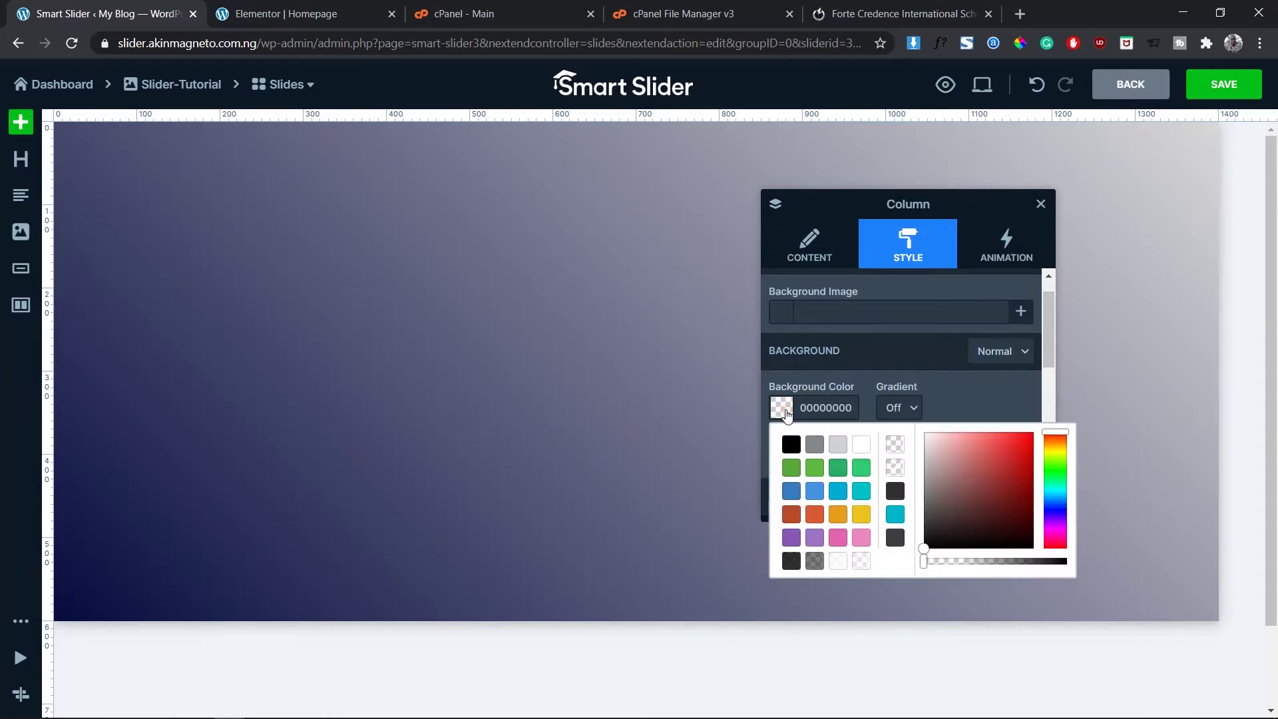
left_click(838, 443)
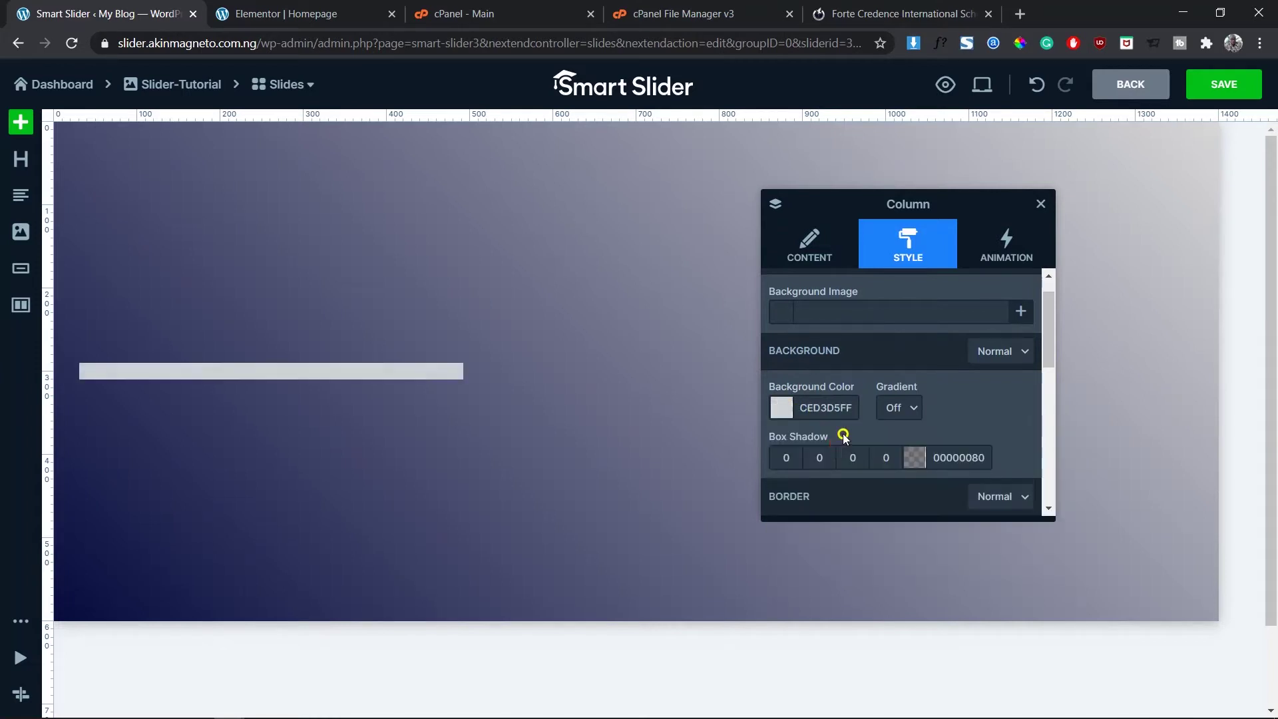
left_click(918, 407)
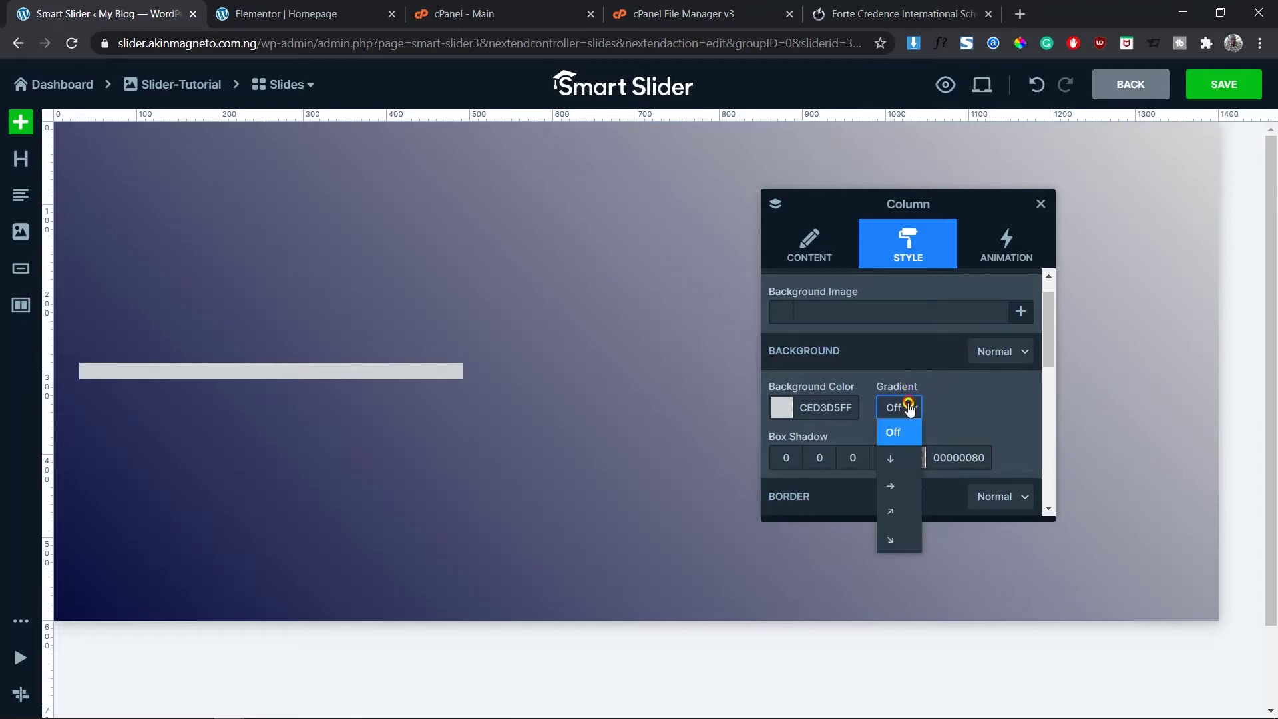
left_click(971, 408)
Give the first column a box shadow in color CED3D5 with all four shadow values set to 1.
scroll(970, 408, "down", 1)
left_click(952, 406)
left_click(918, 406)
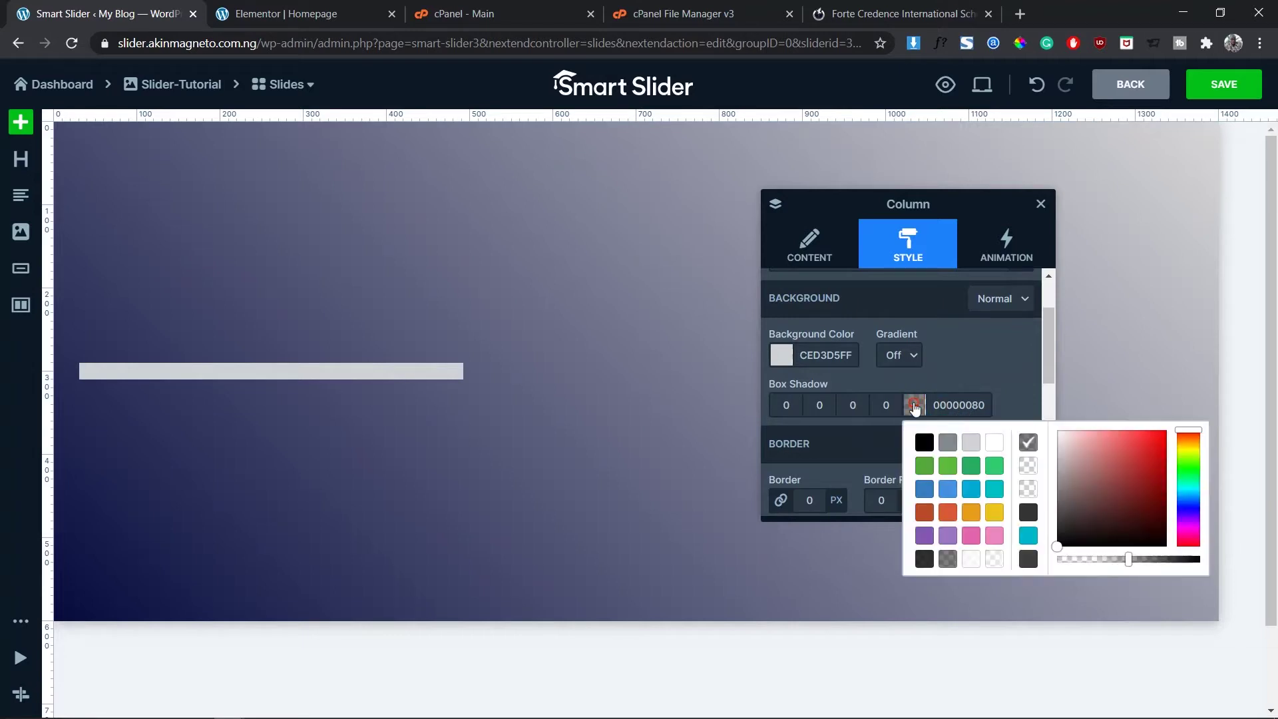
left_click(971, 438)
left_click(788, 404)
key("Tab")
type("1")
key("Tab")
type("1")
key("Tab")
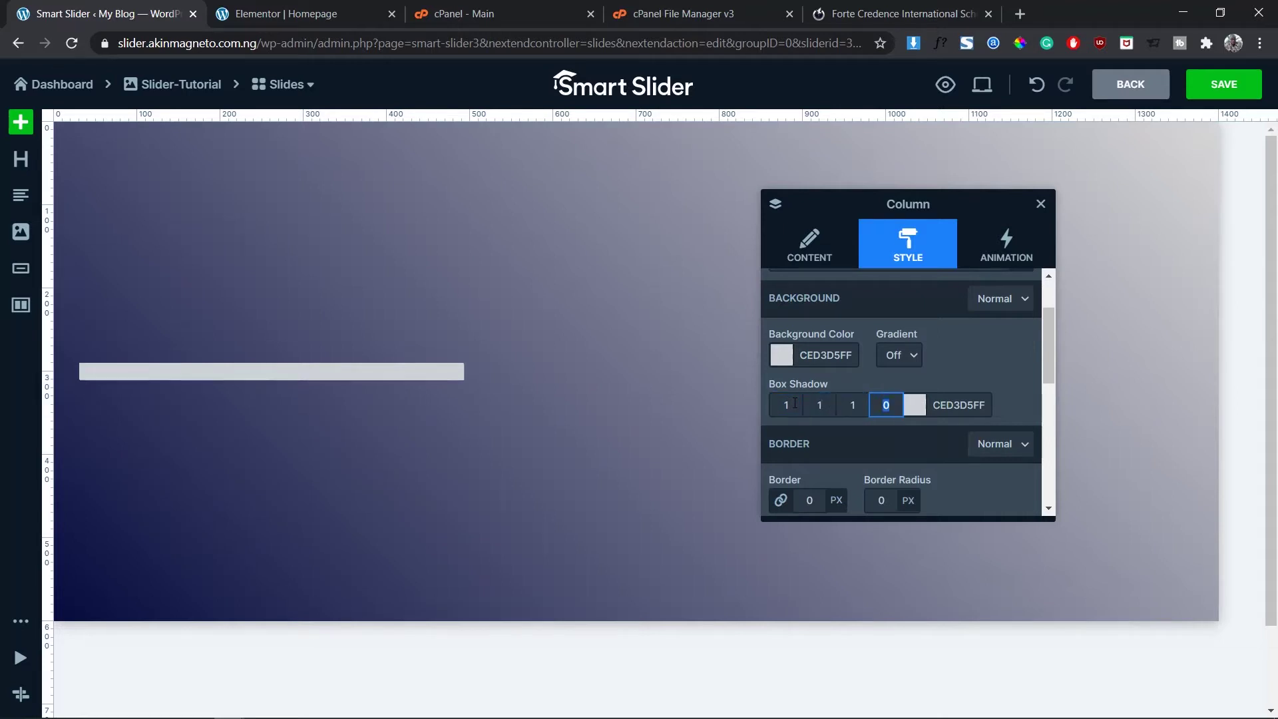
type("1")
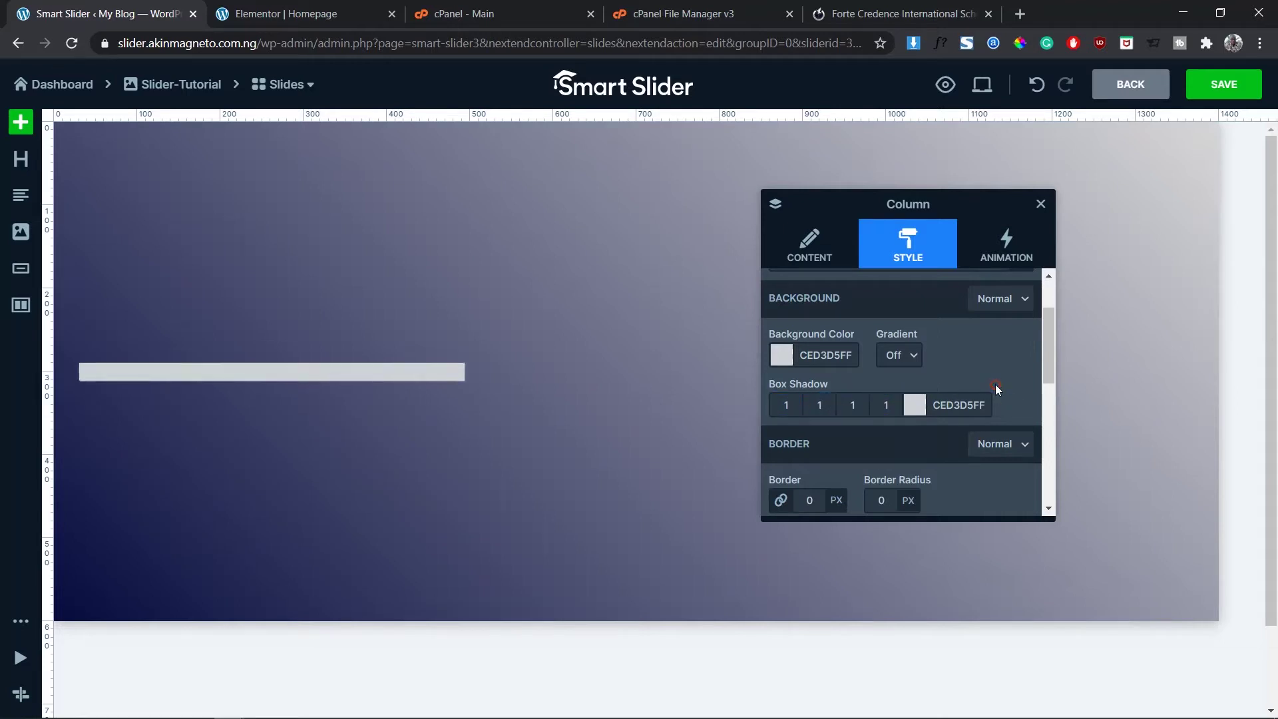
Unlink the first column's padding values and set all four sides to 15 px.
scroll(995, 385, "down", 4)
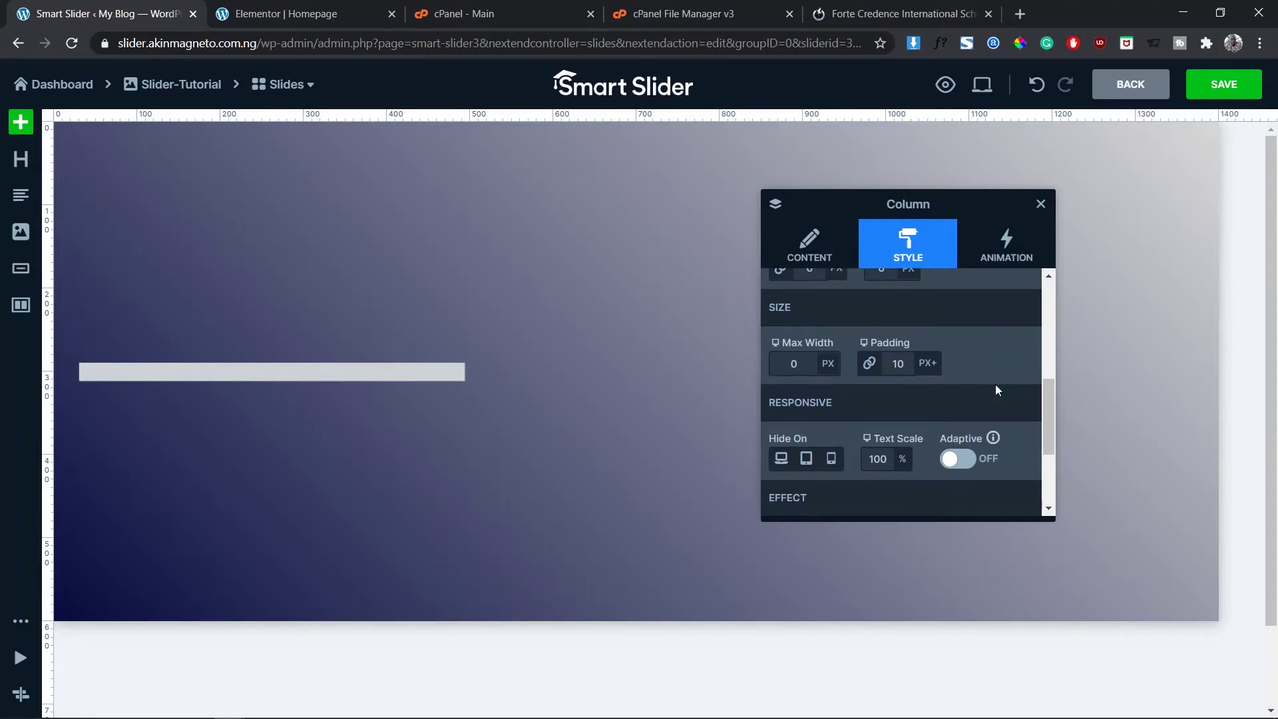
left_click(903, 360)
left_click(881, 362)
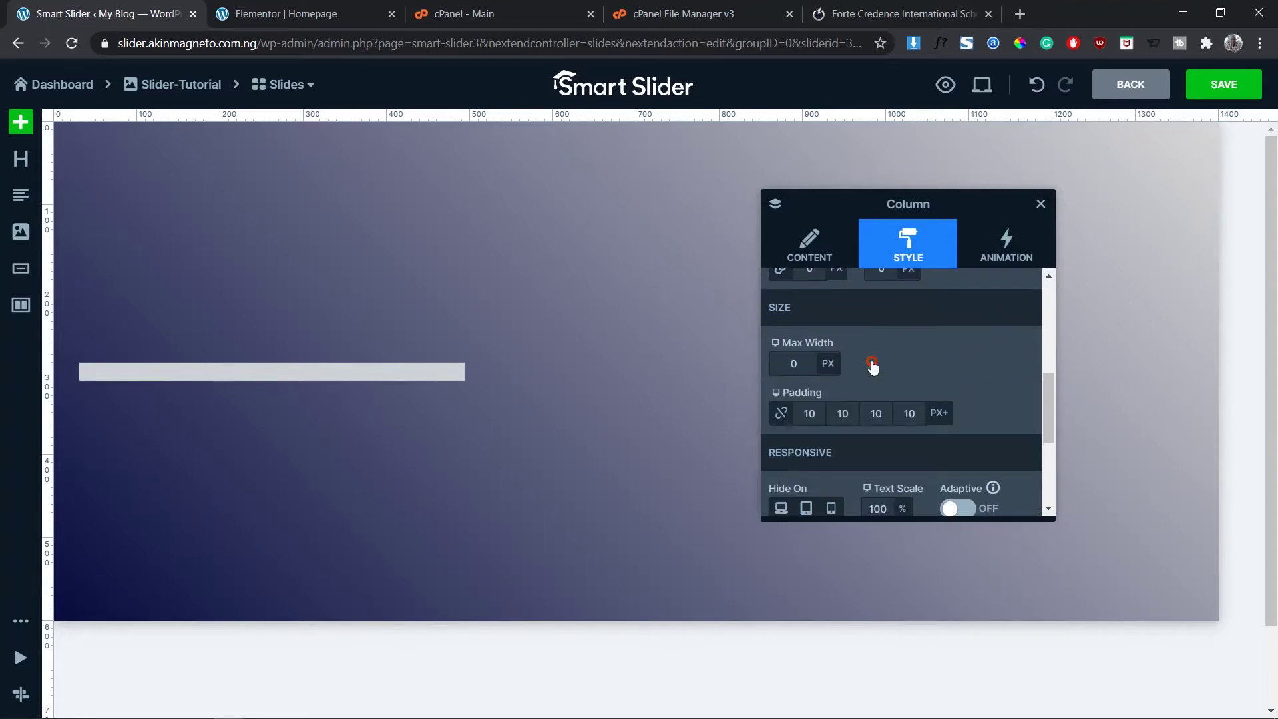
left_click(823, 415)
type("15")
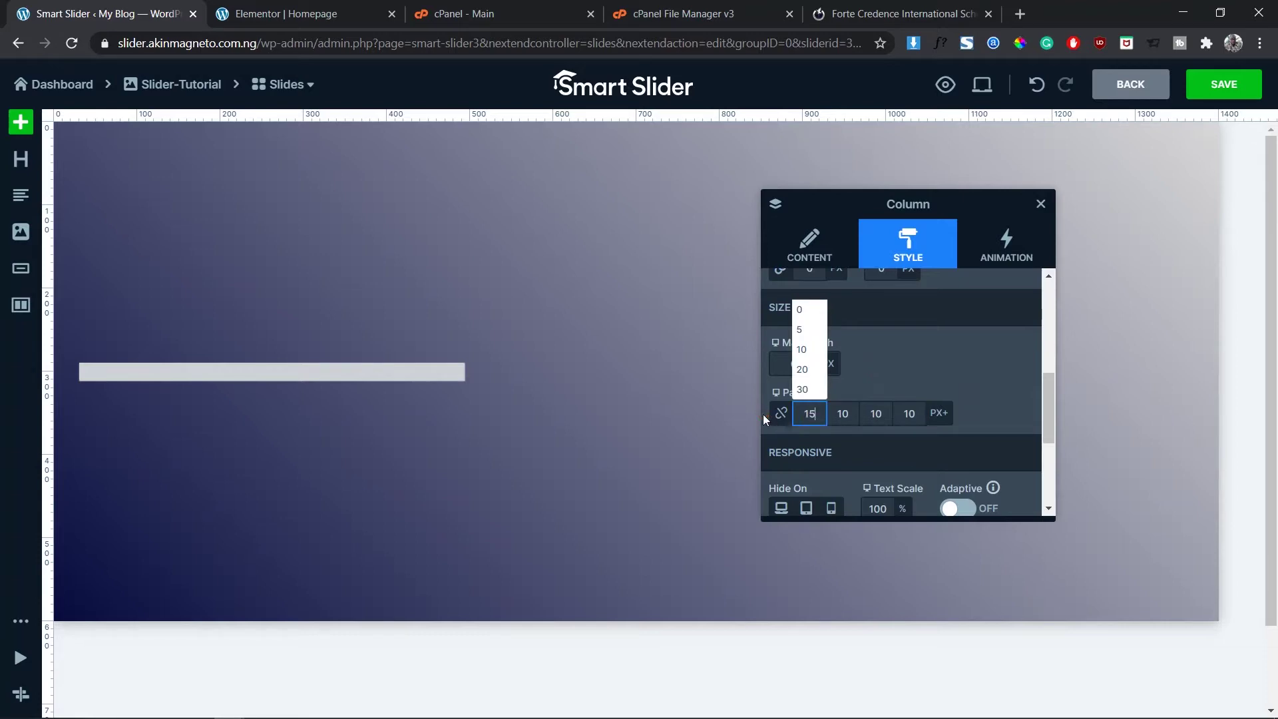
key("Tab")
type("15")
key("Tab")
type("16")
key("BackSpace")
type("5")
key("Tab")
type("15")
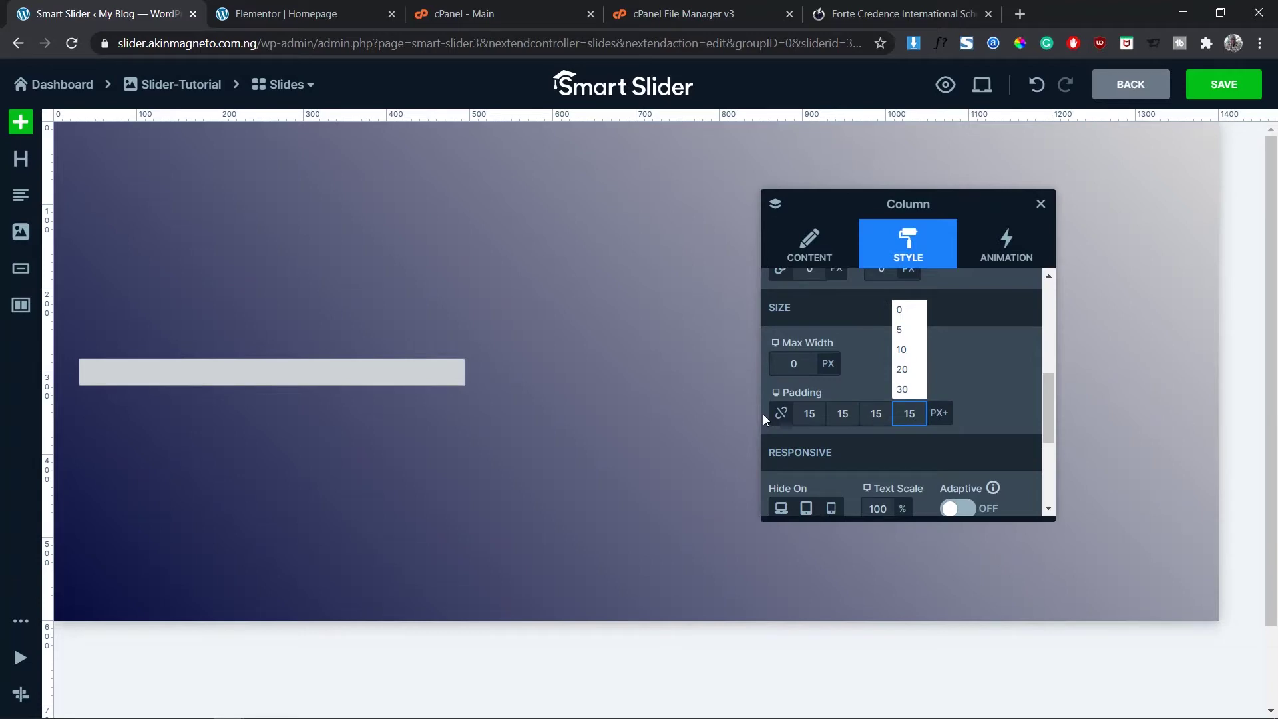
Review the column's responsive, effect, advanced and content alignment settings, then close its settings window.
left_click(988, 380)
scroll(992, 381, "down", 1)
scroll(993, 381, "down", 2)
left_click(980, 384)
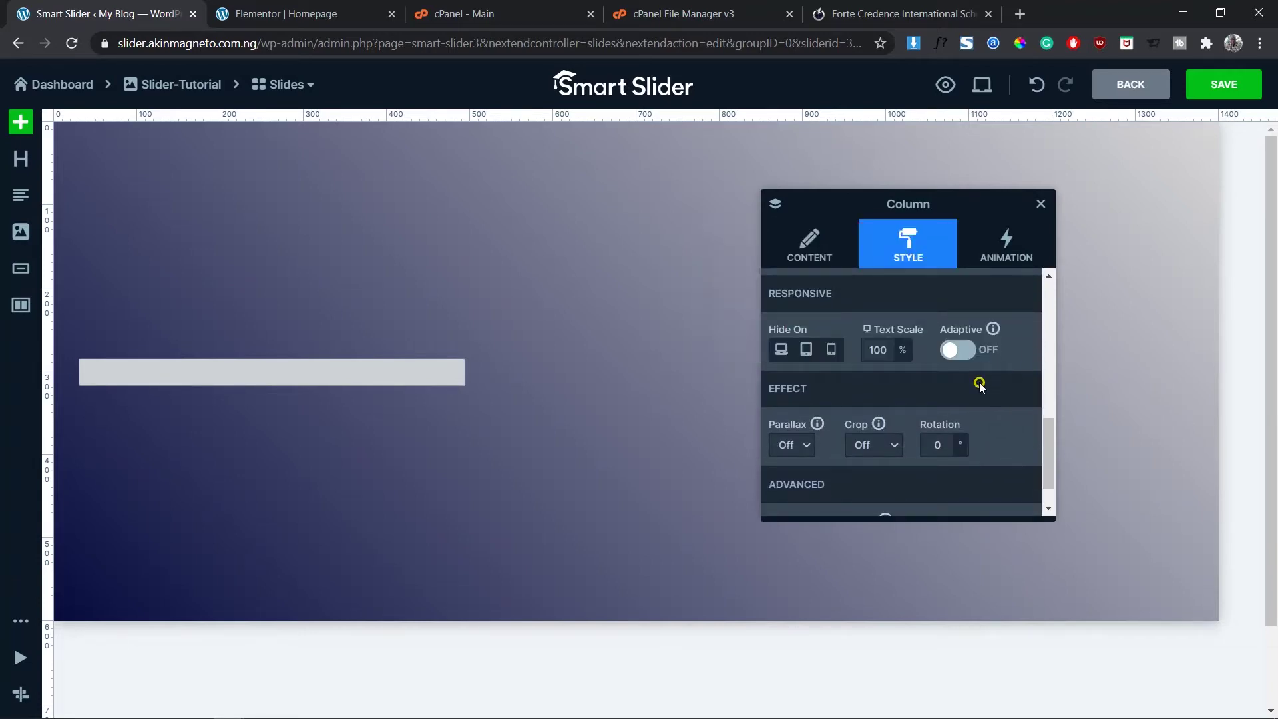
left_click(1009, 388)
scroll(1009, 390, "down", 1)
scroll(1009, 389, "up", 8)
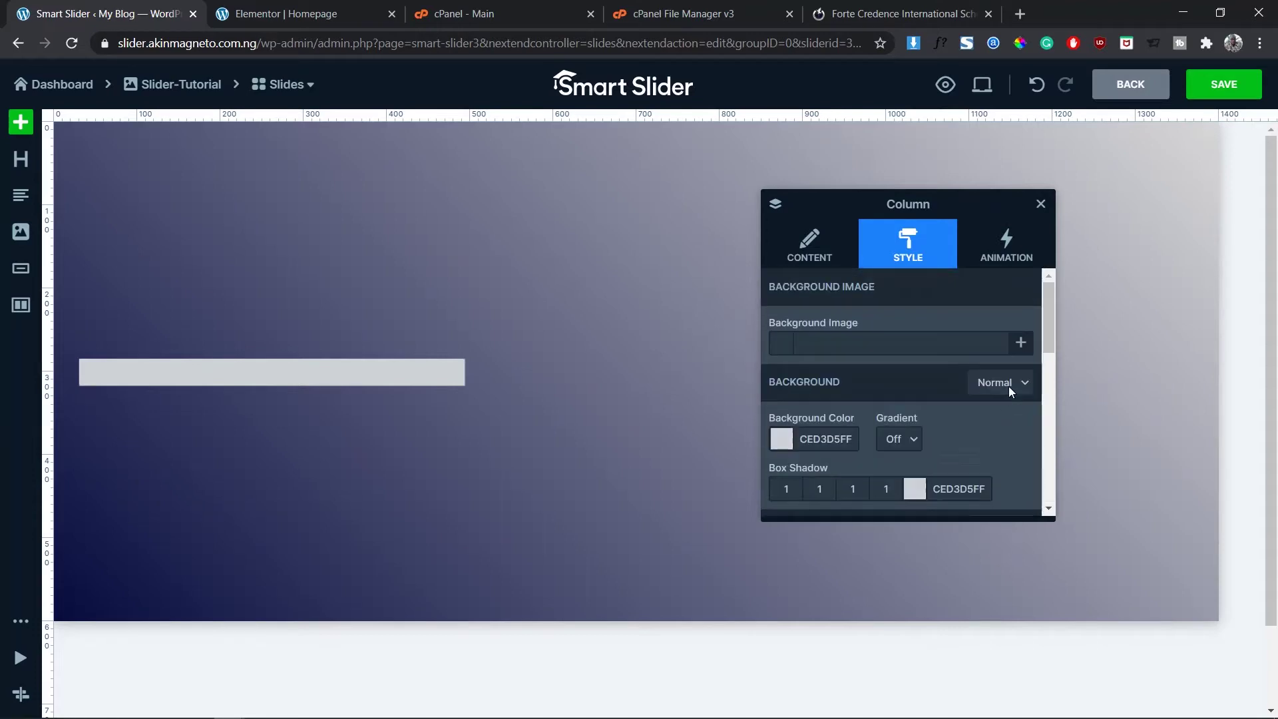
left_click(802, 248)
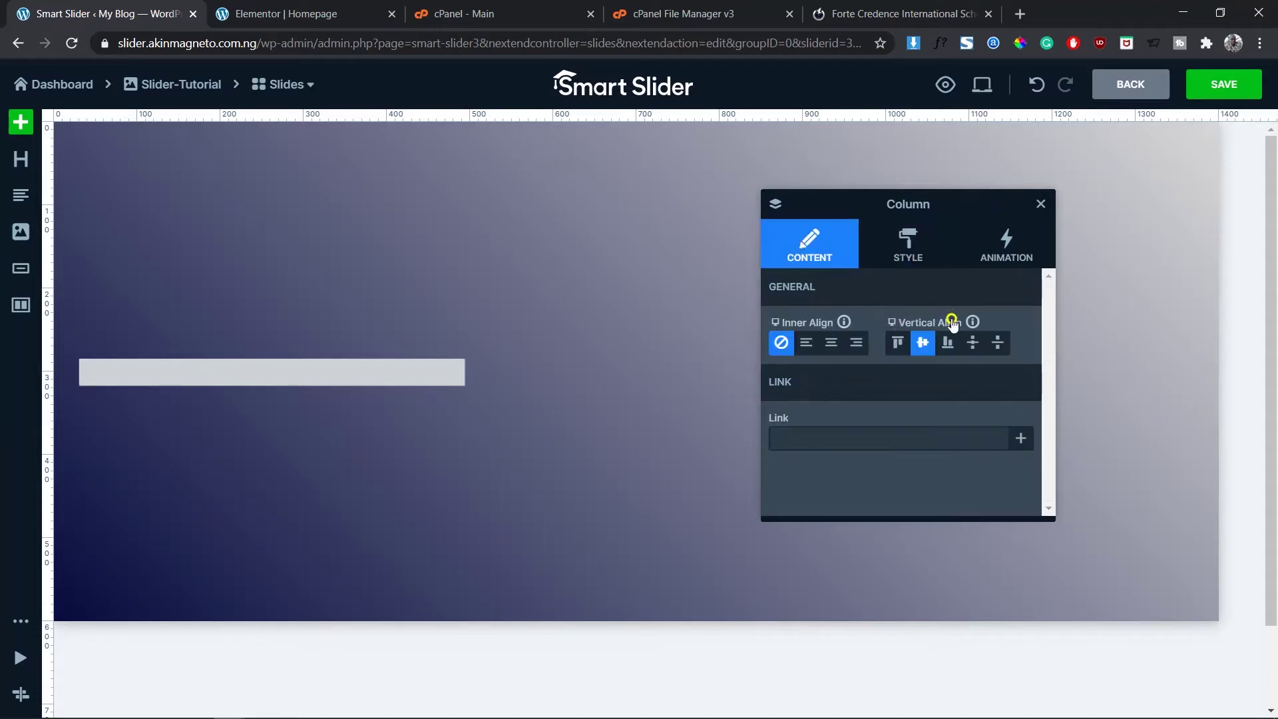
left_click(1041, 206)
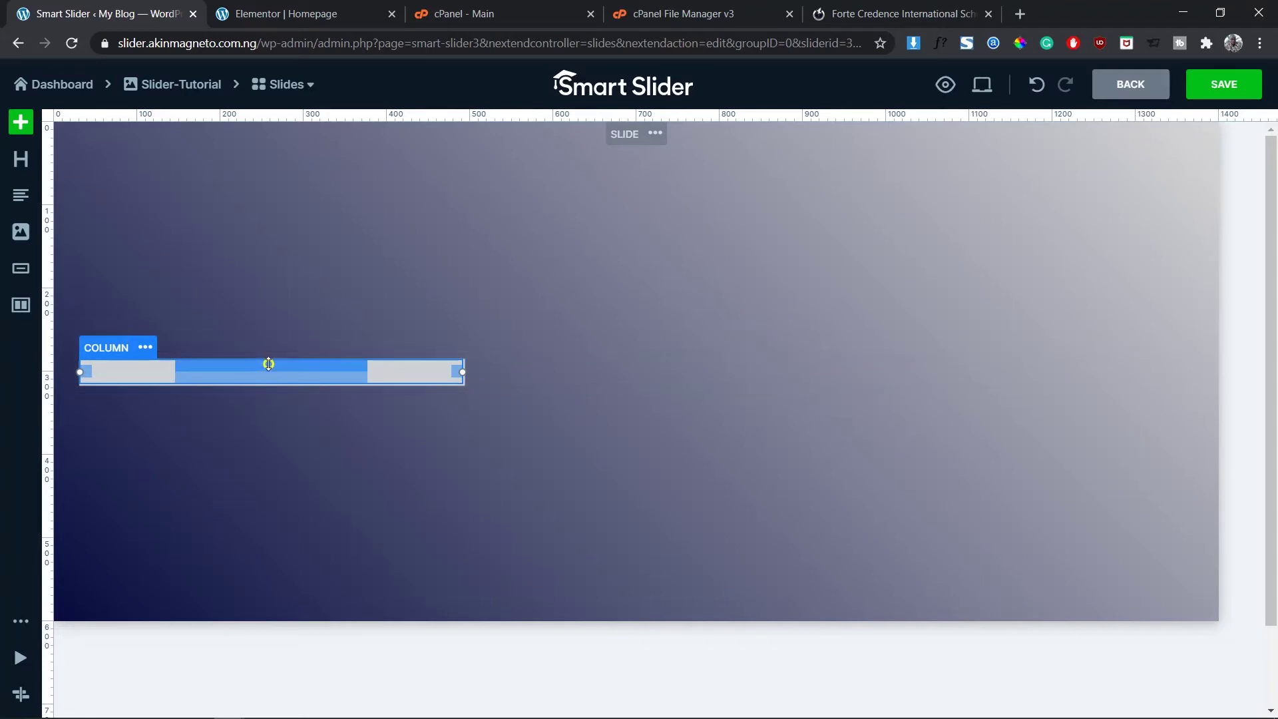
Browse the basic, special, media and advanced layer types available for the slide.
left_click(174, 374)
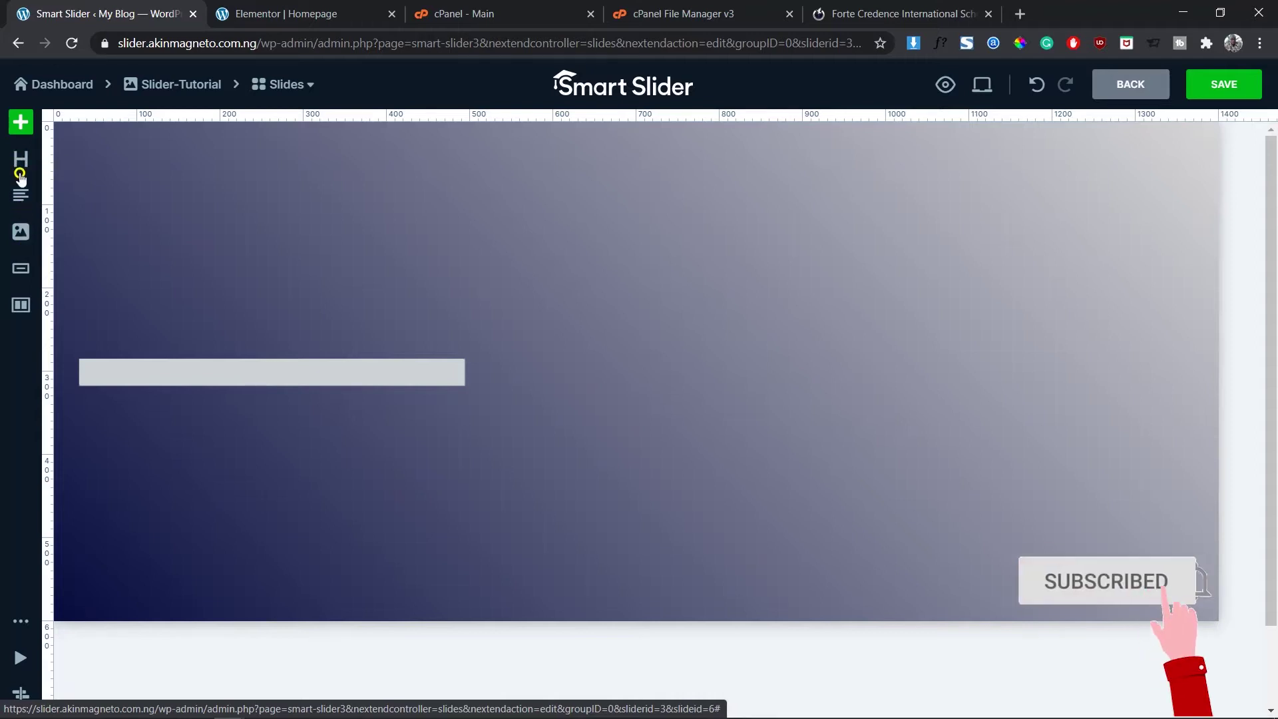
left_click(21, 122)
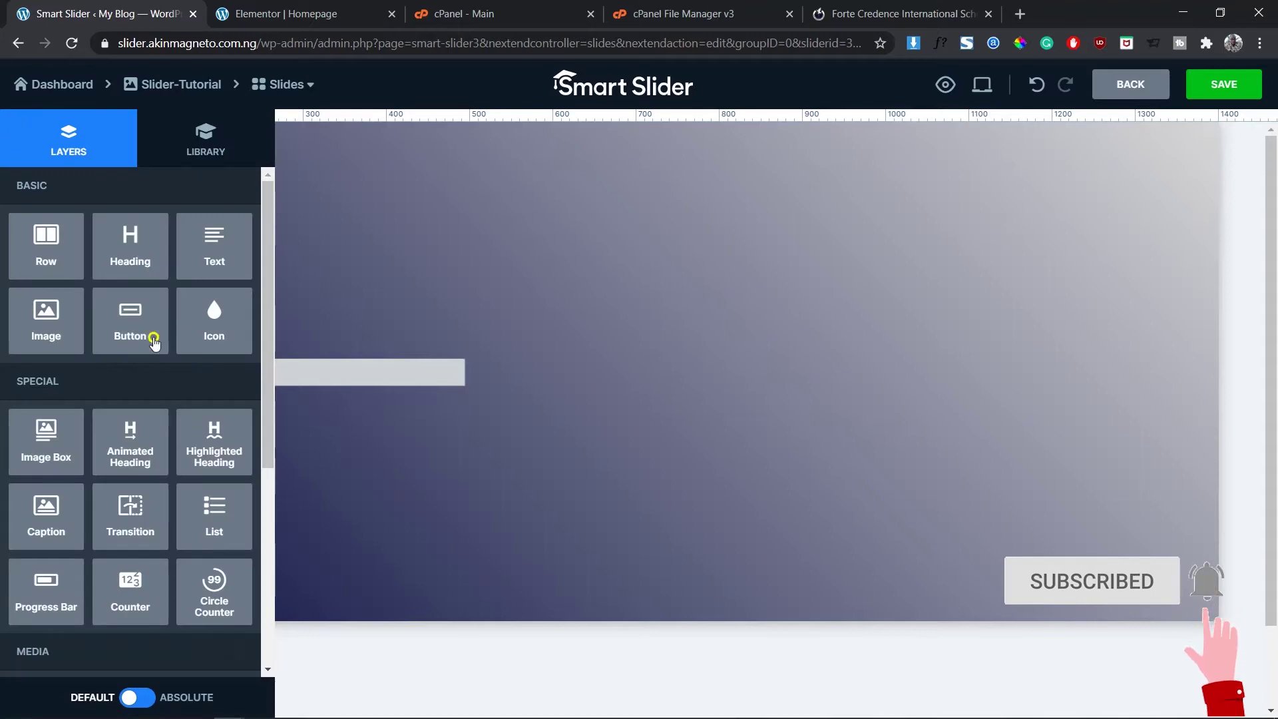
scroll(190, 466, "down", 5)
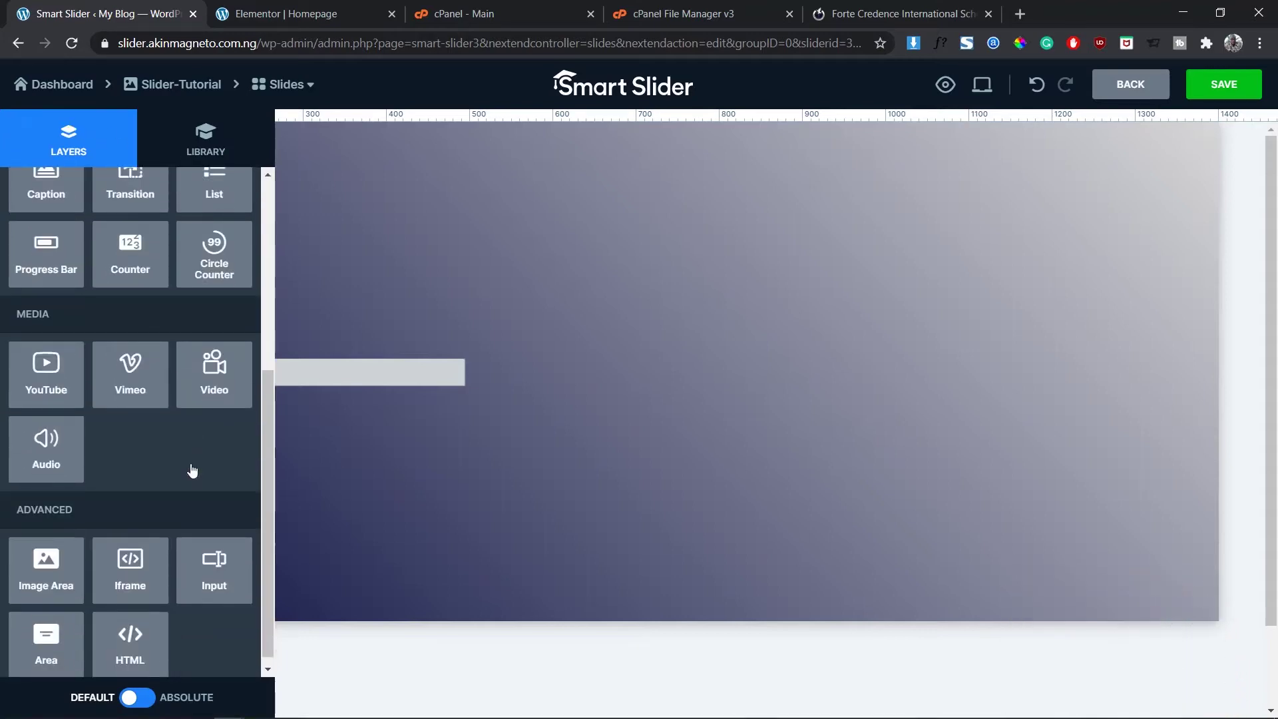
scroll(193, 471, "up", 5)
left_click(347, 238)
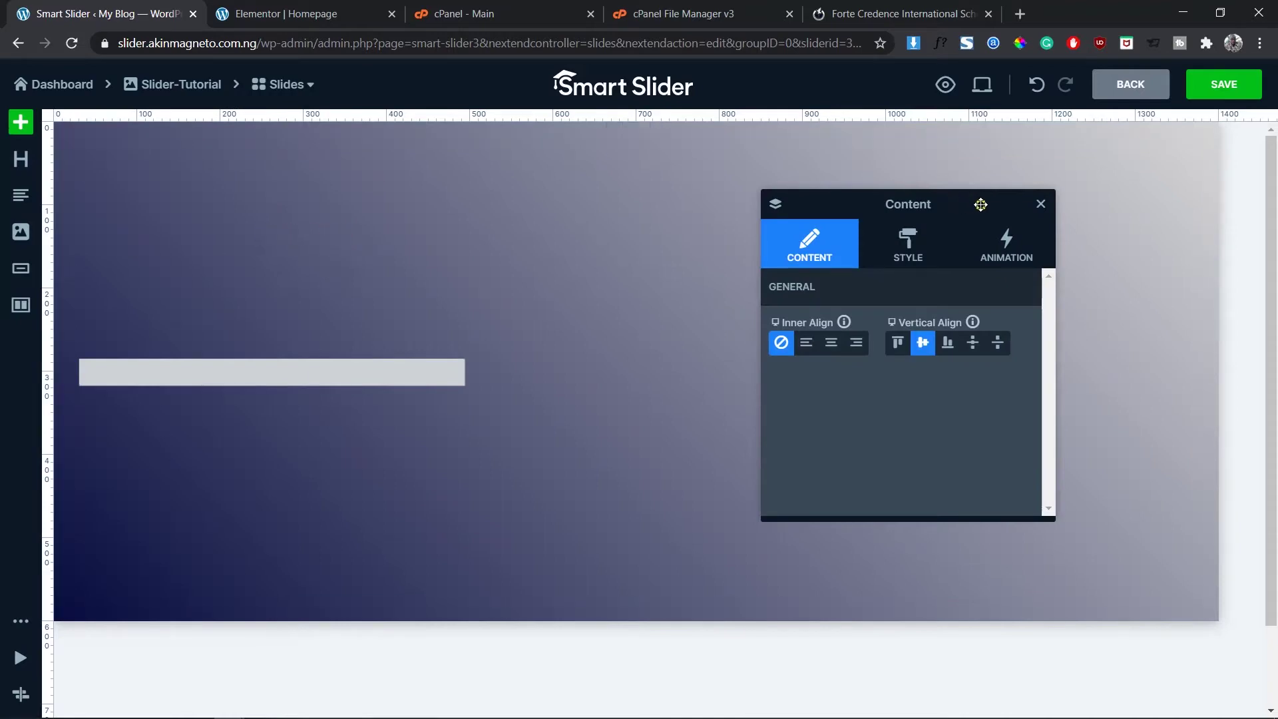
left_click(1041, 203)
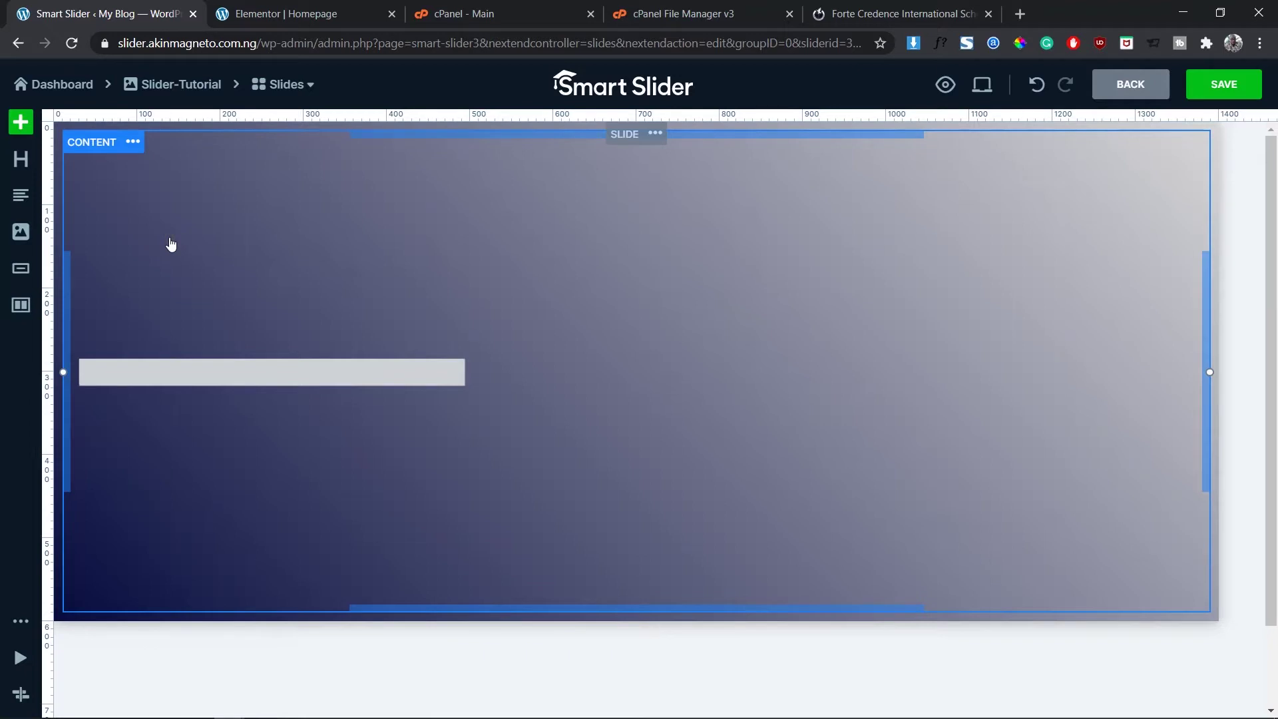
Add a heading layer inside the row's first column and set its text to "My World".
left_click_drag(20, 160, 240, 373)
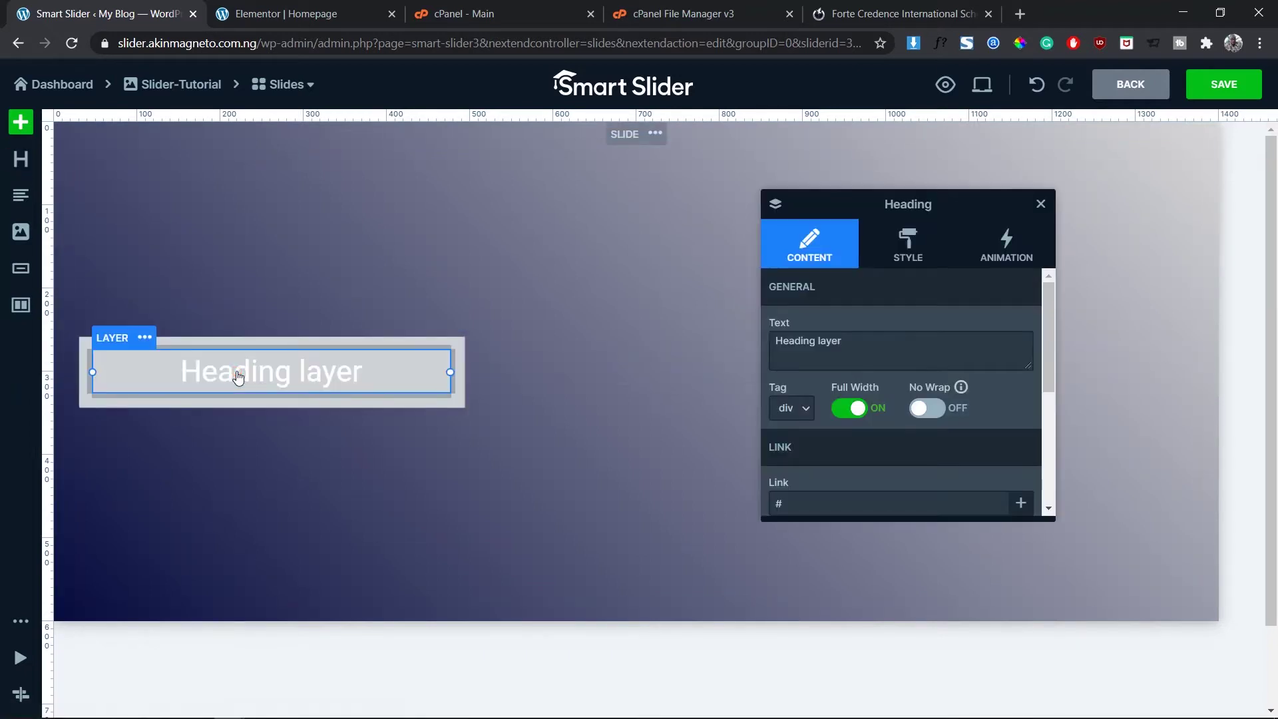
left_click(868, 357)
key("ctrl+a")
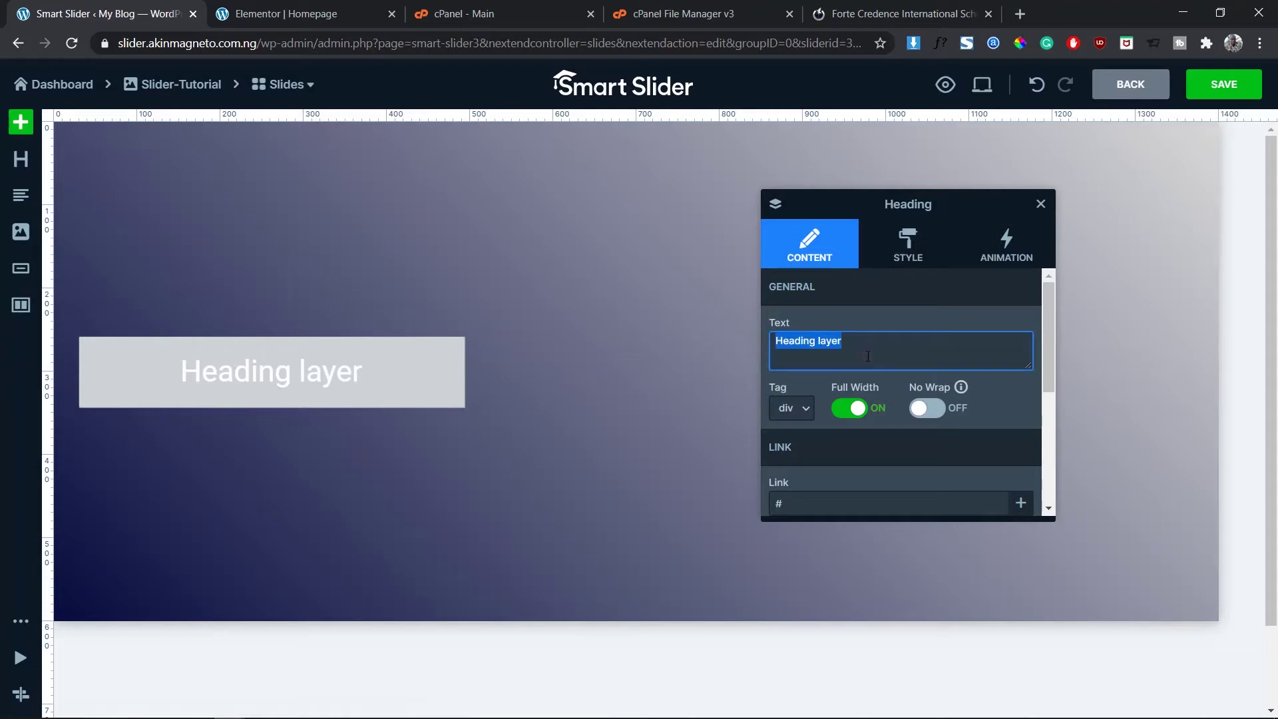
type("Welcome")
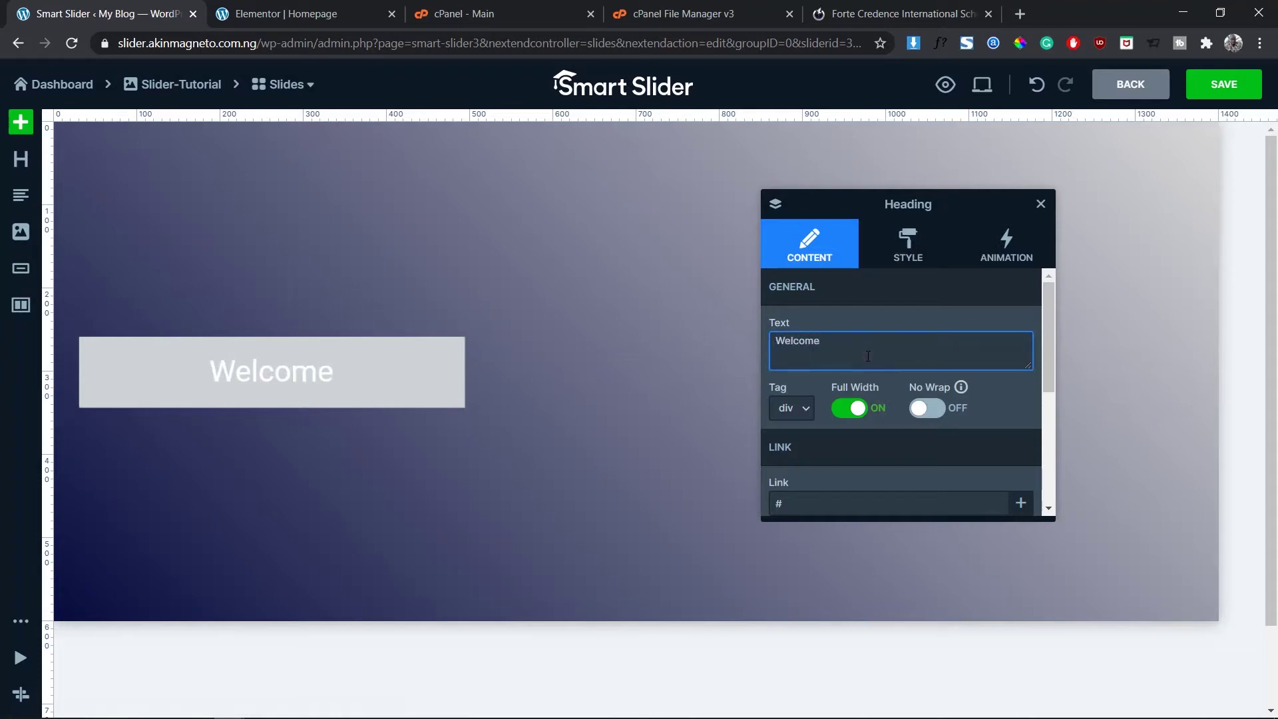
key("ctrl+a")
type("My World")
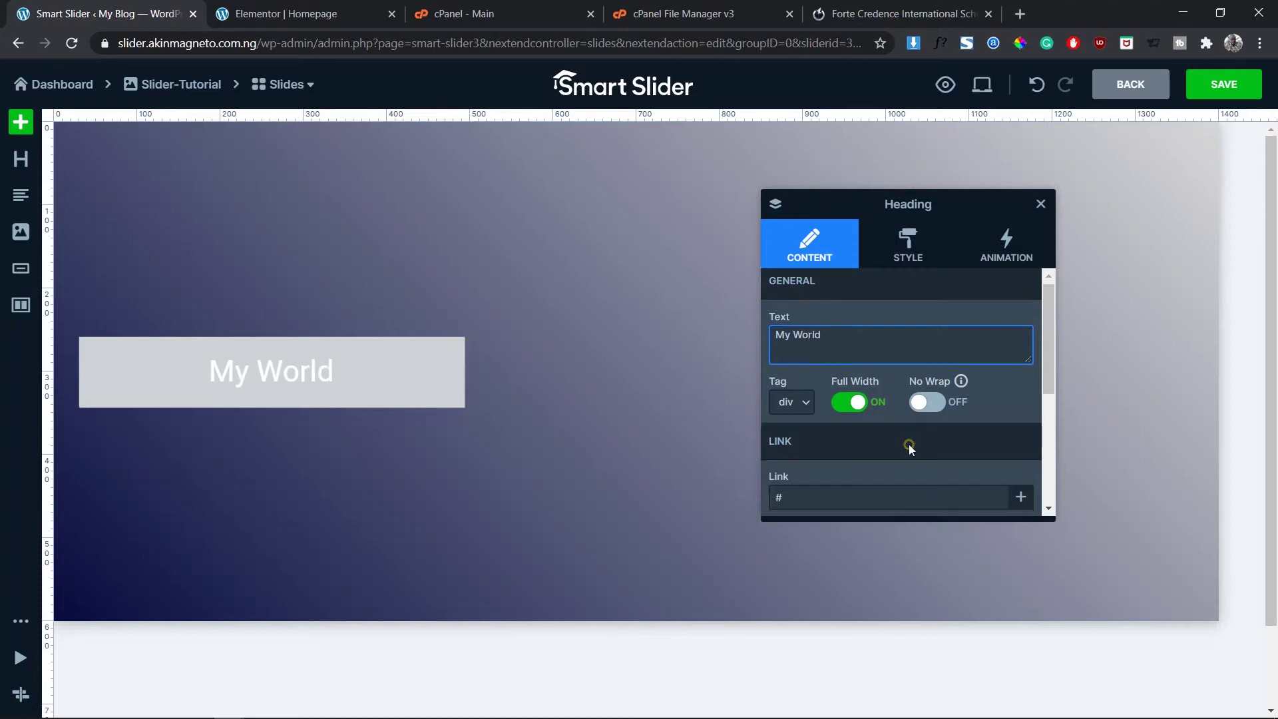
Set the heading's text color to dark navy 060C3E and align its text left.
scroll(909, 445, "down", 3)
scroll(909, 445, "up", 3)
scroll(909, 445, "up", 1)
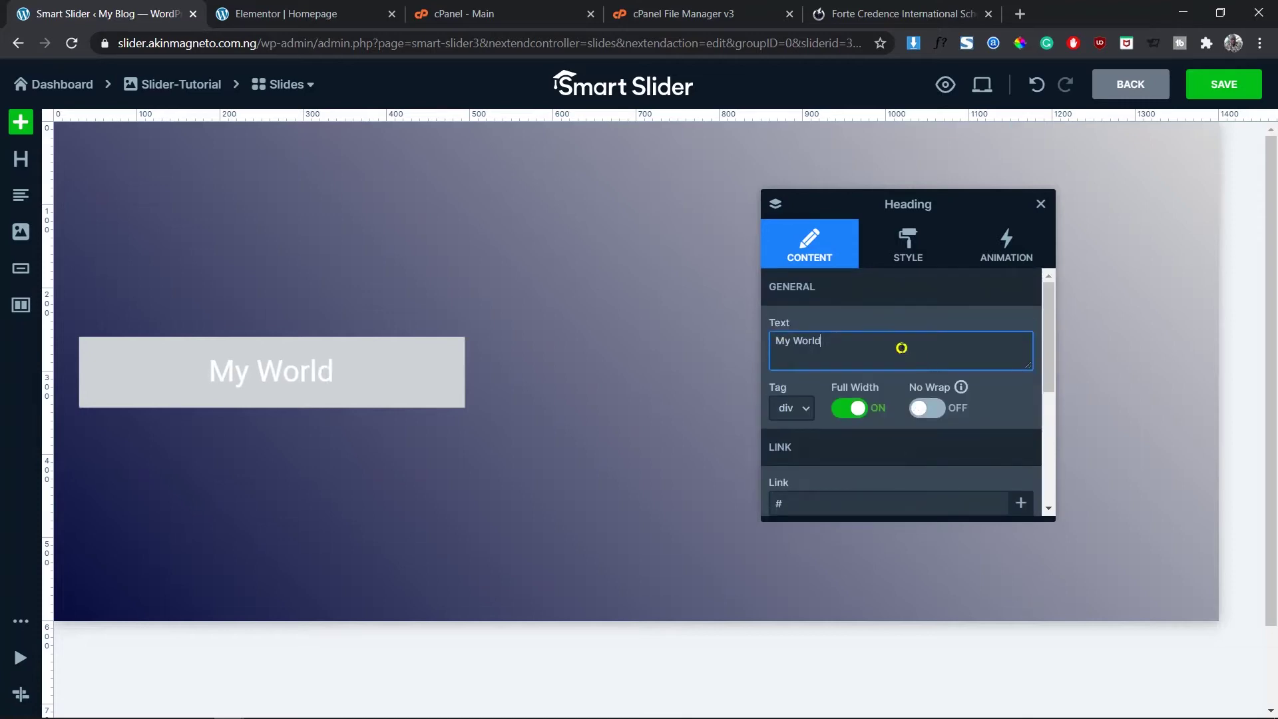
scroll(907, 336, "down", 3)
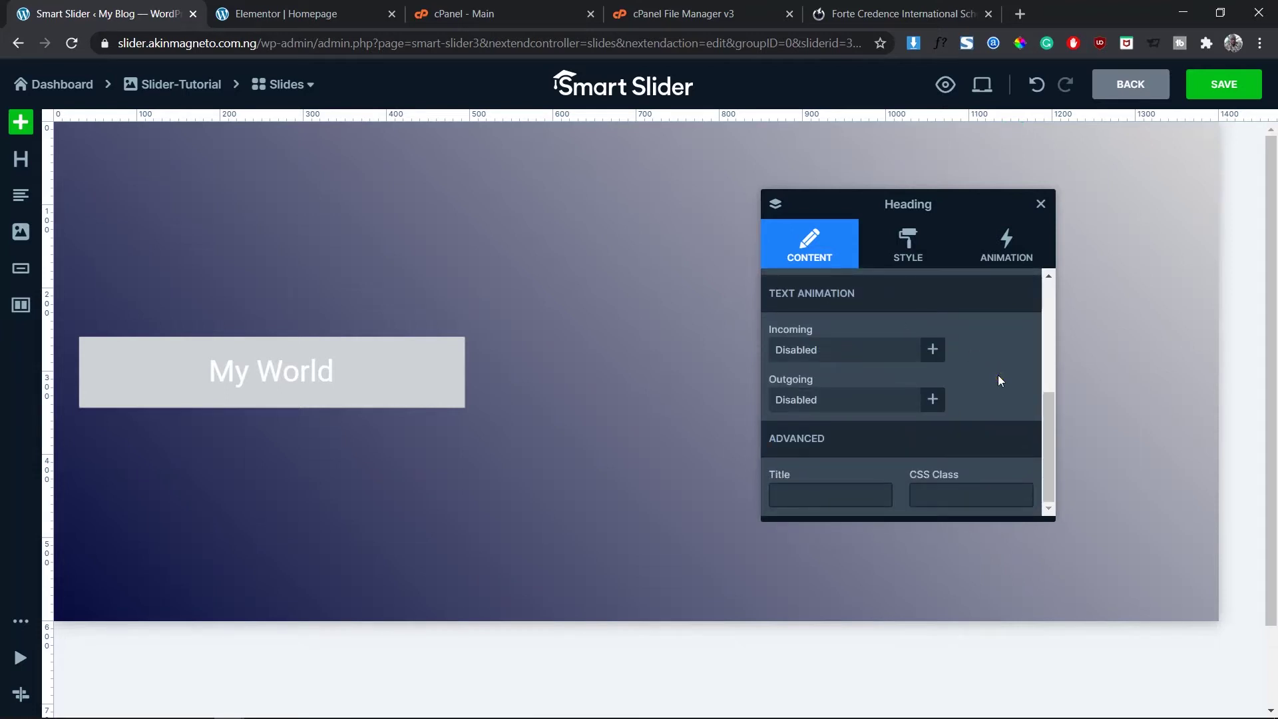
scroll(997, 374, "up", 3)
left_click(931, 236)
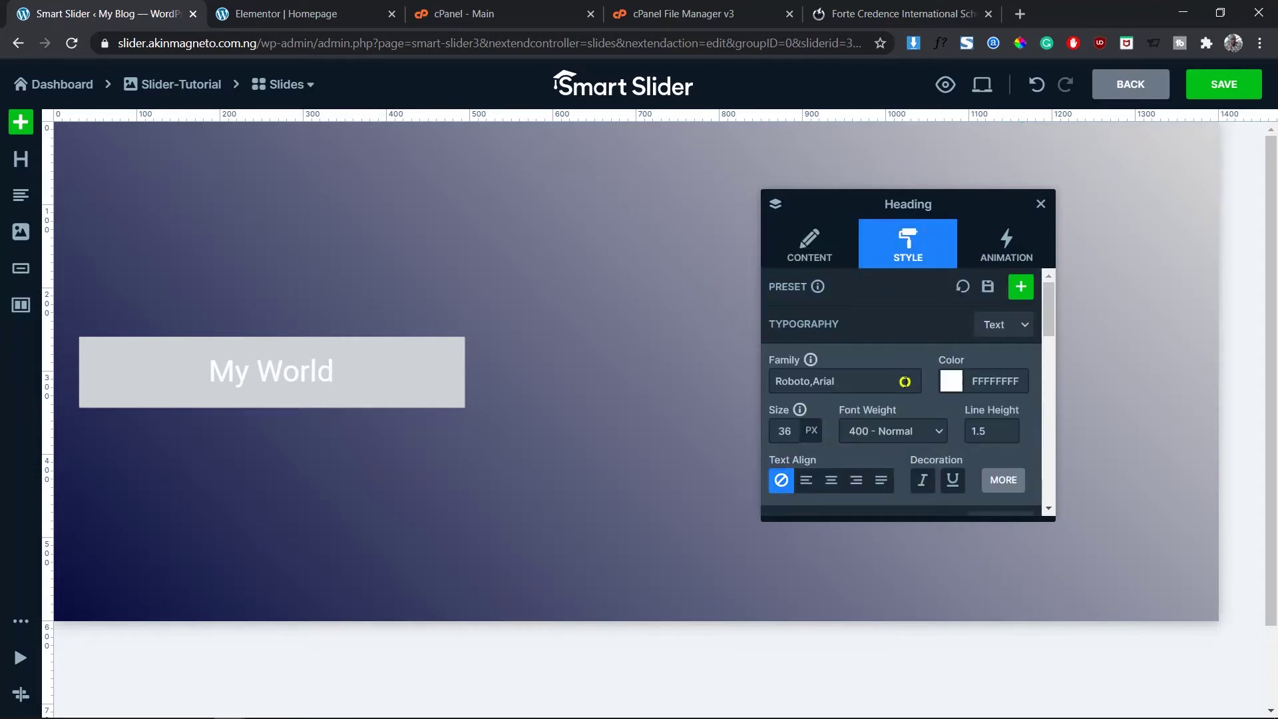
left_click(992, 377)
double_click(1017, 377)
type("06")
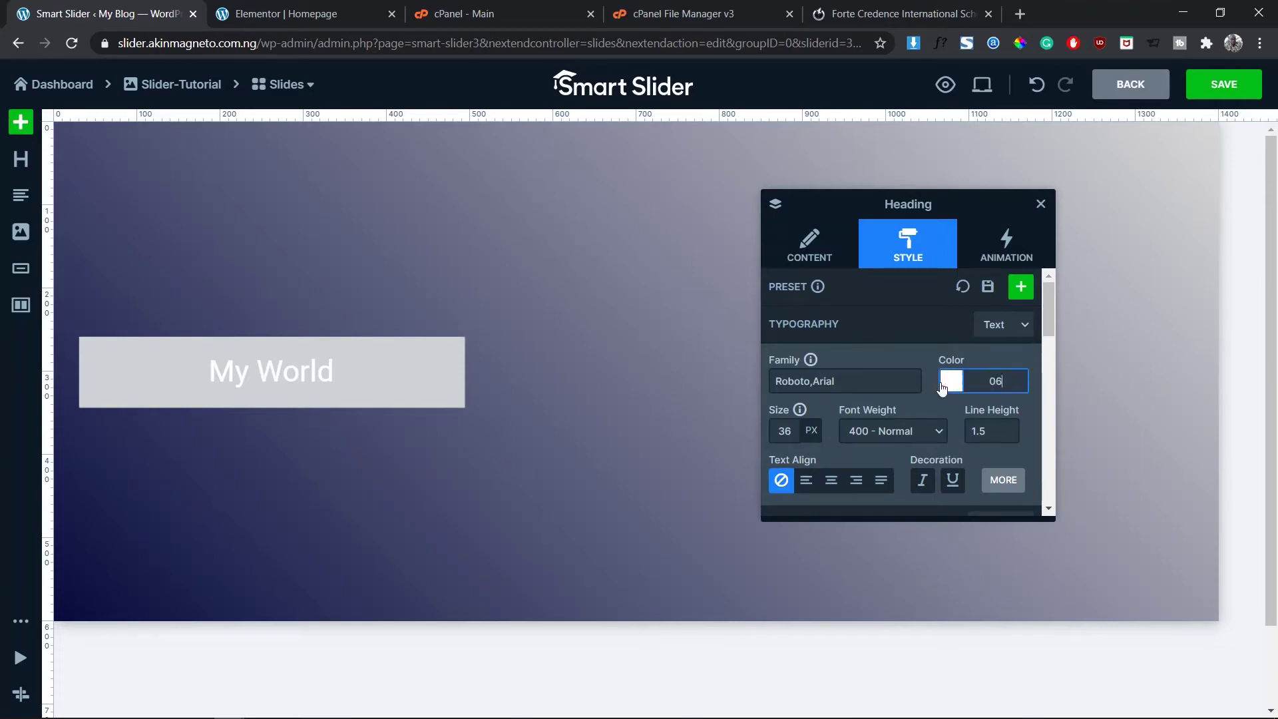
type("0C3E")
key("Return")
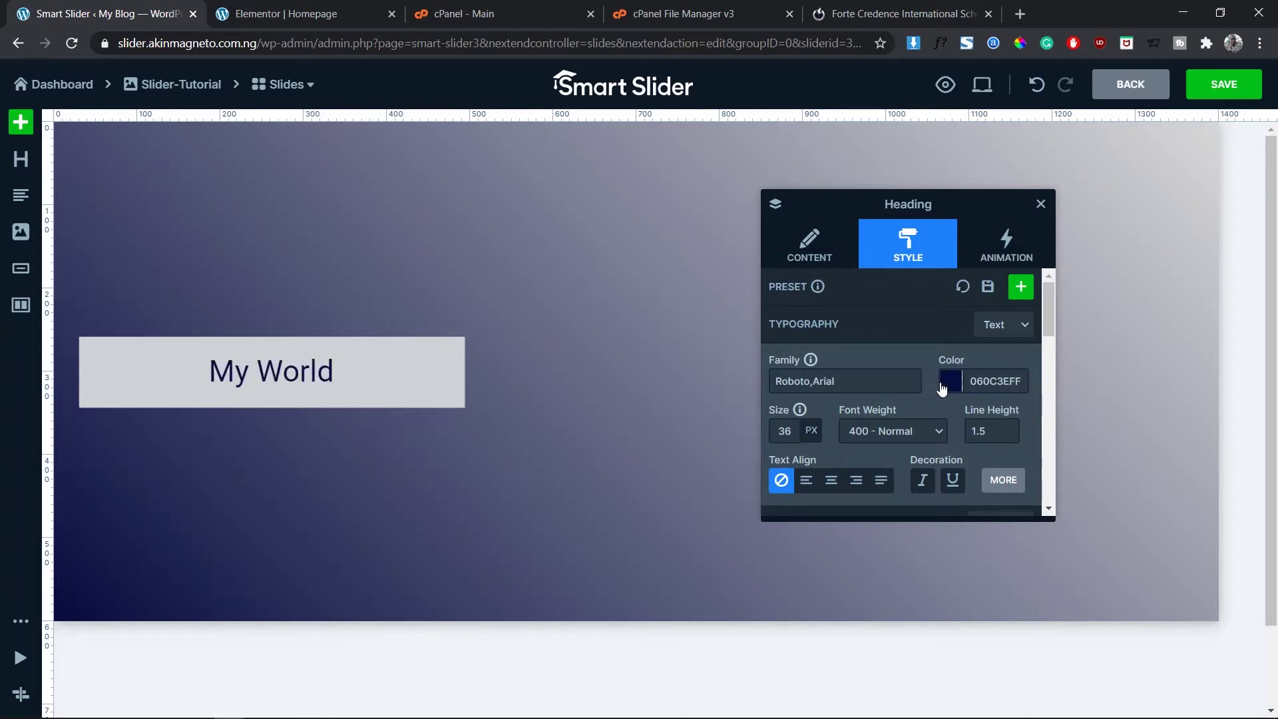
left_click(811, 481)
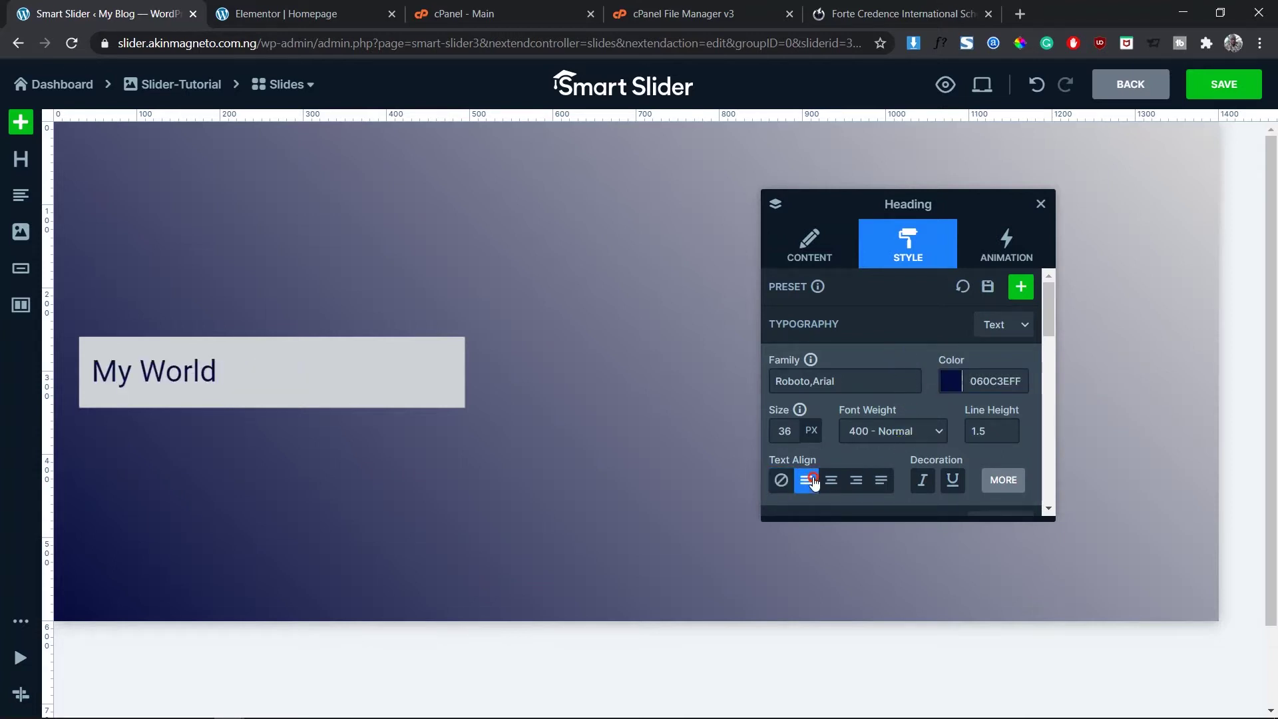
Change the heading's font family to Chewy with font weight 900.
scroll(873, 450, "down", 1)
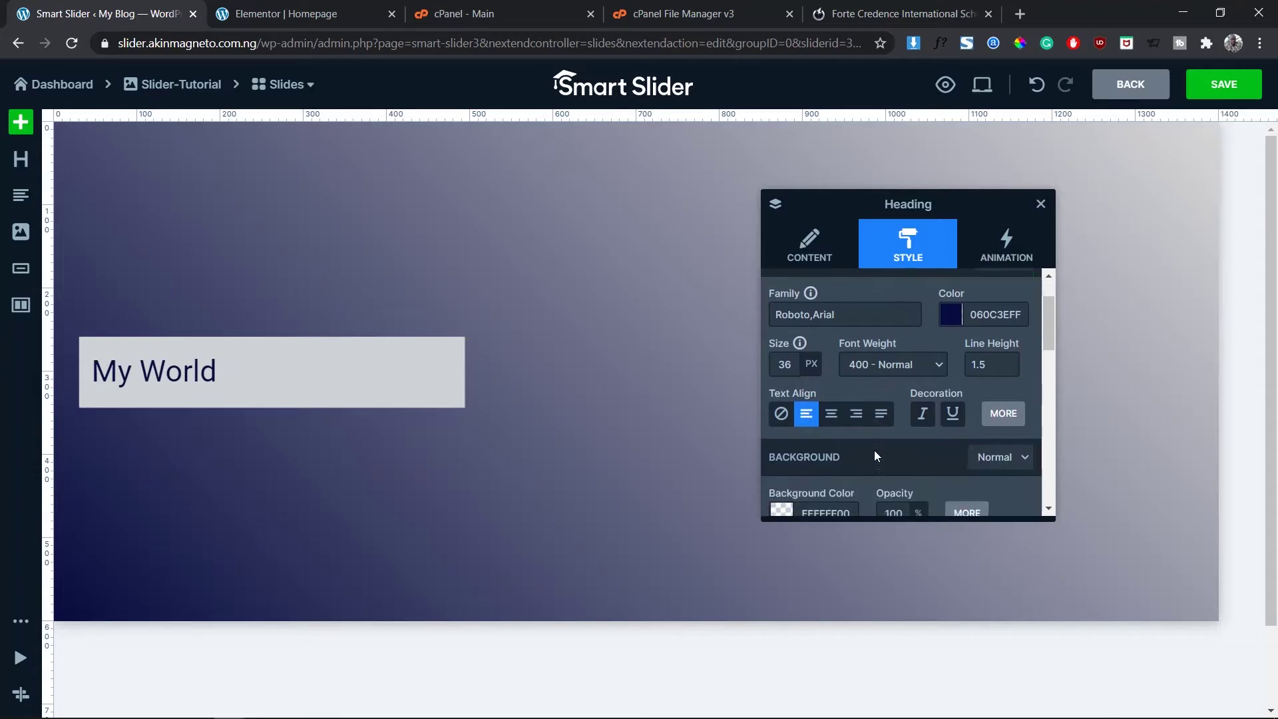
scroll(874, 450, "down", 1)
scroll(874, 450, "down", 1)
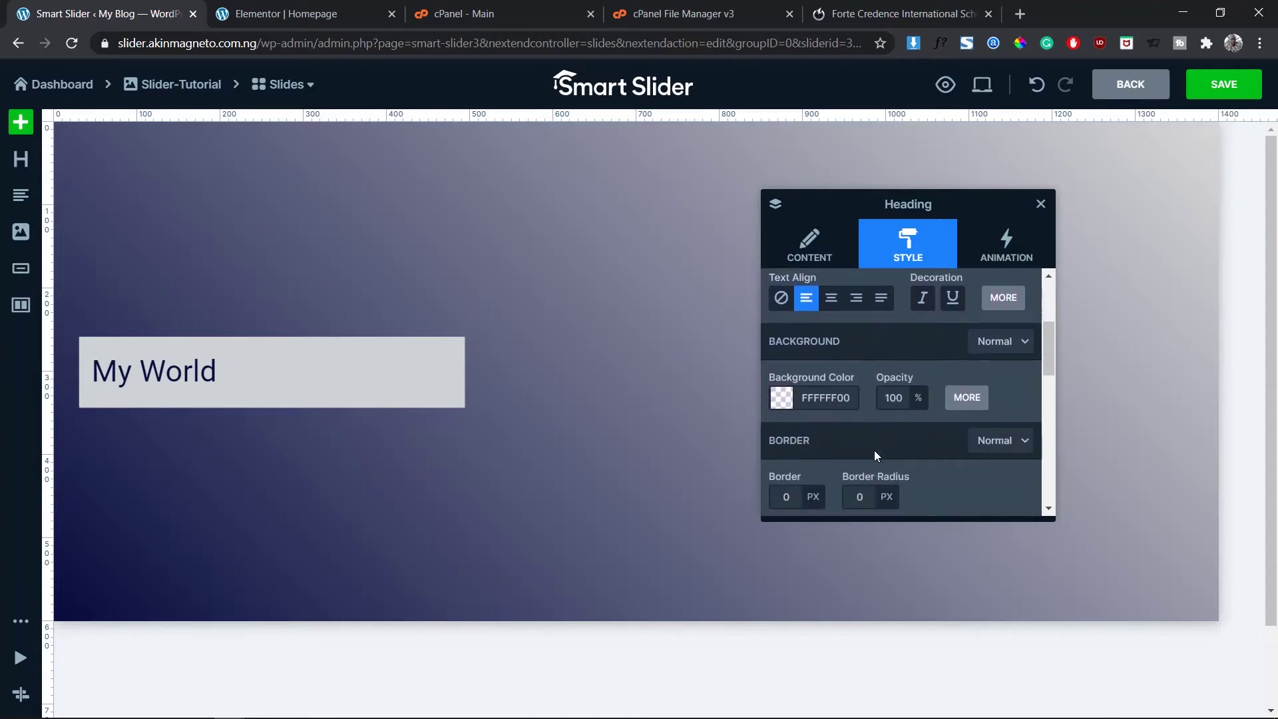
scroll(847, 486, "down", 1)
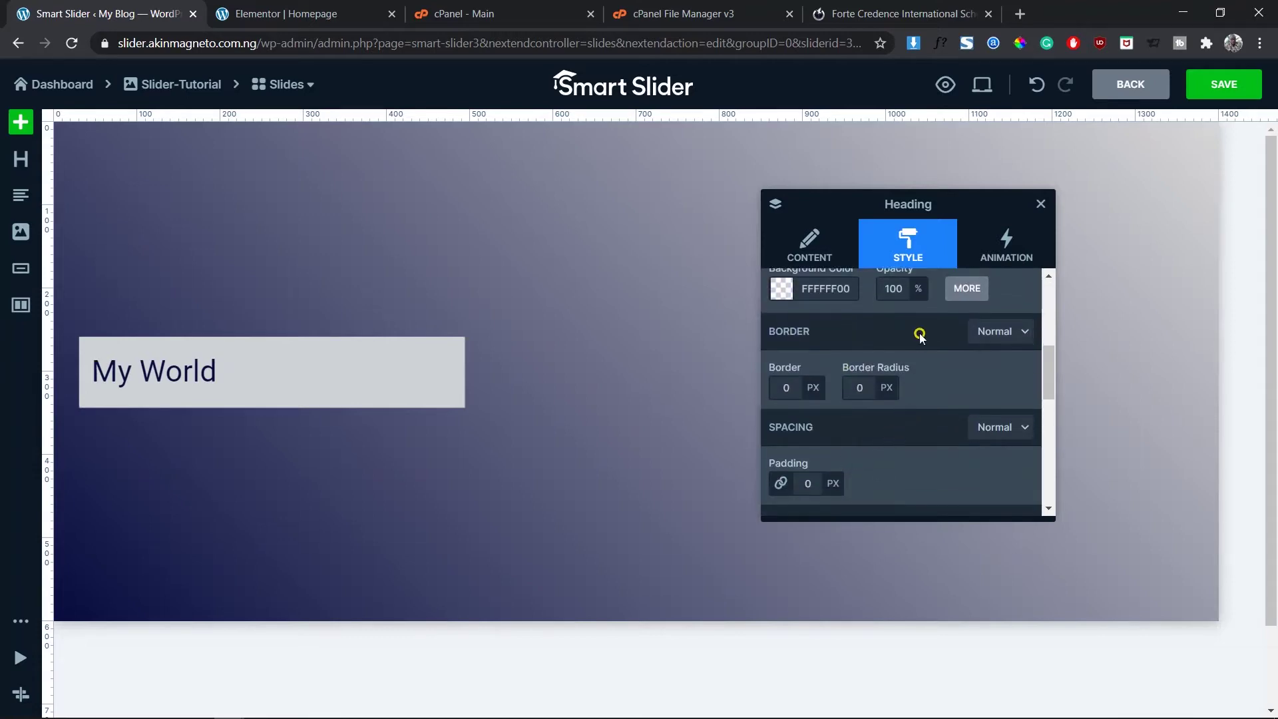
scroll(919, 335, "up", 3)
left_click(893, 384)
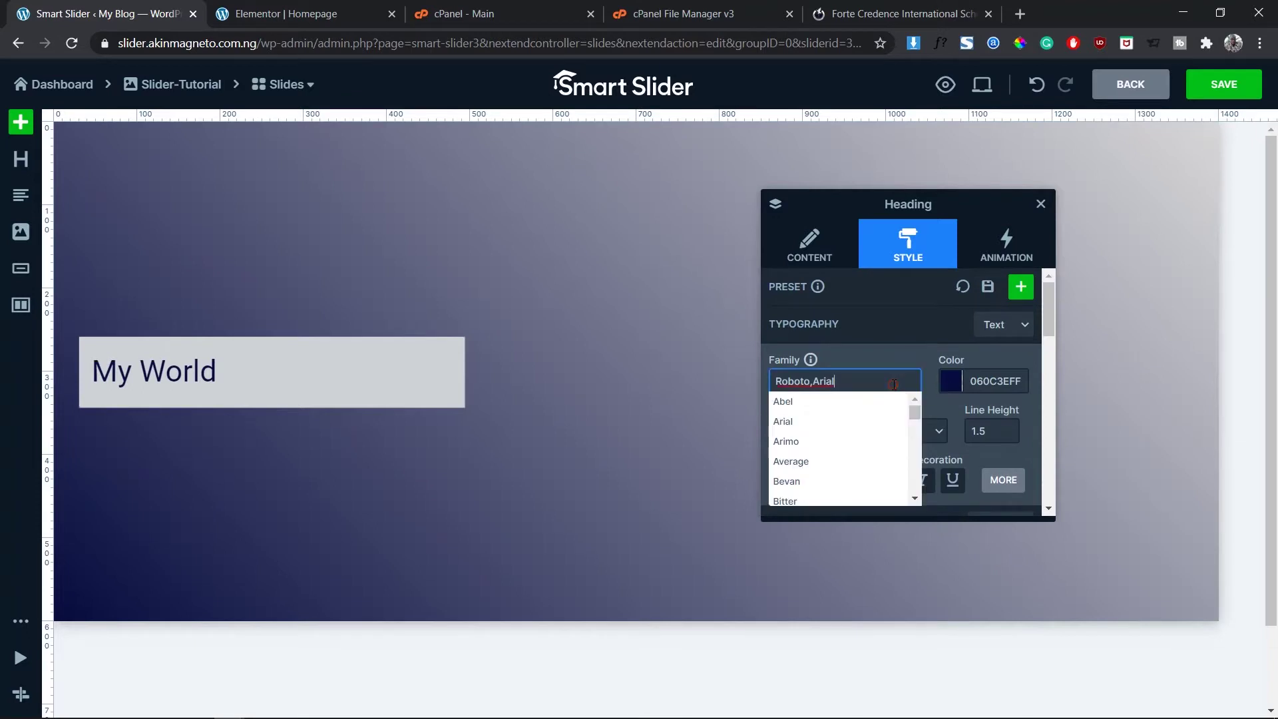
key("ctrl+a")
key("BackSpace")
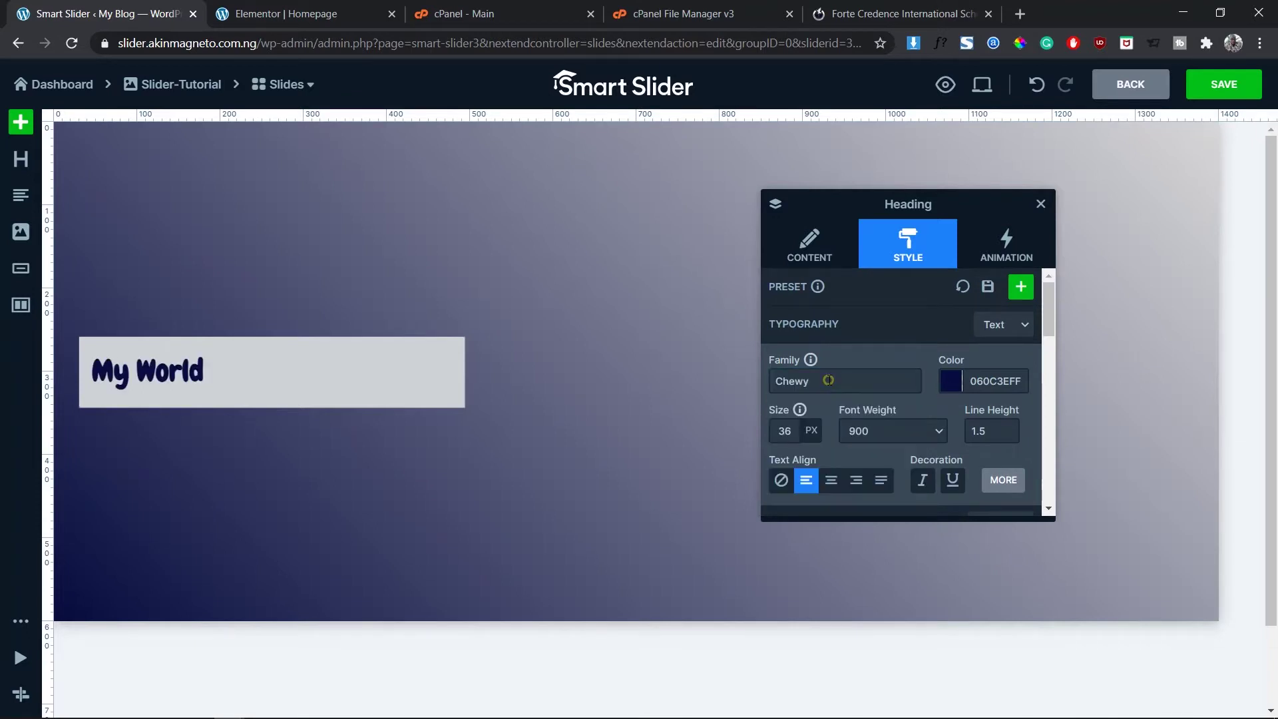
left_click_drag(829, 380, 765, 381)
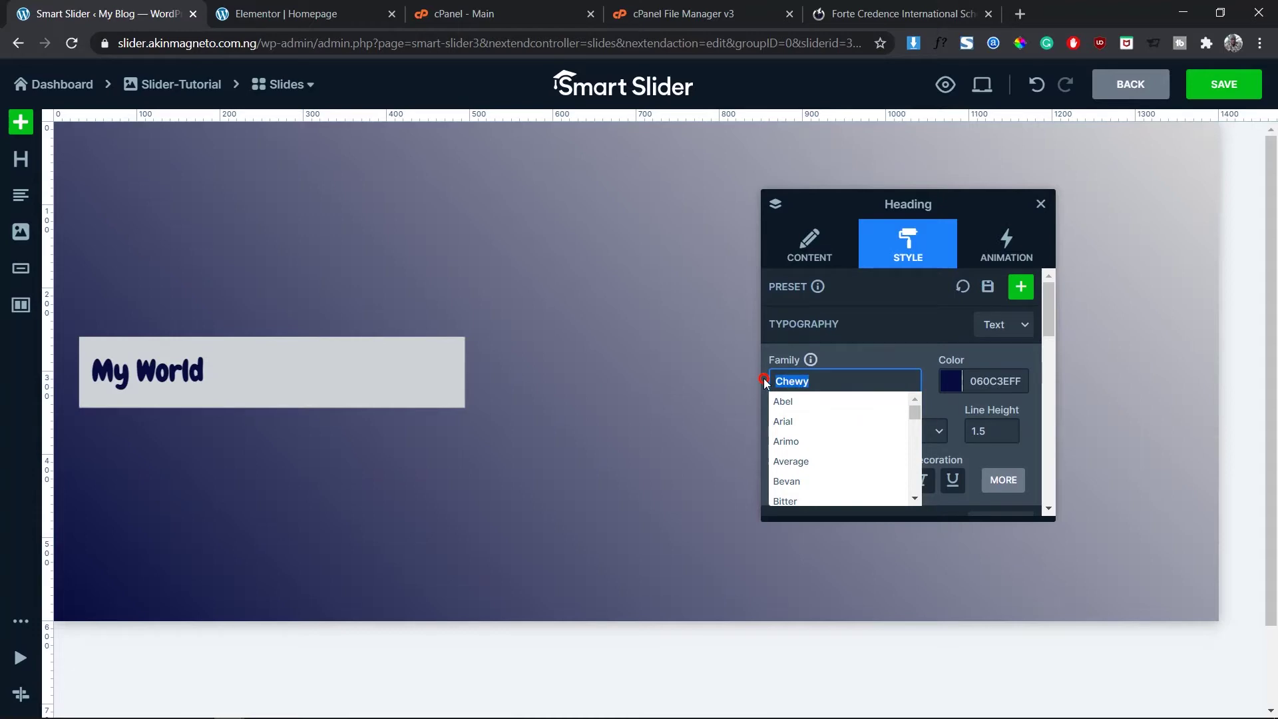
left_click(851, 358)
left_click(894, 431)
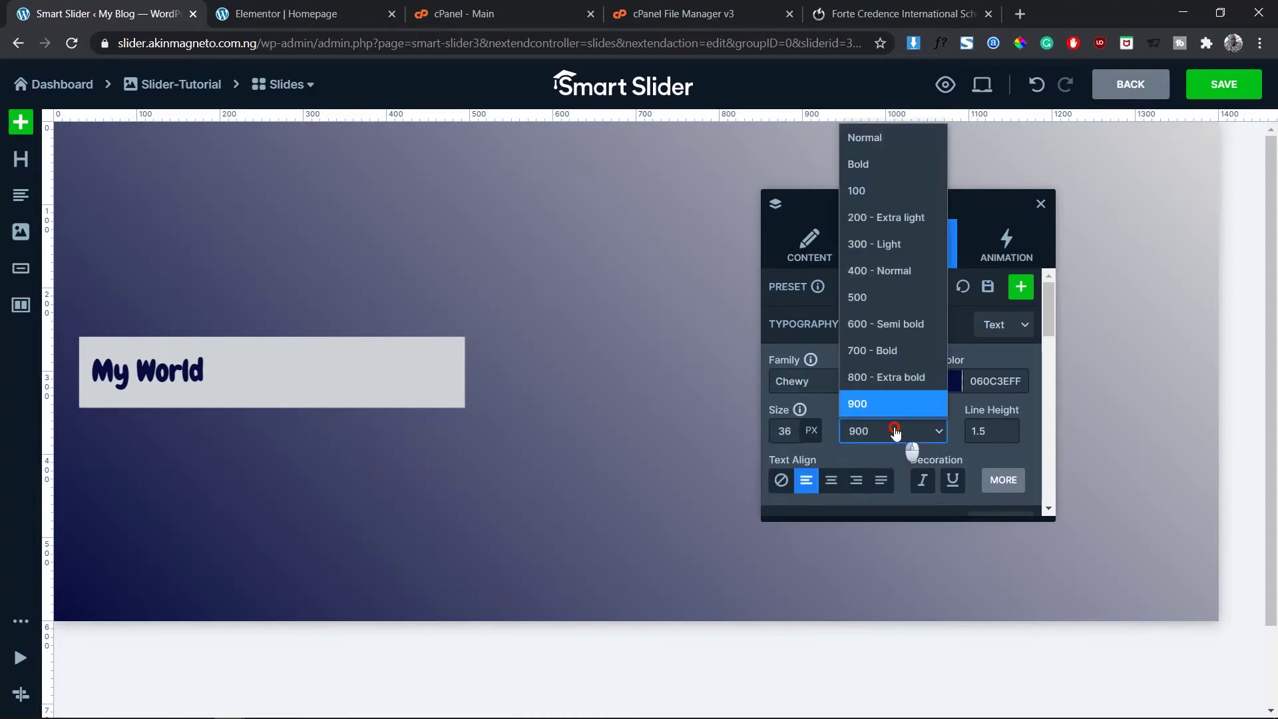
left_click(892, 431)
Set the "My World" heading's font size to 62 px.
left_click(788, 431)
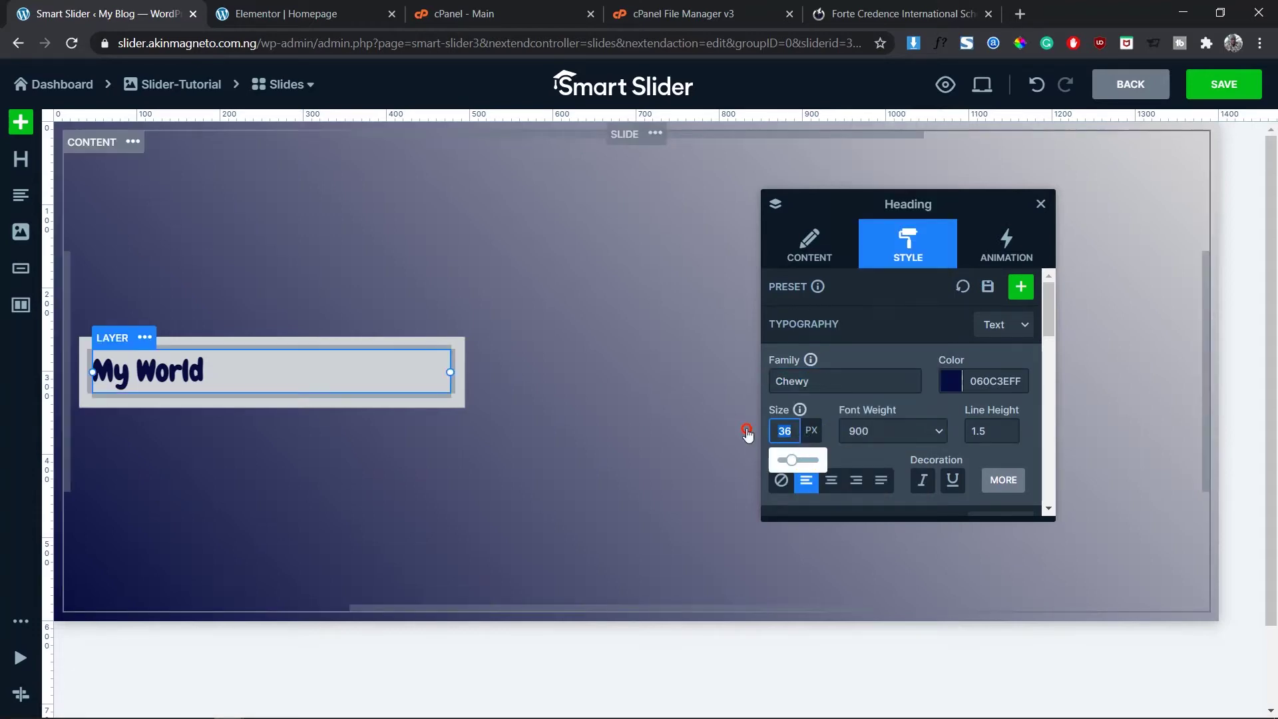
key("Return")
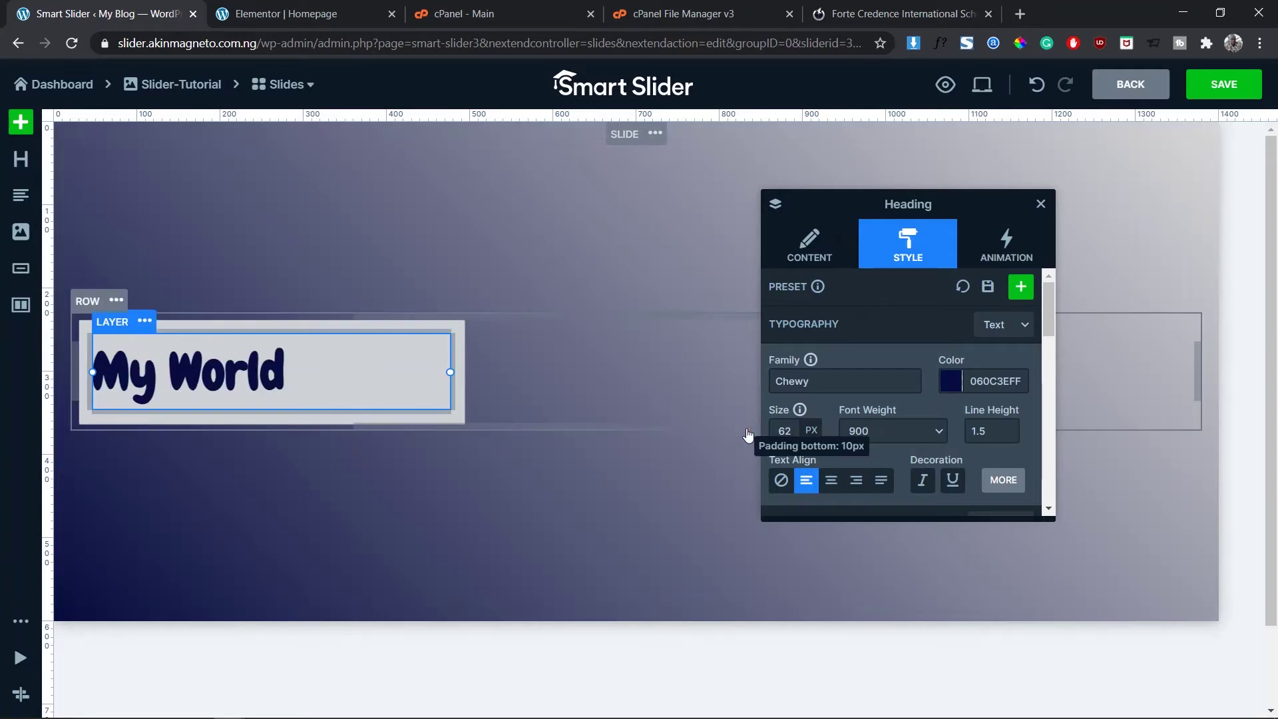
left_click(922, 349)
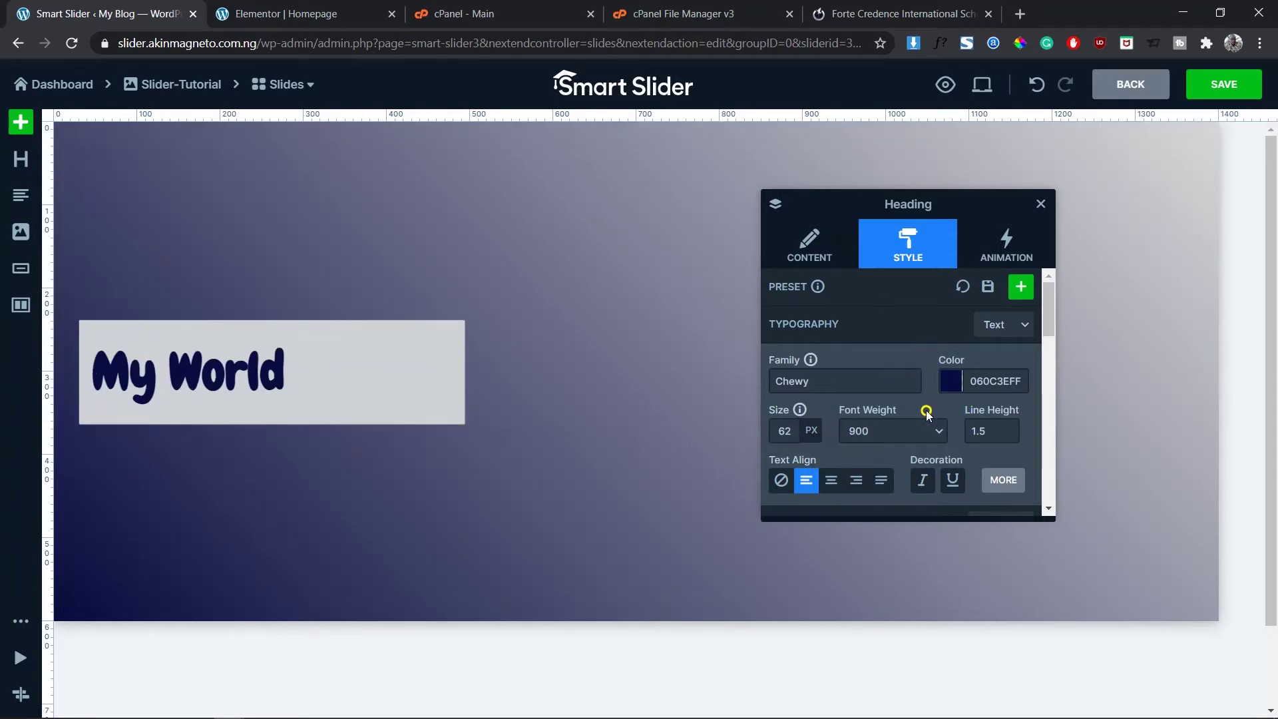
Review the heading's line-height choices and its background, border and spacing style settings.
scroll(928, 414, "down", 1)
left_click(985, 406)
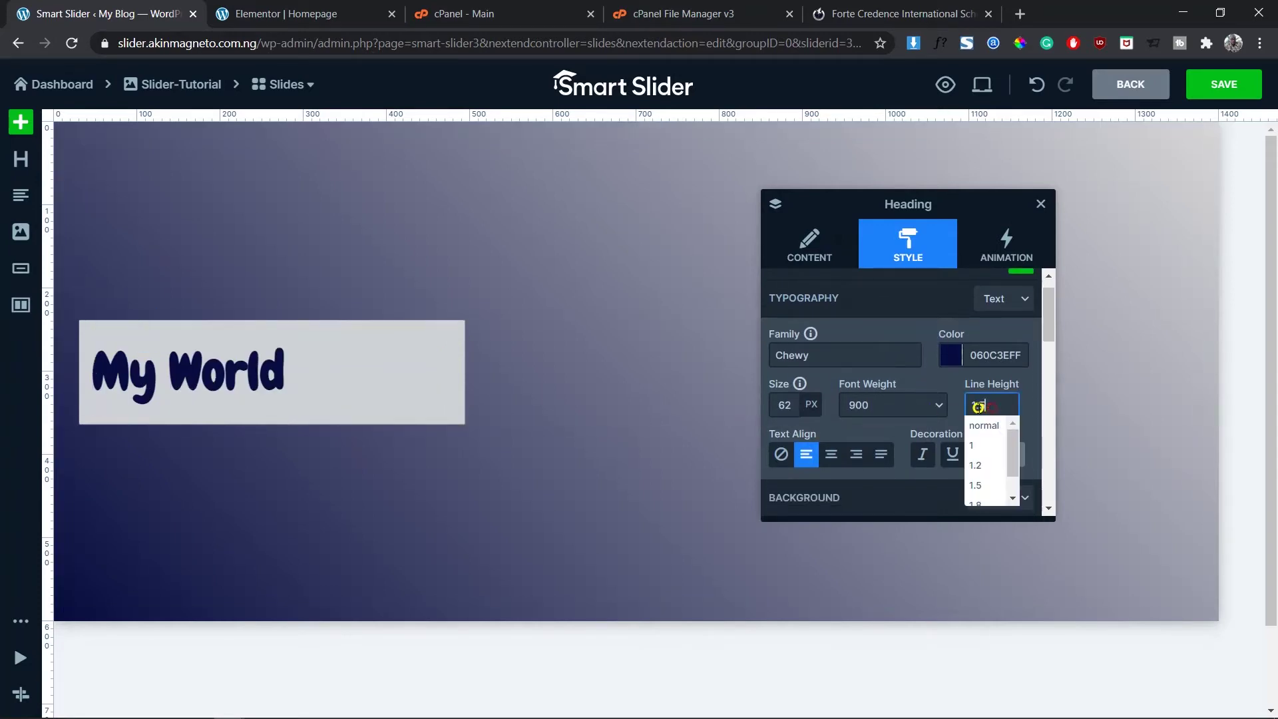
scroll(993, 469, "down", 1)
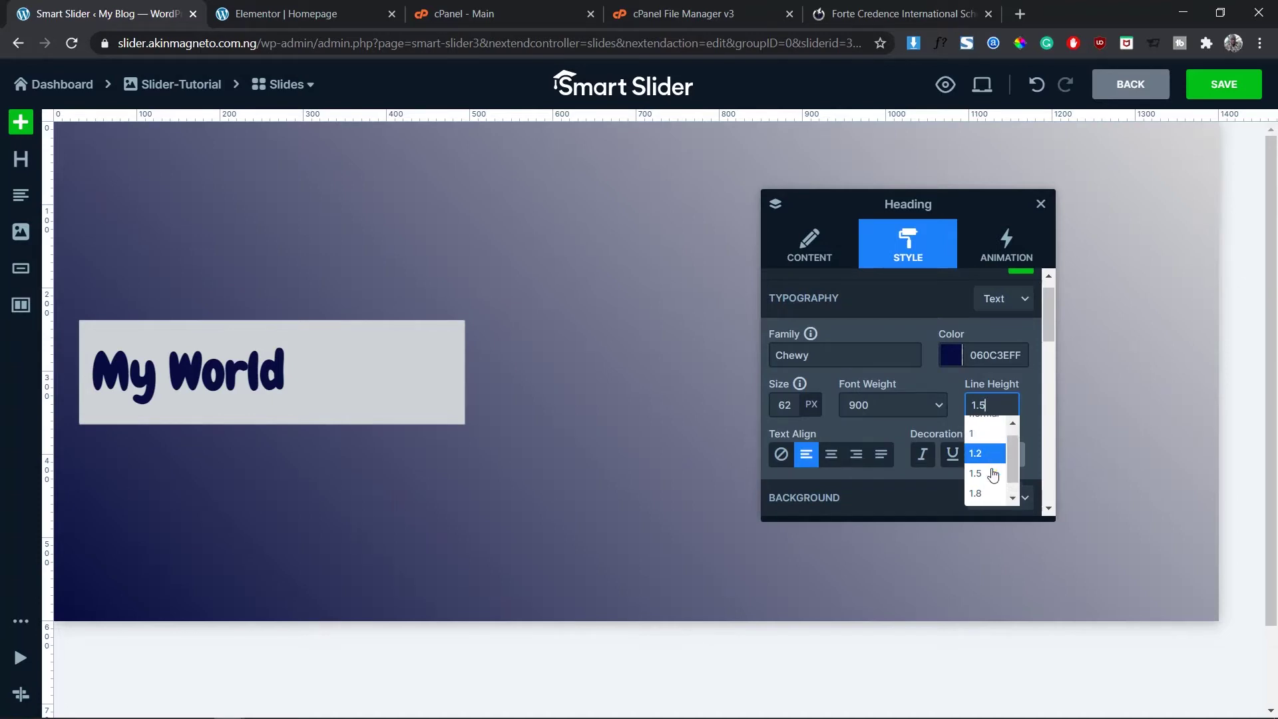
left_click(940, 376)
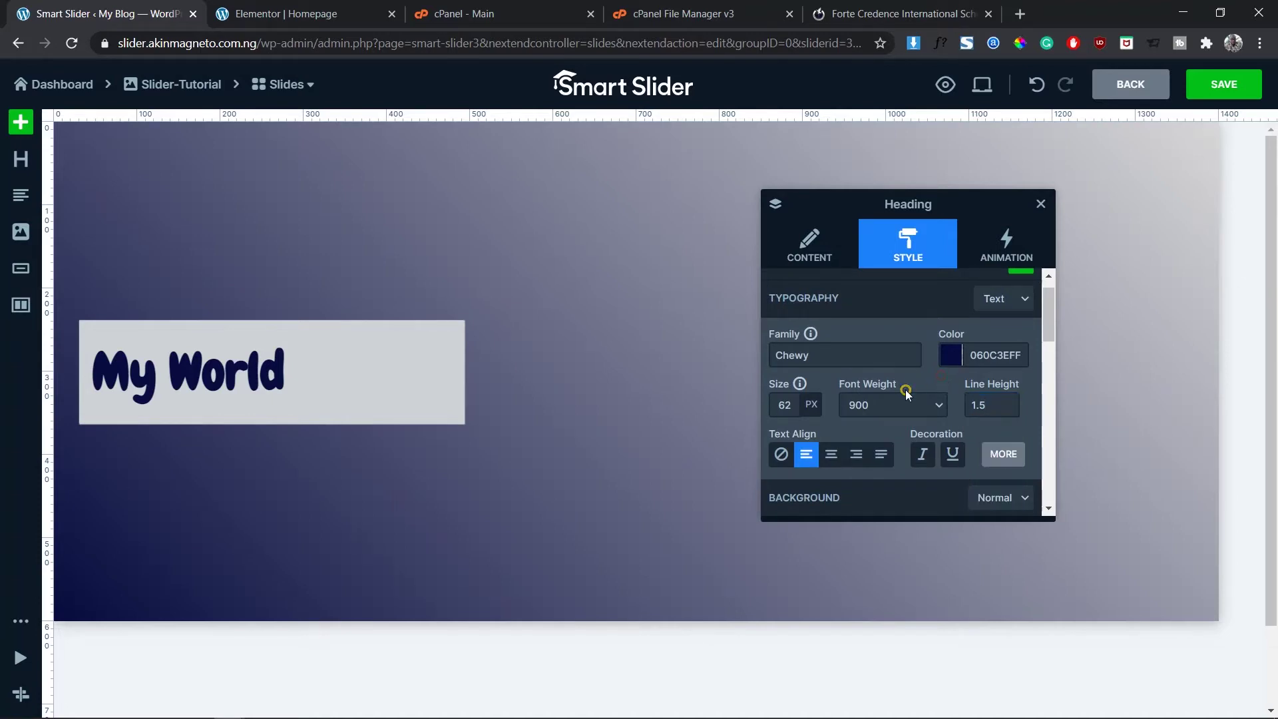
scroll(908, 393, "down", 8)
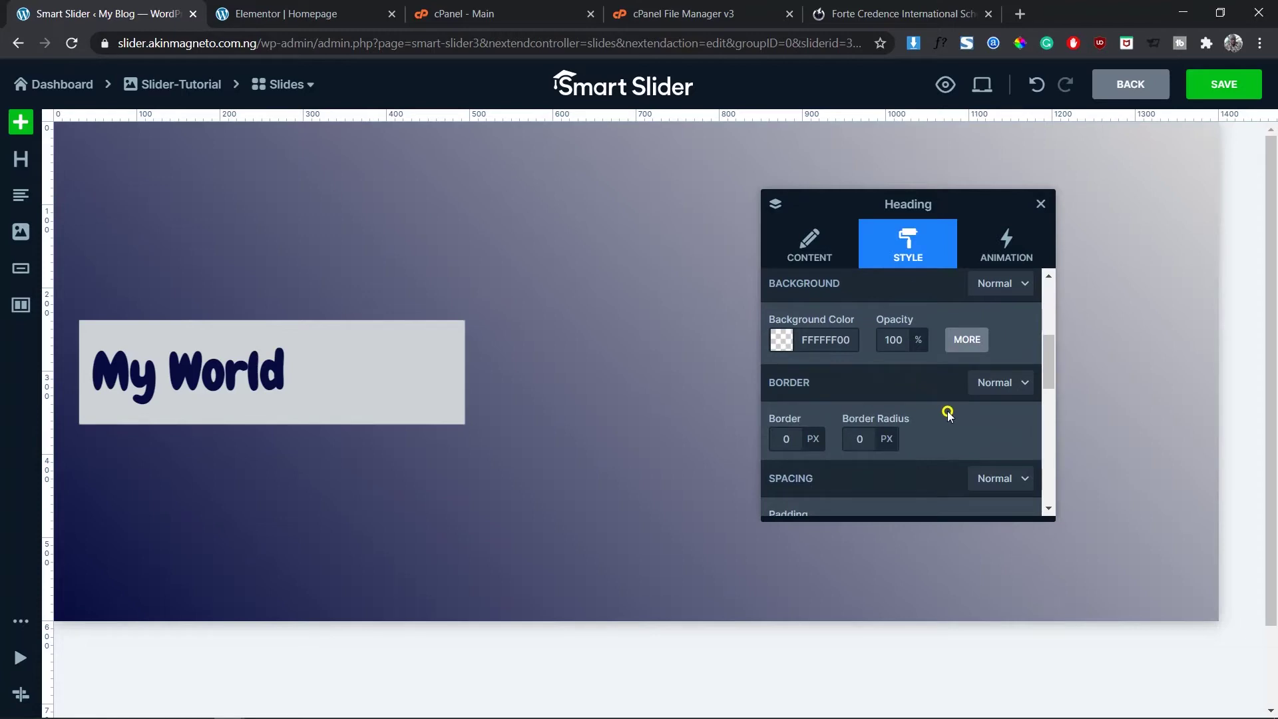
scroll(908, 380, "down", 5)
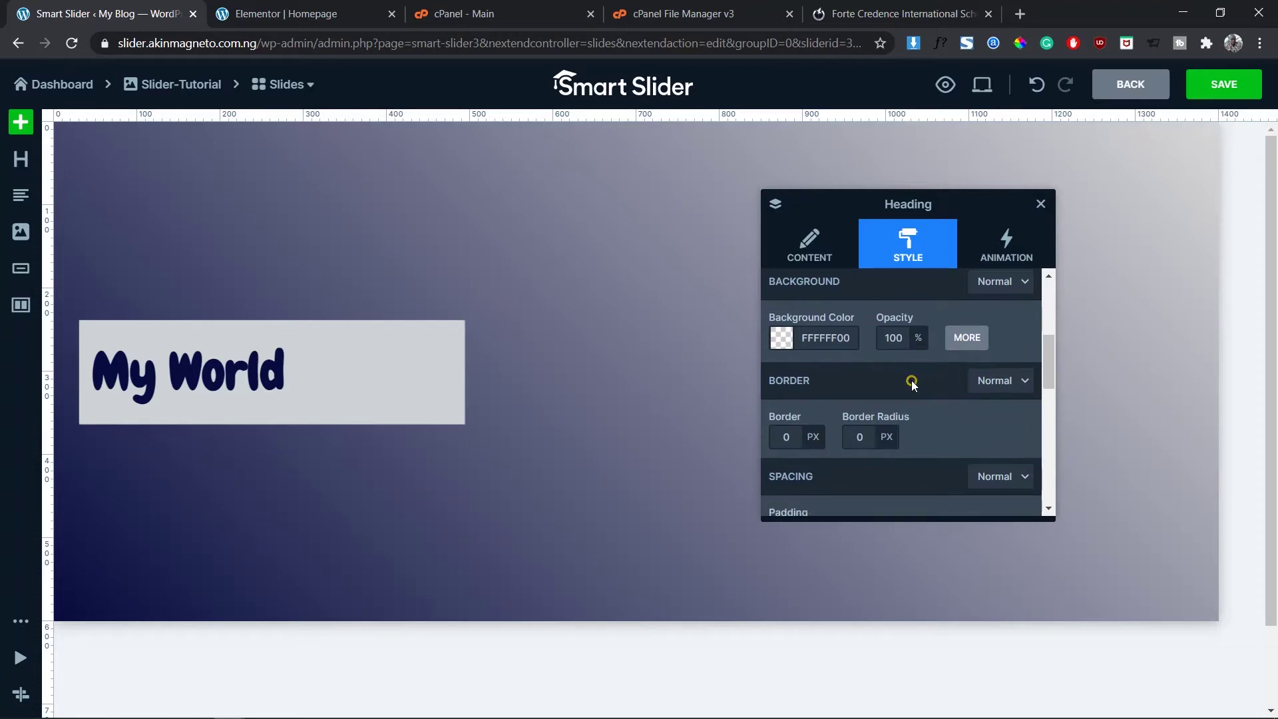
scroll(913, 385, "down", 9)
scroll(912, 384, "up", 20)
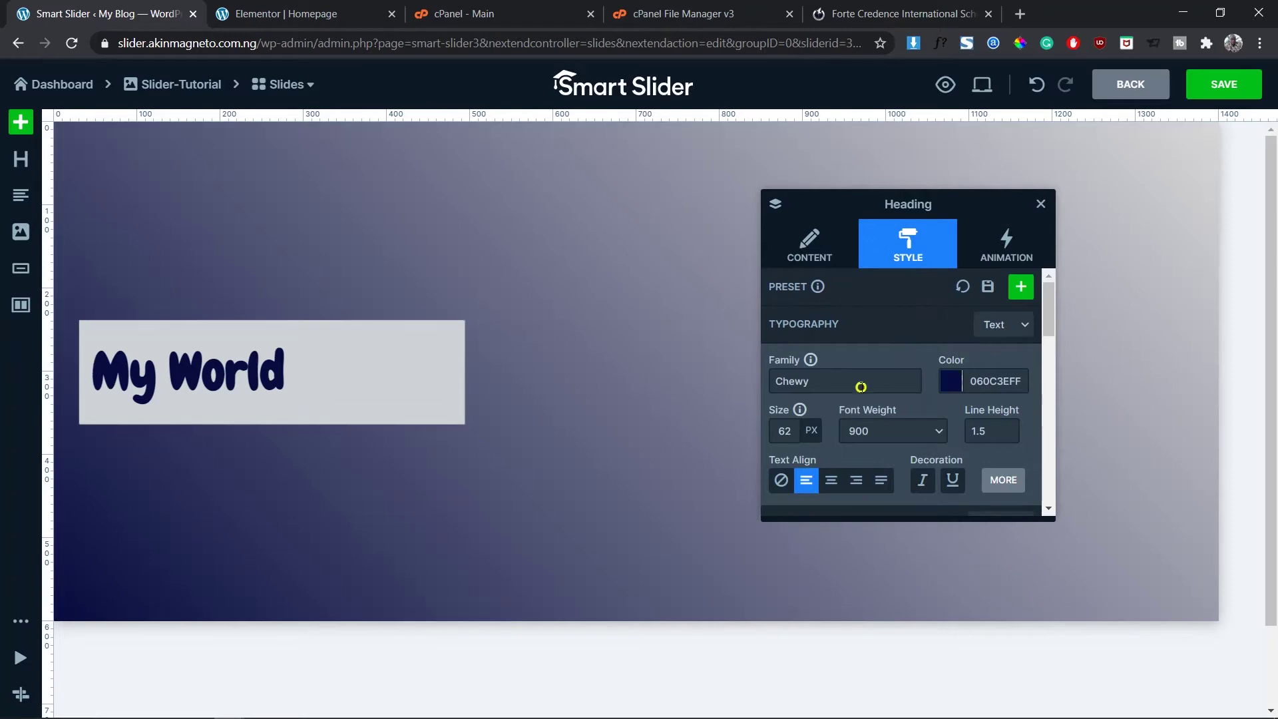
Reduce the "My World" heading's font size to 56 px and close its layer settings.
left_click(789, 428)
type("5")
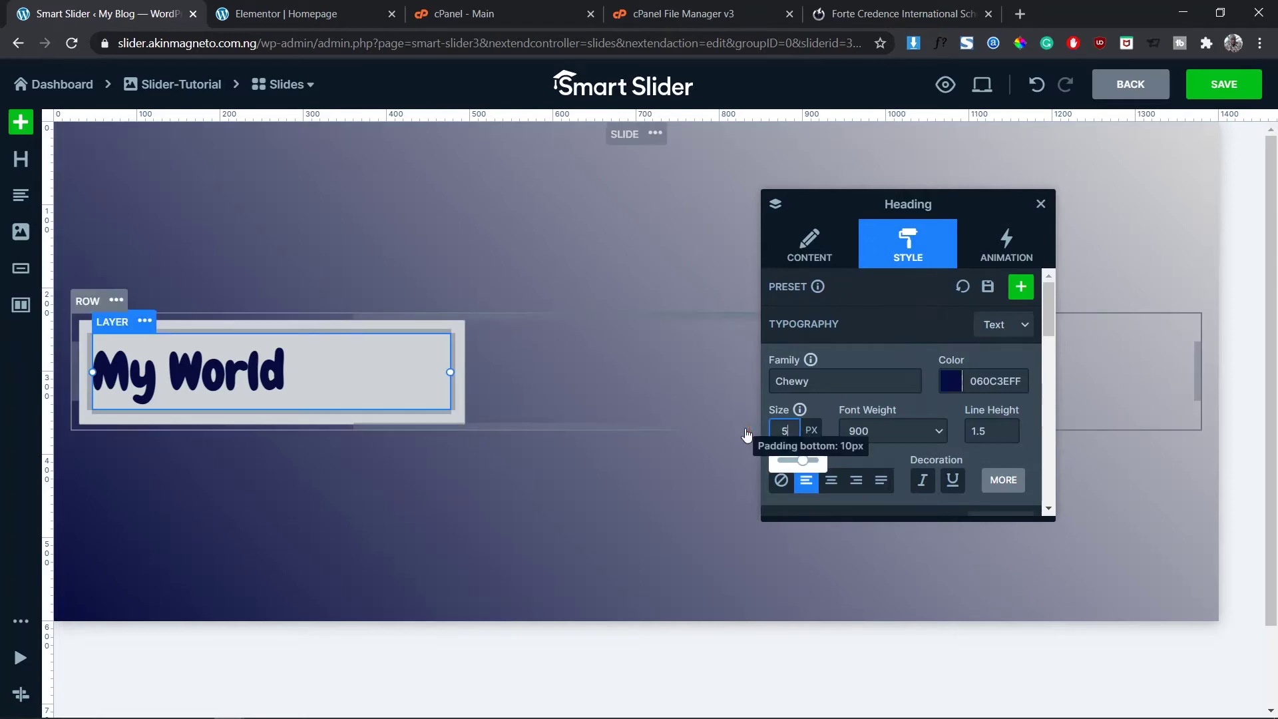
type("6")
left_click(827, 389)
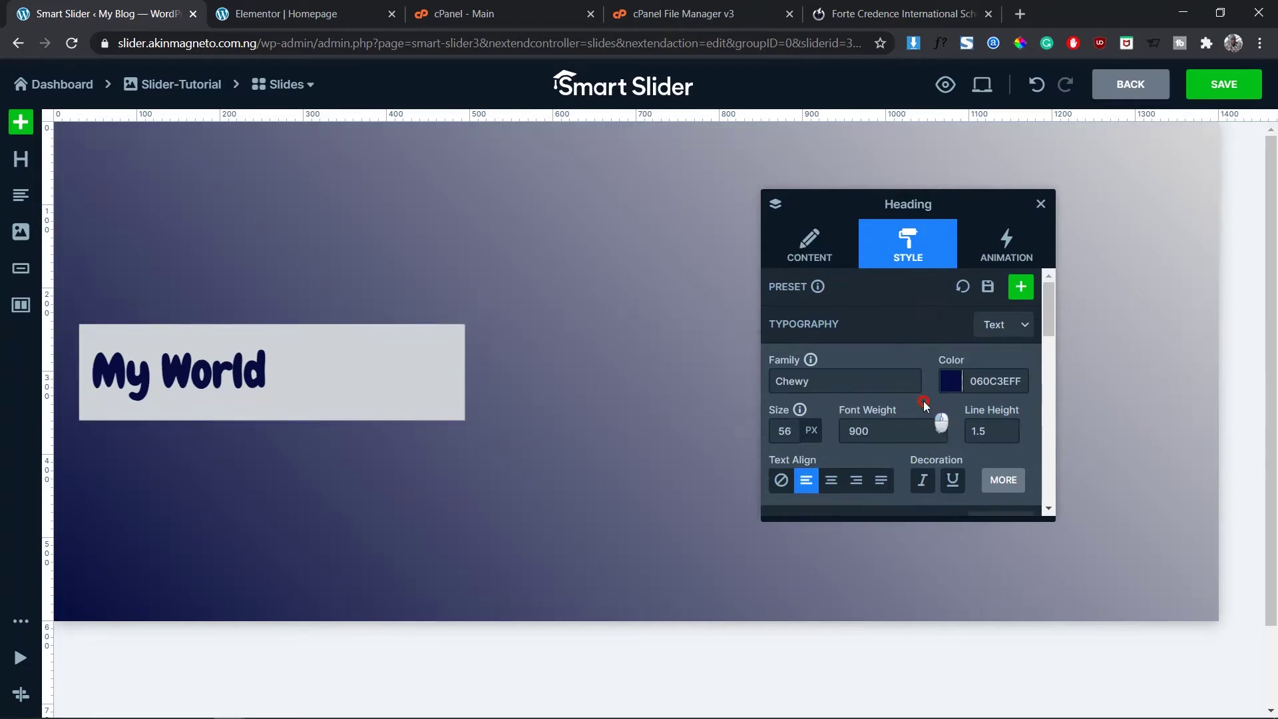
left_click(1041, 202)
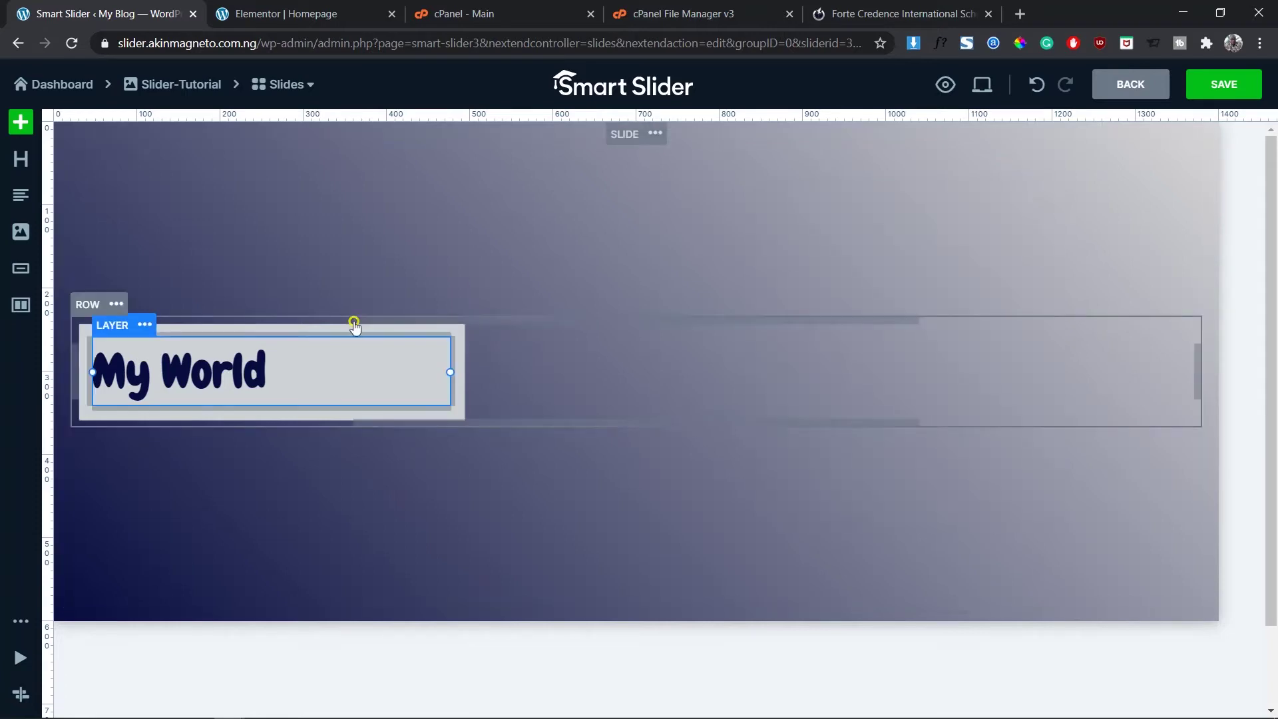
Add a text layer above the "My World" heading in the column and replace its placeholder text with "We are Waiting For You".
left_click_drag(21, 194, 169, 340)
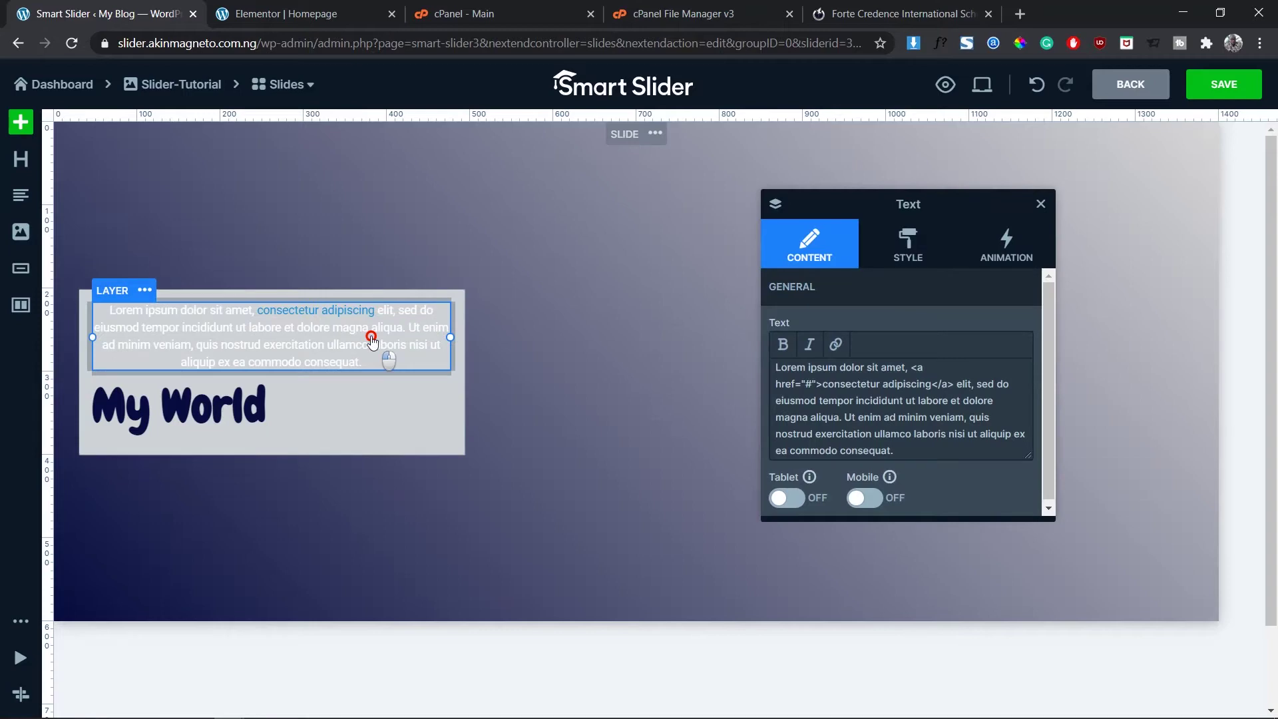
left_click(921, 384)
key("ctrl+a")
key("Delete")
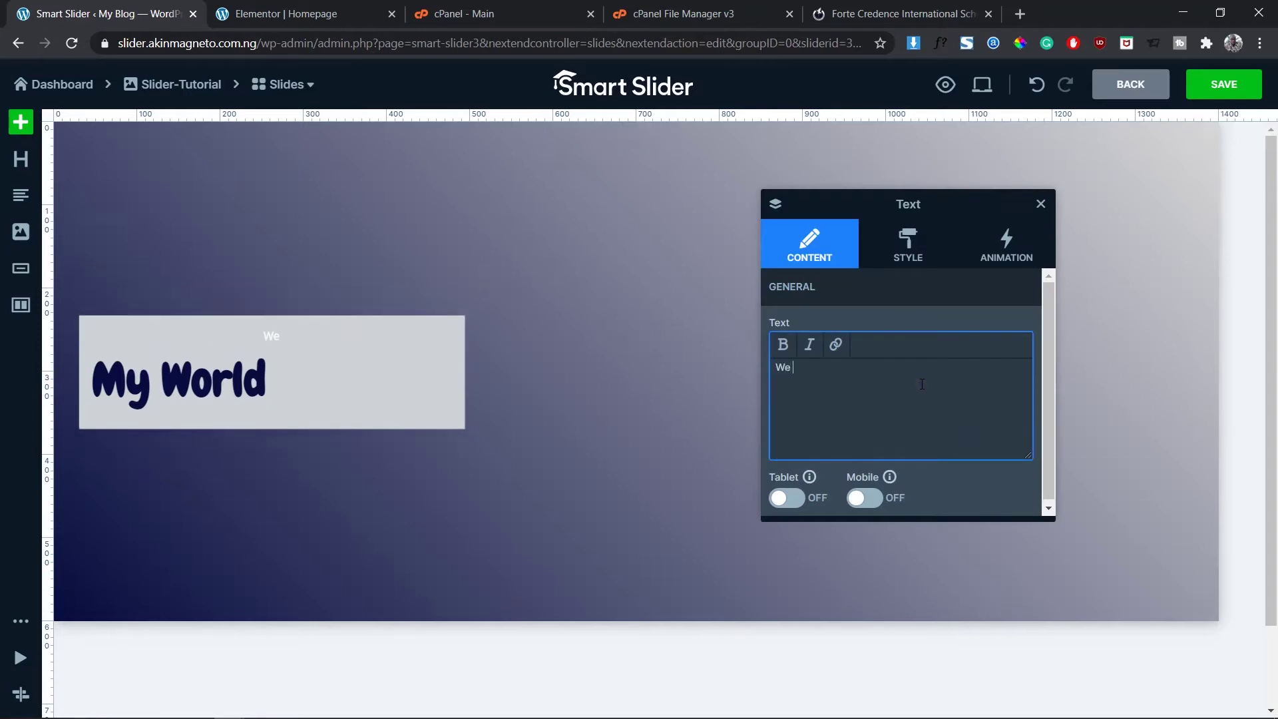
type("We are WAITING")
key("ctrl+a")
type("We are Waiting Fo")
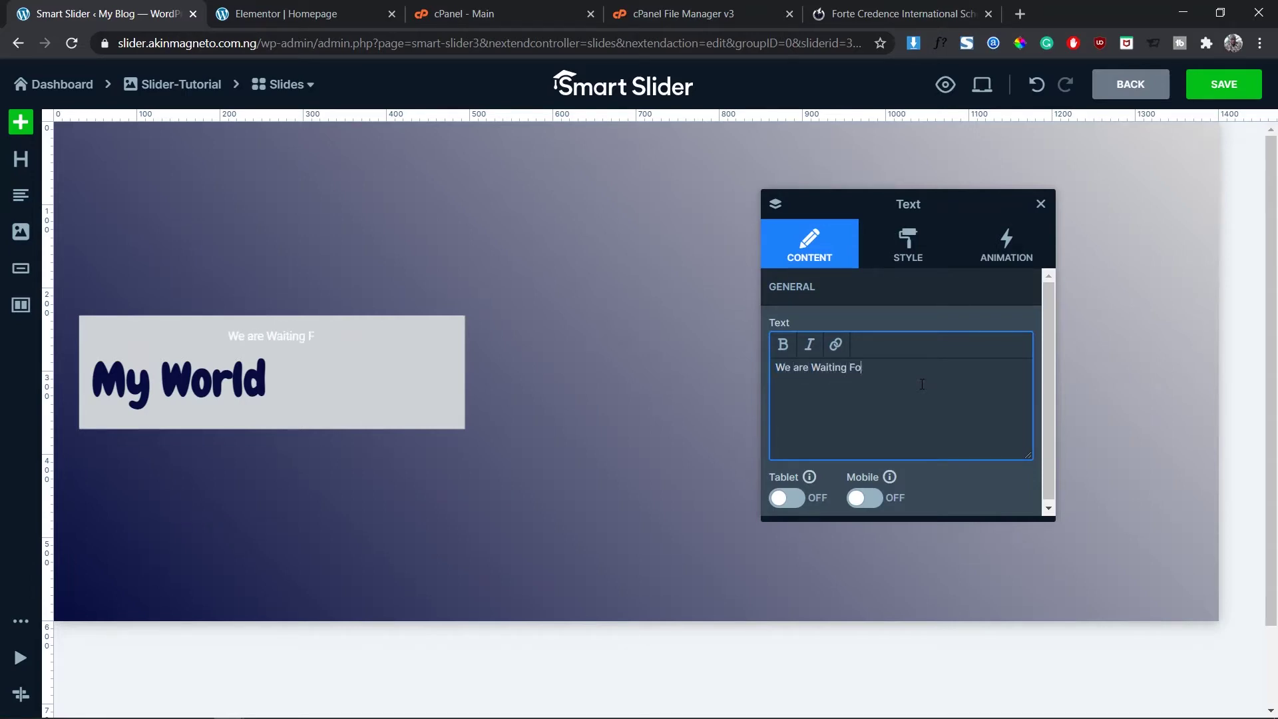
type("r You...")
key("BackSpace")
key("BackSpace")
key("BackSpace")
left_click(938, 314)
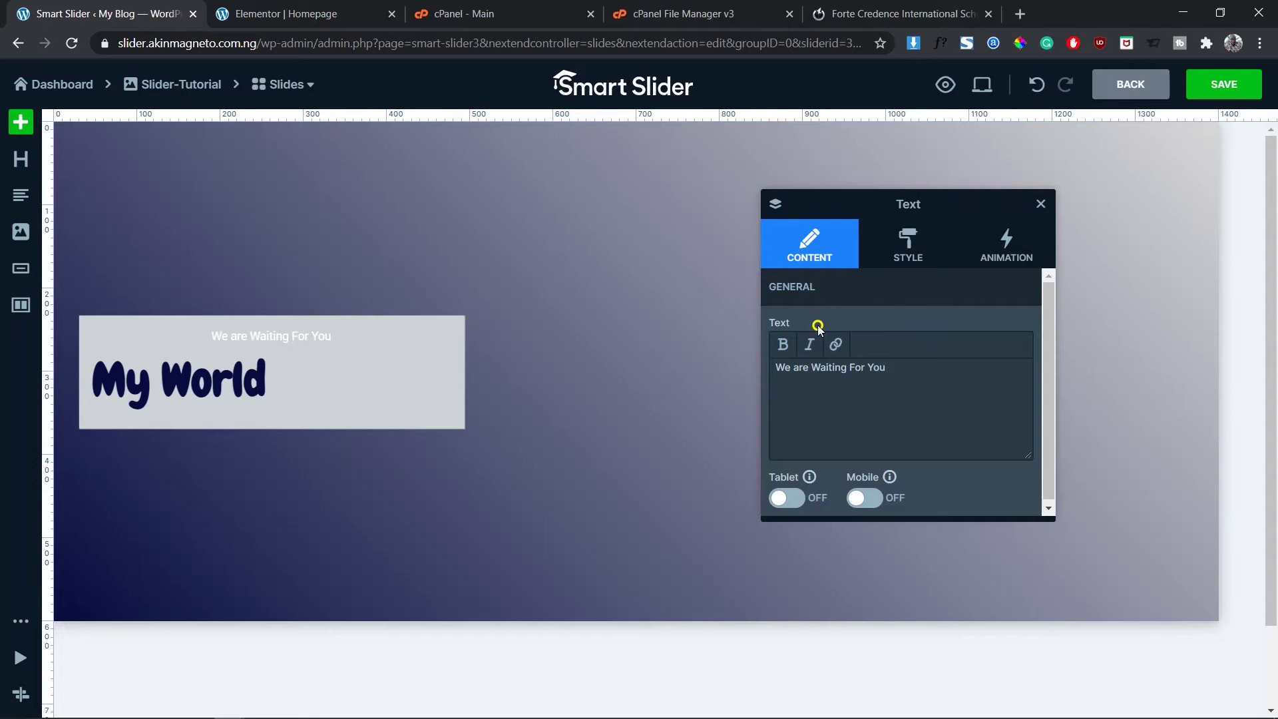
Align the "We are Waiting For You" text to the left in its style settings.
left_click(908, 245)
left_click(804, 479)
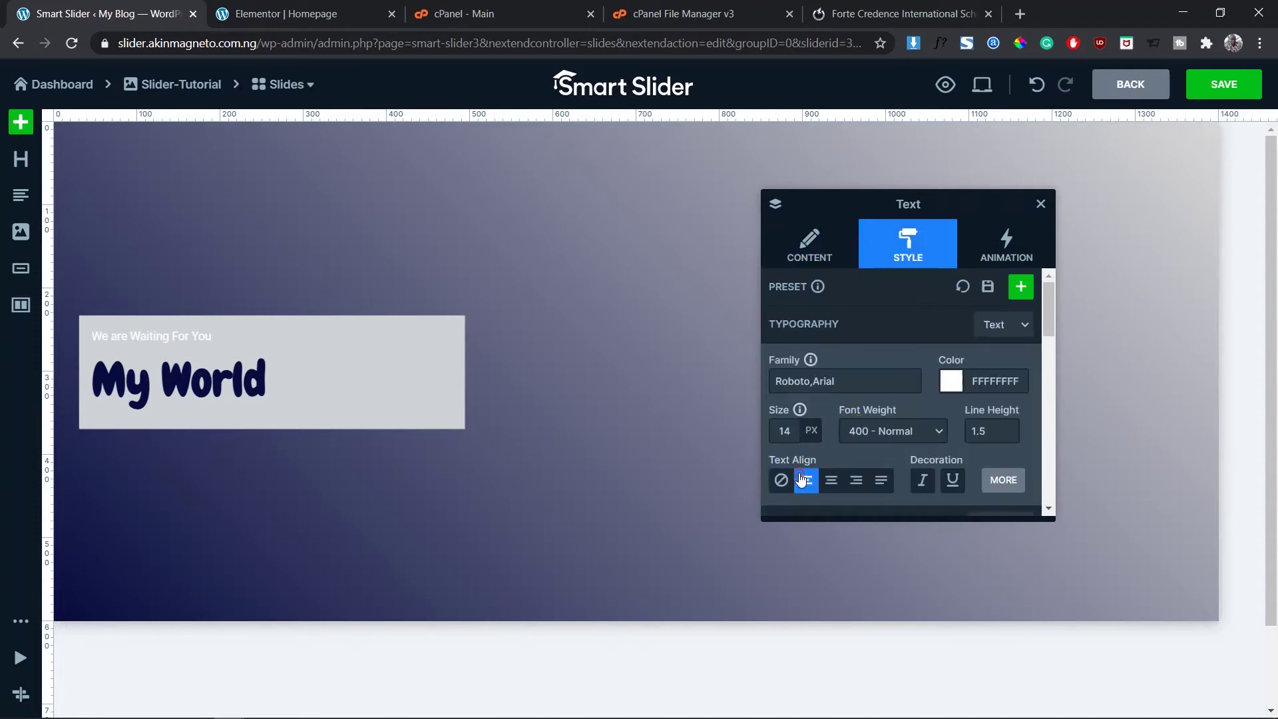
Try the green shades 5CBA3C and 55AA39 as the text layer's color.
left_click(986, 380)
left_click(951, 381)
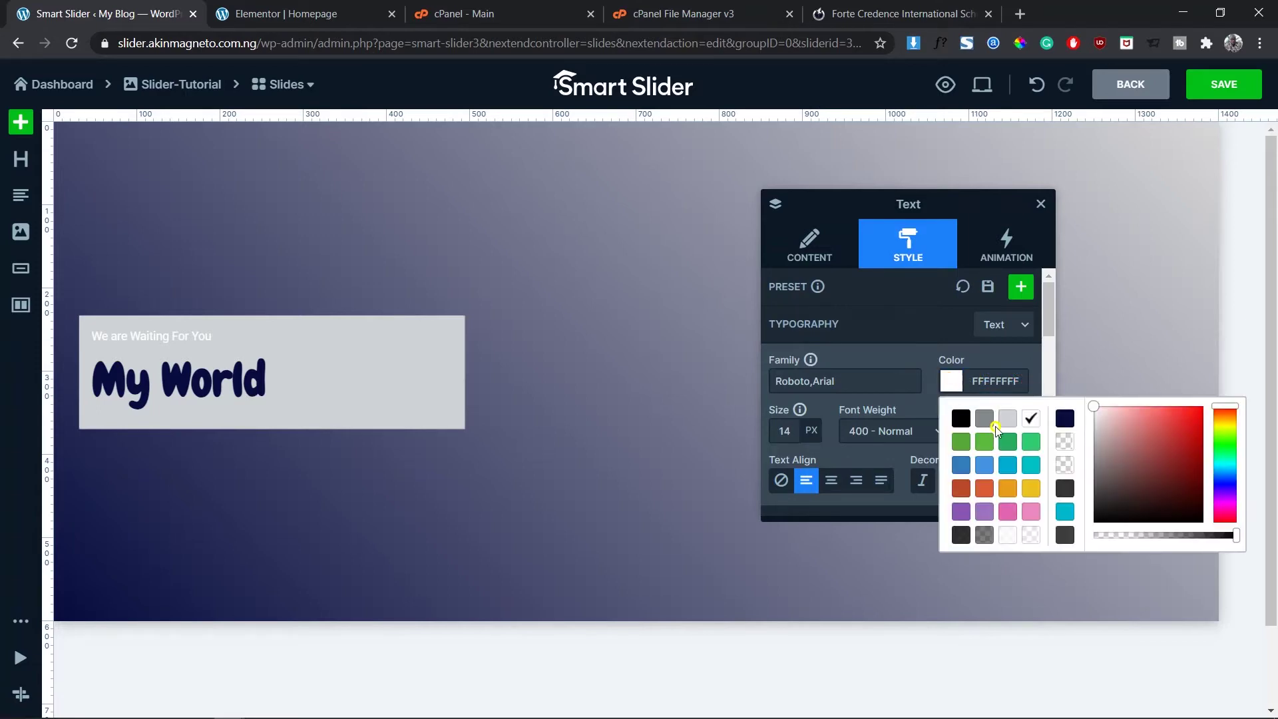
left_click(986, 439)
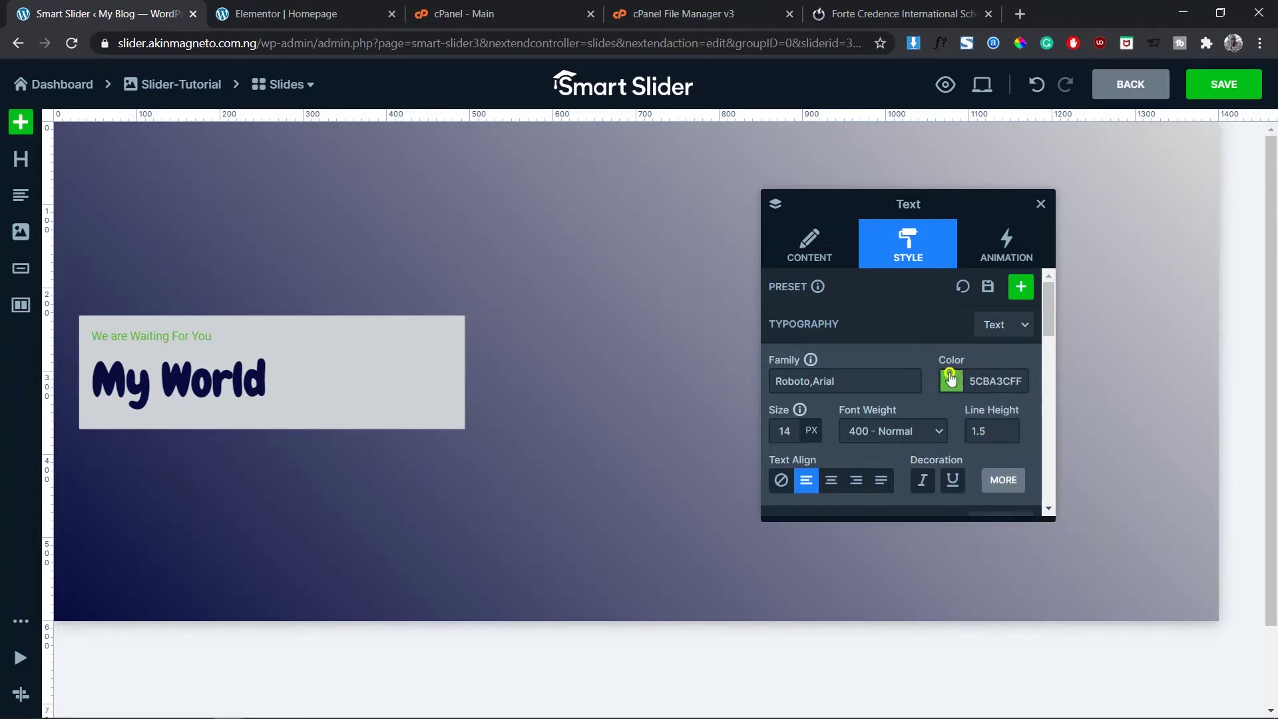
left_click(953, 380)
left_click(963, 444)
Set the text layer's color to golden yellow D8B838, starting from the yellow swatch and fine-tuning the shade.
left_click(952, 383)
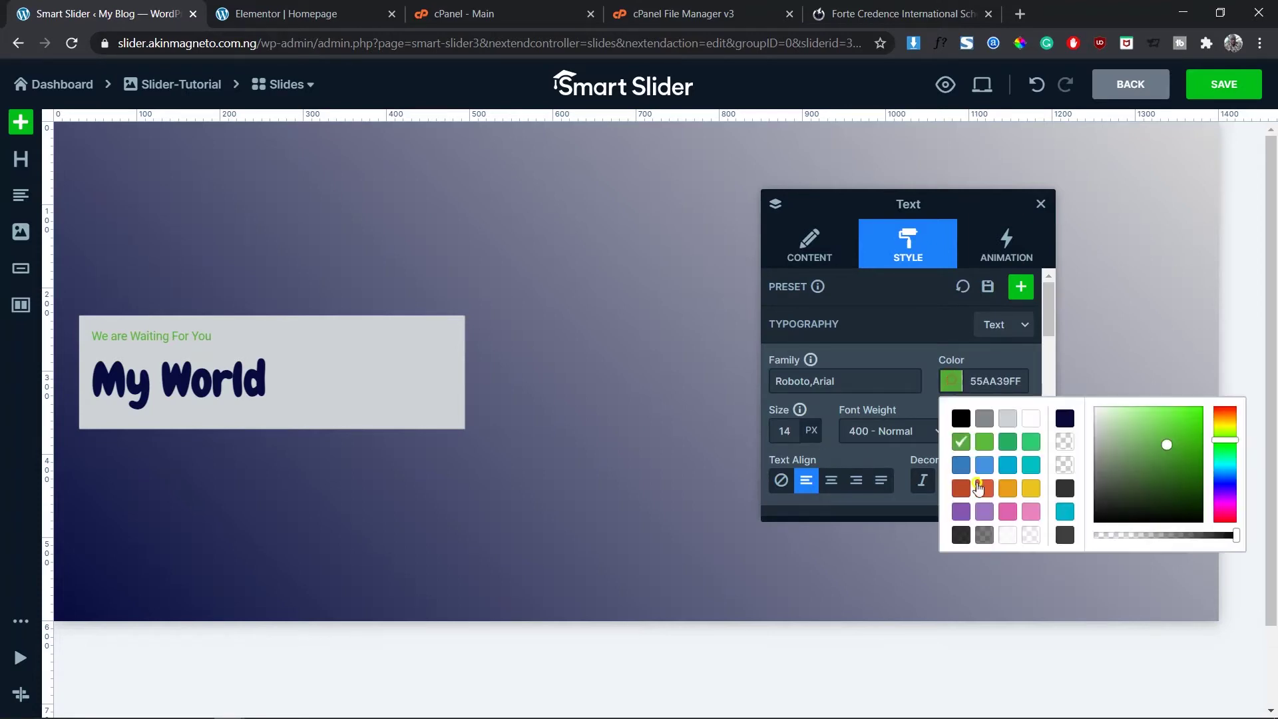
left_click(1023, 492)
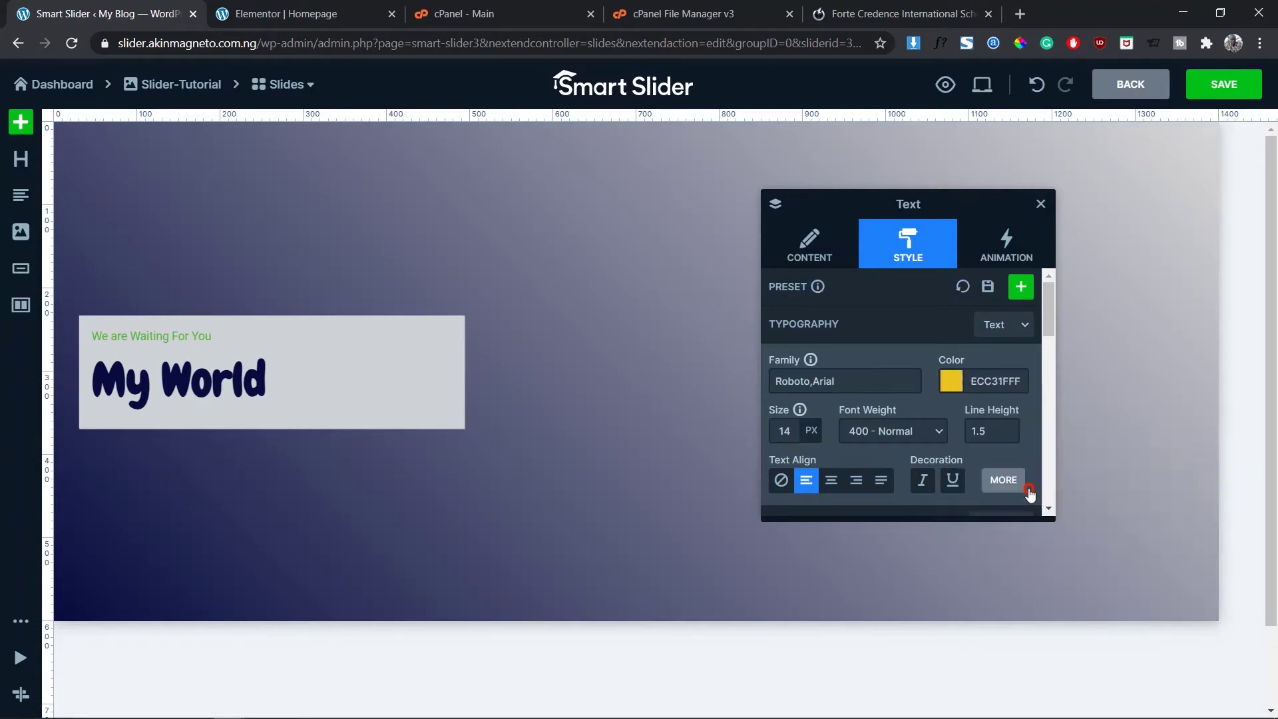
left_click(955, 384)
left_click(1169, 437)
mouse_move(1168, 437)
left_mouse_down()
mouse_move(1150, 417)
mouse_move(1176, 427)
left_mouse_up()
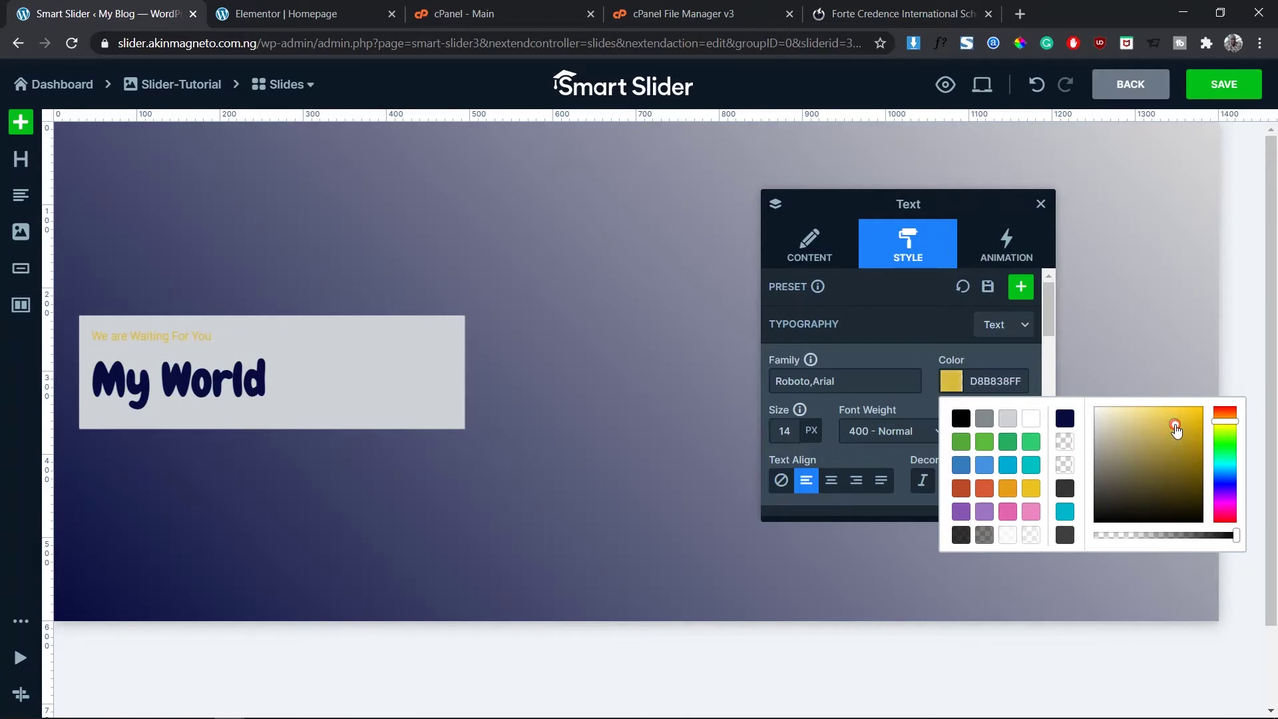
left_click(939, 371)
Try the font families Abel, Arimo, Average and Comfortaa on the "We are Waiting For You" text.
left_click(883, 382)
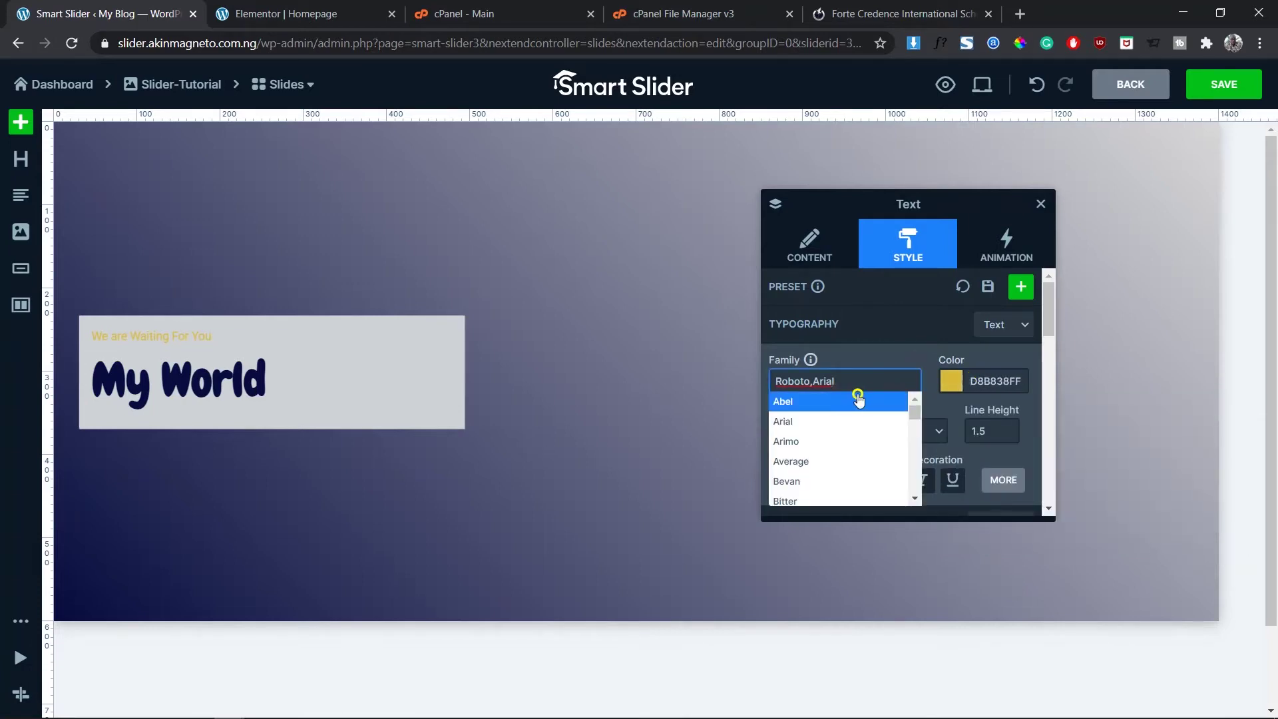
left_click(858, 400)
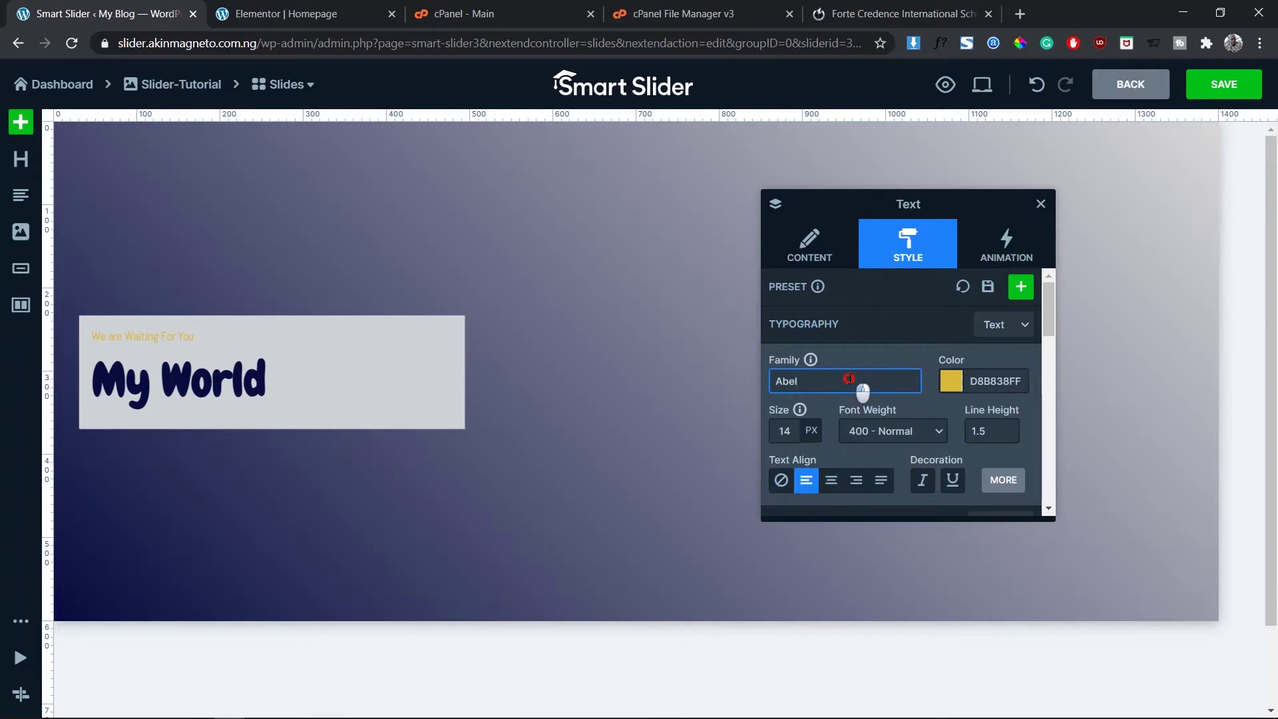
left_click(860, 384)
left_click(831, 438)
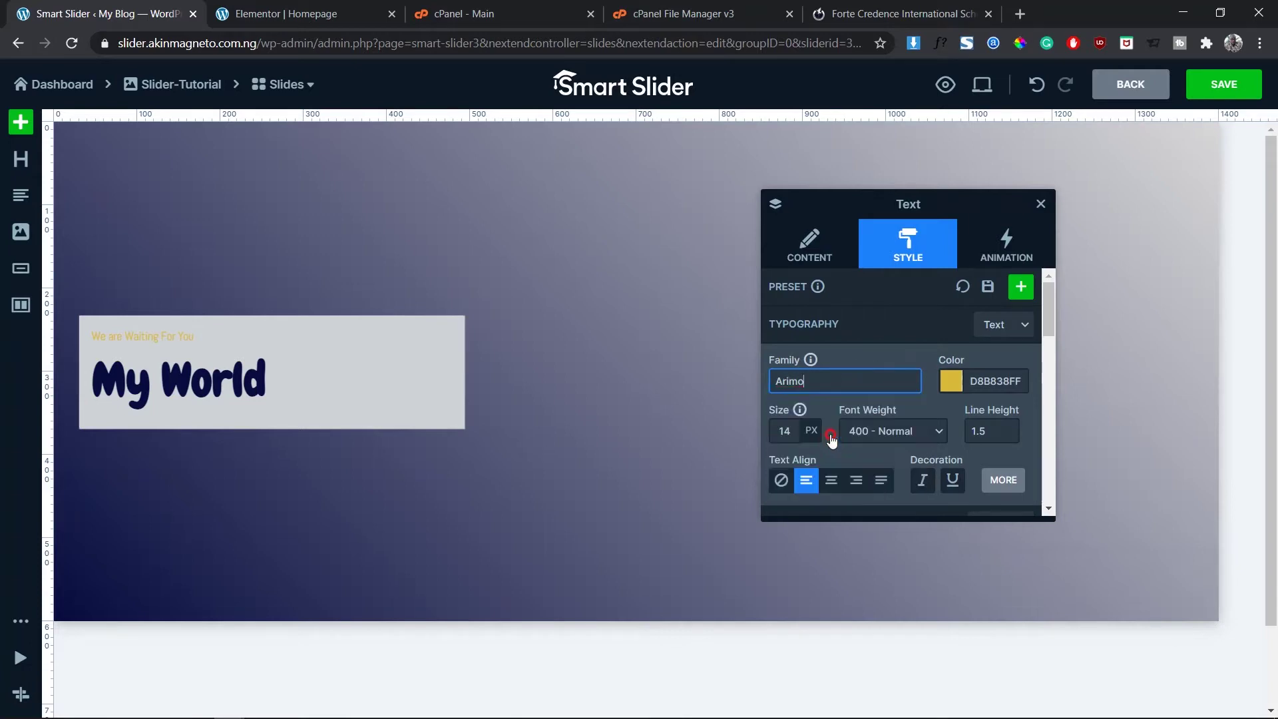
left_click(862, 381)
left_click(848, 457)
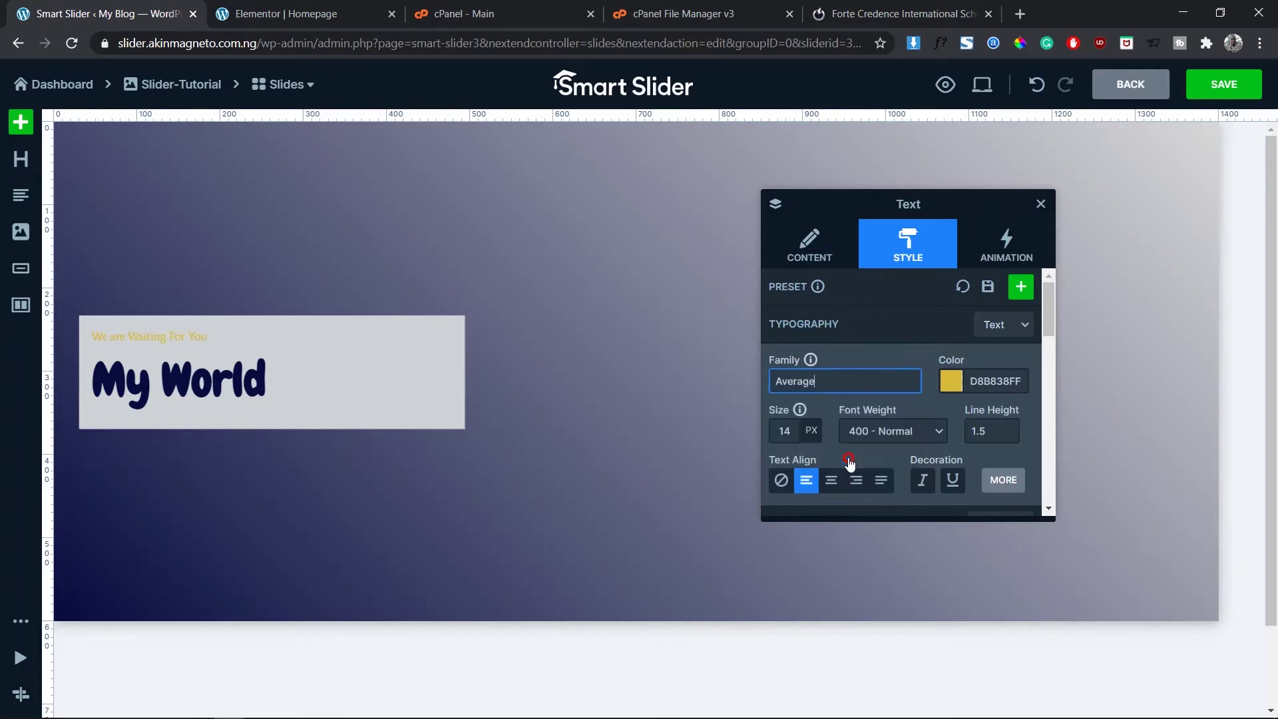
left_click(854, 386)
scroll(854, 428, "down", 3)
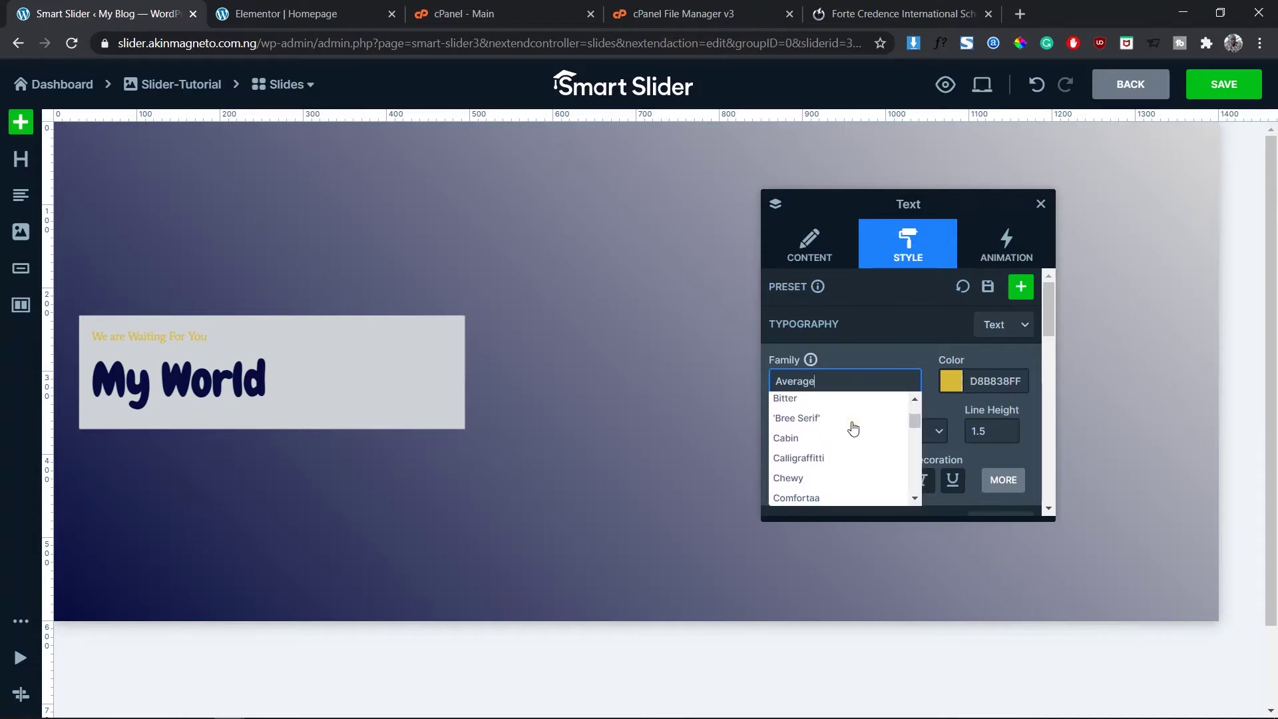
left_click(812, 438)
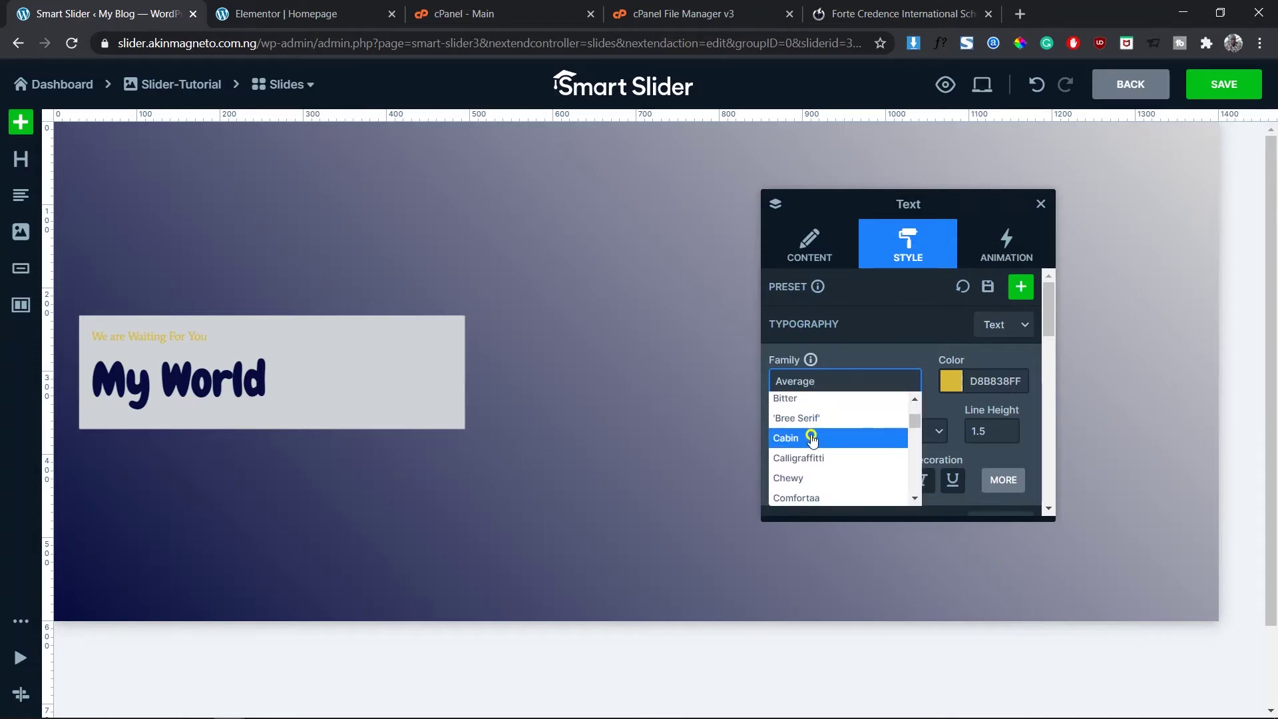
left_click(834, 499)
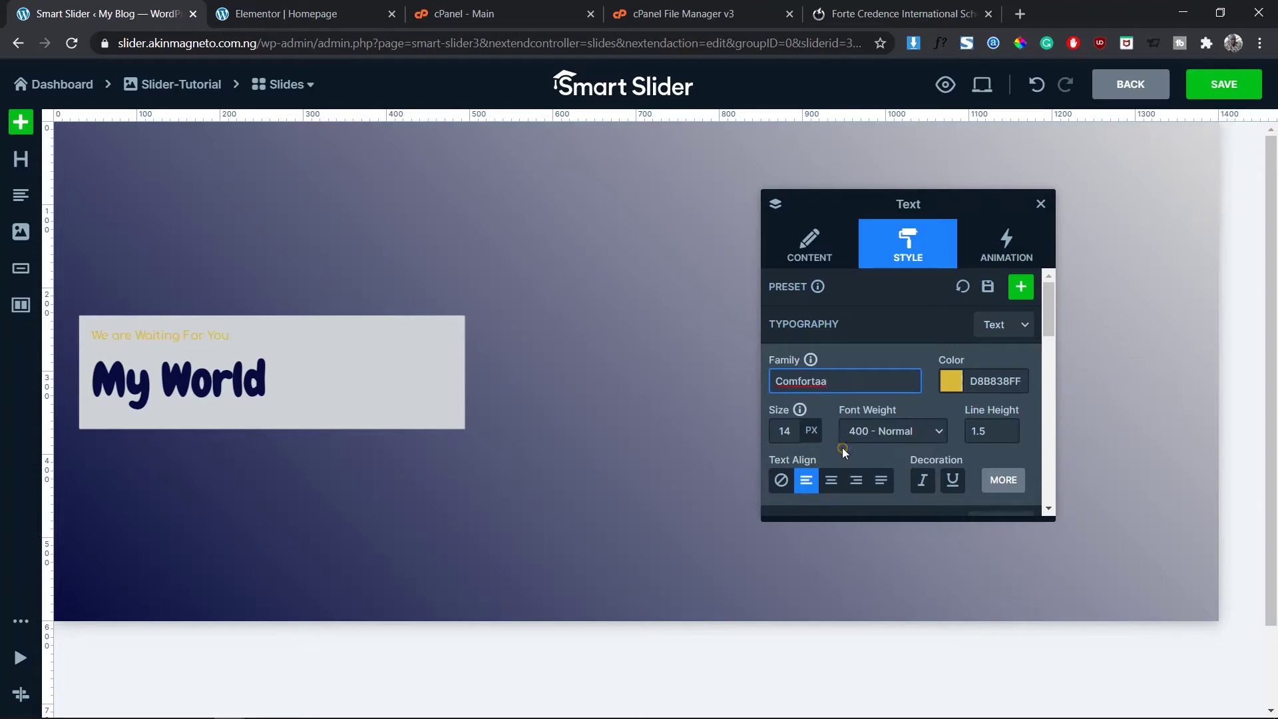
Change the font family of the "We are Waiting For You" text to Gloria Hallelujah.
scroll(842, 426, "down", 1)
left_click(847, 357)
scroll(845, 426, "down", 3)
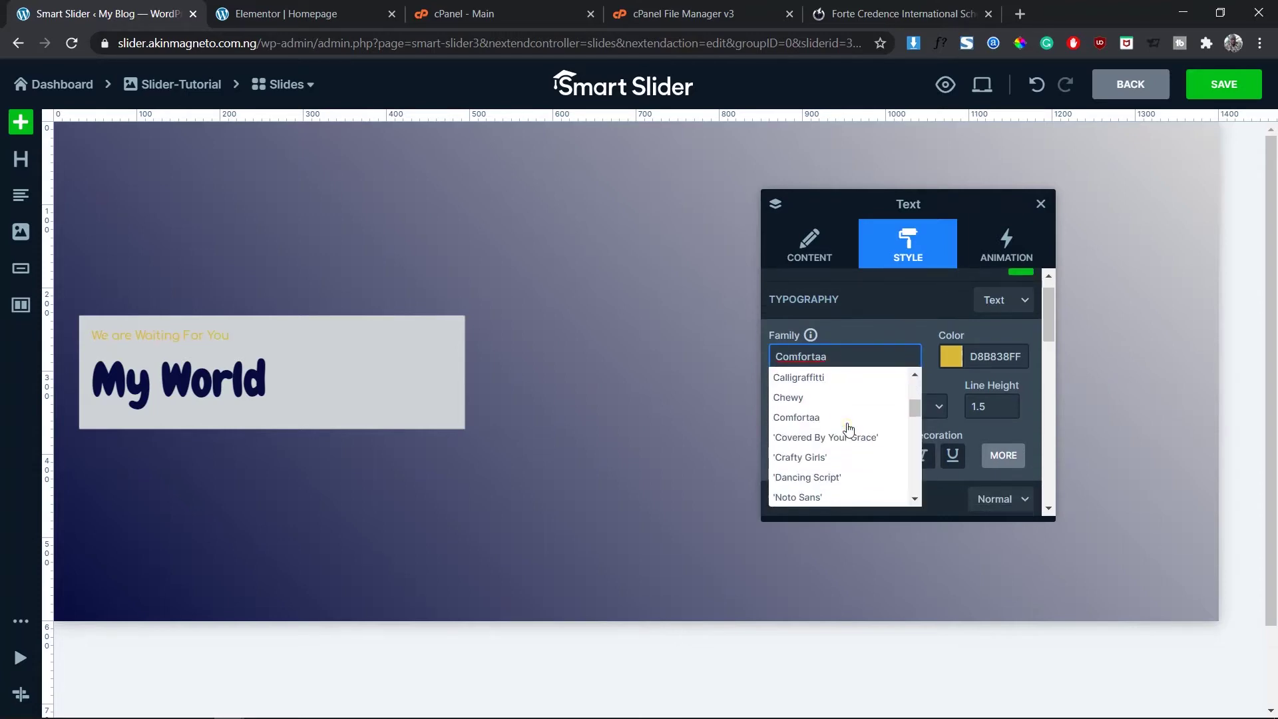
scroll(827, 451, "down", 1)
scroll(824, 447, "down", 2)
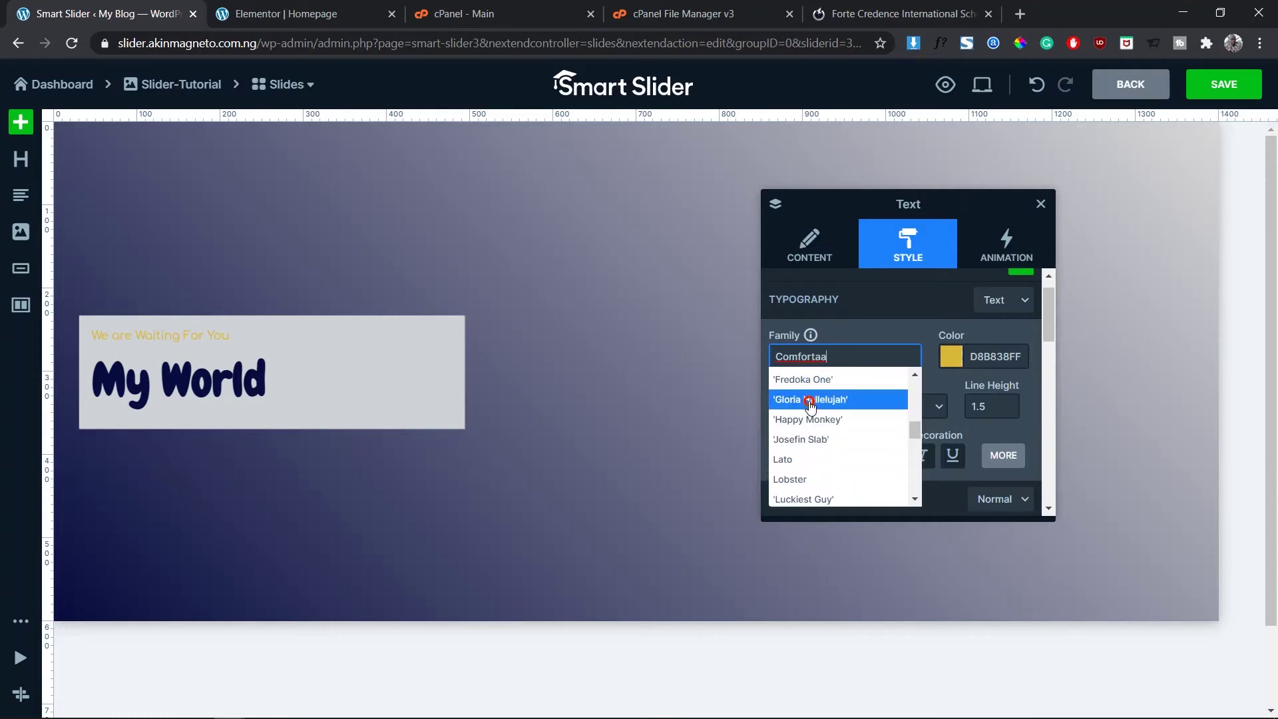
left_click(812, 403)
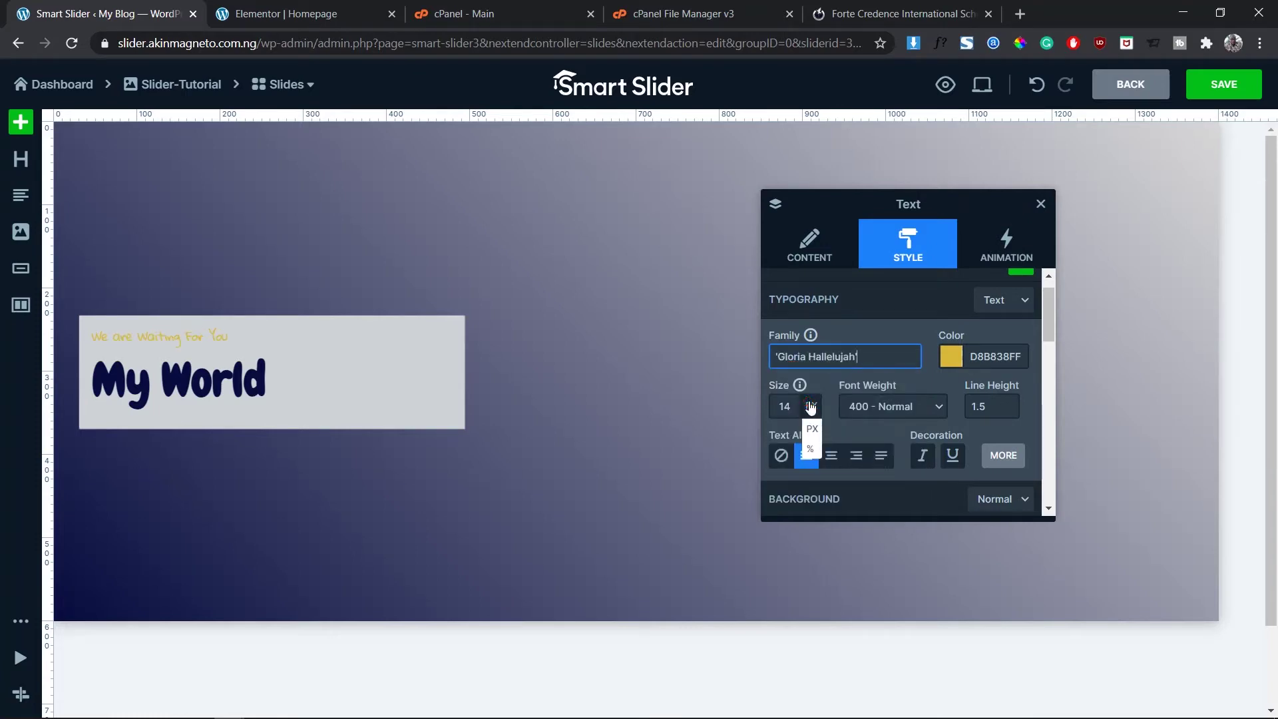
left_click(855, 356)
scroll(859, 413, "down", 3)
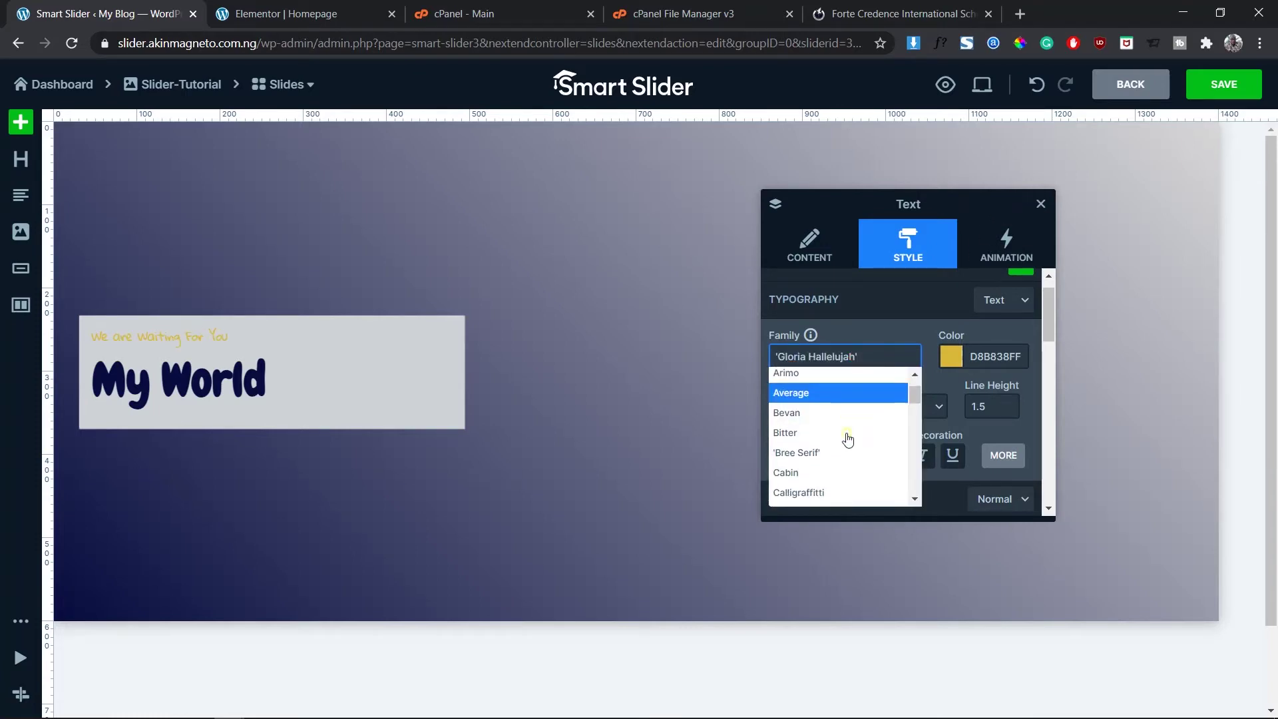
scroll(864, 478, "up", 1)
scroll(865, 478, "down", 4)
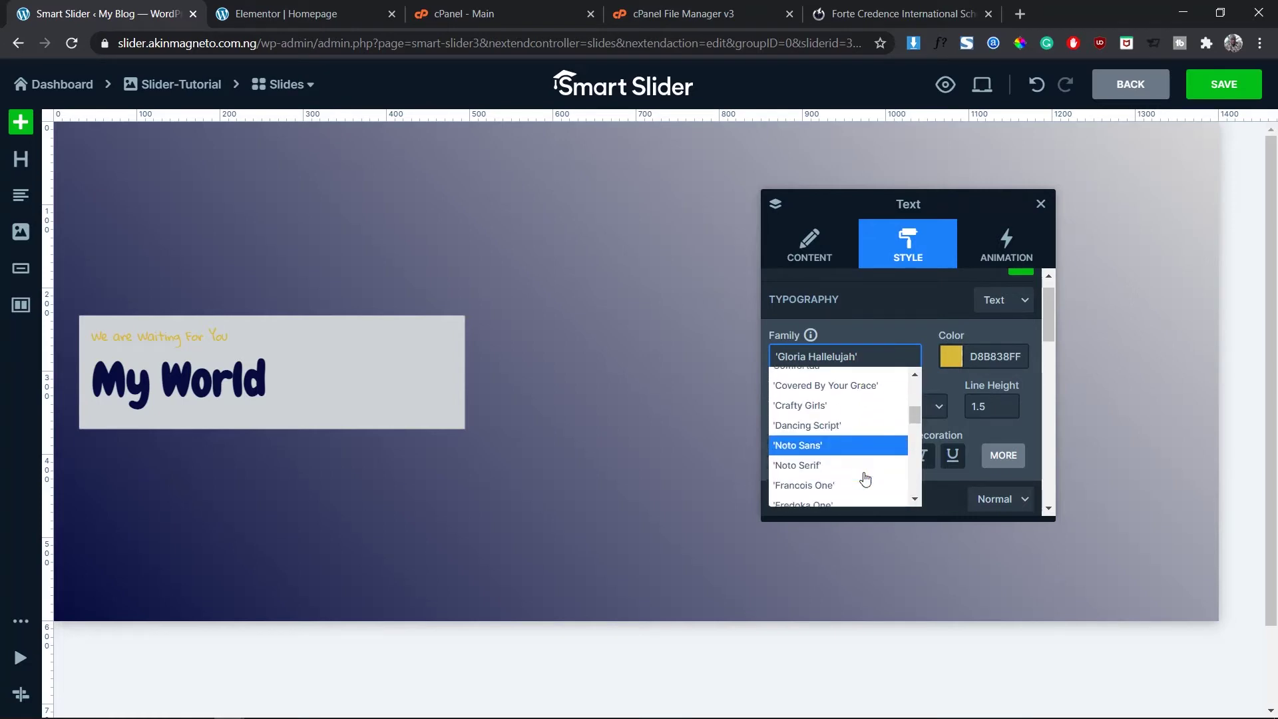
left_click(839, 430)
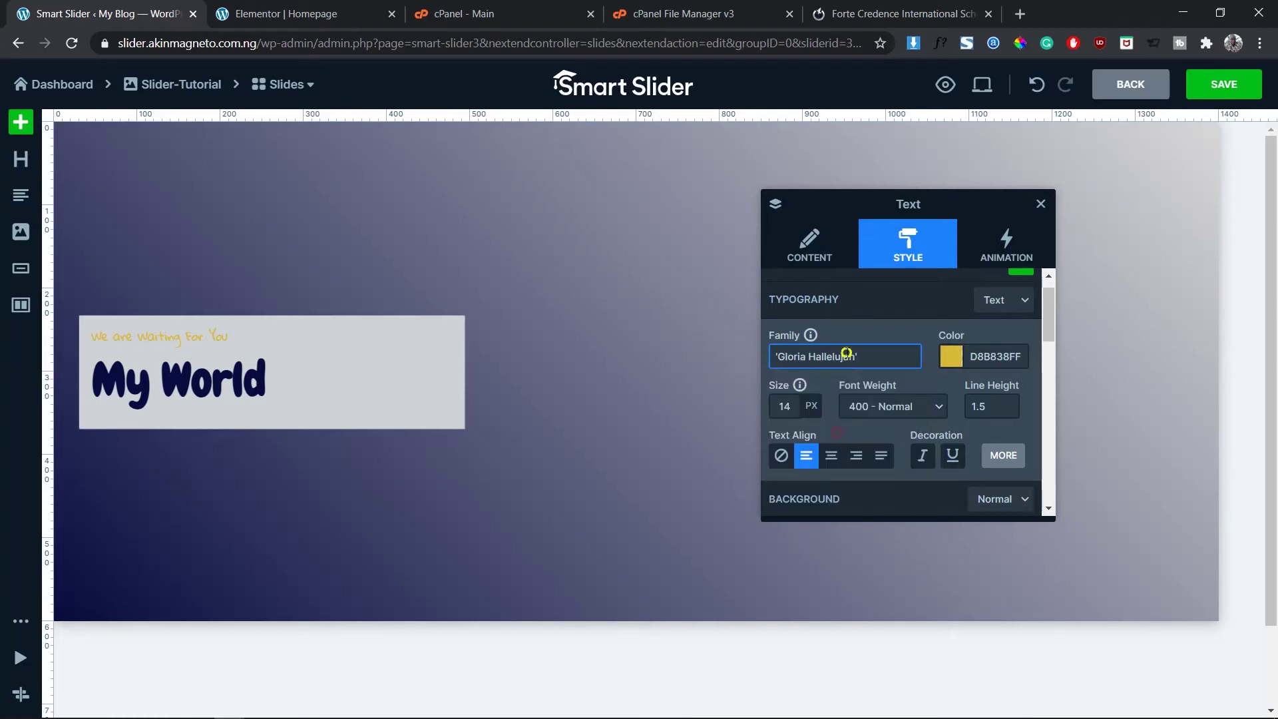
left_click(840, 398)
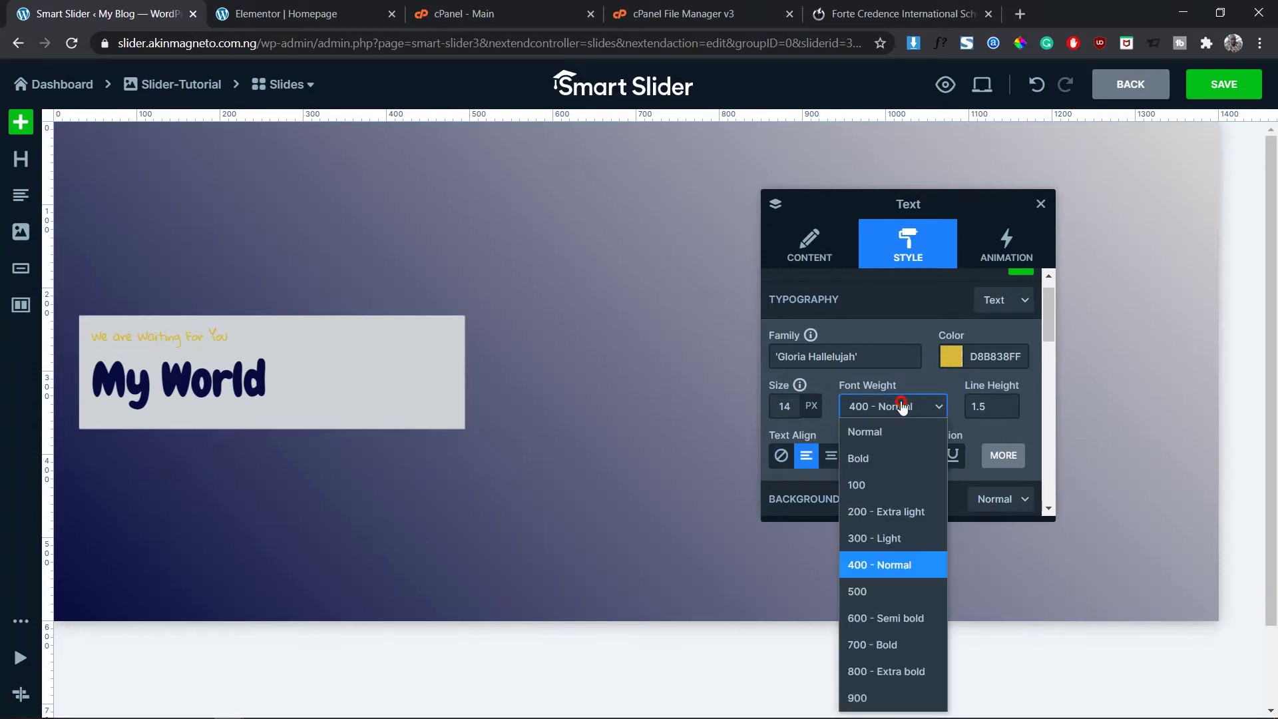
Set the font weight of the "We are Waiting For You" text to 700 - Bold after trying 500.
left_click(881, 592)
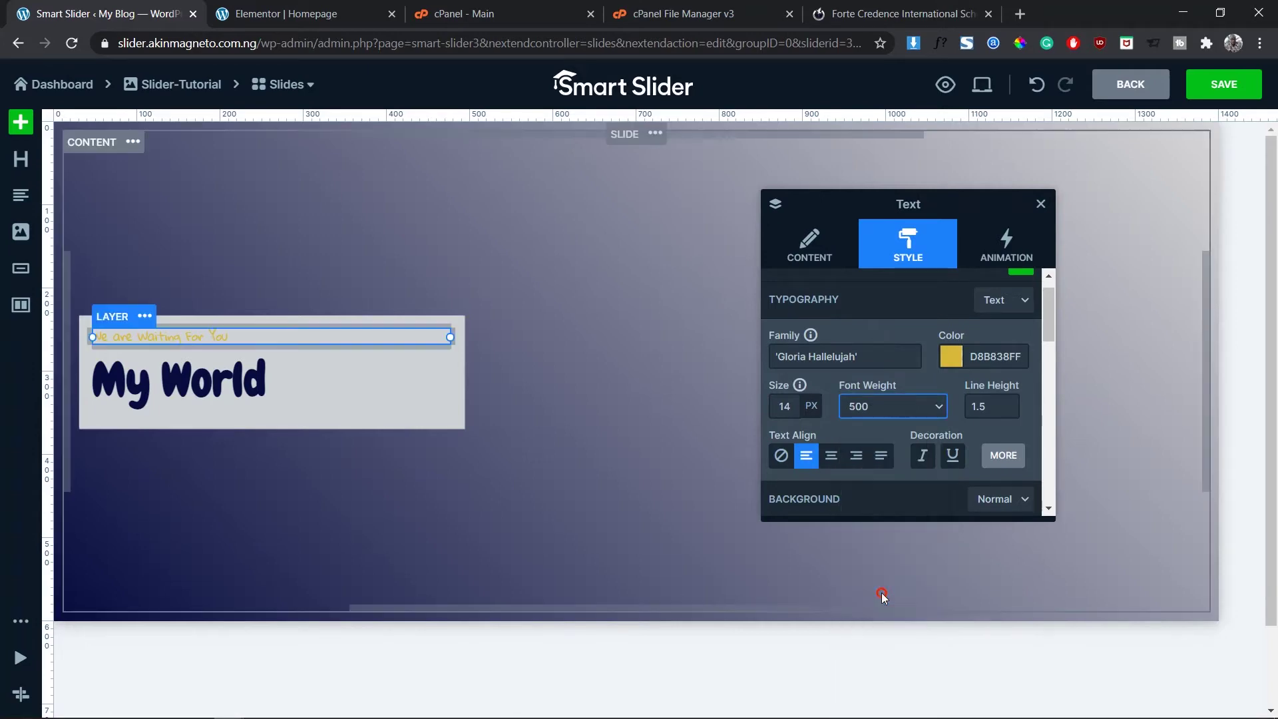
left_click(885, 408)
left_click(874, 641)
left_click(1017, 416)
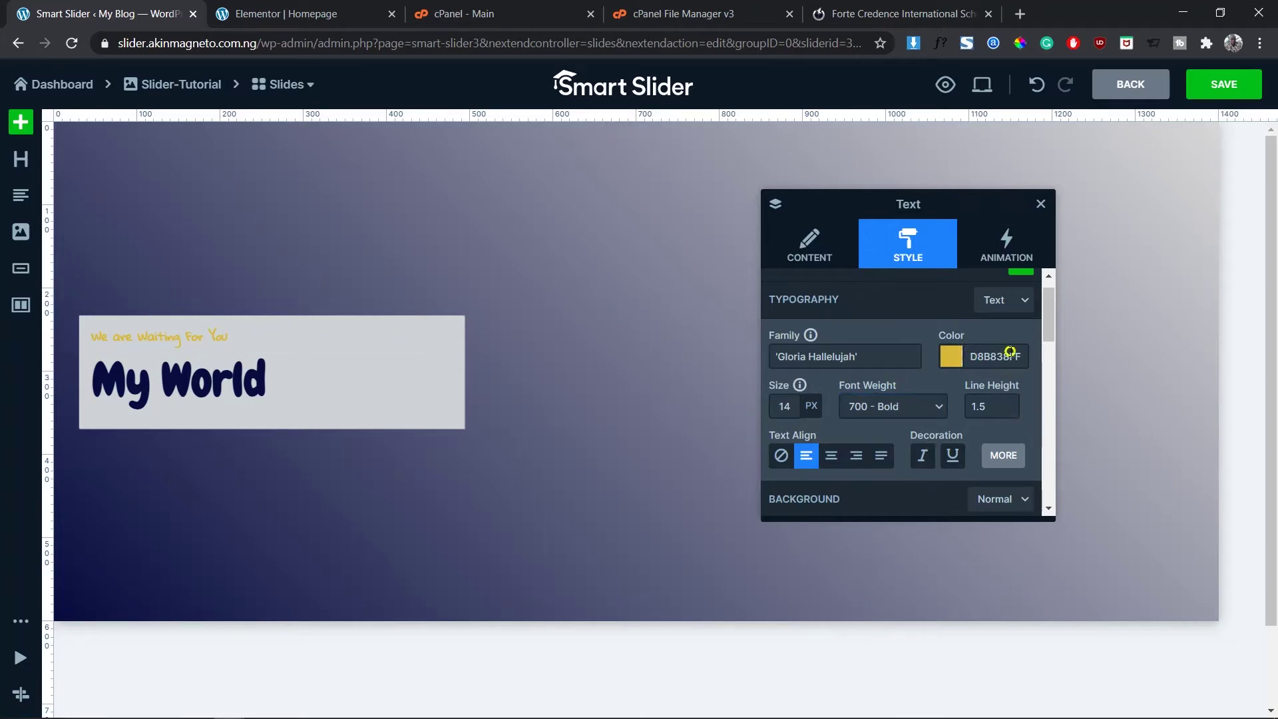
Add a second "We are Waiting For You" text layer below the My World heading in the column.
left_click(1041, 204)
left_click_drag(31, 152, 186, 415)
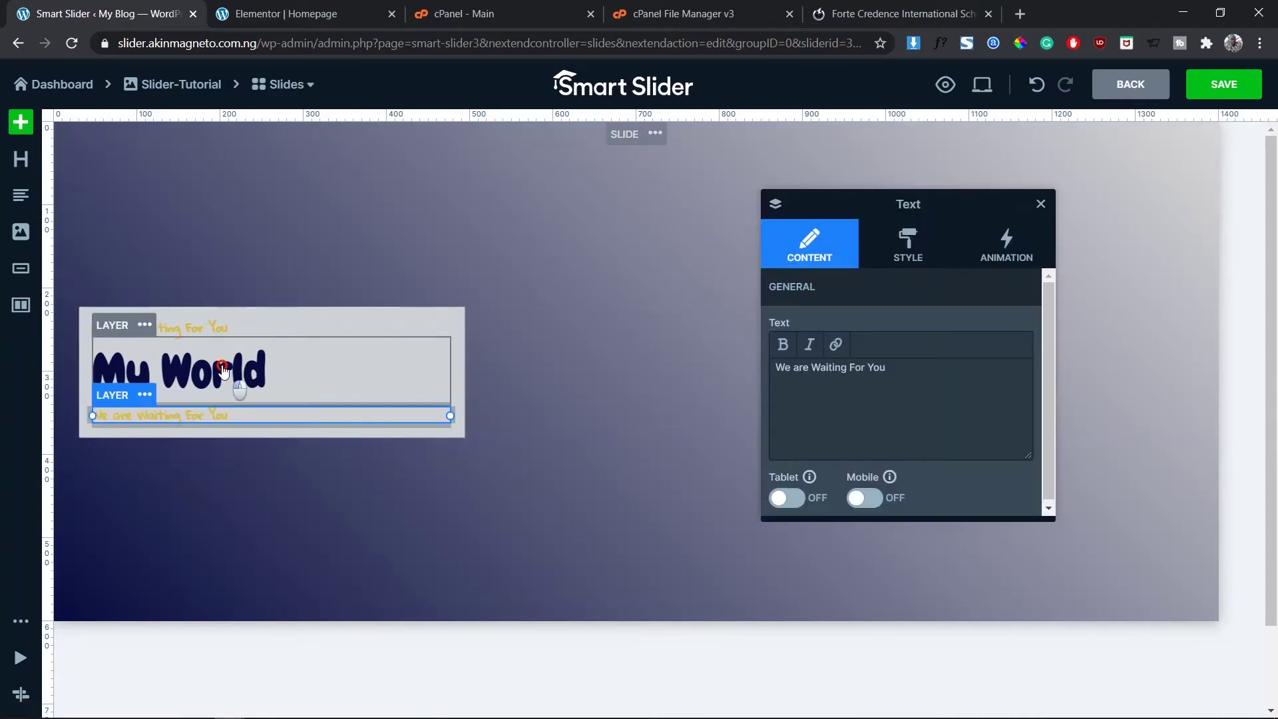
Set the line height of the My World heading to 2.
left_click(224, 371)
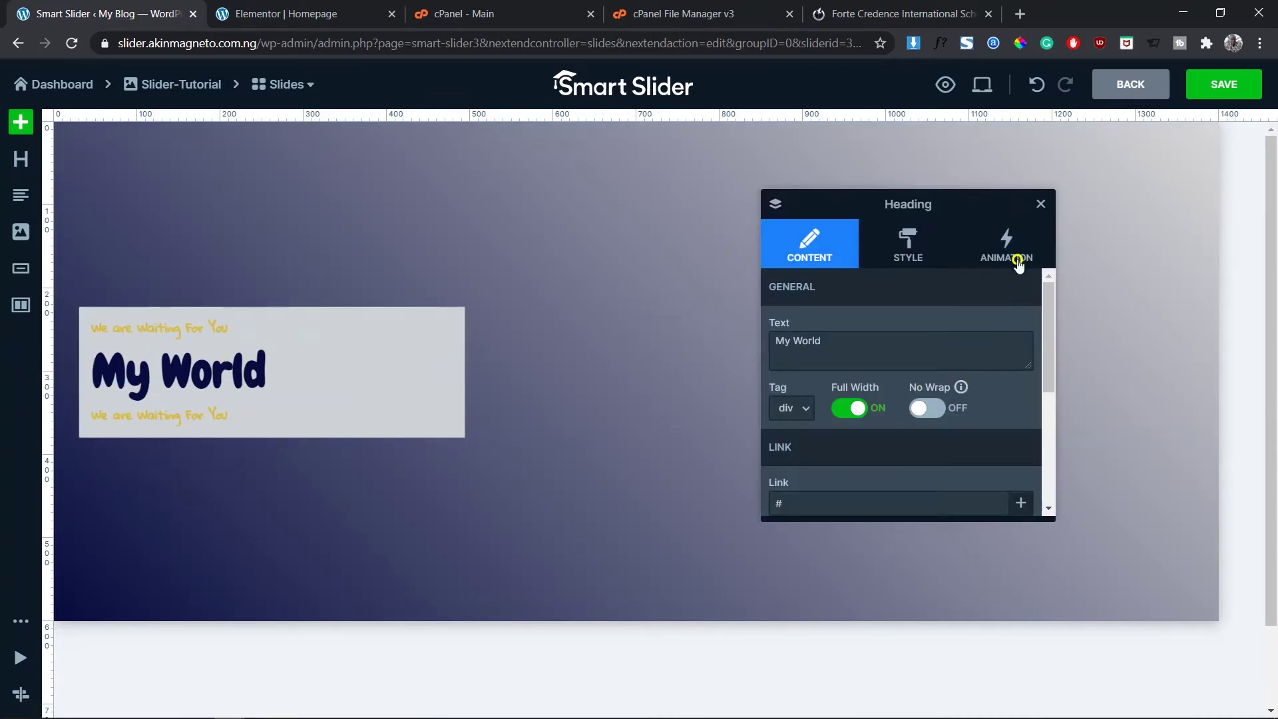
left_click(904, 251)
left_click(995, 428)
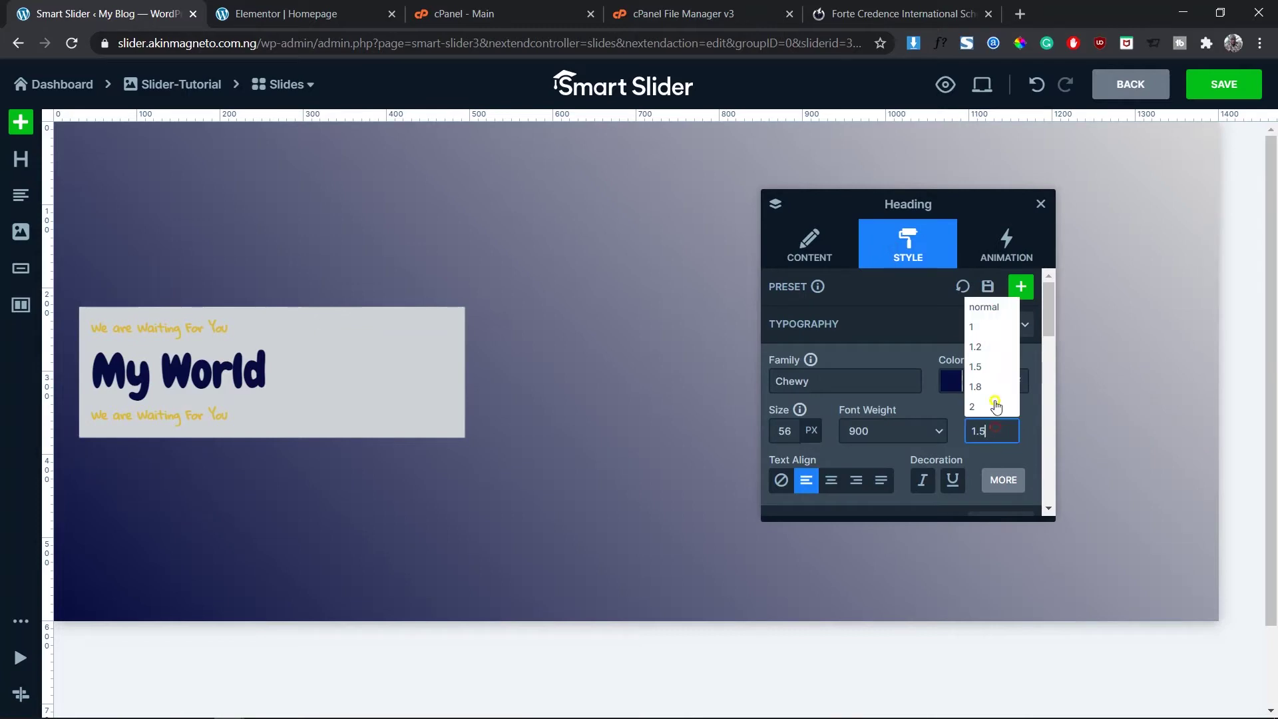
left_click(993, 409)
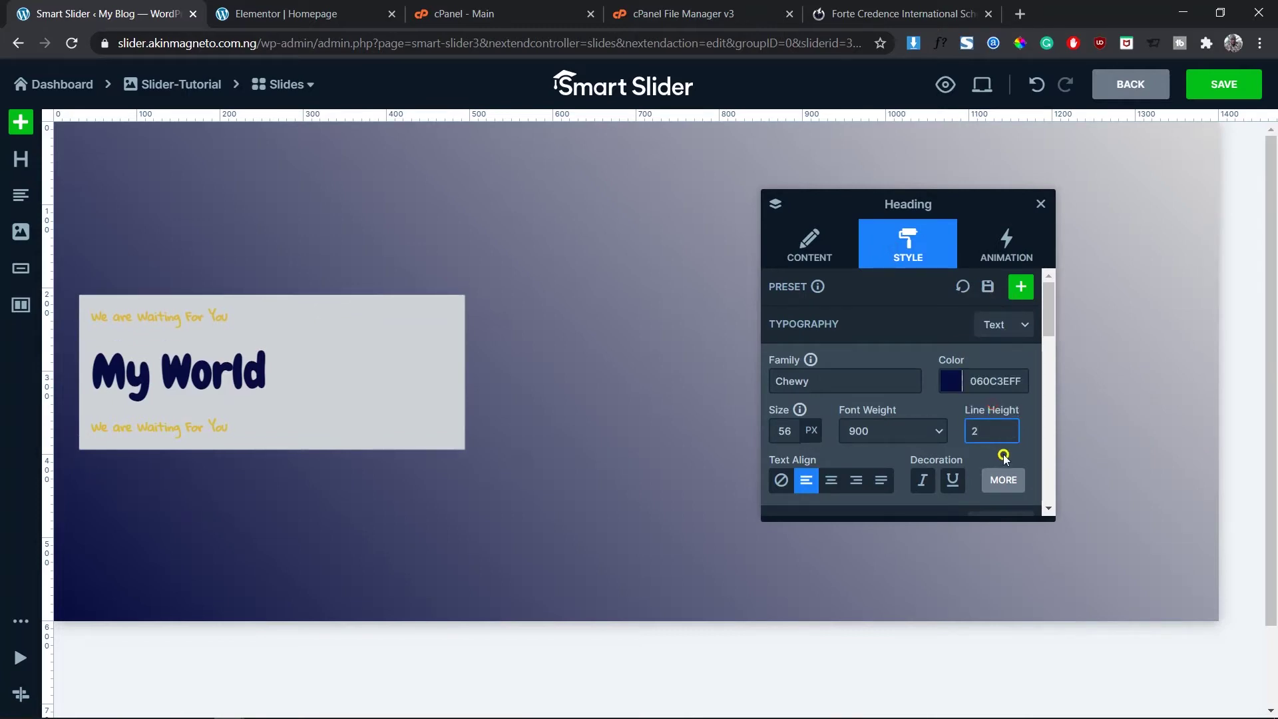
Try black and light gray D7D7D7 as the color of the text layer below the heading.
left_click(189, 431)
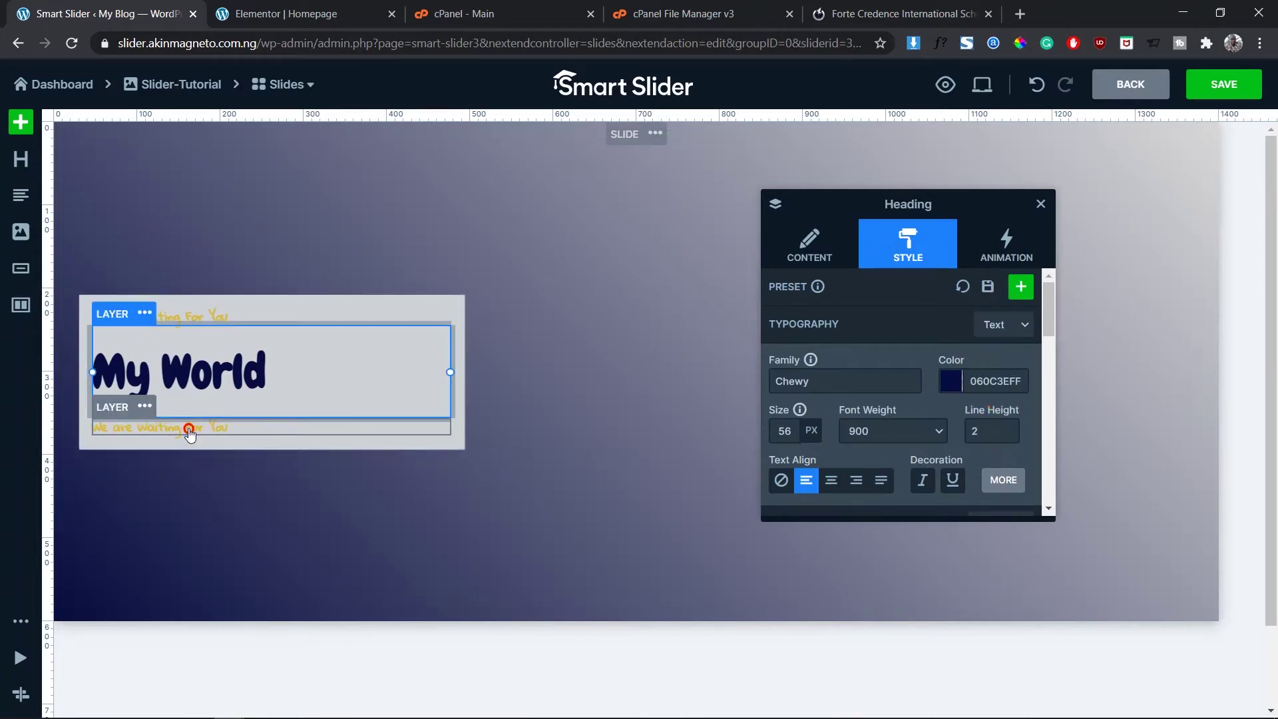
left_click(950, 381)
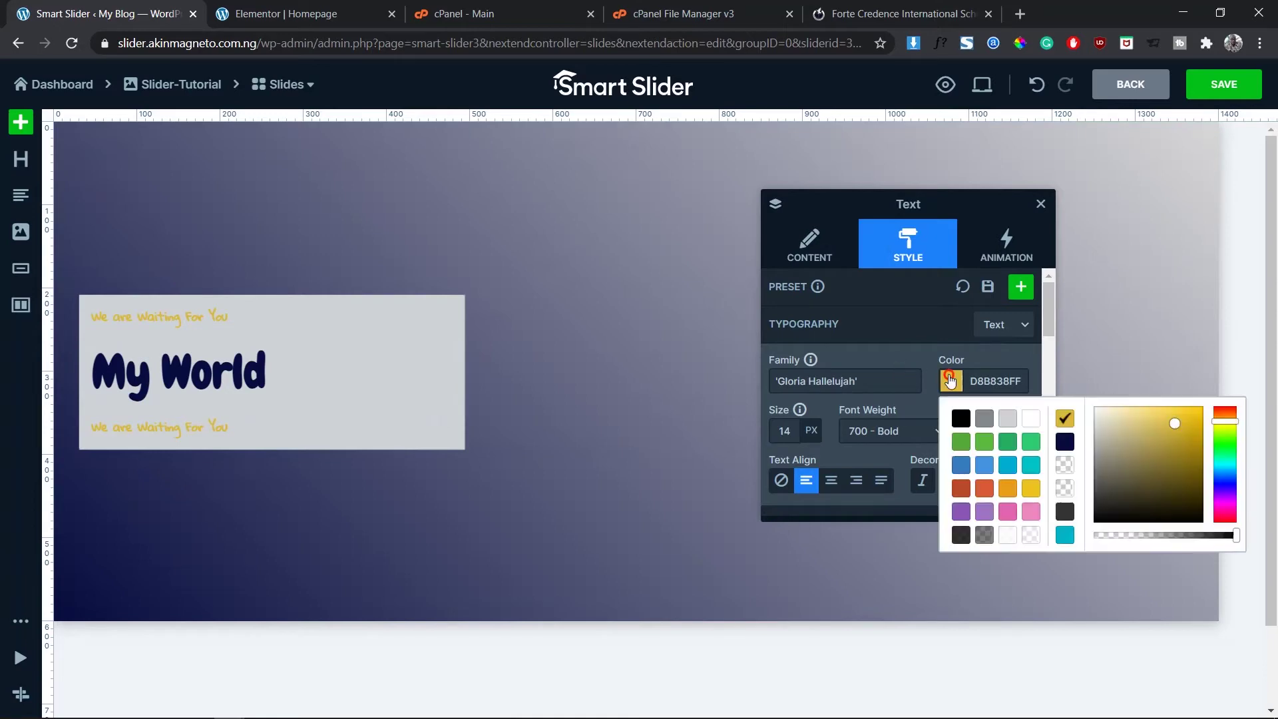
left_click(965, 422)
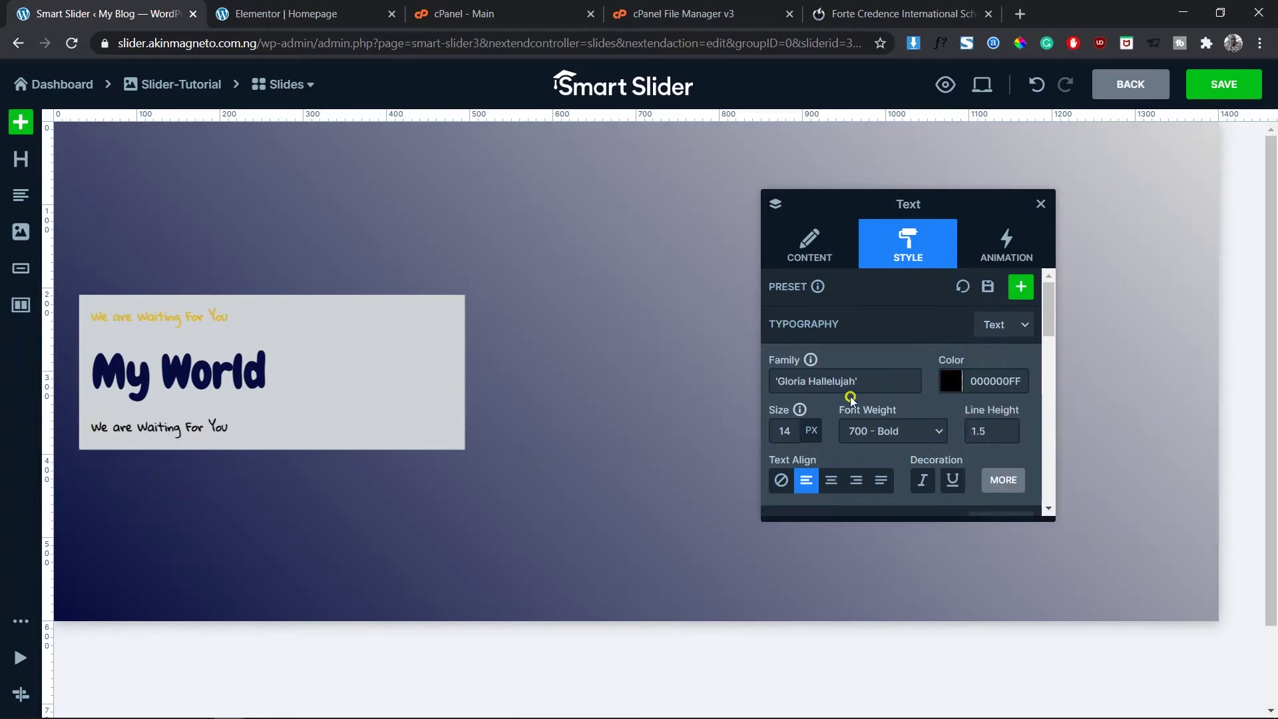
double_click(1015, 381)
type("D")
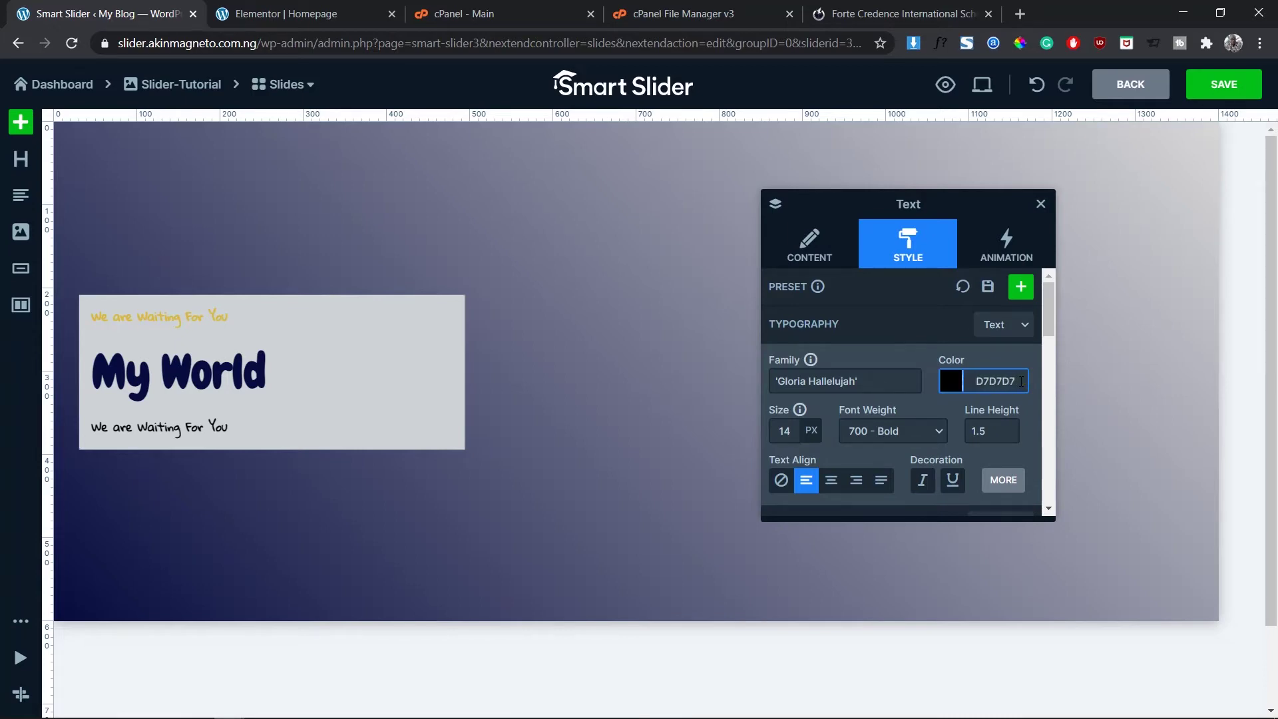
type("7D7D7")
key("Return")
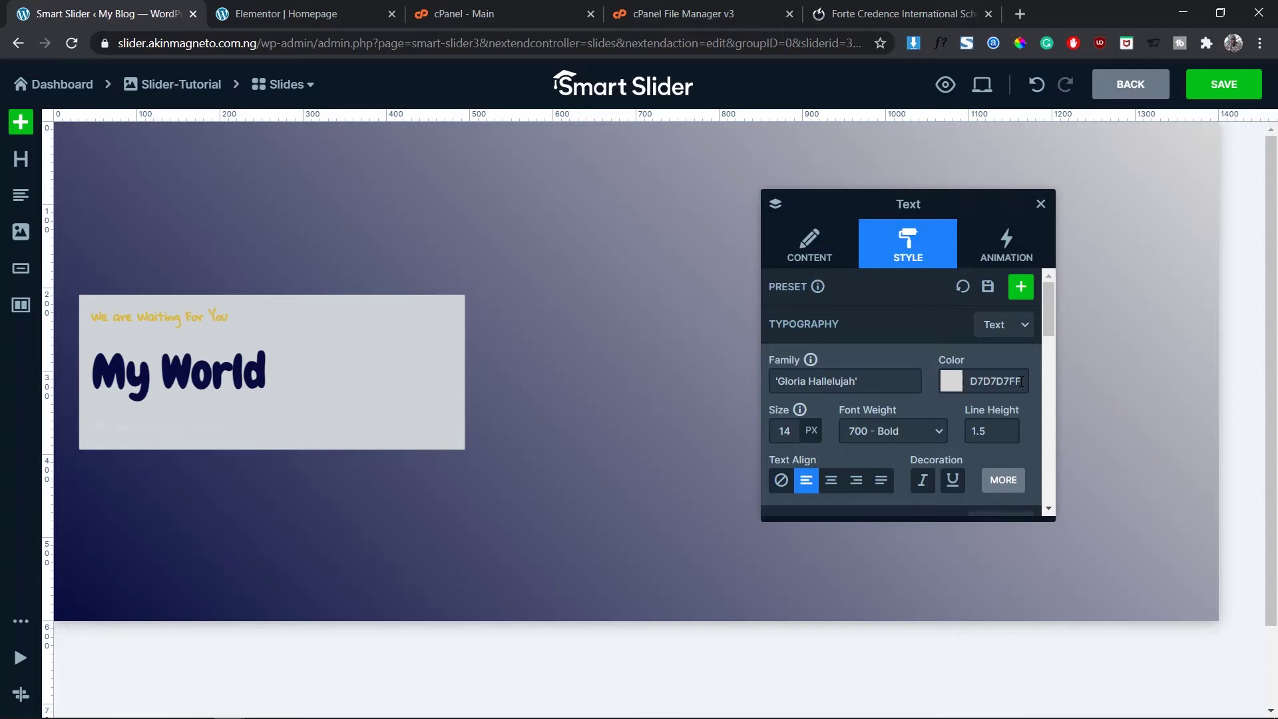
Set the color of the text layer below the heading to the dark gray swatch 333333.
left_click(951, 381)
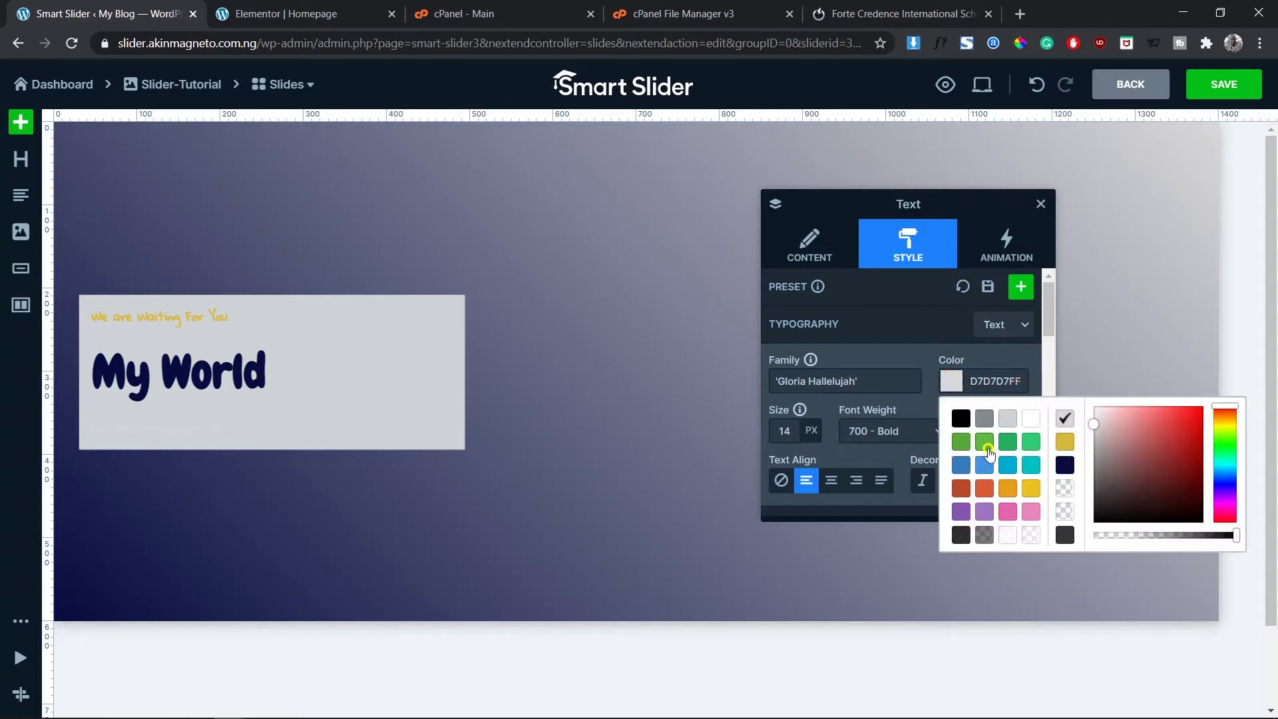
left_click(1063, 537)
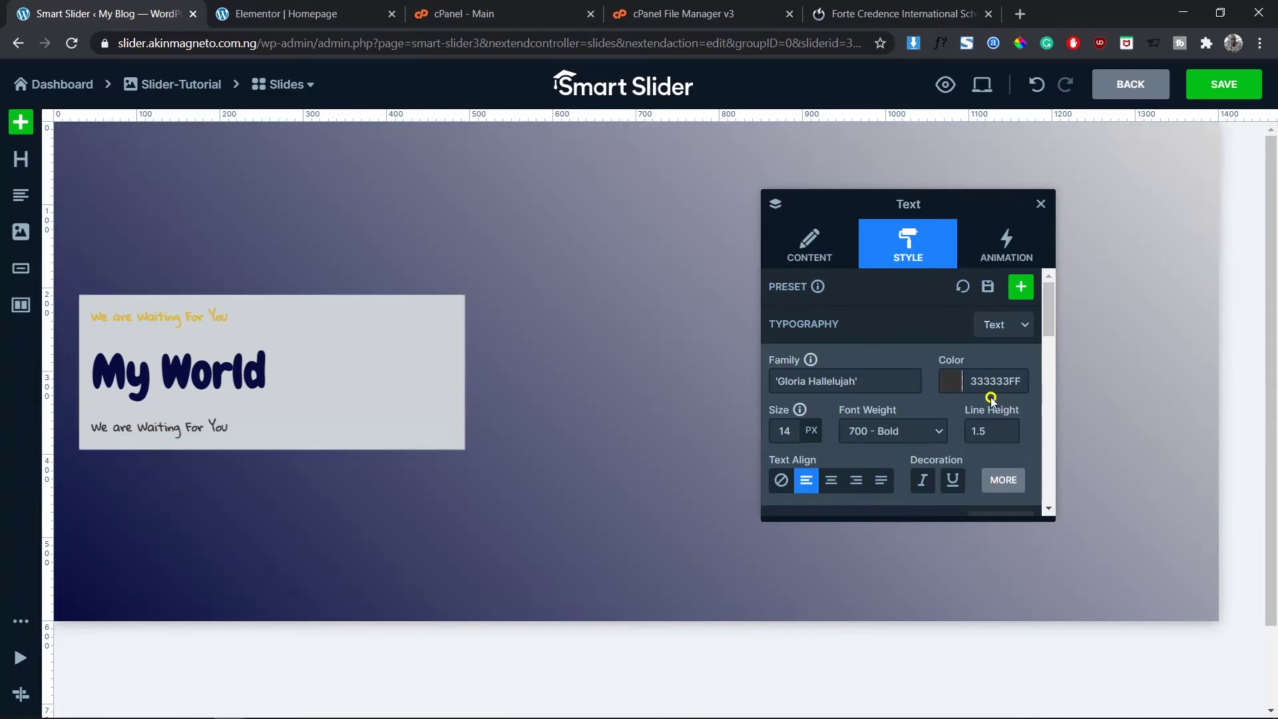
left_click_drag(973, 380, 1032, 380)
left_click(870, 366)
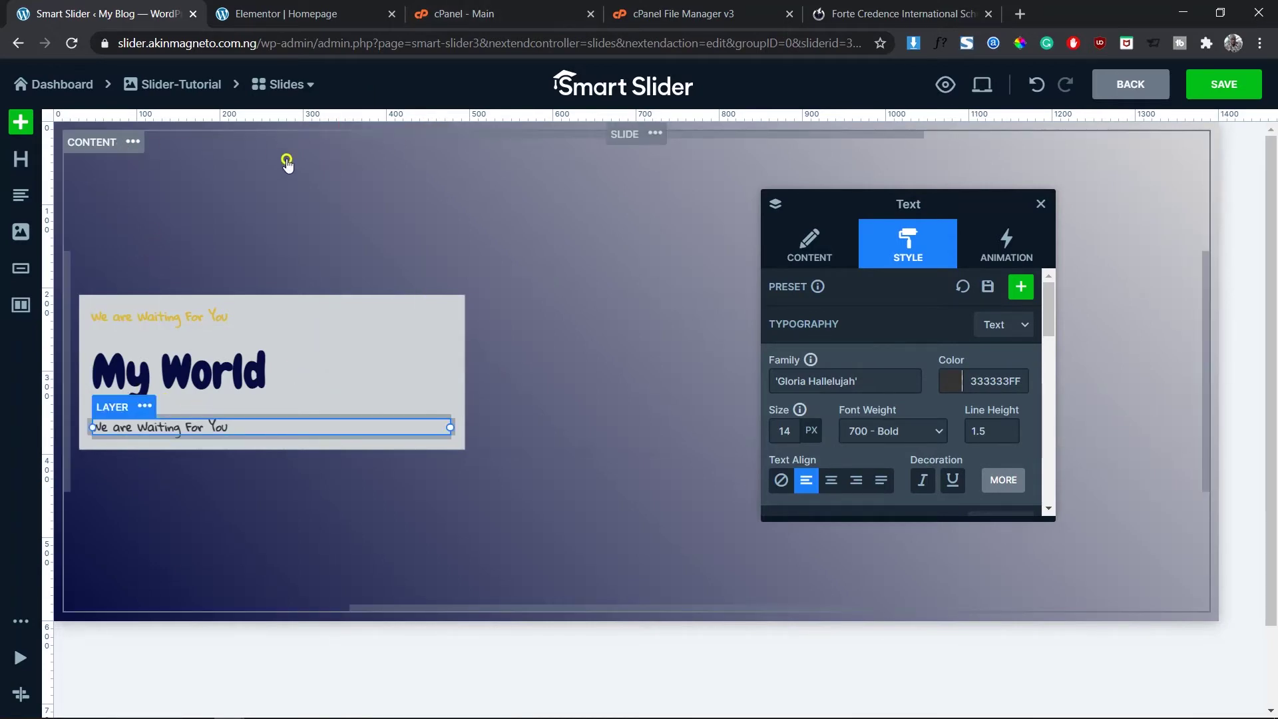
Search Google for "lorem ipsum" in a new browser tab.
key("ctrl+t")
type("o")
key("BackSpace")
key("BackSpace")
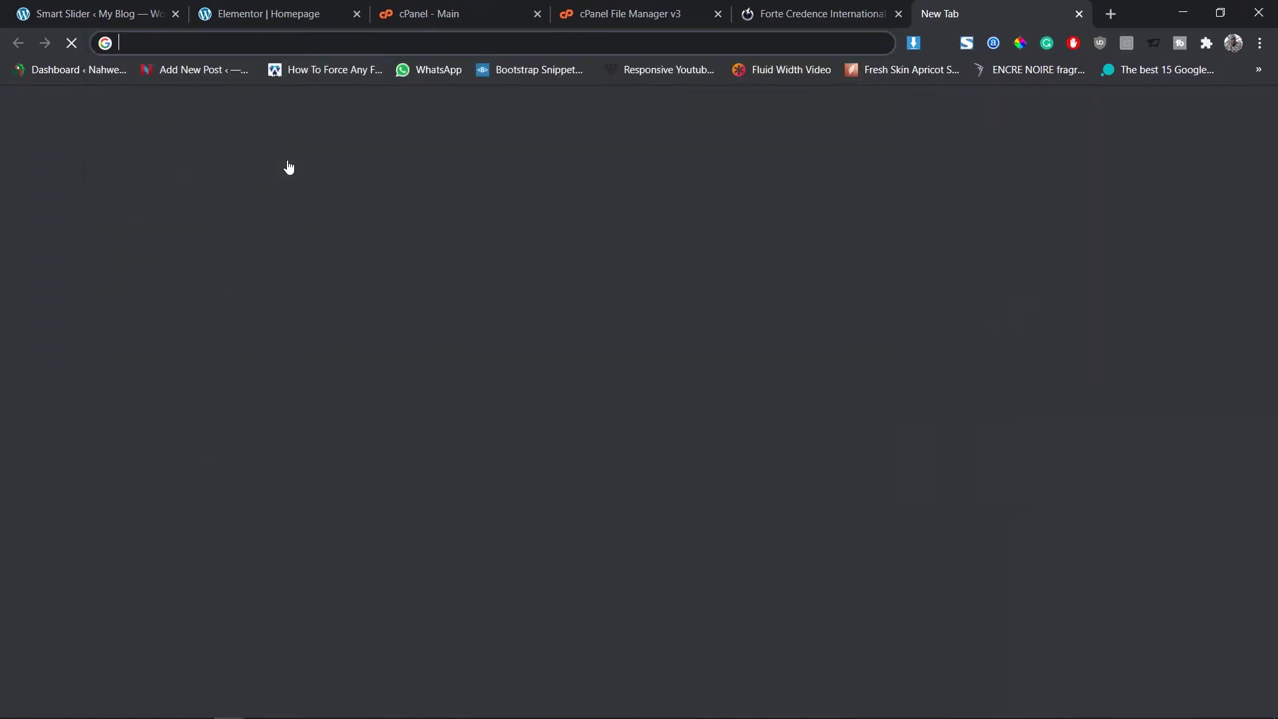
type("lorem ip")
type("sum")
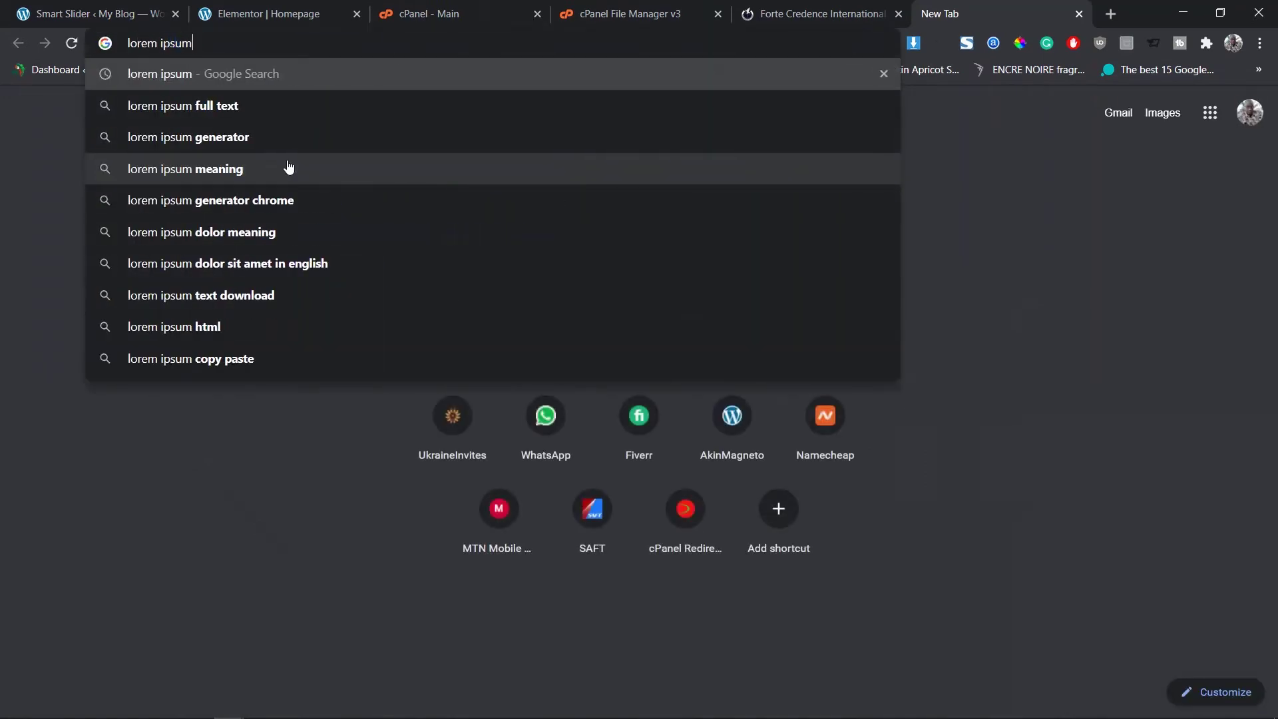
key("Return")
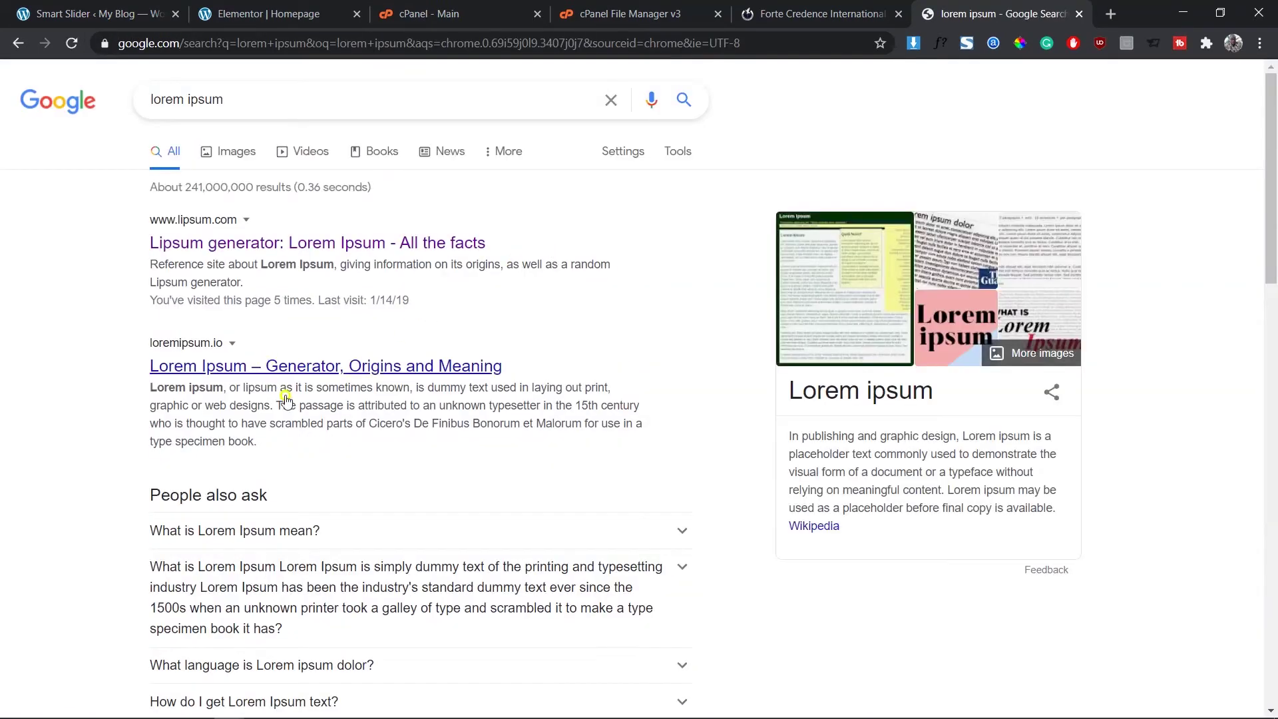
Copy the loremipsum.io result's description from "or lipsum as it is sometimes known" to its end and return to the Smart Slider editor.
left_click_drag(258, 442, 229, 389)
key("ctrl+c")
left_click(280, 13)
left_click(100, 14)
left_click(304, 7)
left_click(100, 14)
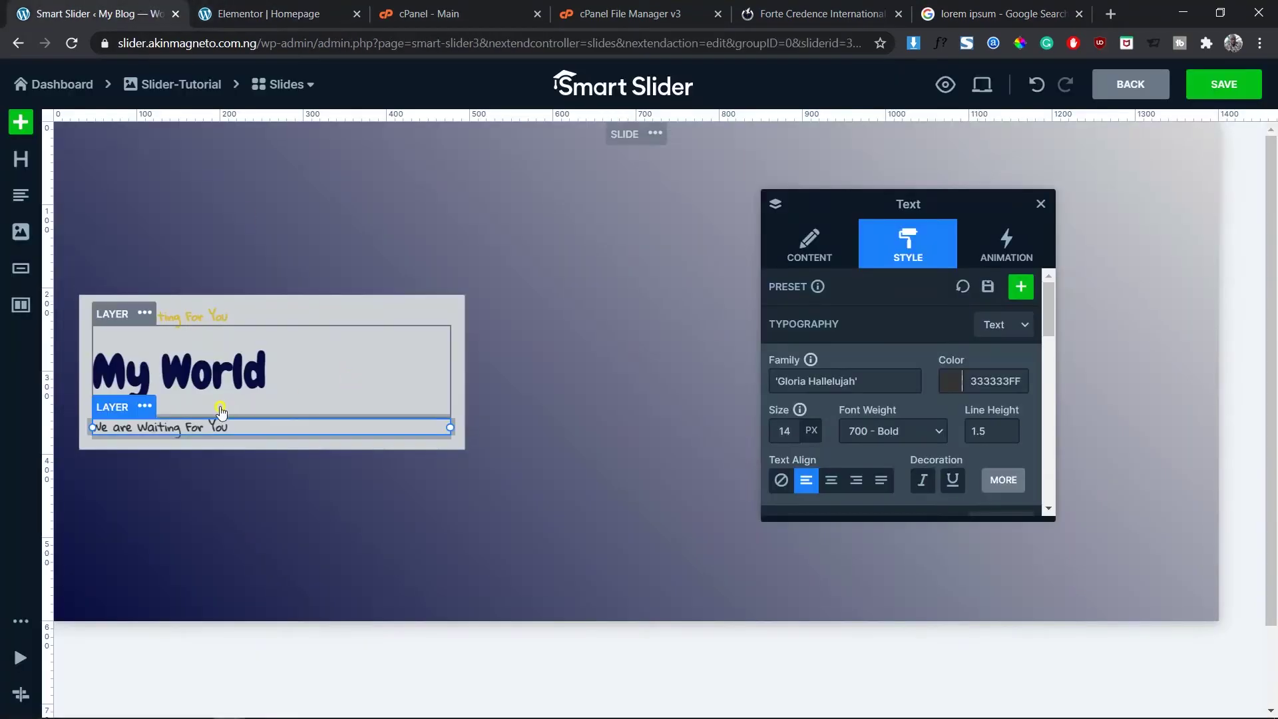
Replace the content of the text layer below the heading with the copied lorem ipsum description.
left_click(809, 264)
left_click(916, 394)
key("ctrl+a")
key("ctrl+v")
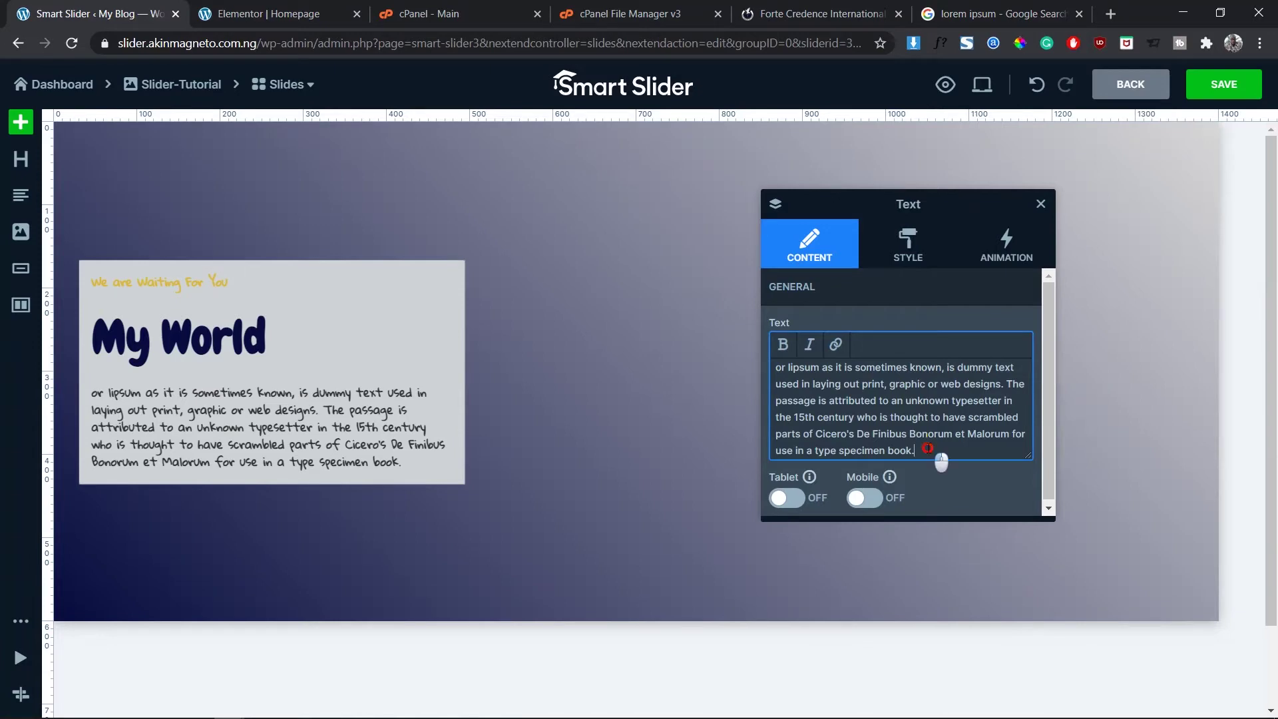
Set the line height of the lorem ipsum paragraph to 2 after trying 1.8.
left_click(1002, 250)
left_click(917, 244)
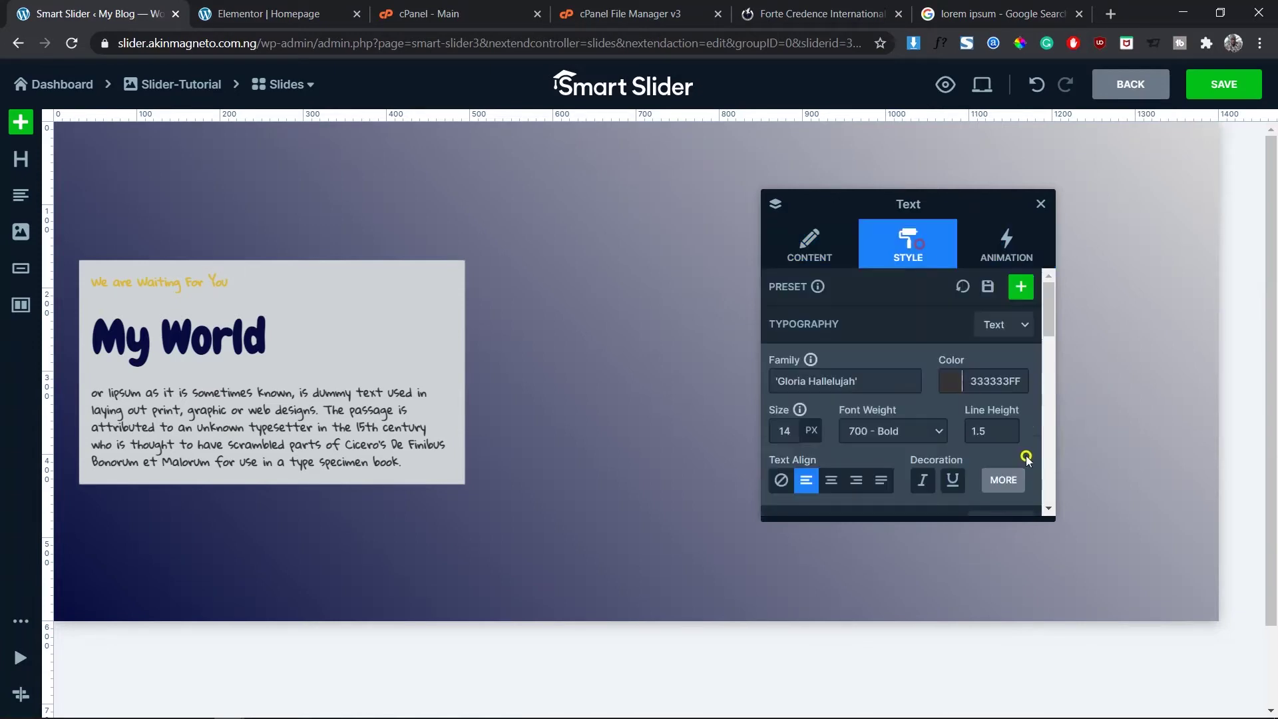
left_click(997, 442)
left_click(994, 392)
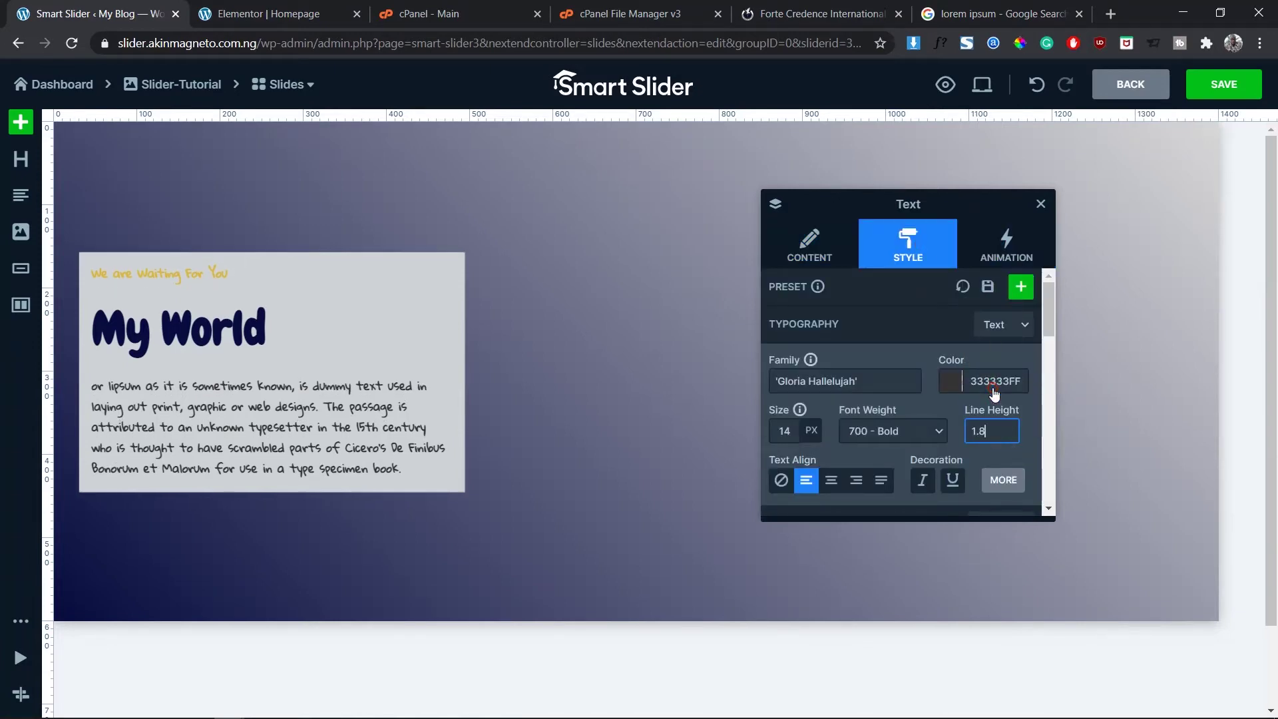
left_click(985, 411)
left_click(999, 428)
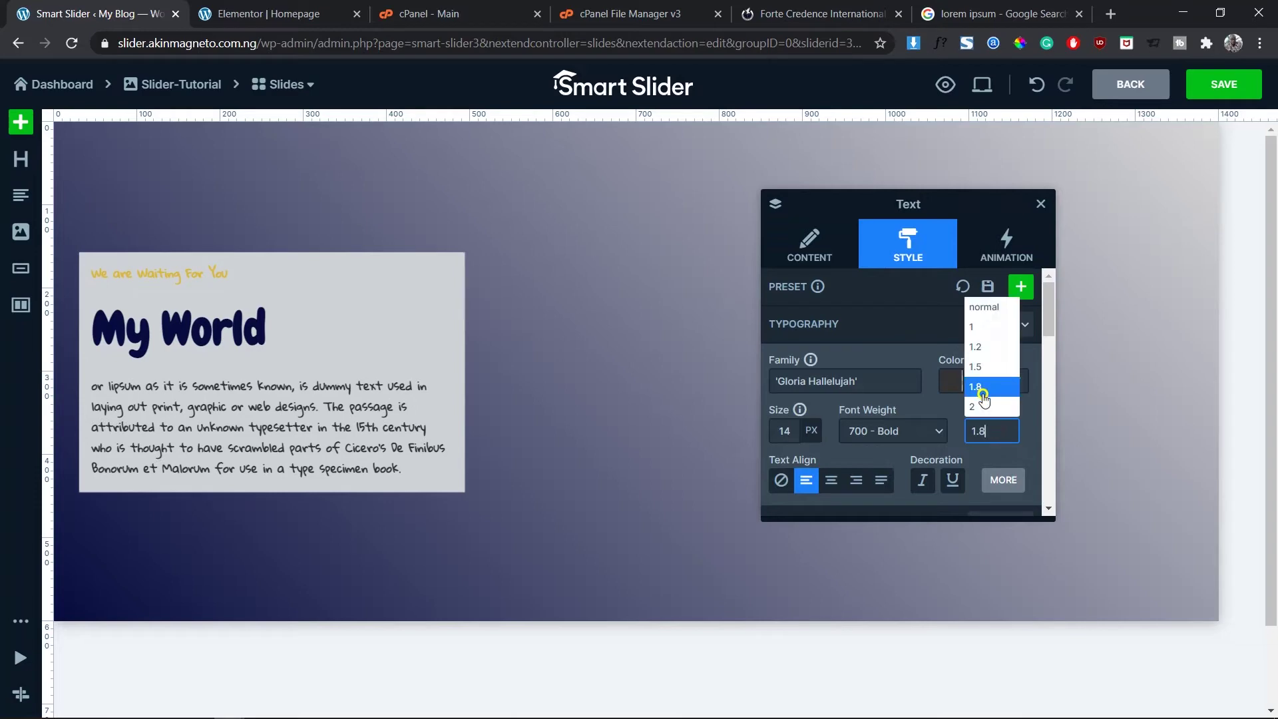
left_click(986, 410)
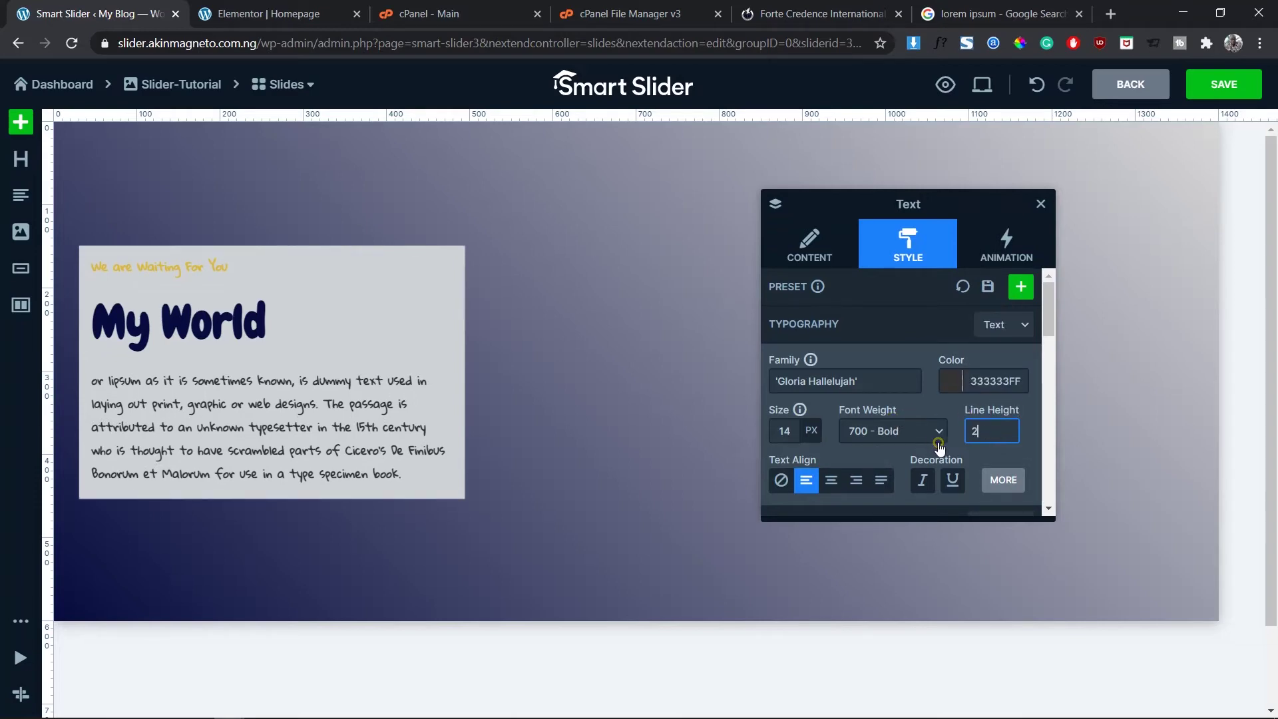
Look through the paragraph layer's background, border, spacing, responsive and size settings, and close its settings window.
scroll(939, 447, "down", 3)
scroll(940, 450, "up", 1)
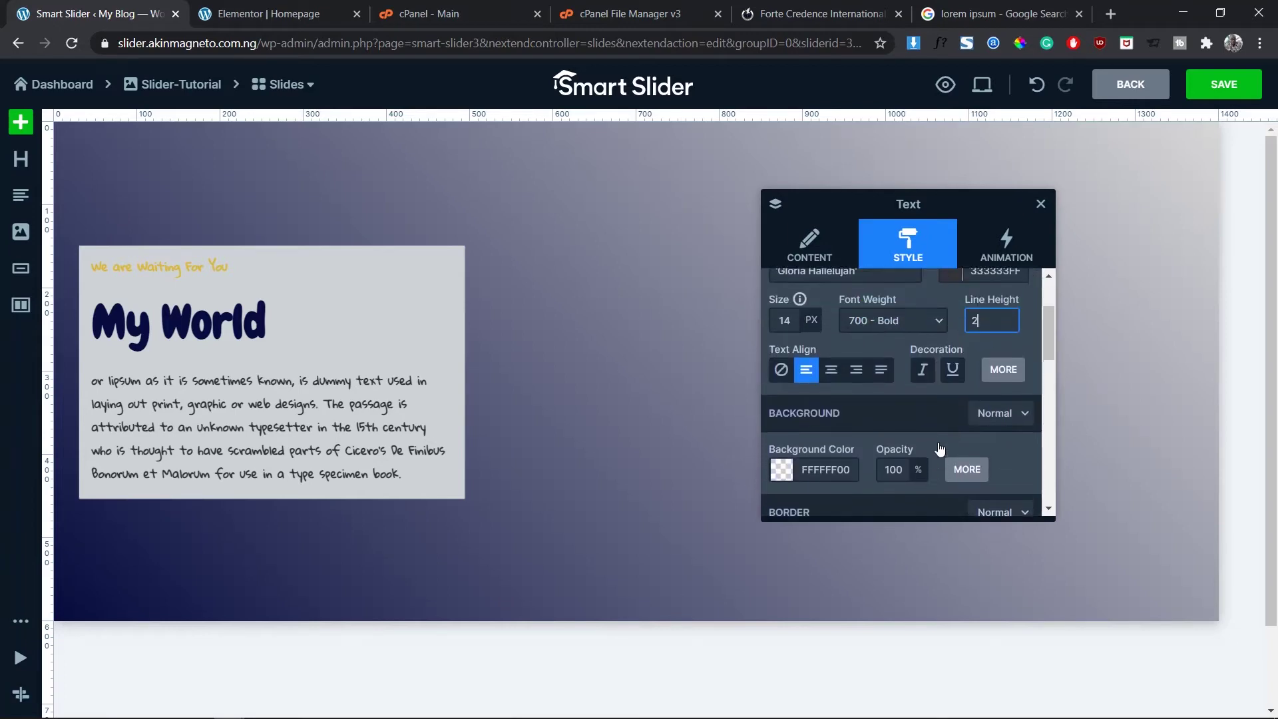
scroll(939, 428, "down", 3)
scroll(938, 430, "down", 2)
scroll(939, 430, "up", 2)
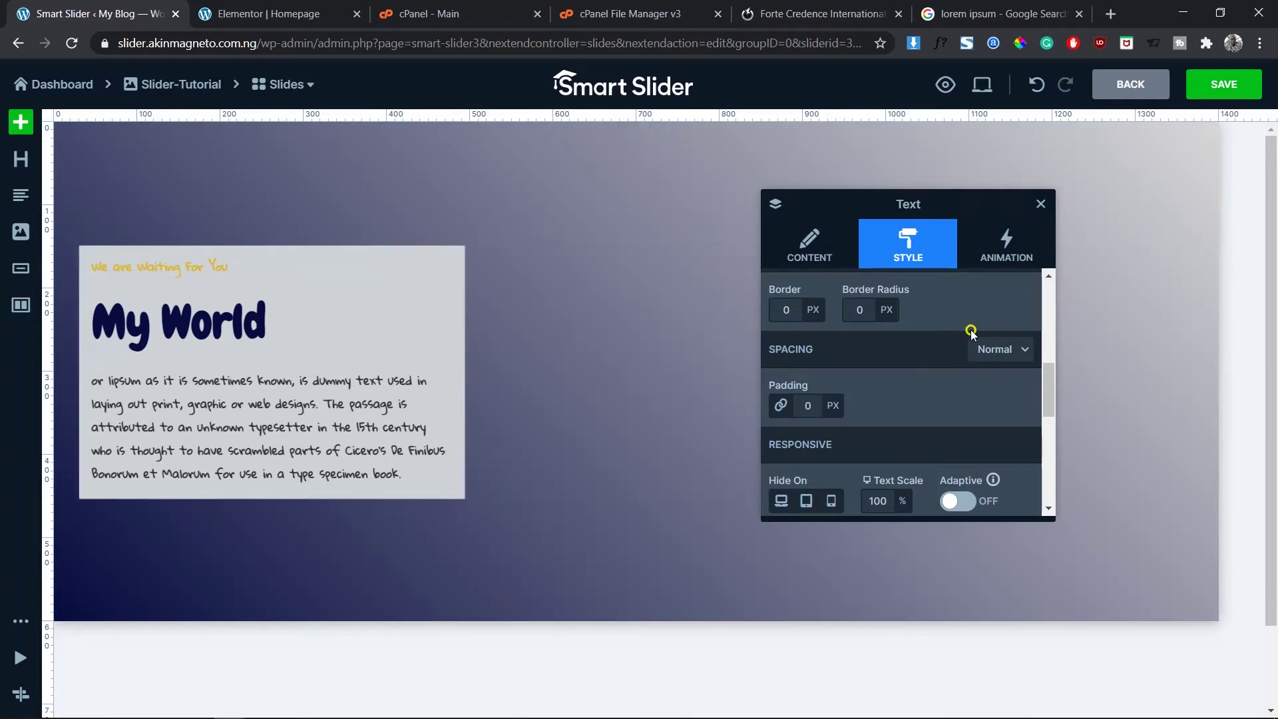
scroll(956, 377, "down", 3)
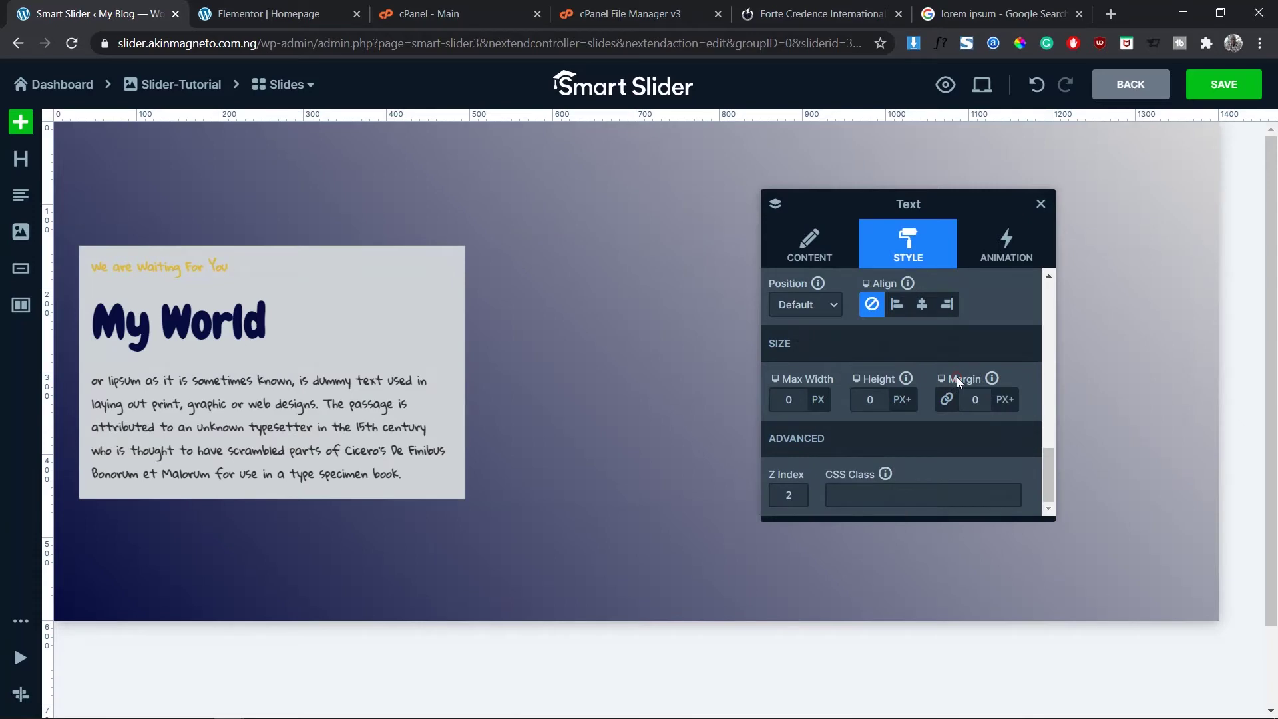
scroll(956, 377, "up", 10)
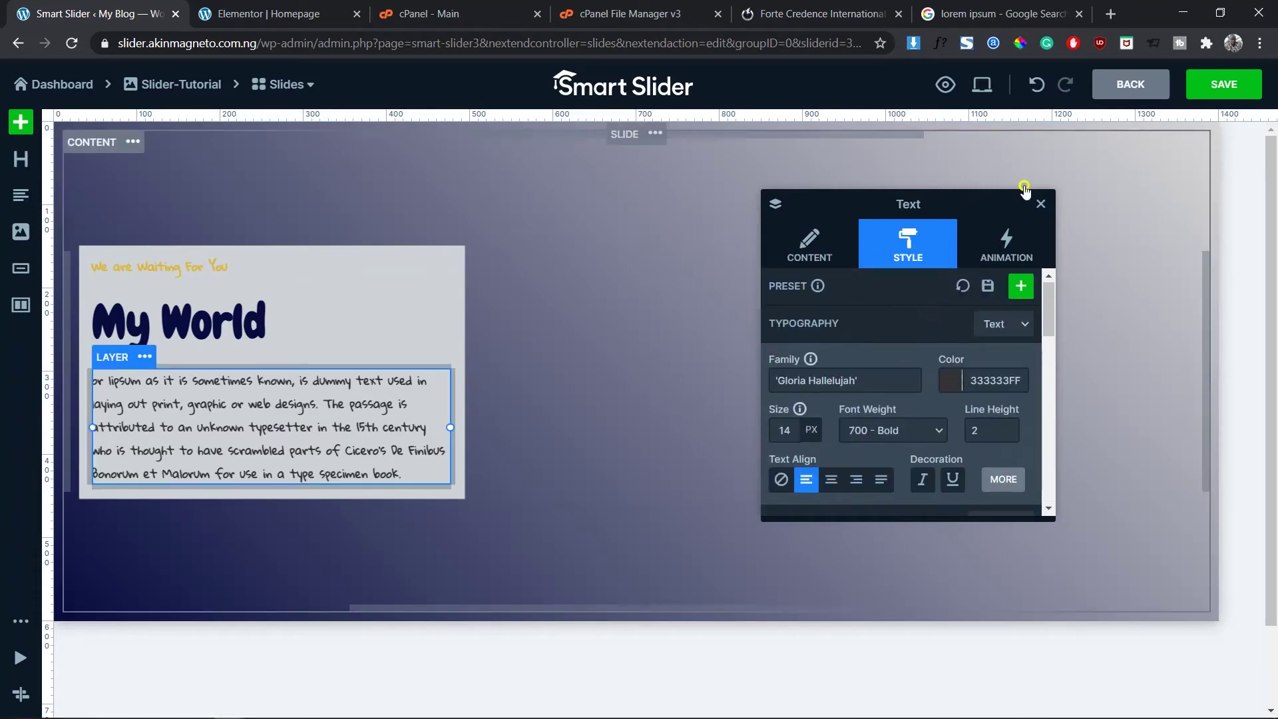
left_click(1040, 204)
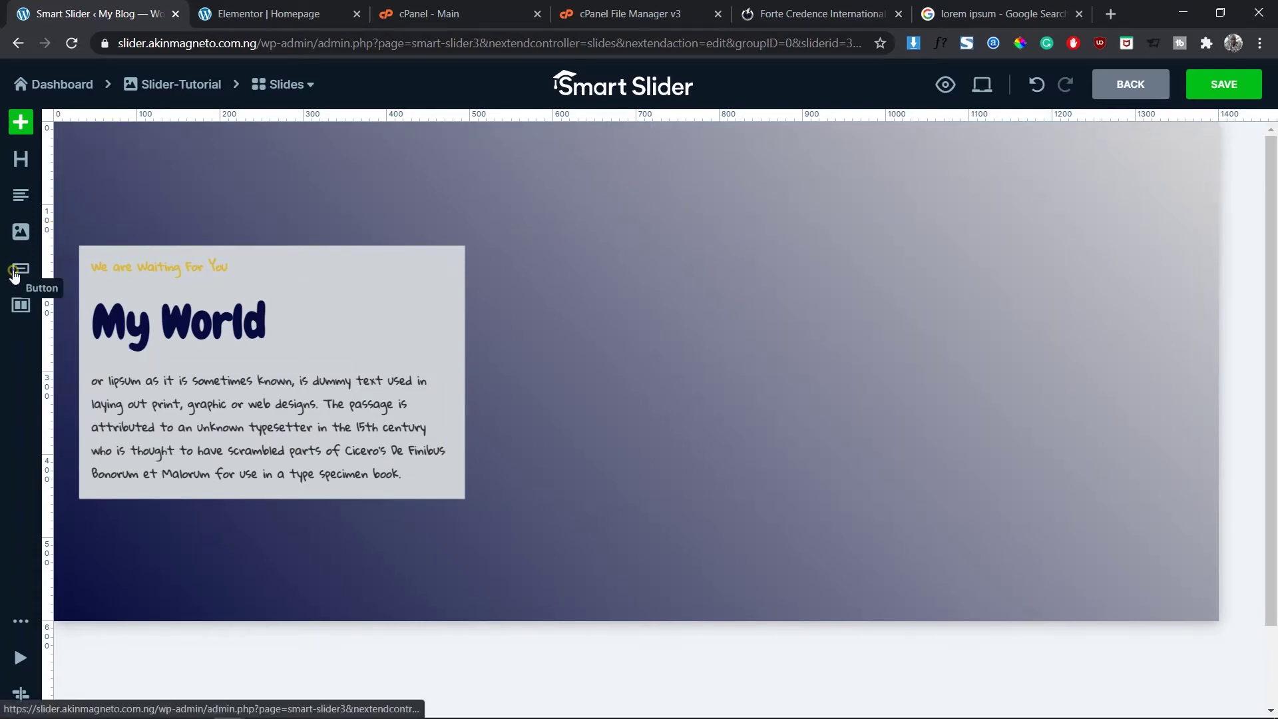
Add a button layer below the paragraph in the column and set its top margin to 30 px after trying 10.
left_click_drag(19, 281, 200, 489)
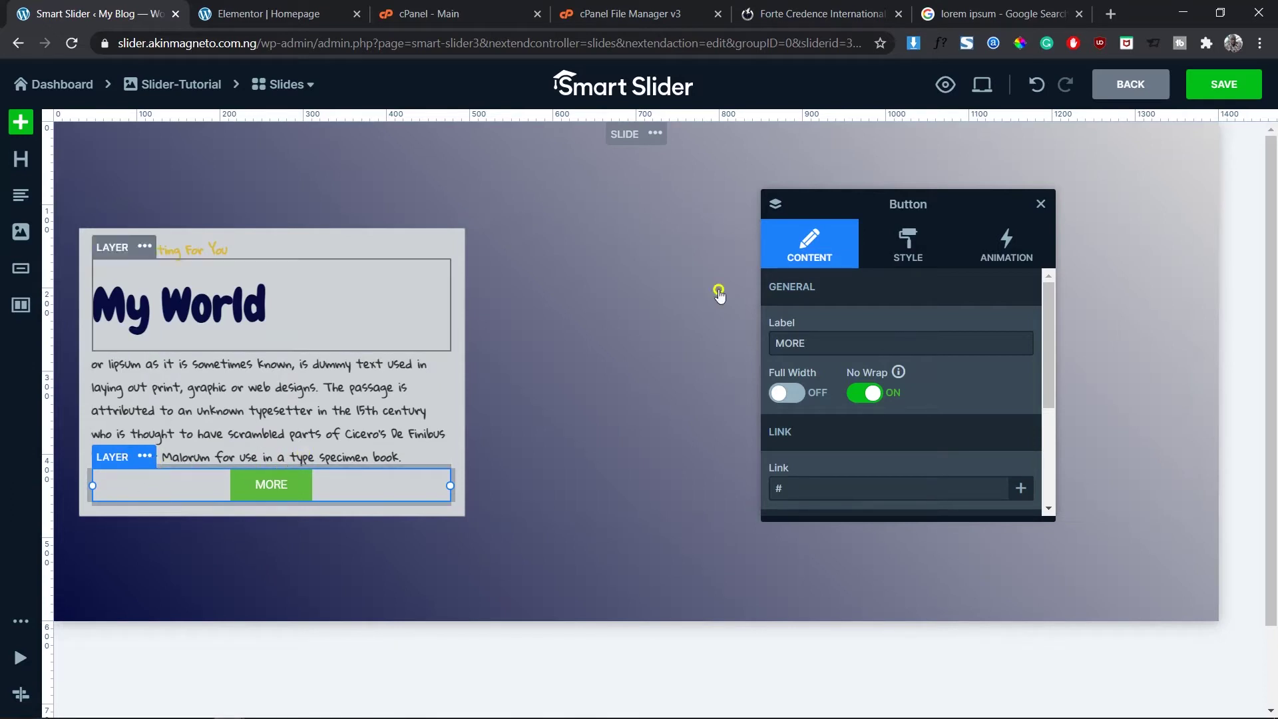
left_click(900, 255)
scroll(945, 430, "down", 3)
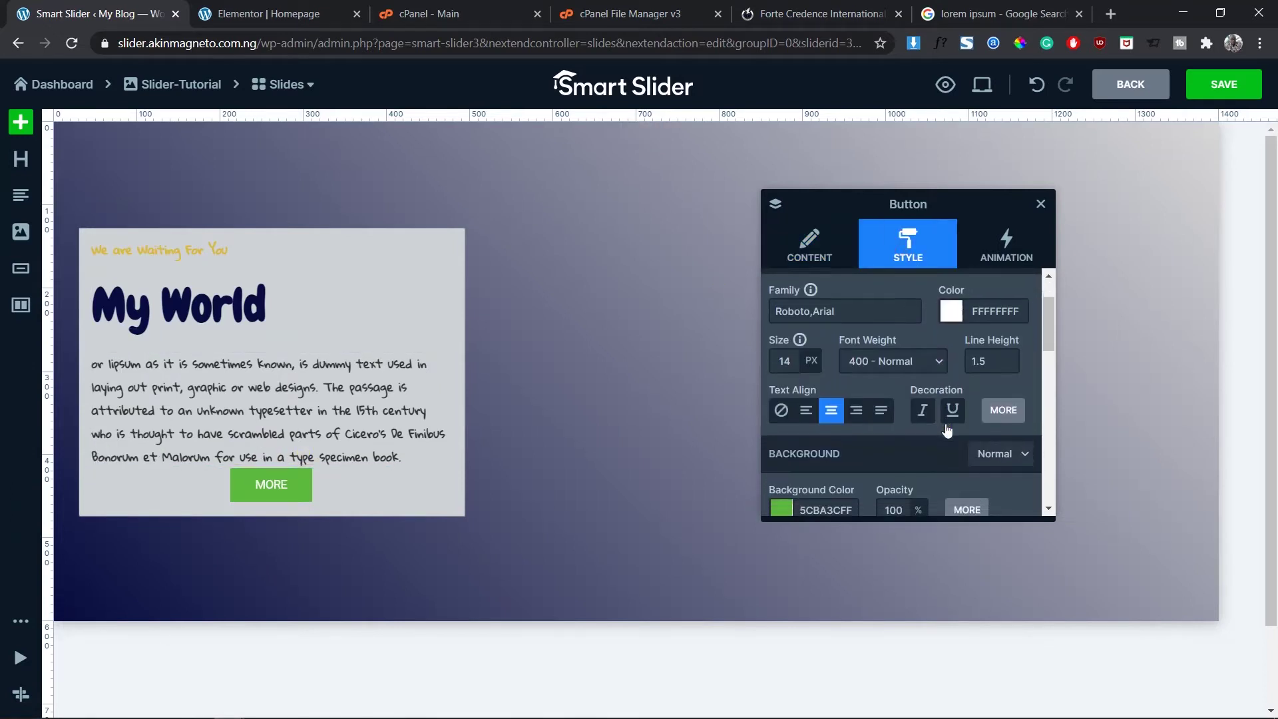
scroll(948, 431, "down", 3)
left_click(948, 399)
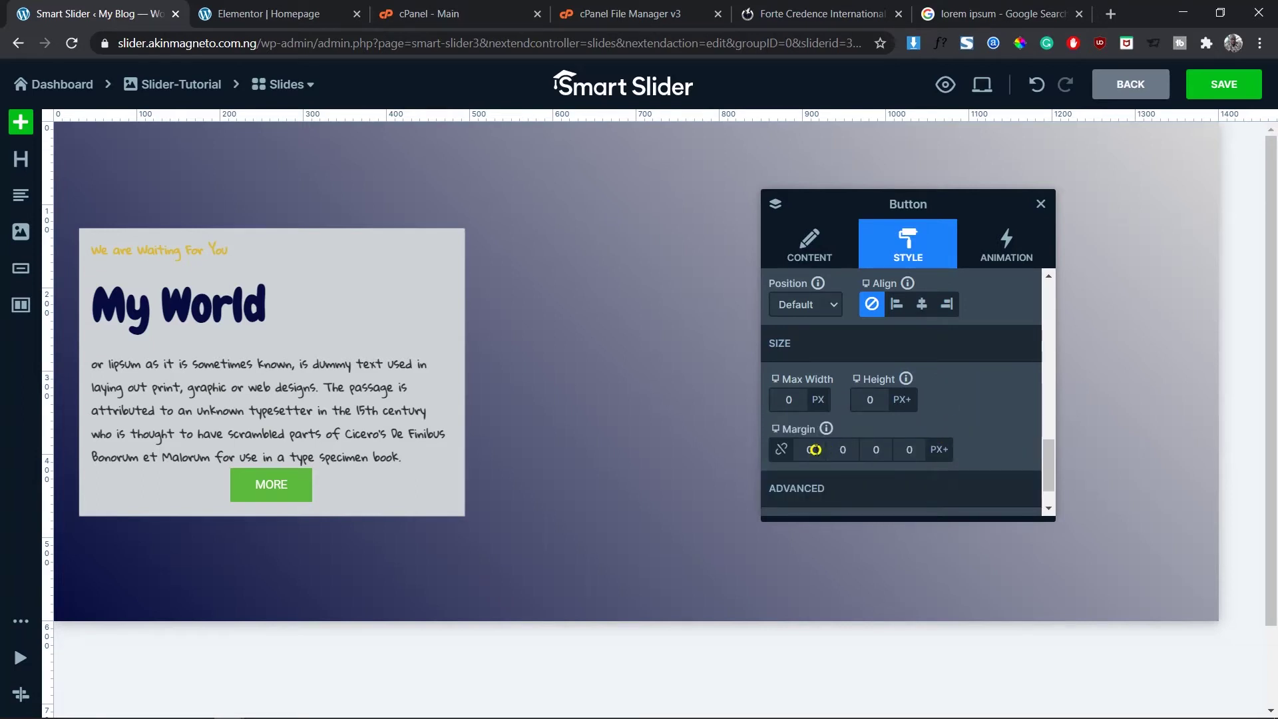
left_click(815, 450)
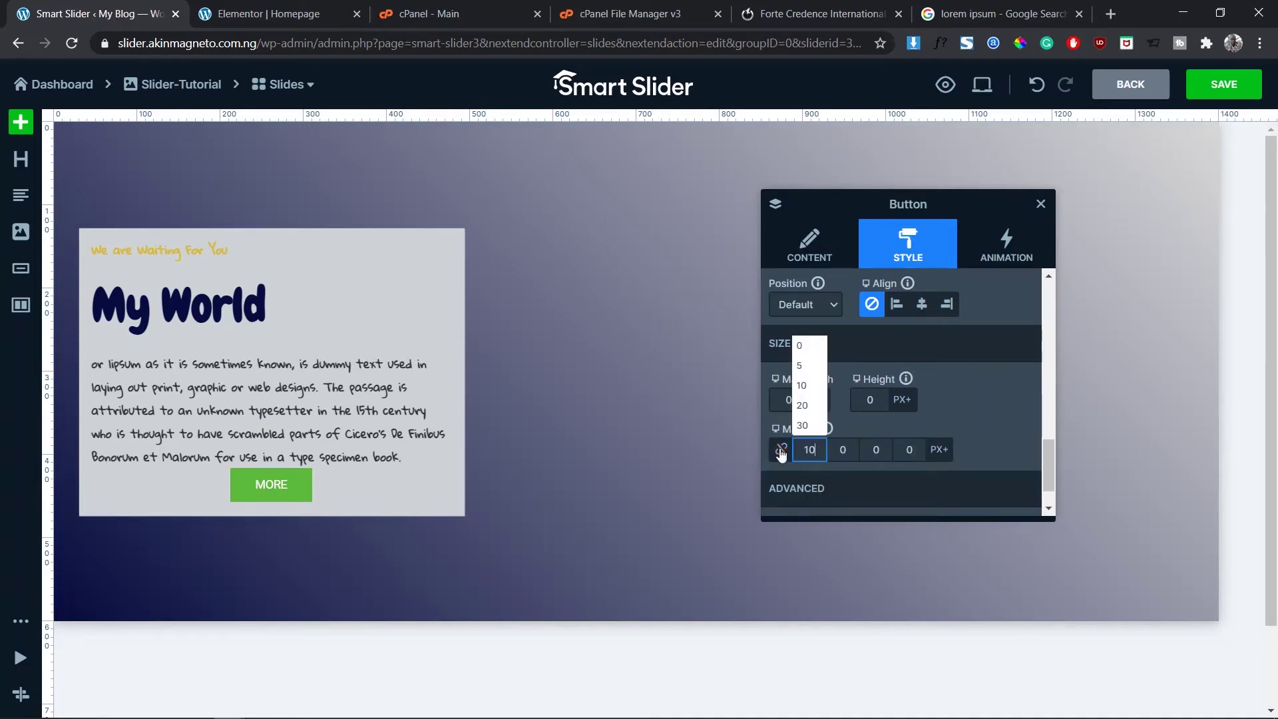
key("Return")
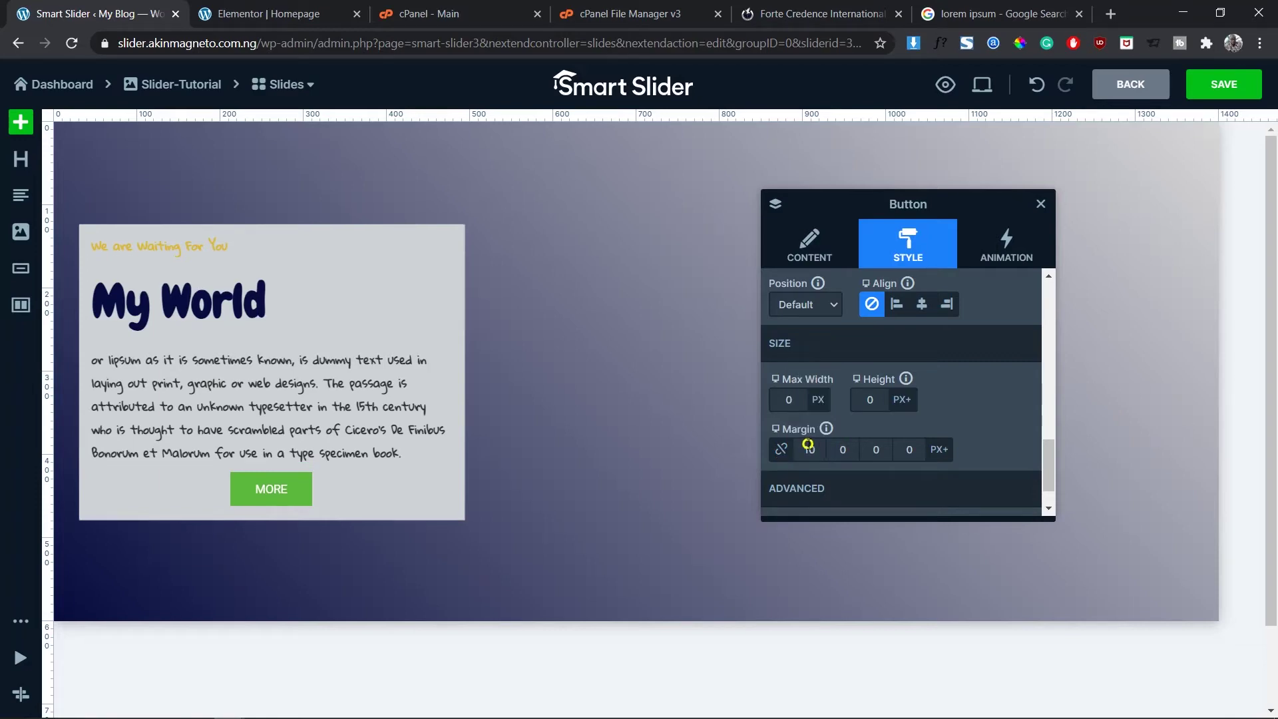
left_click(808, 446)
type("30")
key("Return")
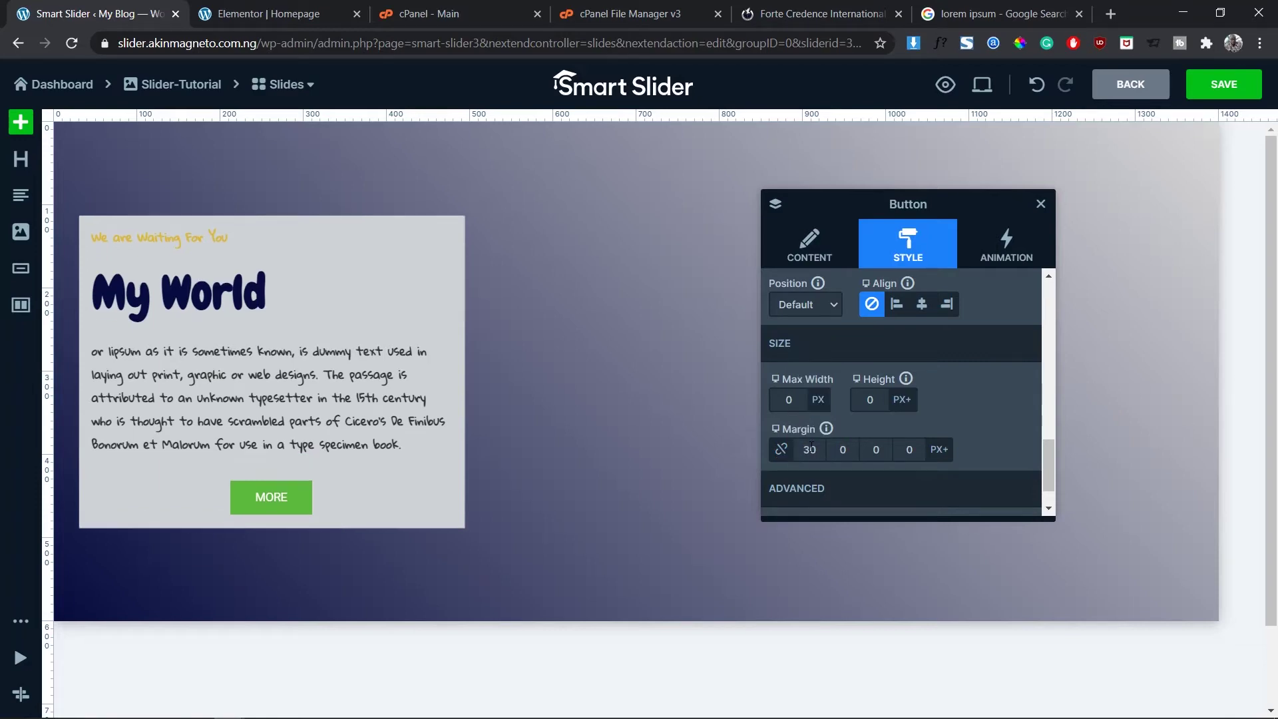
Check the MORE button's content settings and set its text alignment to left.
left_click(813, 260)
scroll(904, 453, "down", 3)
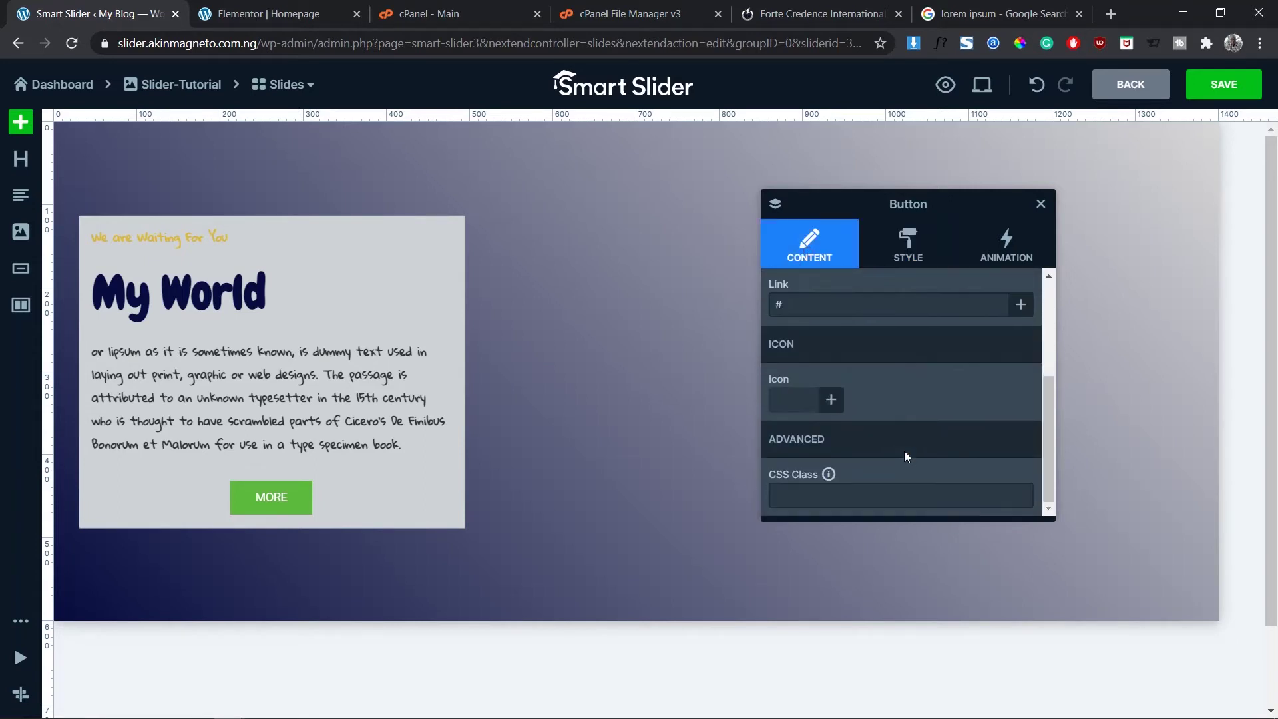
scroll(904, 450, "up", 3)
left_click(902, 246)
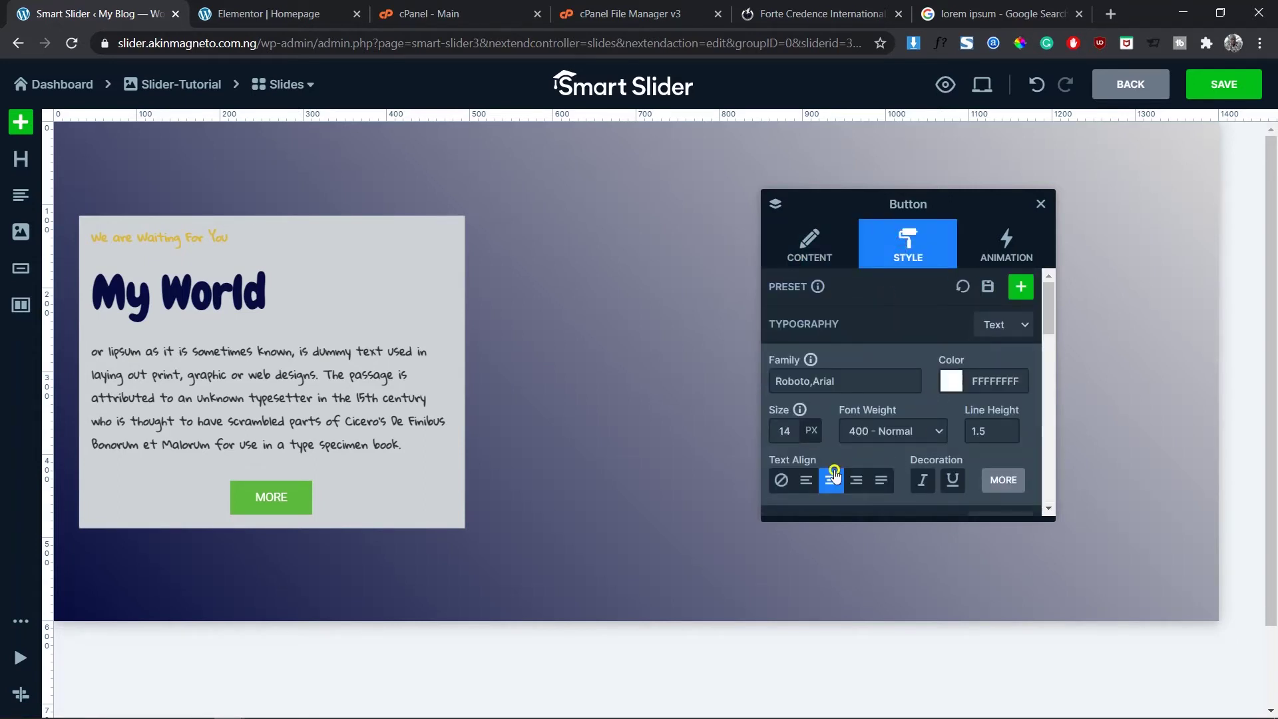
left_click(807, 480)
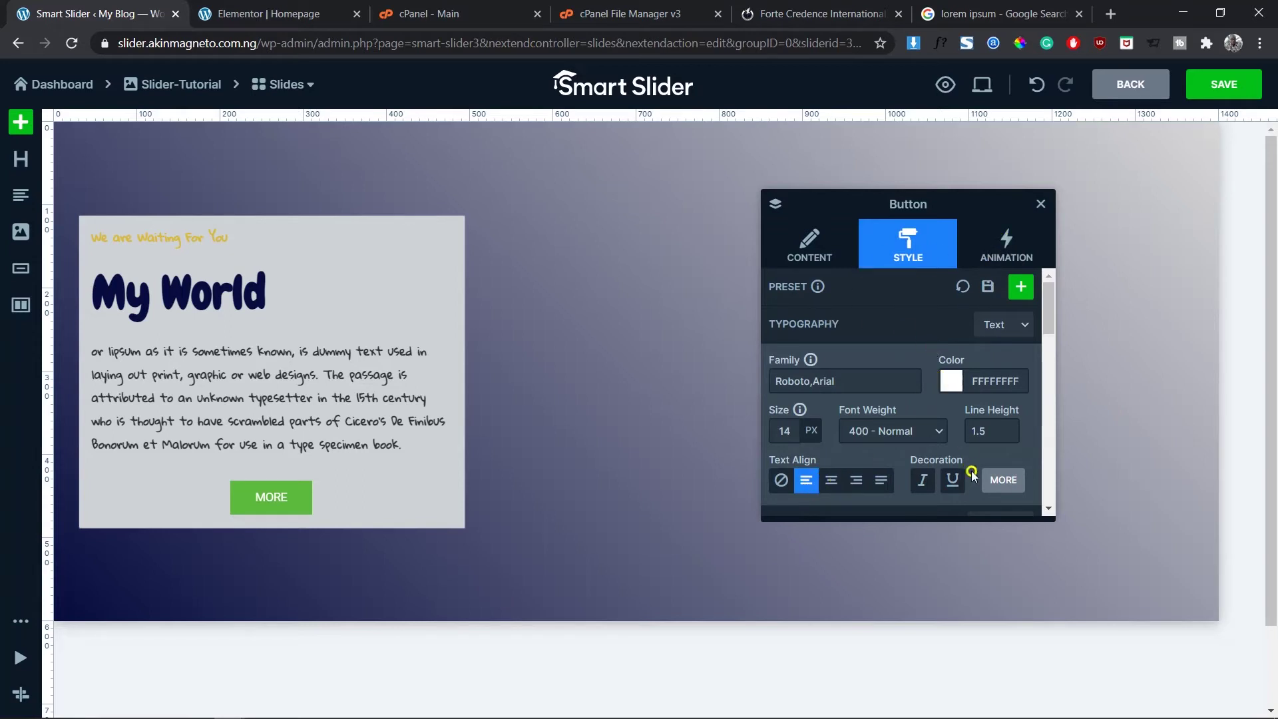
Align the MORE button layer to the left of its column and close its settings window.
scroll(972, 474, "down", 5)
left_click(896, 412)
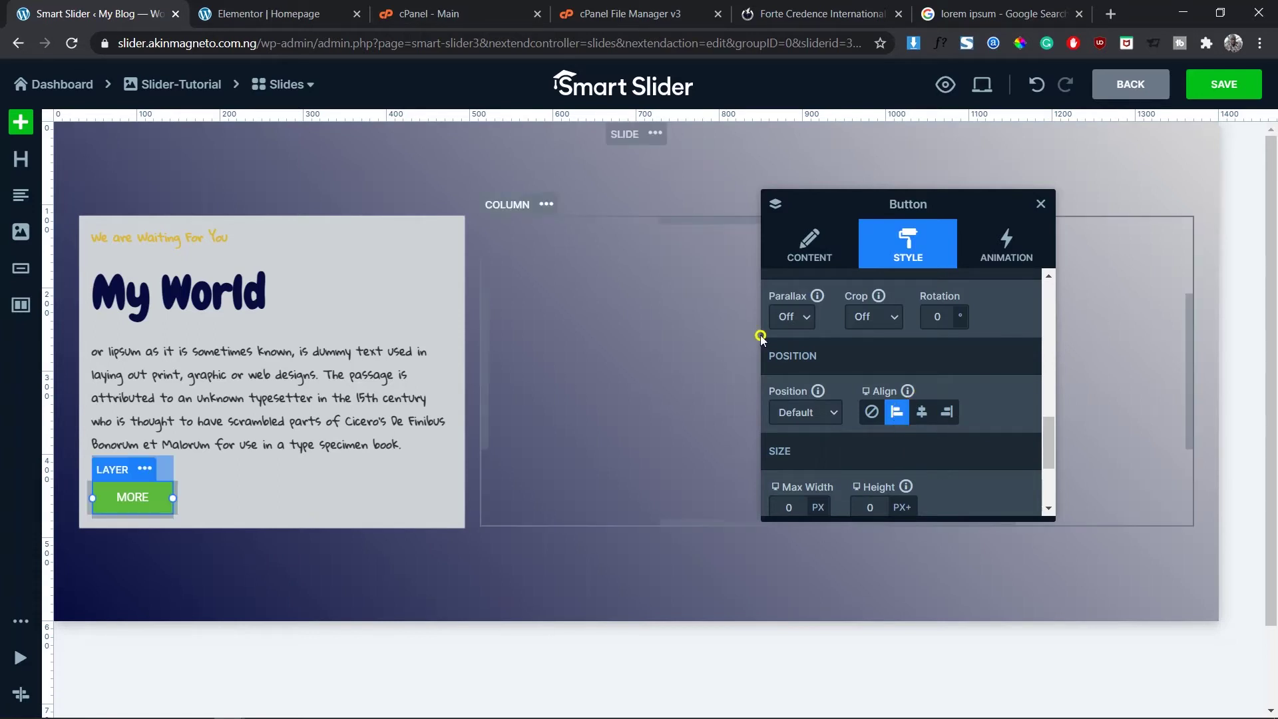
scroll(849, 320, "up", 5)
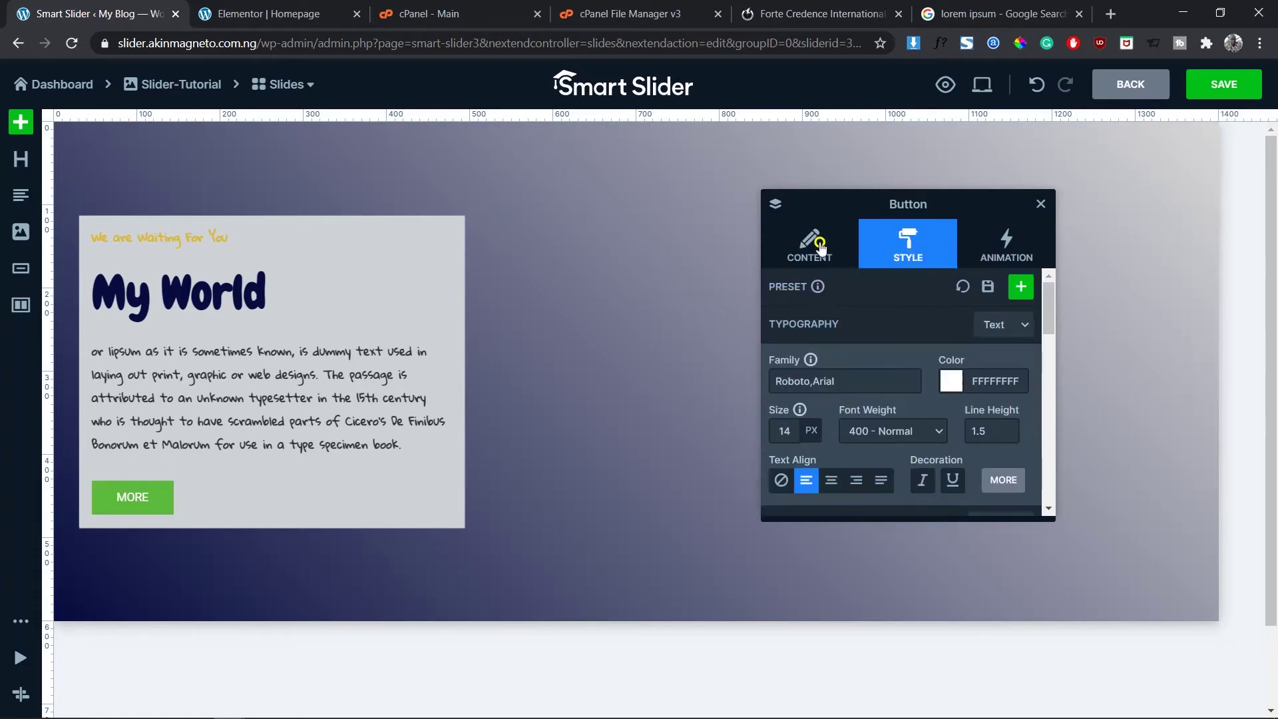
left_click(1041, 204)
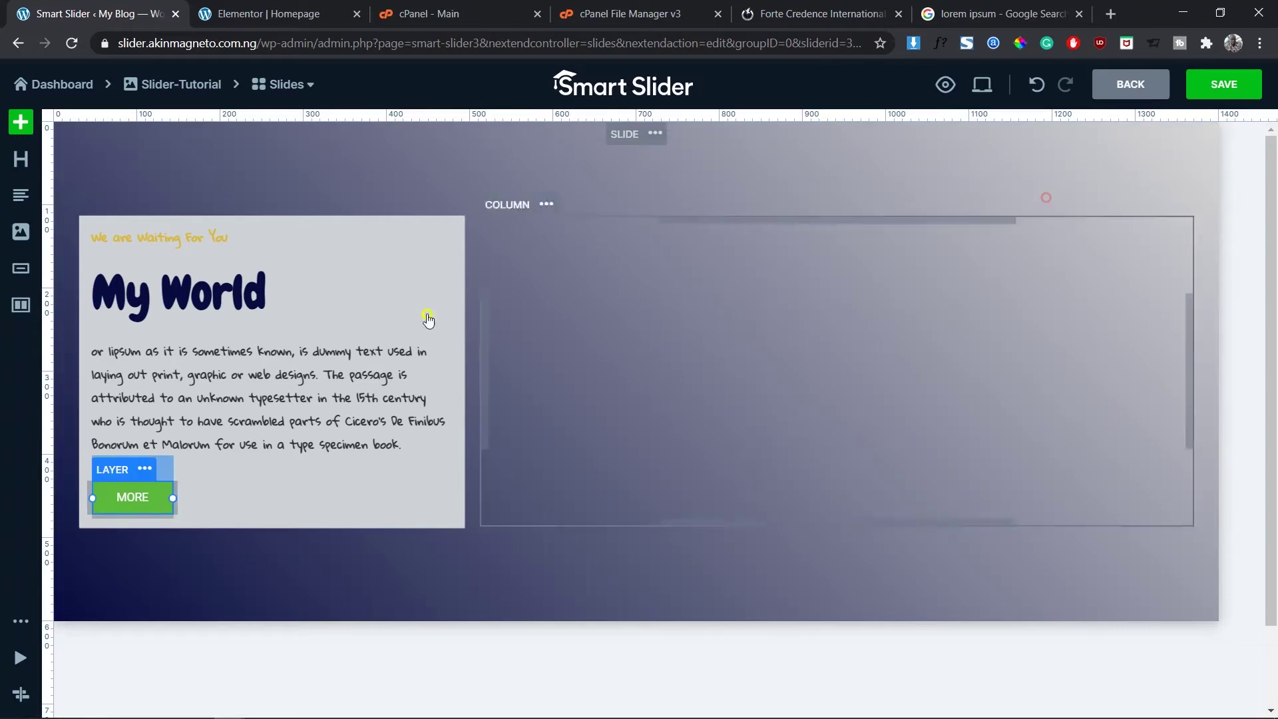
left_click(957, 637)
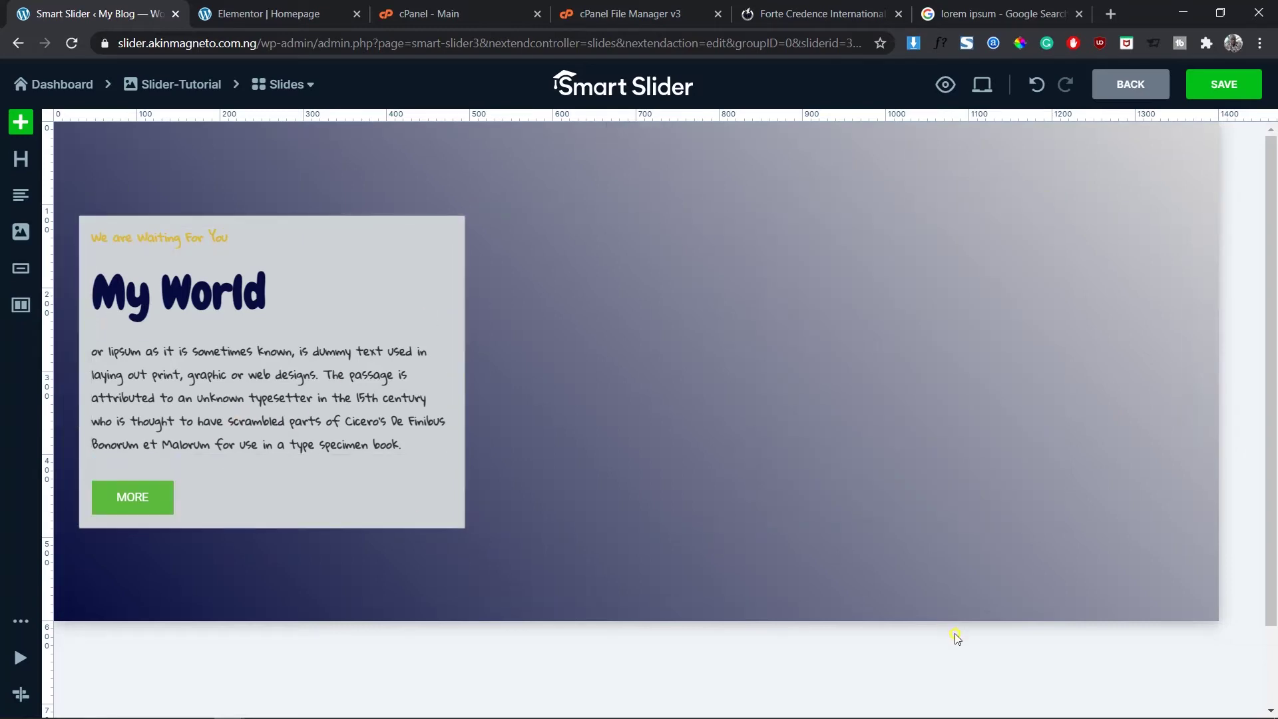
Preview the slide in its desktop state and close the preview.
left_click(945, 82)
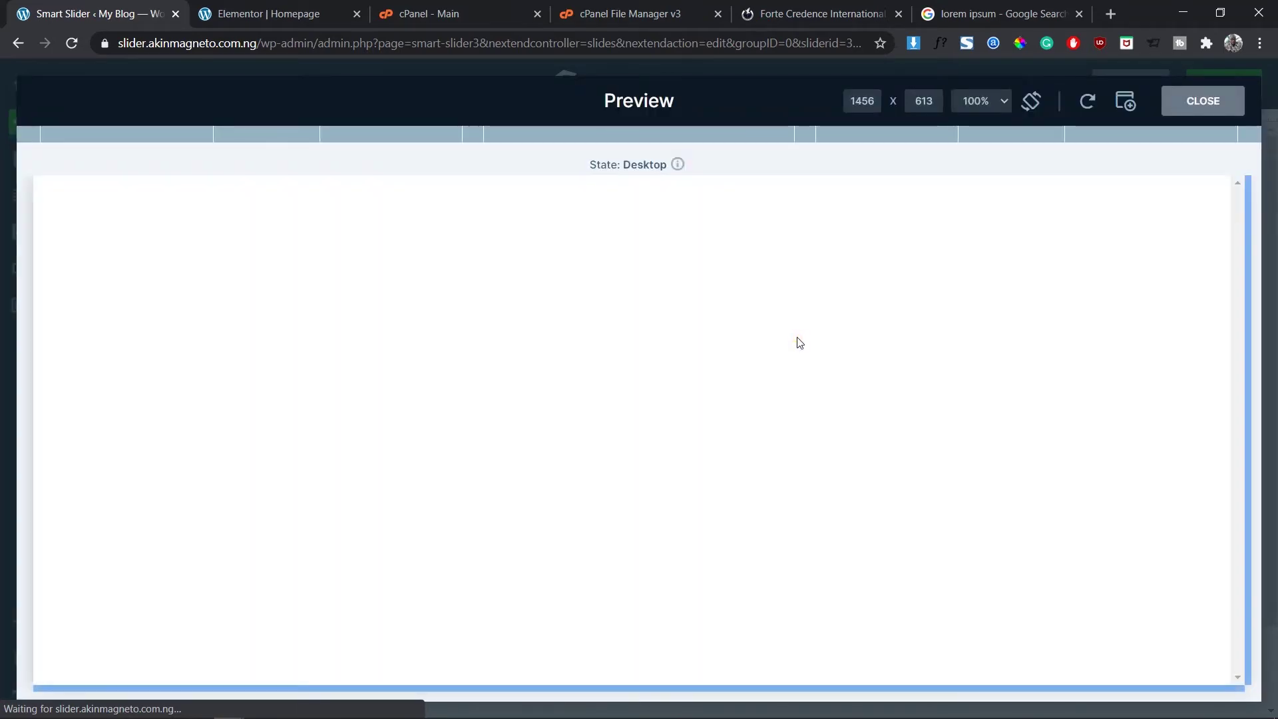
left_click(879, 448)
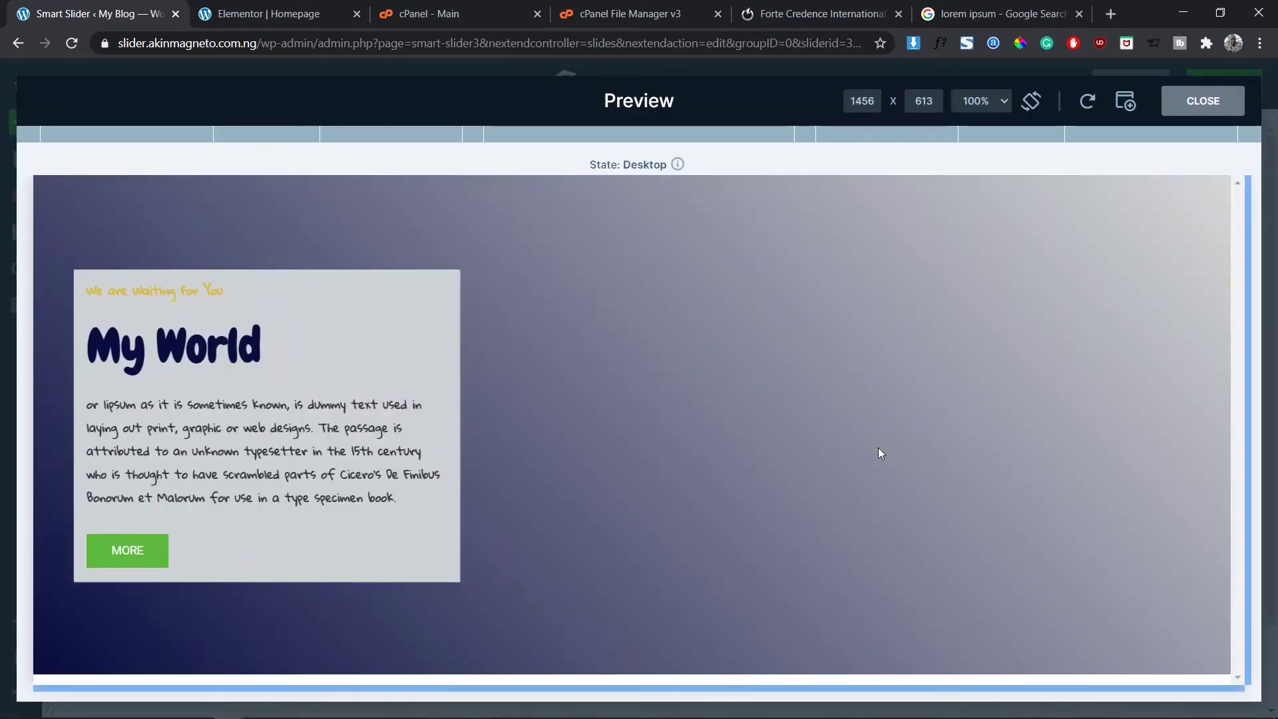
left_click(1214, 101)
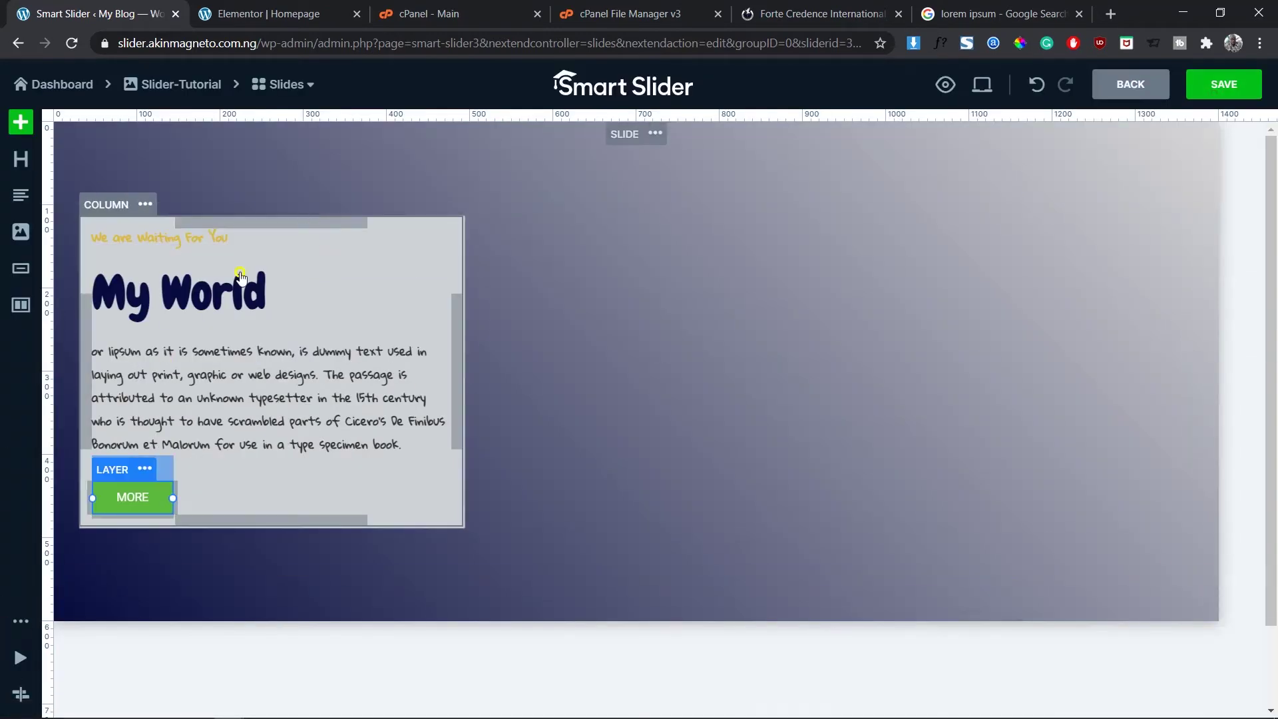
Open the slide's timeline and add a Left fade entrance animation to the column holding the text layers.
left_click(20, 696)
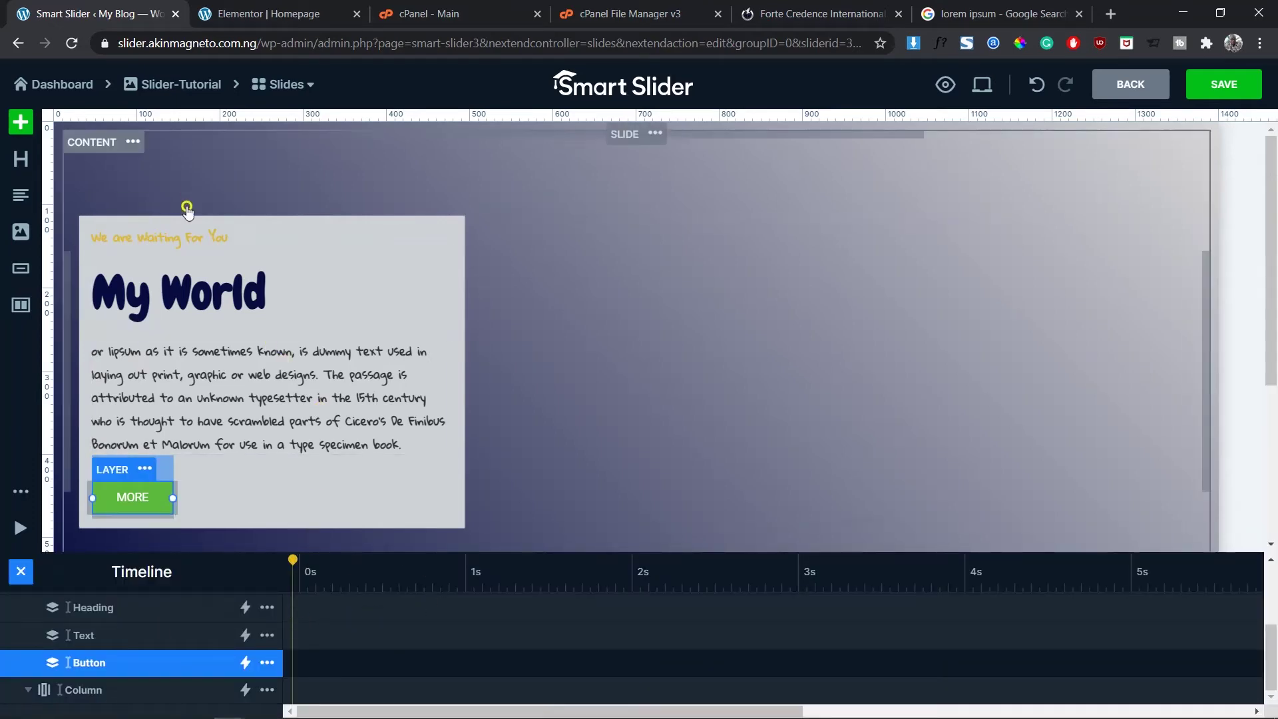
scroll(253, 634, "up", 2)
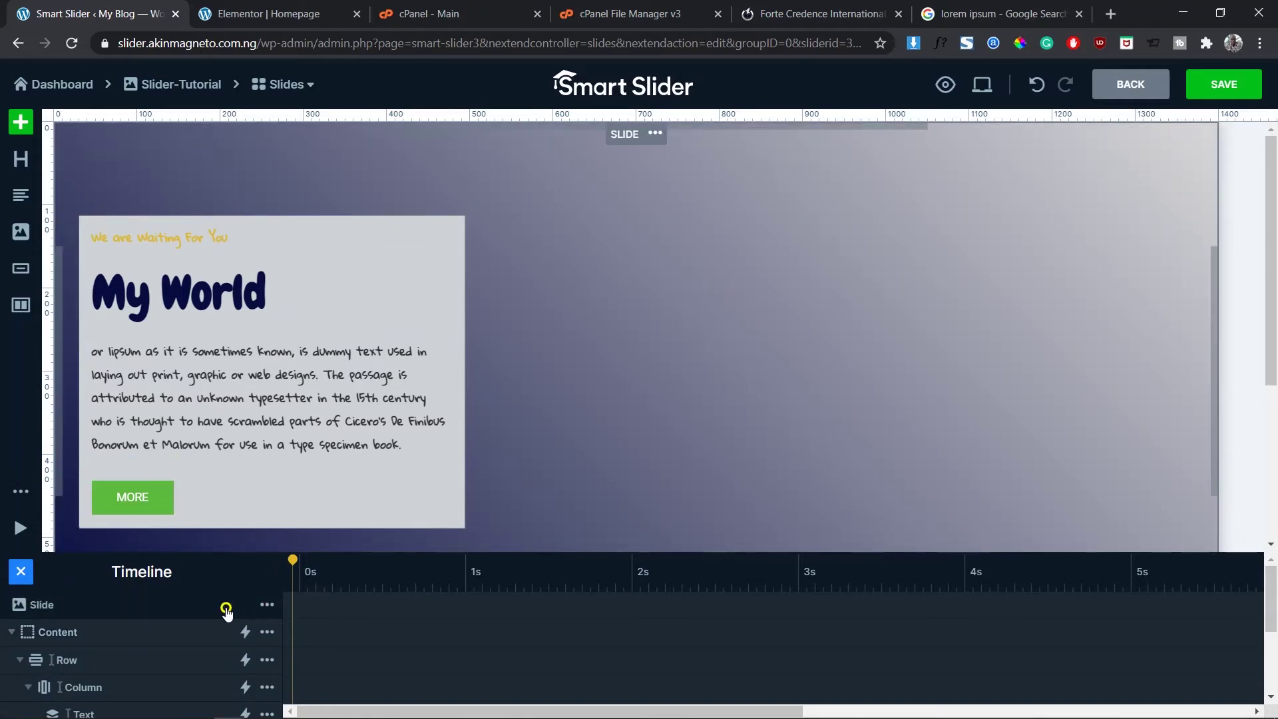
left_click(213, 632)
left_click(205, 661)
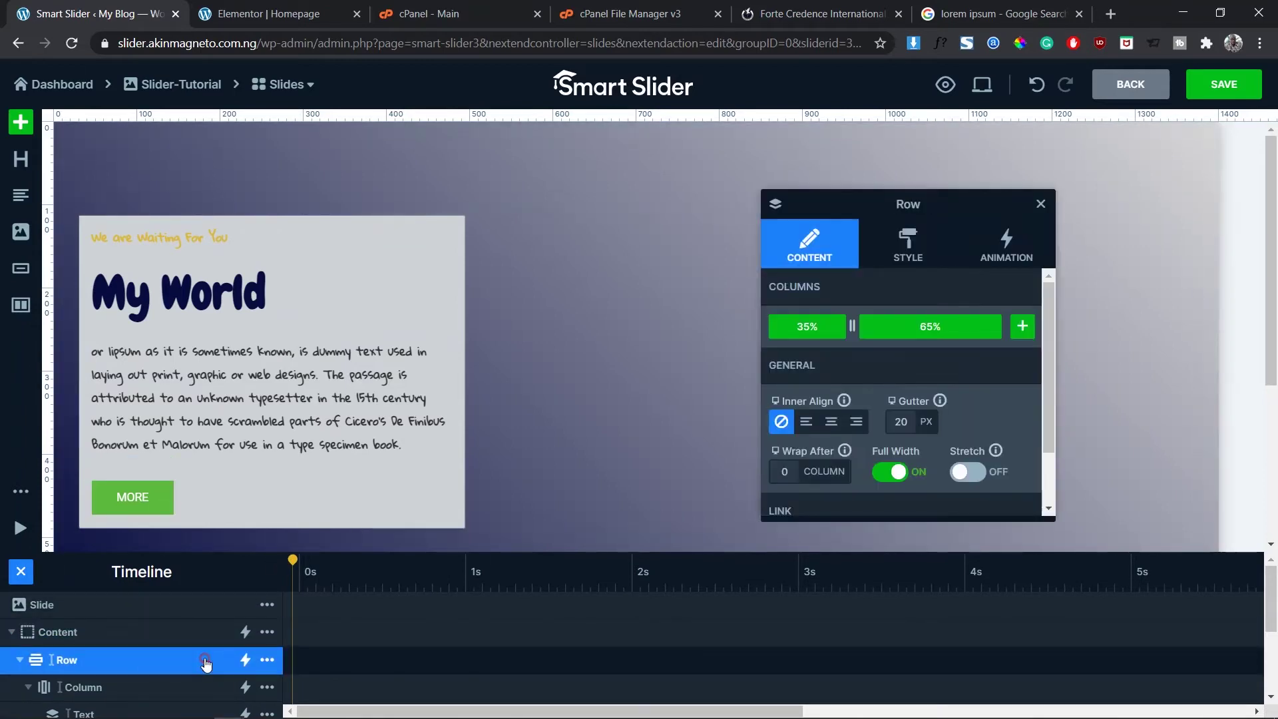
left_click(238, 685)
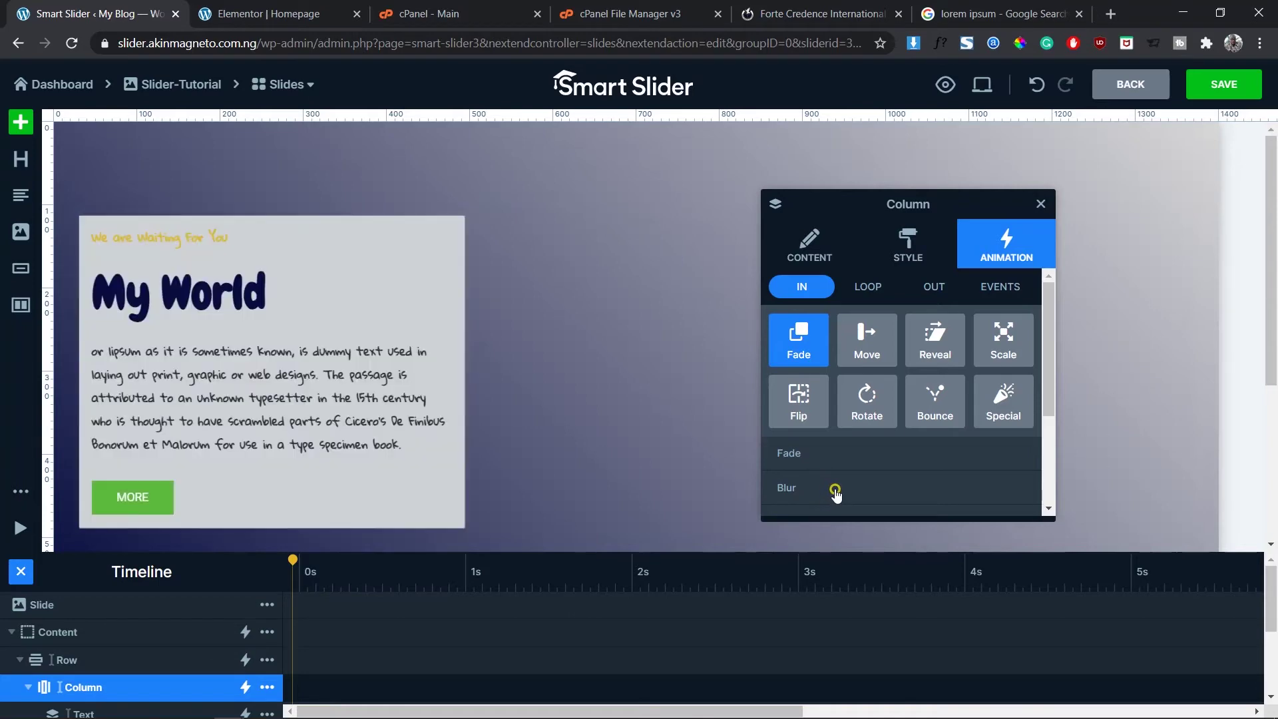
left_click(820, 452)
left_click(836, 476)
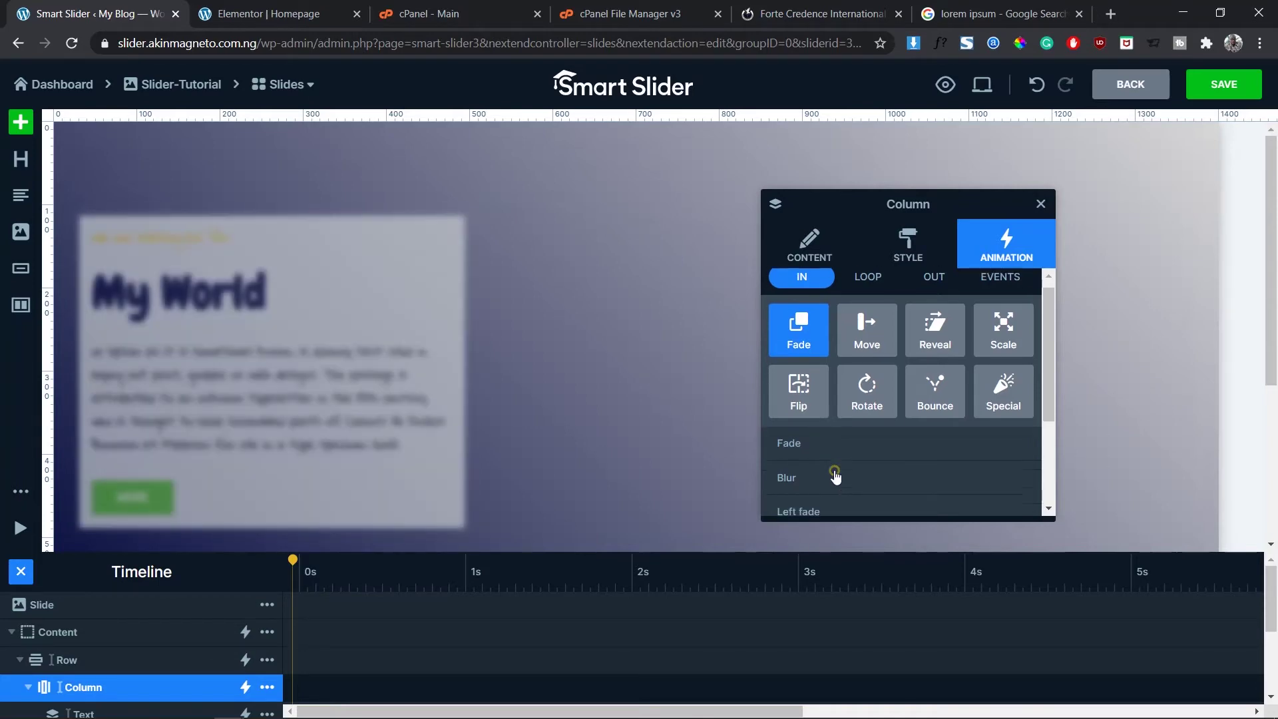
scroll(838, 486, "down", 1)
left_click(825, 472)
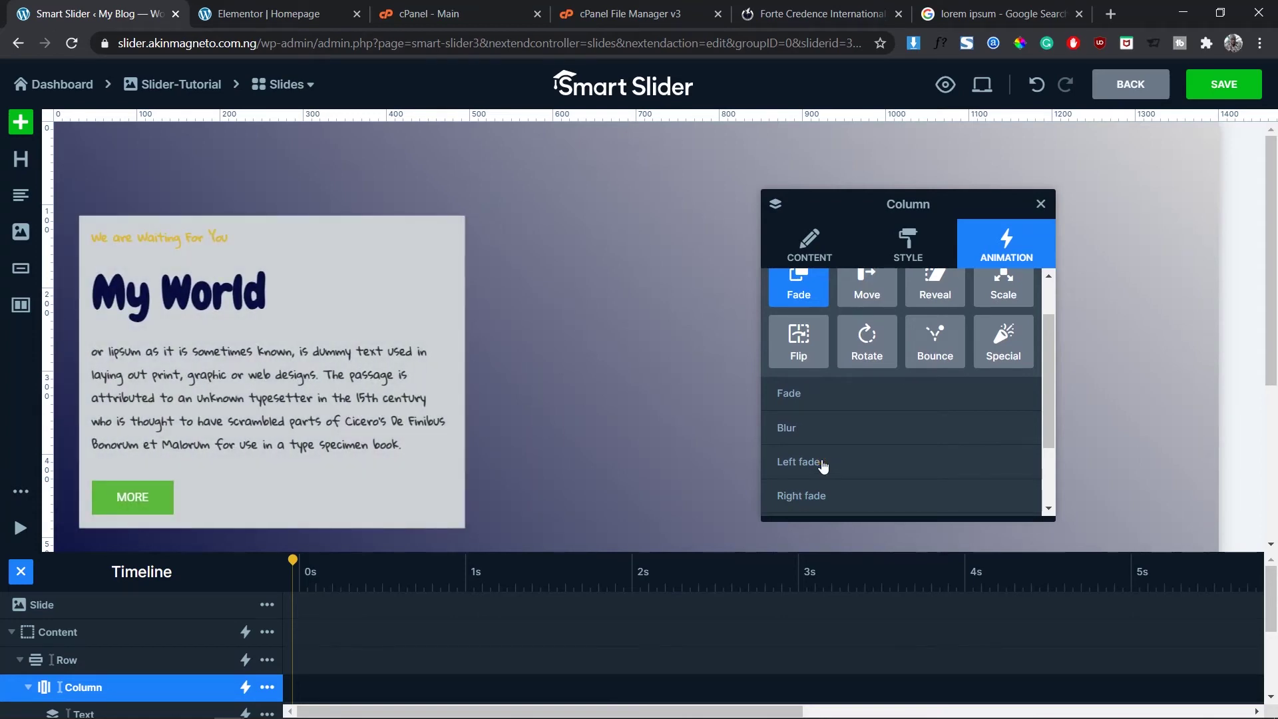
left_click(823, 465)
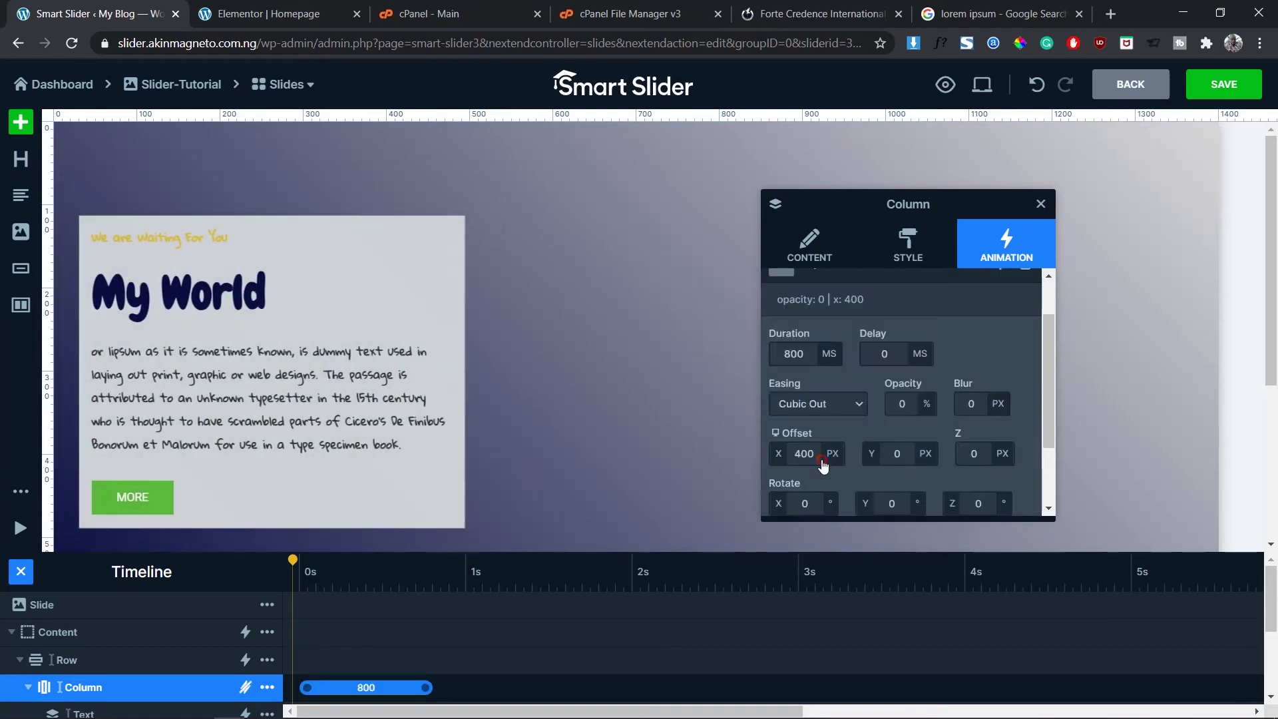
scroll(860, 354, "up", 2)
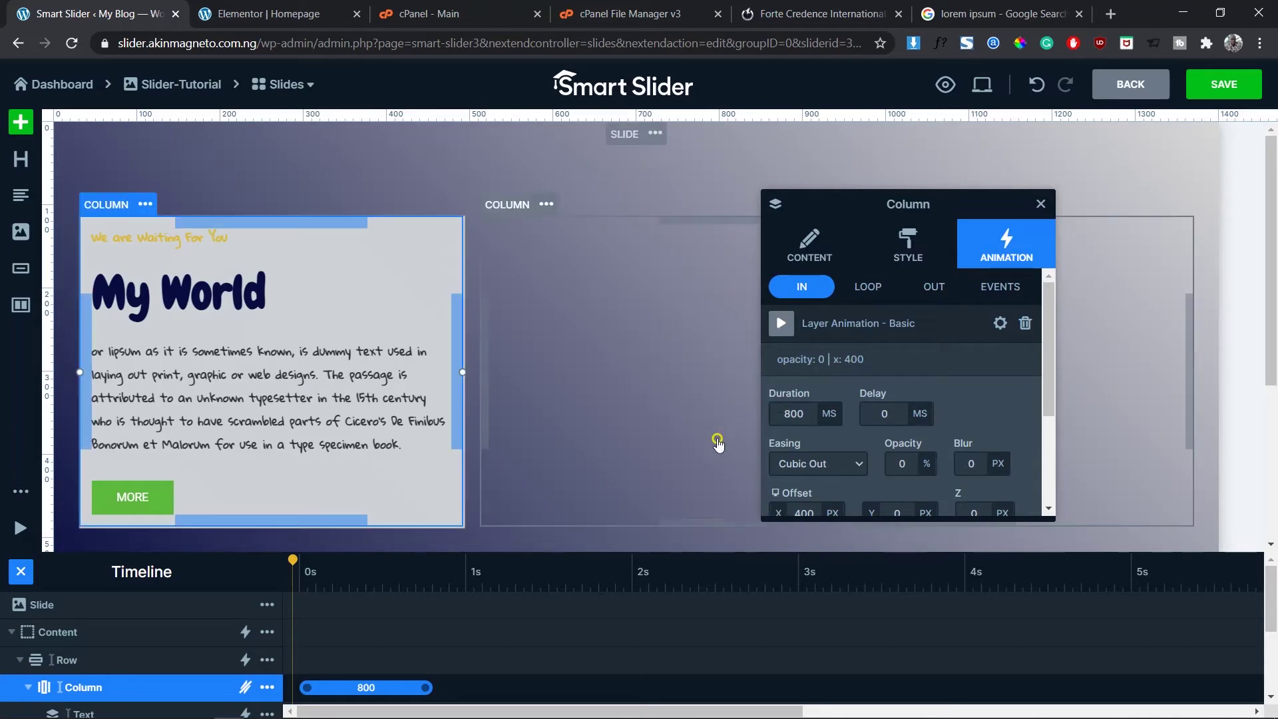
Add a Move Left entrance animation to the "We are Waiting For You" text layer.
left_click_drag(1275, 605, 1272, 635)
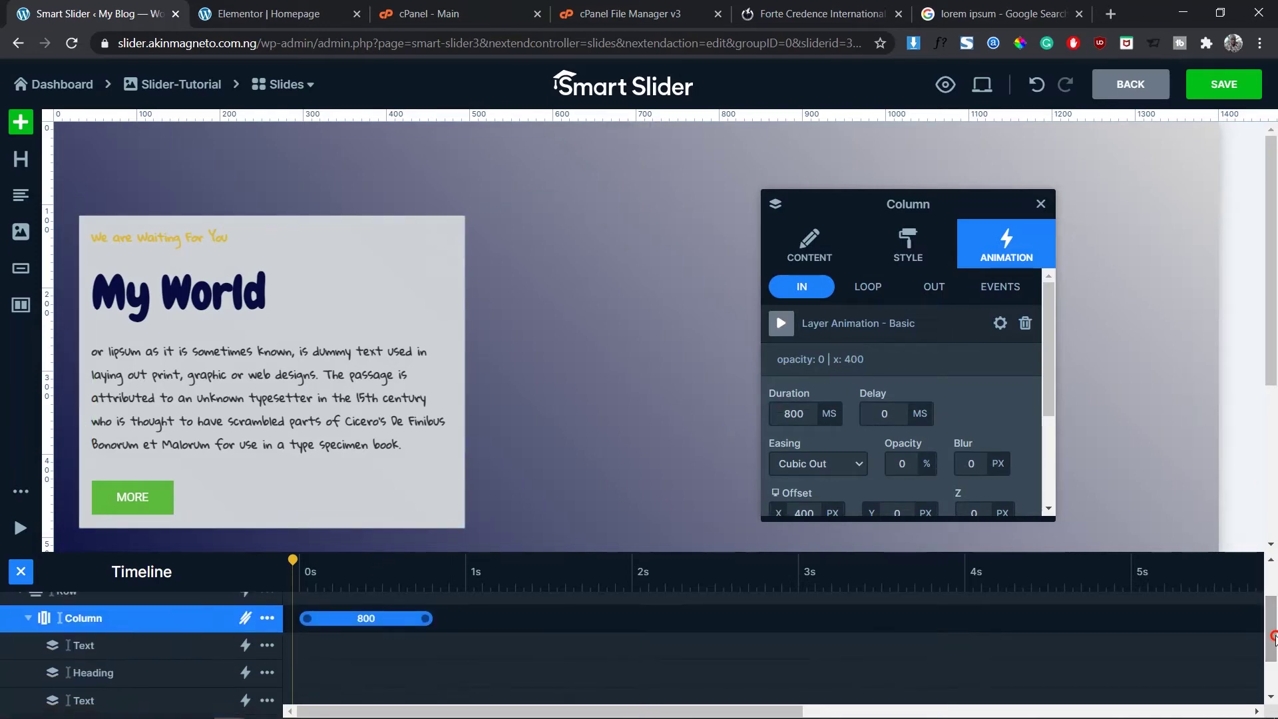
left_click(241, 643)
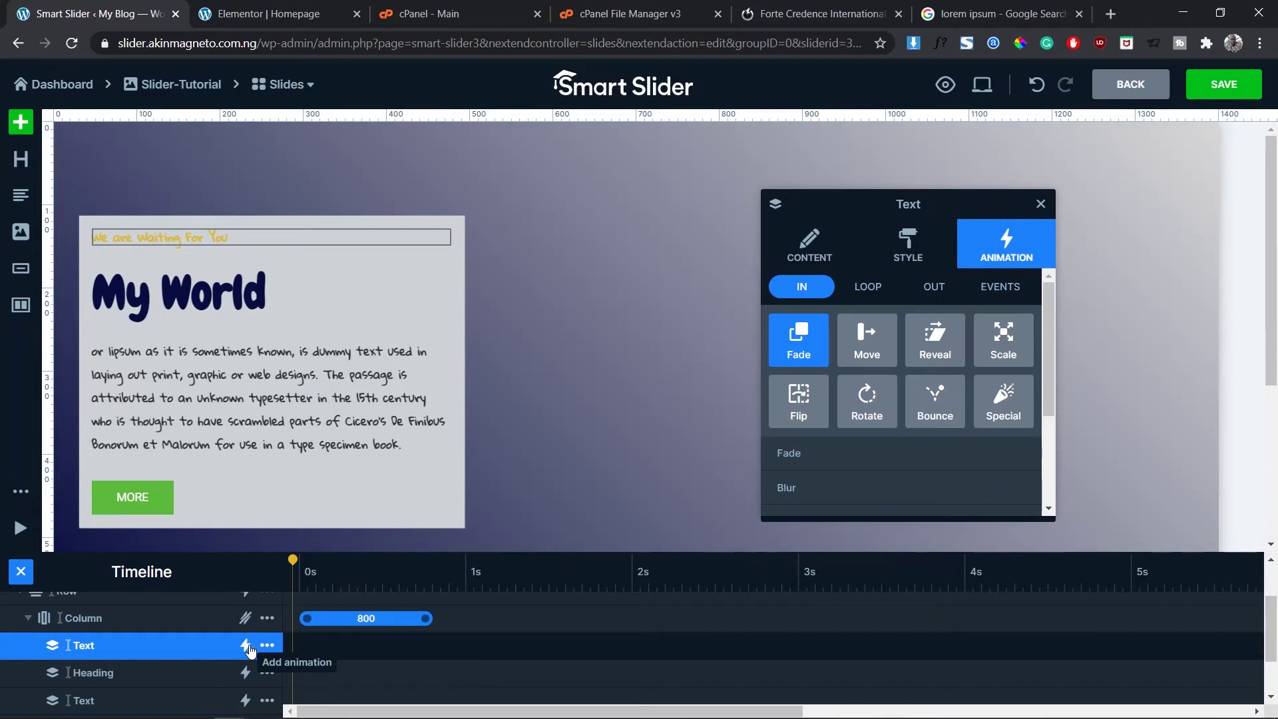
left_click(866, 340)
left_click(810, 452)
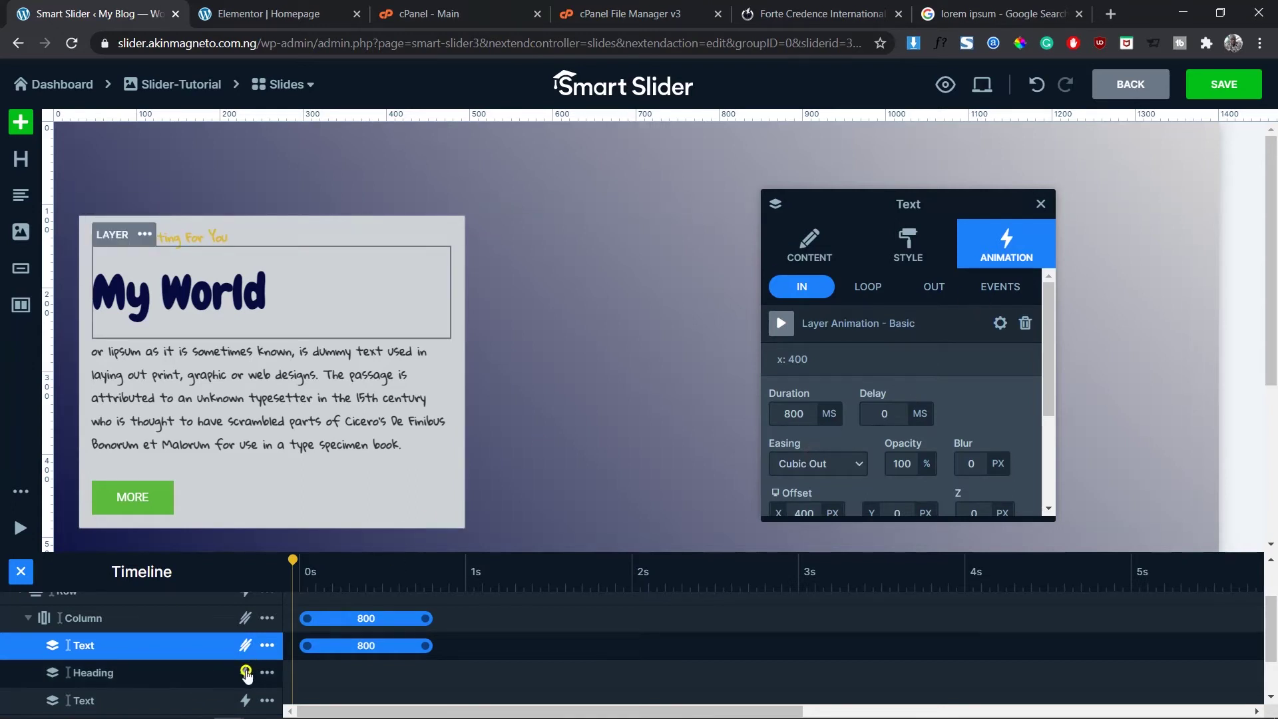
Add the Move Left entrance animation to both the My World heading and the paragraph layer.
left_click(247, 673)
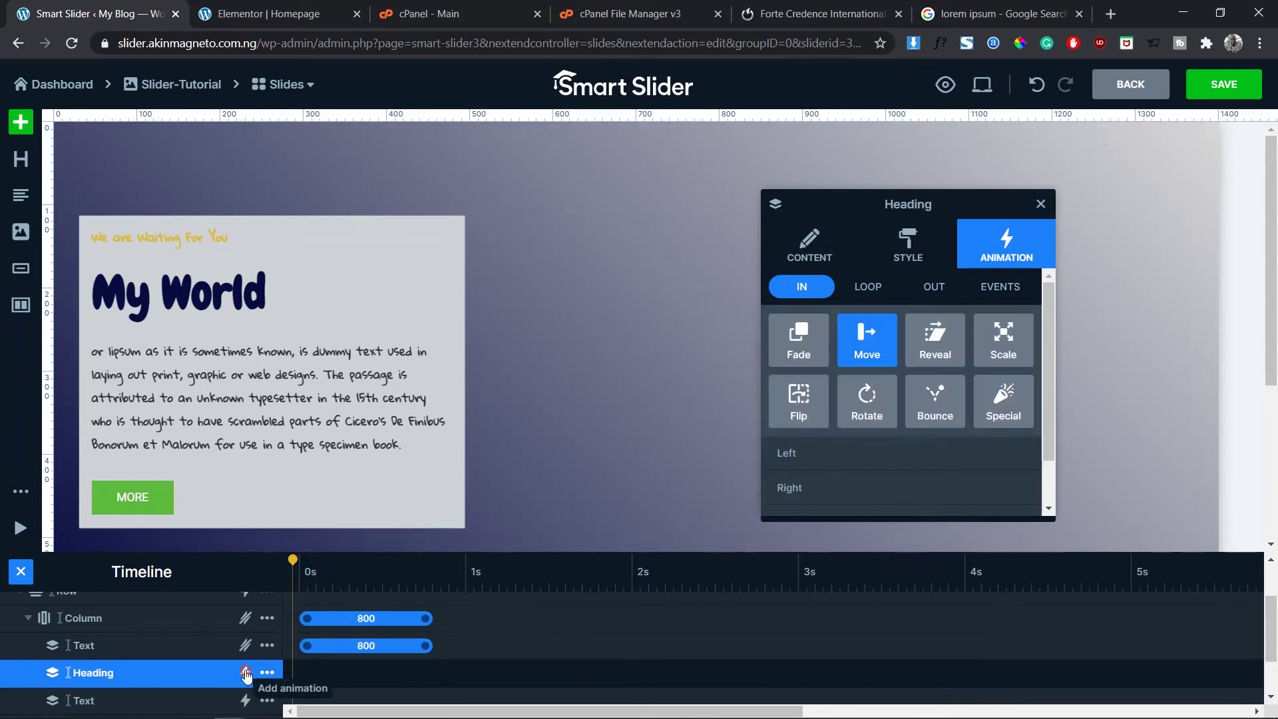
left_click(824, 457)
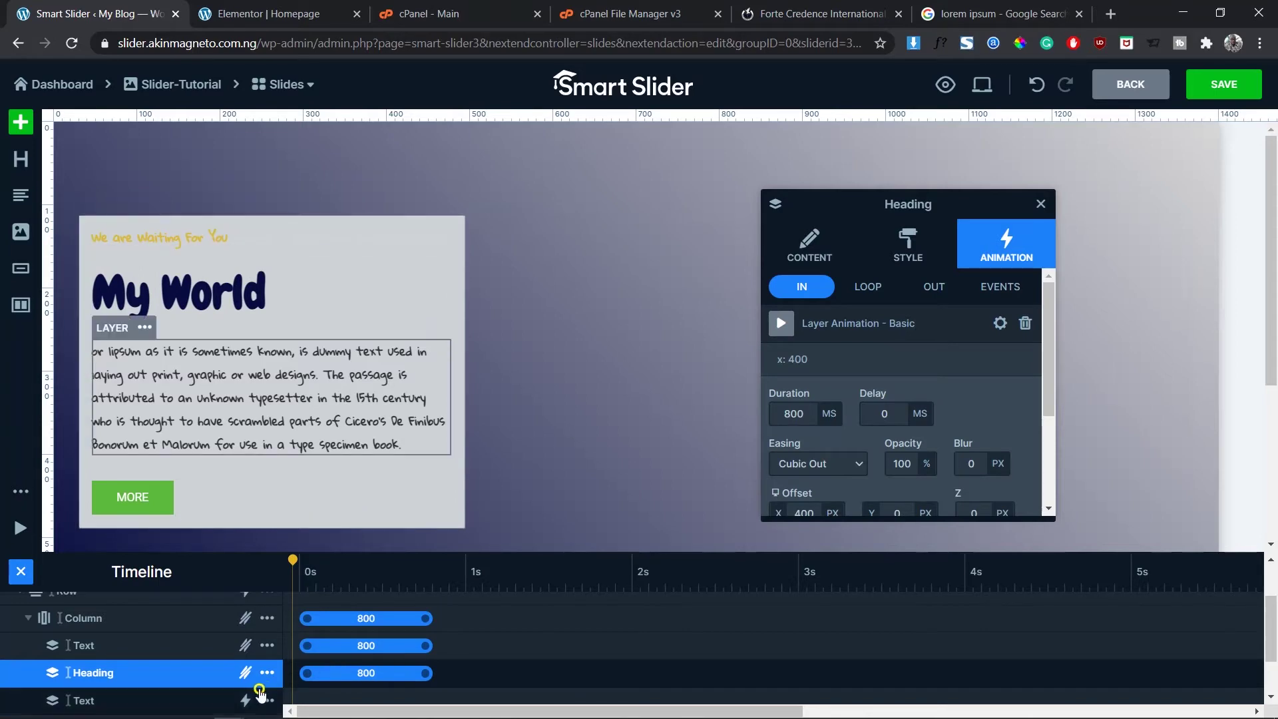
left_click(246, 697)
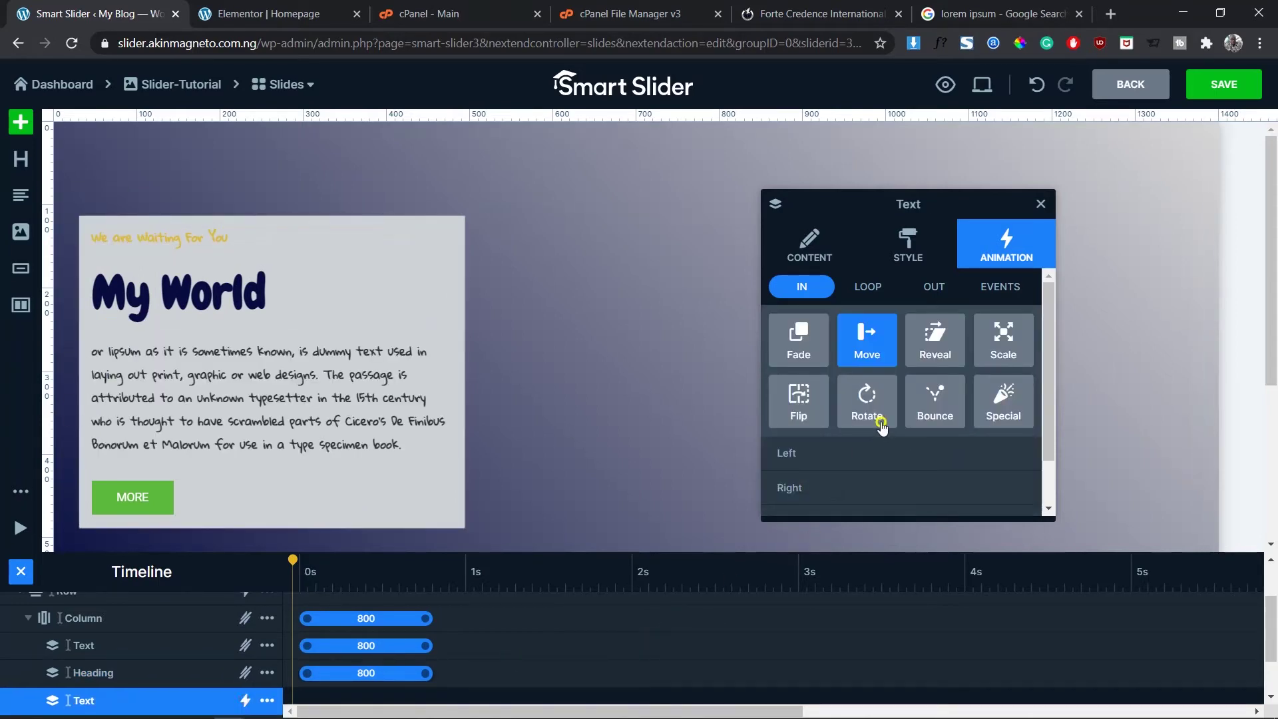
left_click(828, 453)
Add a Blur entrance animation from the Fade group to the MORE button layer.
scroll(415, 666, "down", 1)
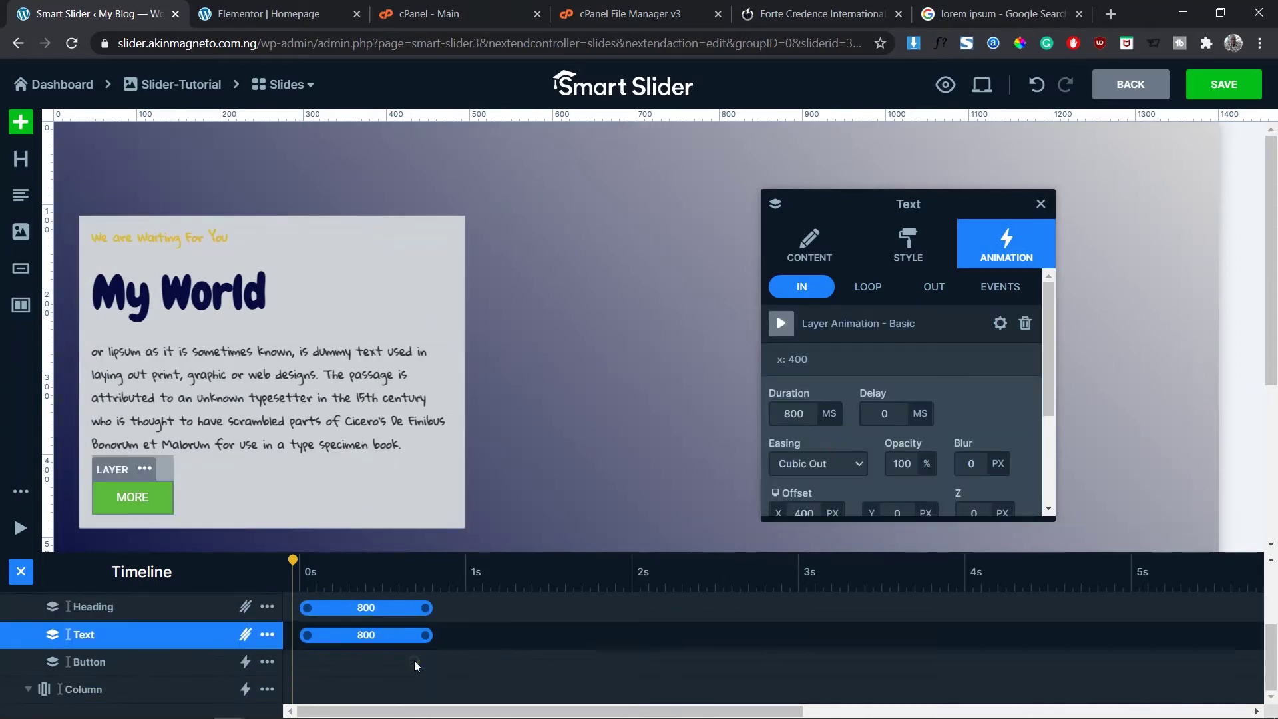
left_click(246, 662)
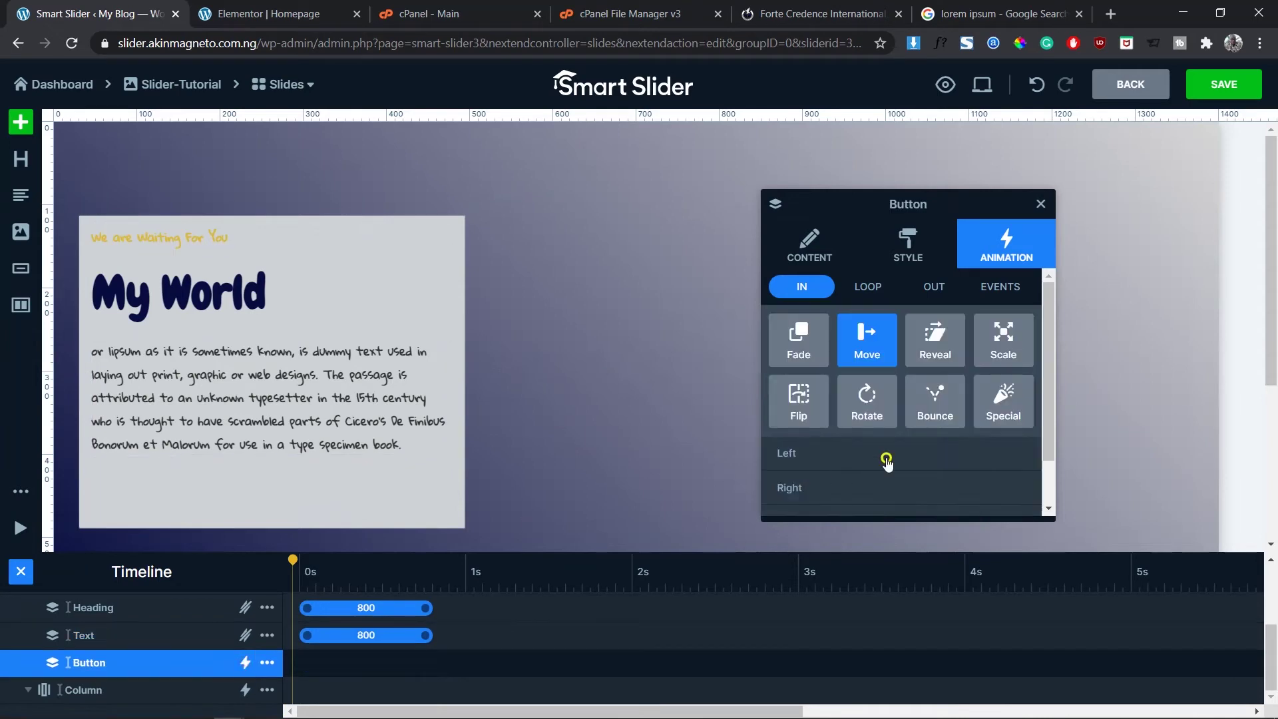
left_click(799, 350)
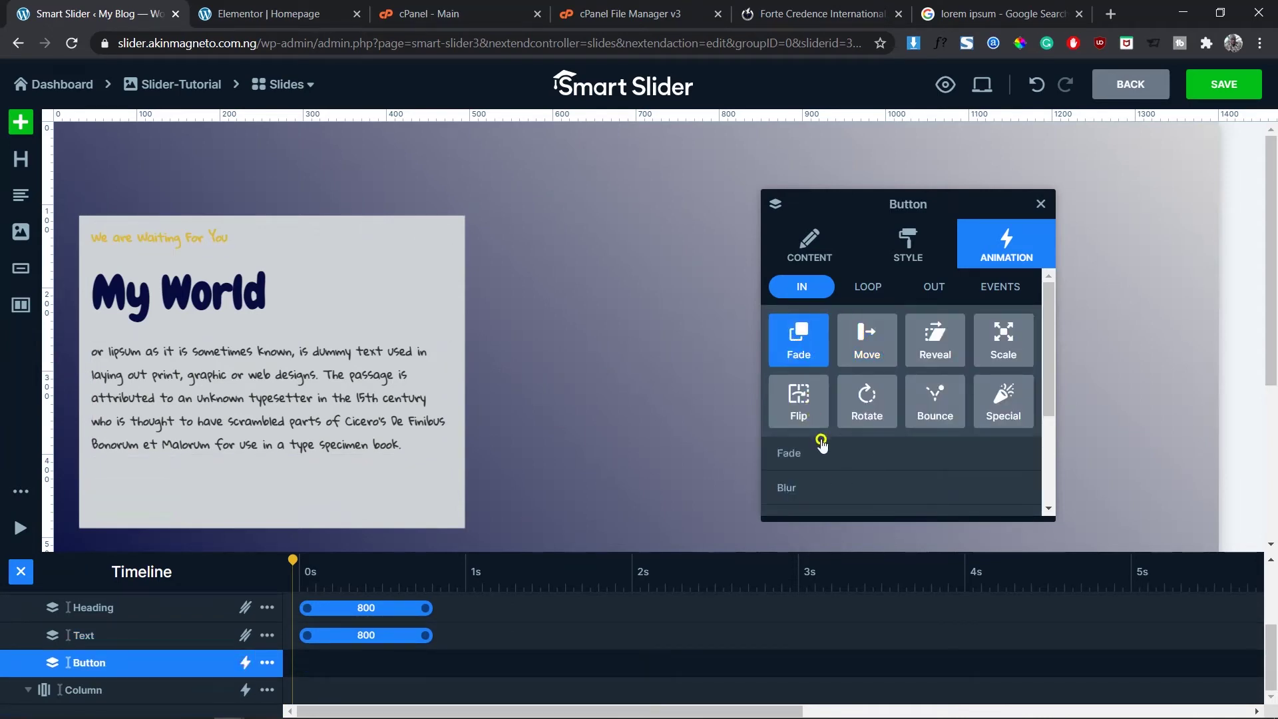
left_click(827, 489)
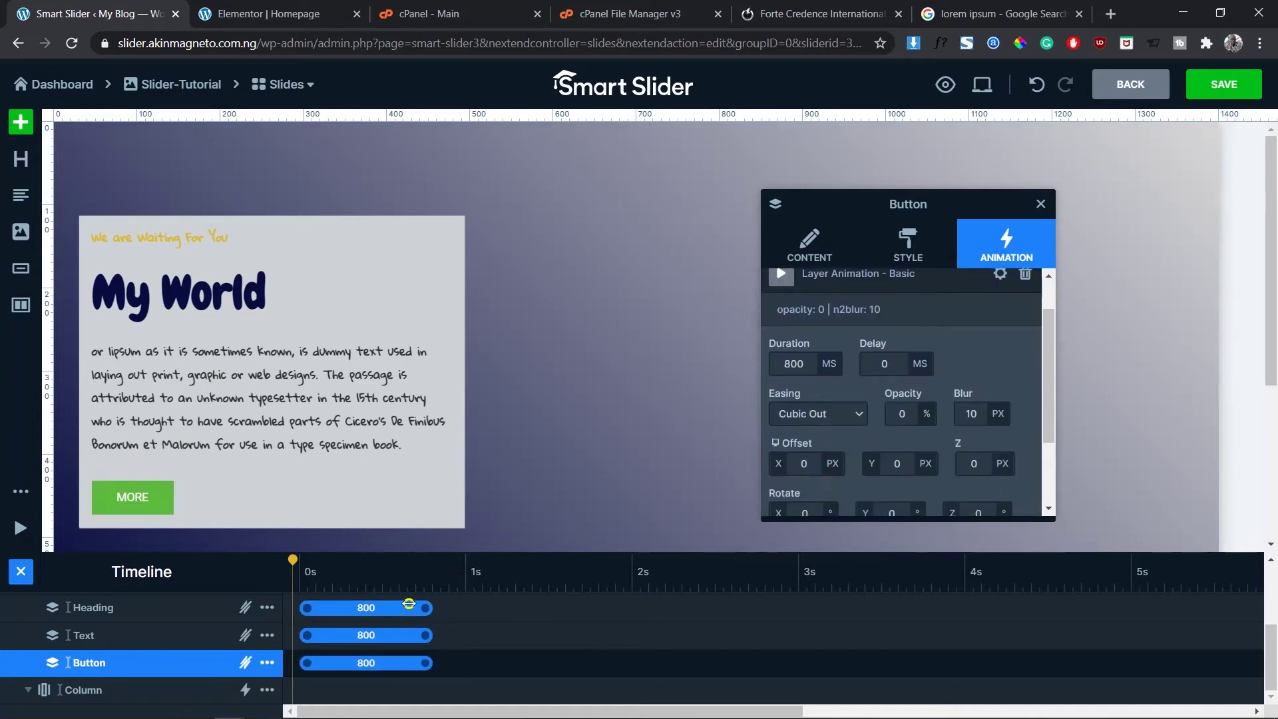
Play the slide's layer animations and look through the animation tracks in the timeline.
scroll(545, 623, "up", 2)
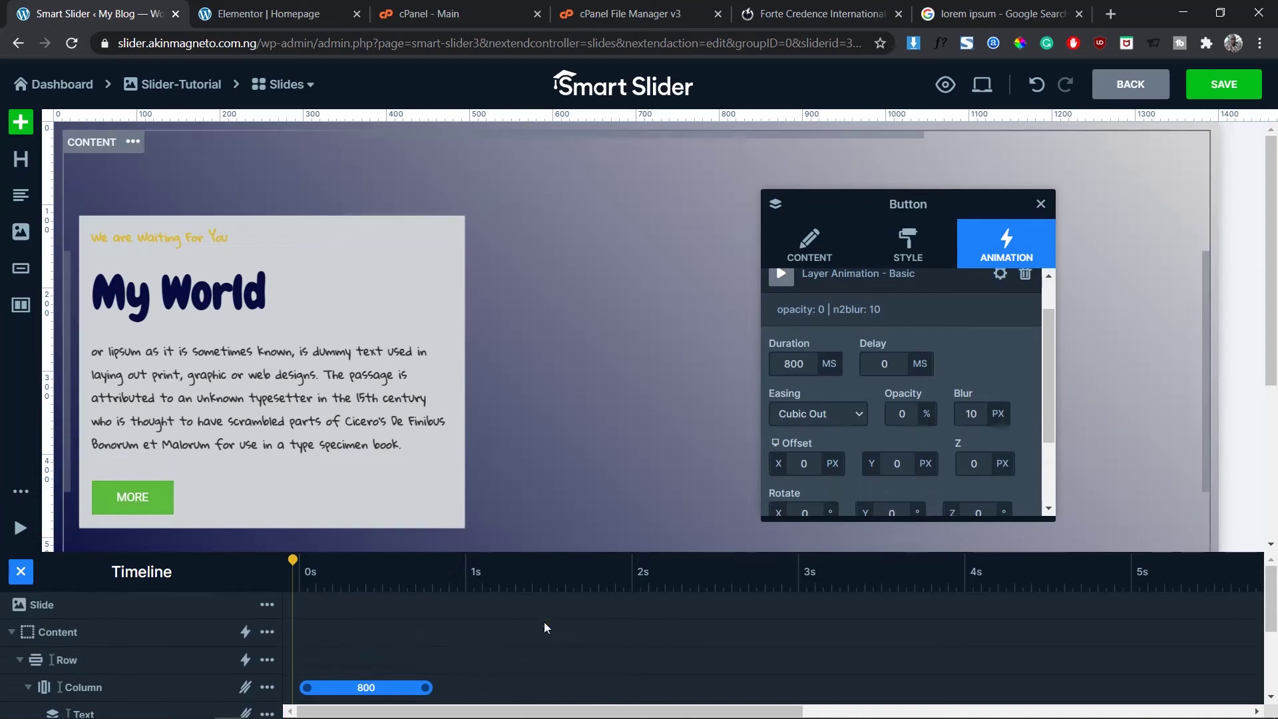
scroll(545, 623, "down", 2)
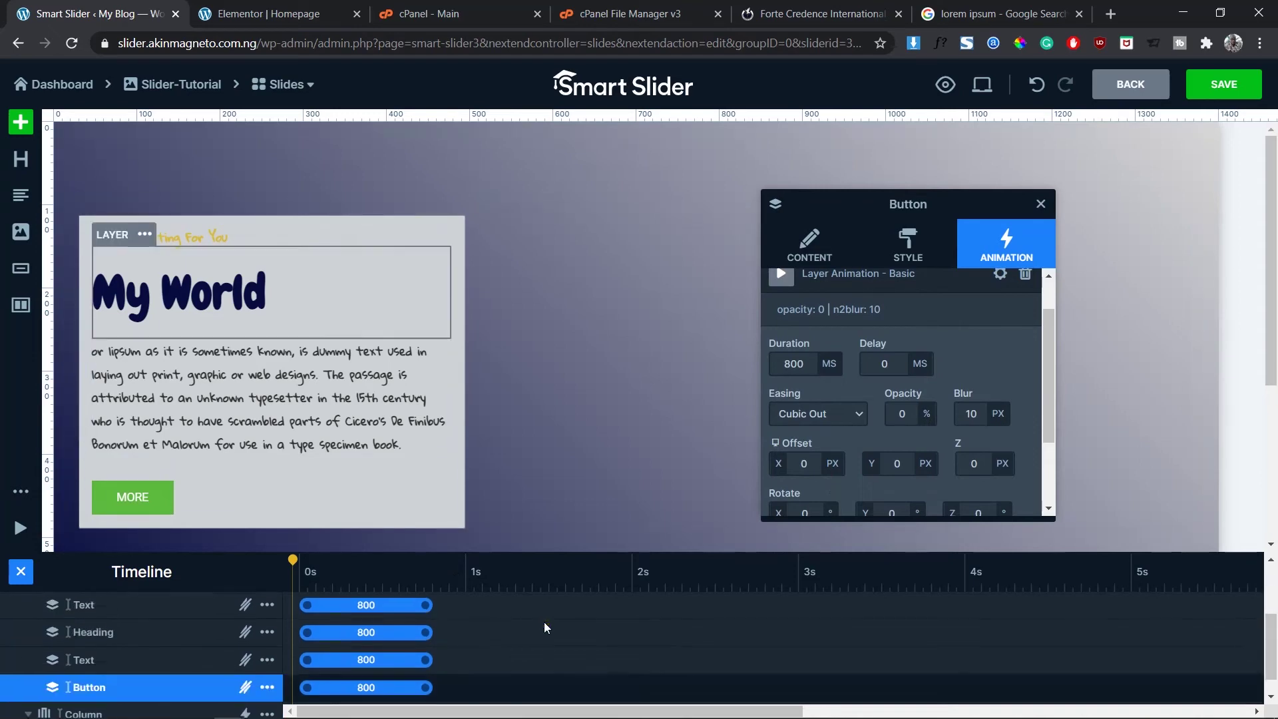
left_click(20, 527)
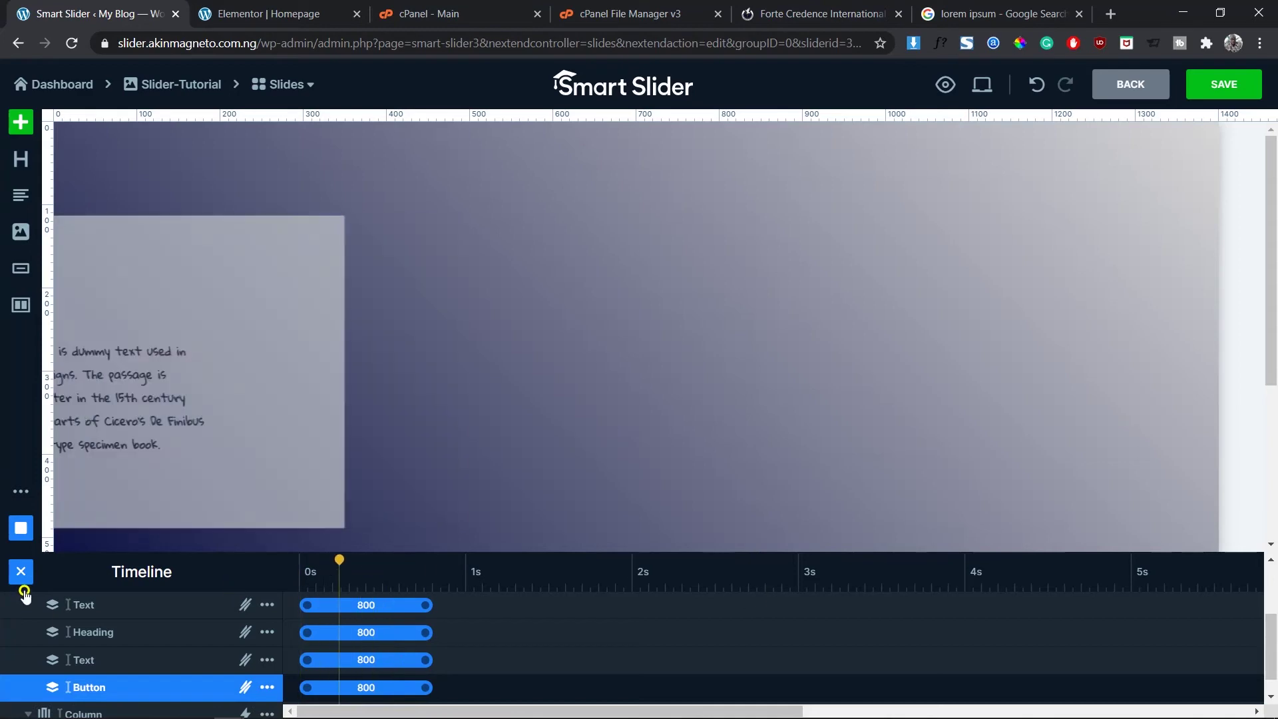
scroll(505, 659, "up", 3)
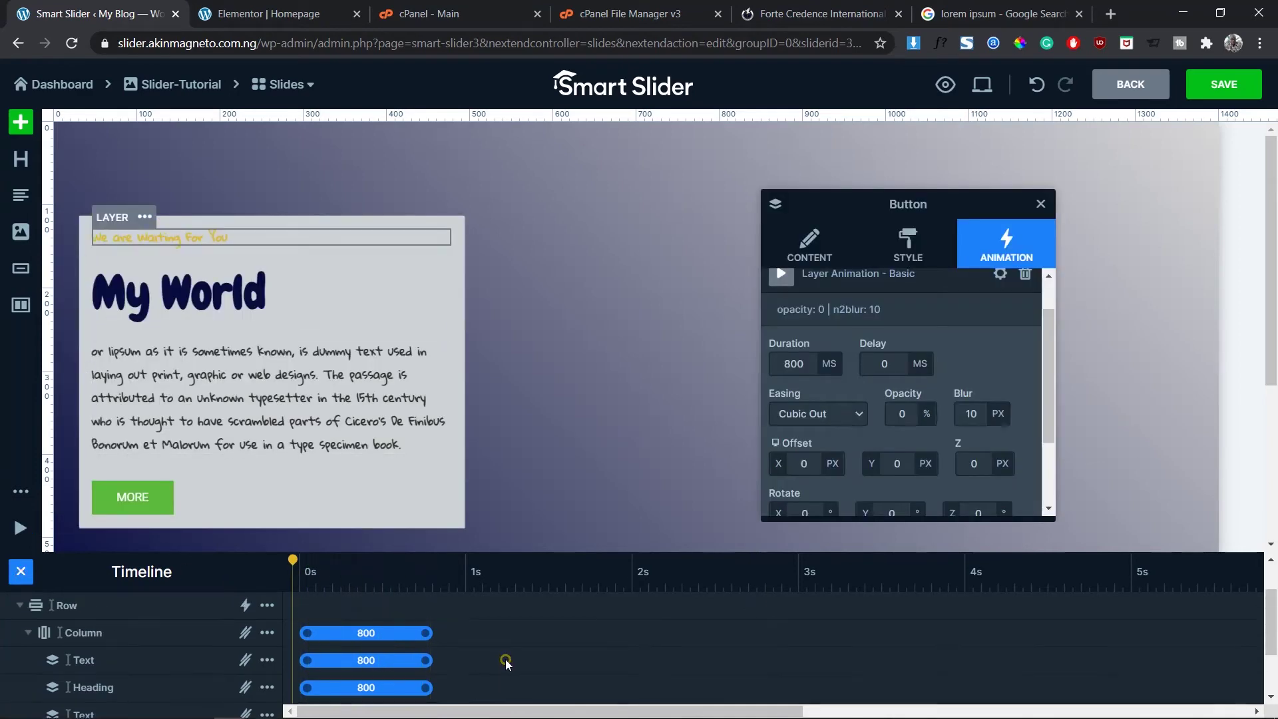
scroll(505, 659, "down", 4)
scroll(505, 659, "up", 3)
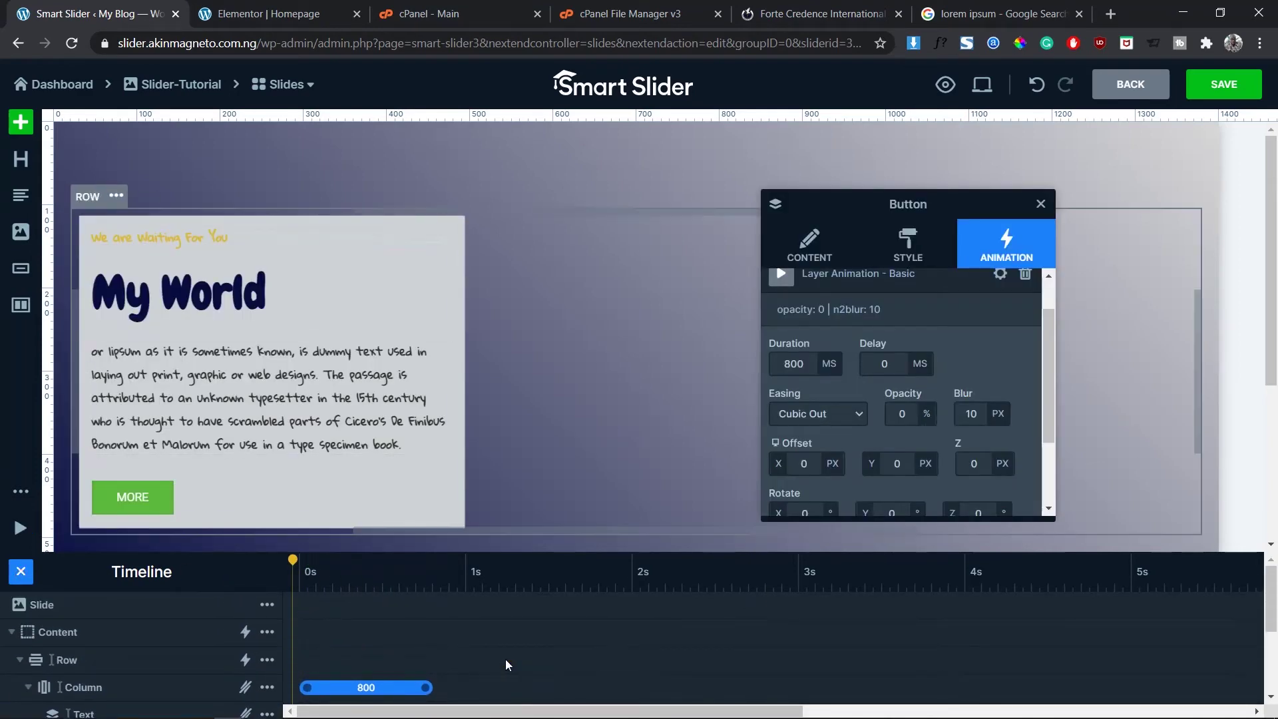
scroll(505, 659, "down", 1)
scroll(505, 659, "up", 1)
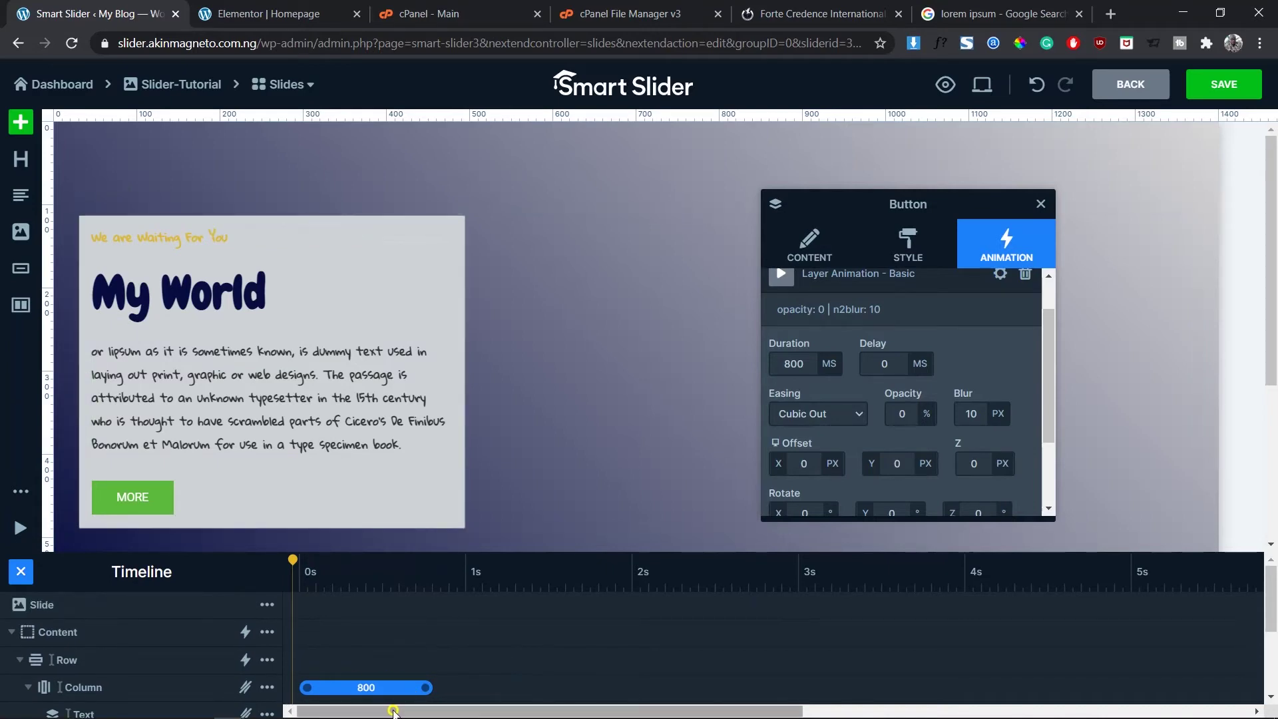
scroll(1271, 594, "down", 2)
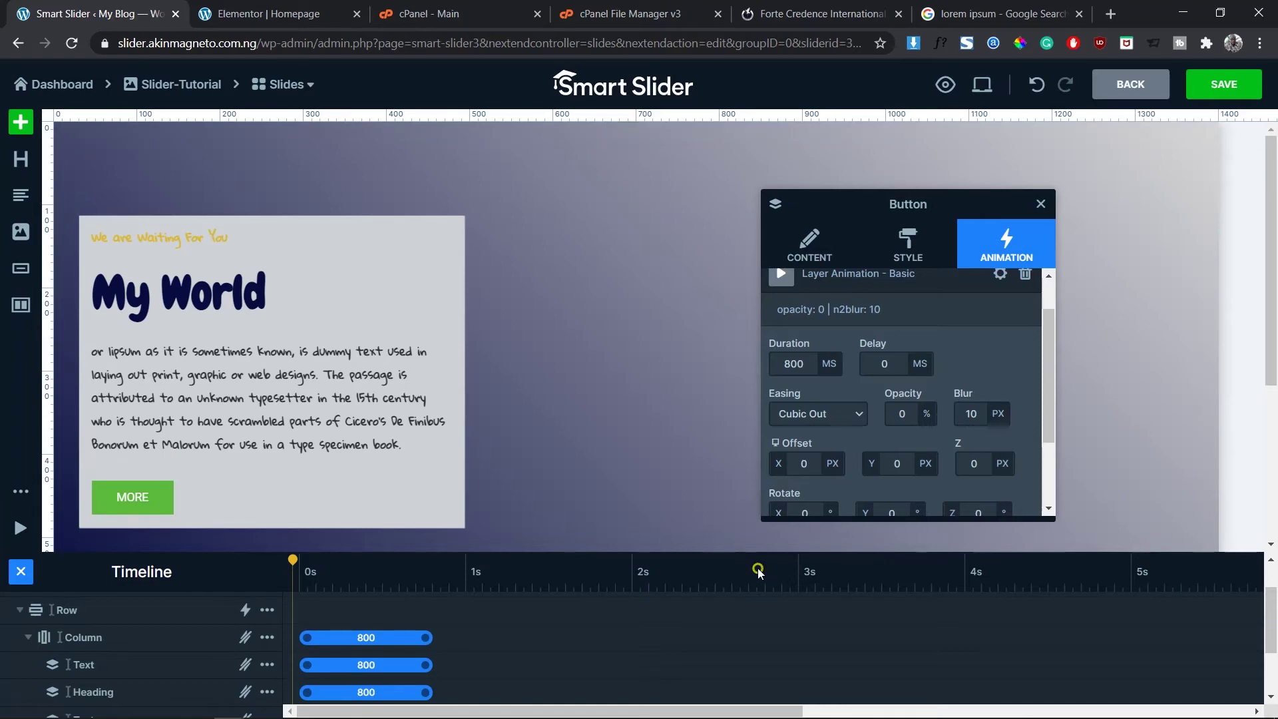
Enlarge the timeline, stagger the animations by delaying the column slightly, tagline 200, heading 400, paragraph 600 and button 800 ms, and play them.
left_click_drag(137, 553, 128, 420)
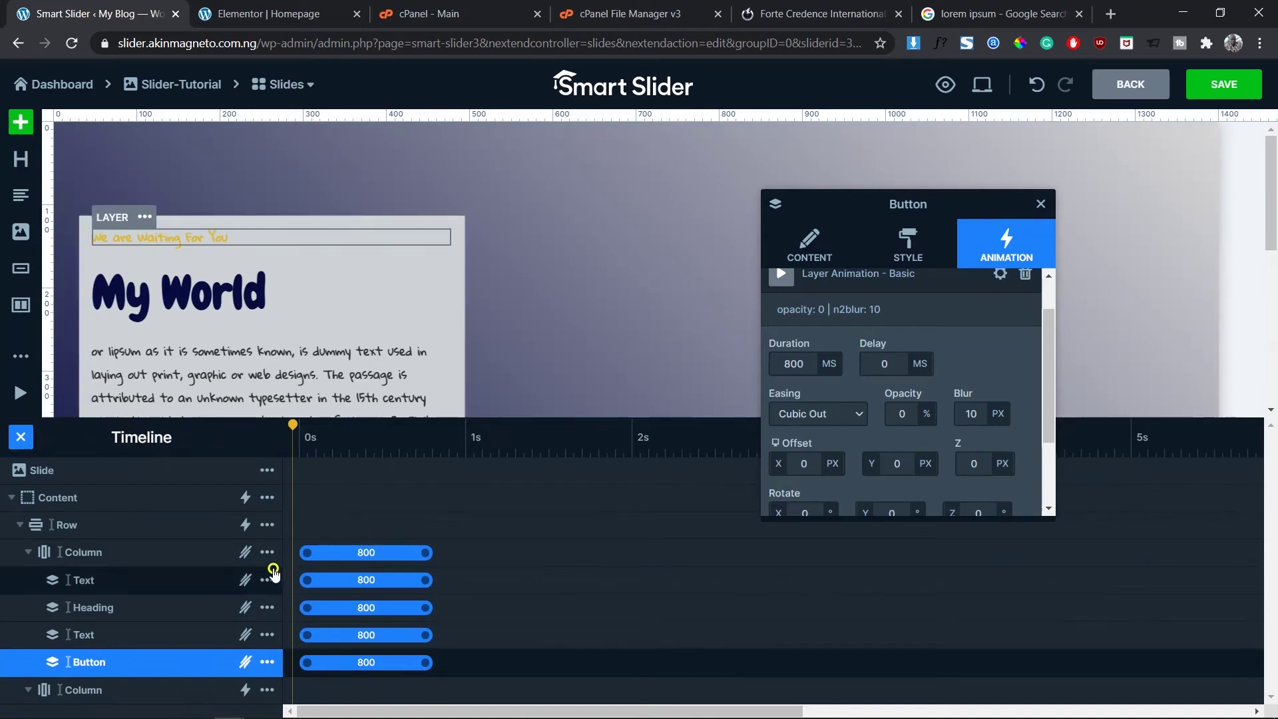
left_click_drag(332, 553, 420, 607)
left_click_drag(331, 636, 511, 663)
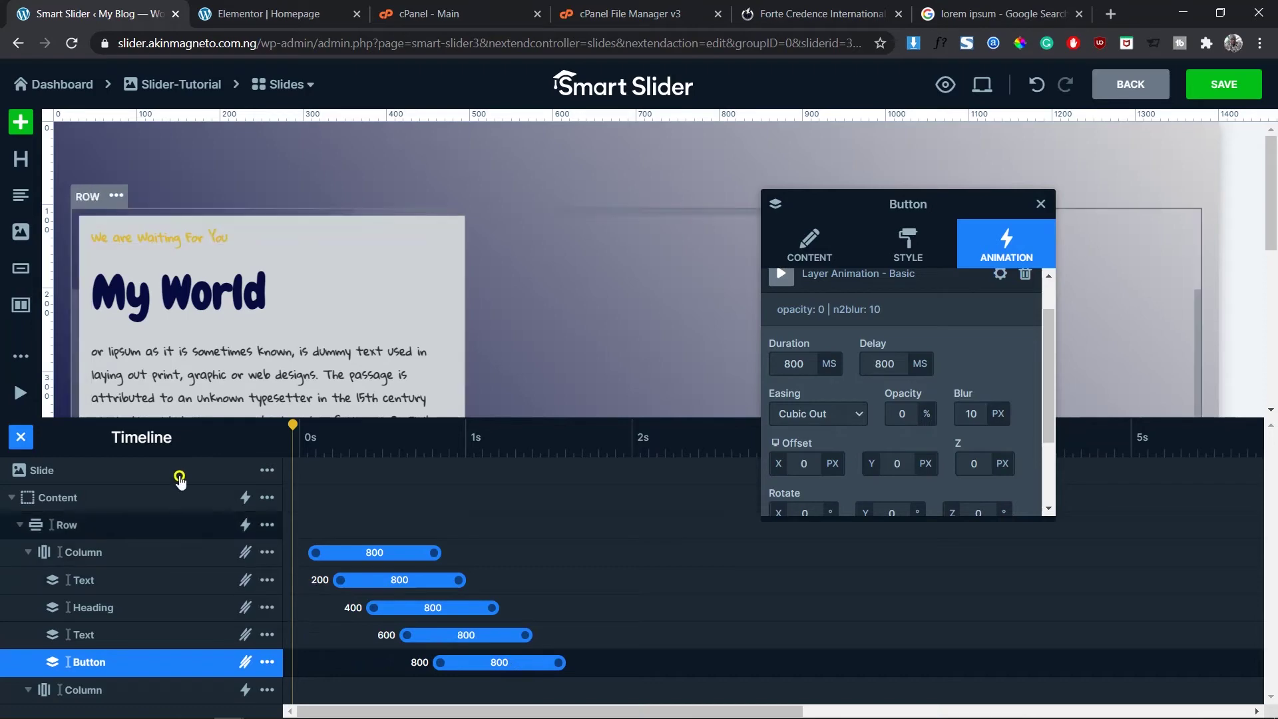
left_click(21, 392)
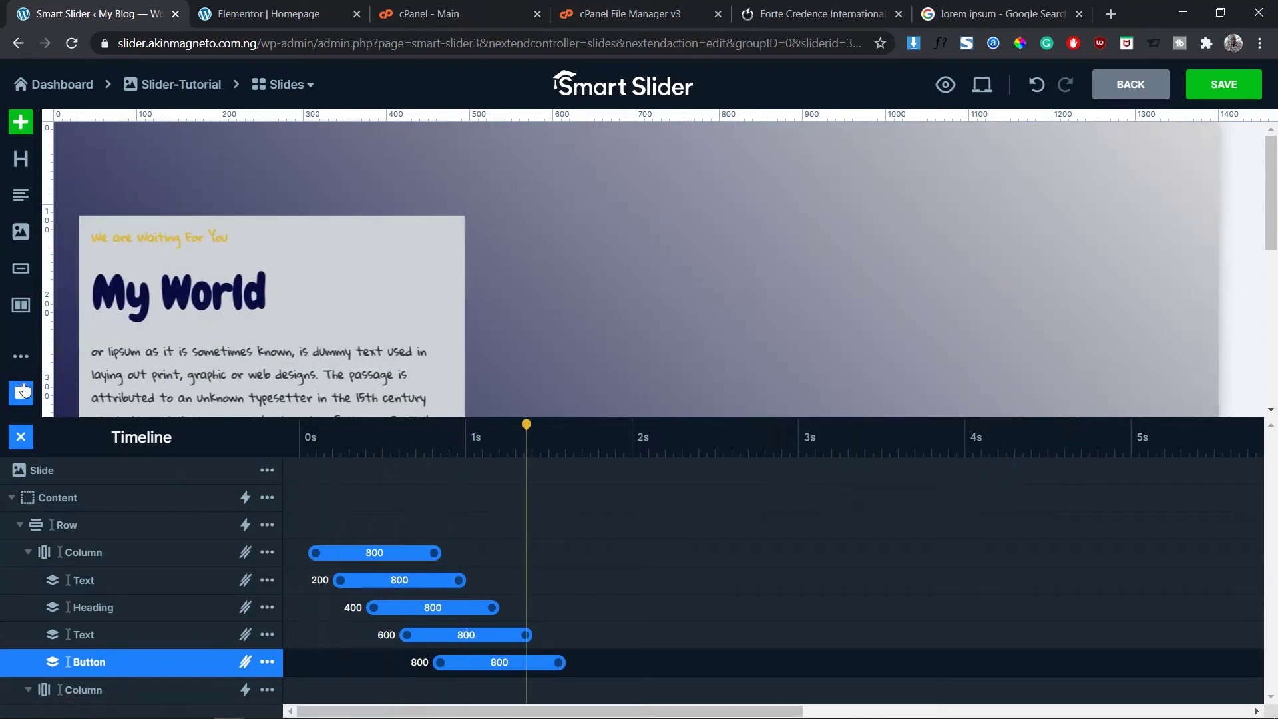
Preview the slide with its staggered layer animations, close the preview and save the slide.
left_click(949, 85)
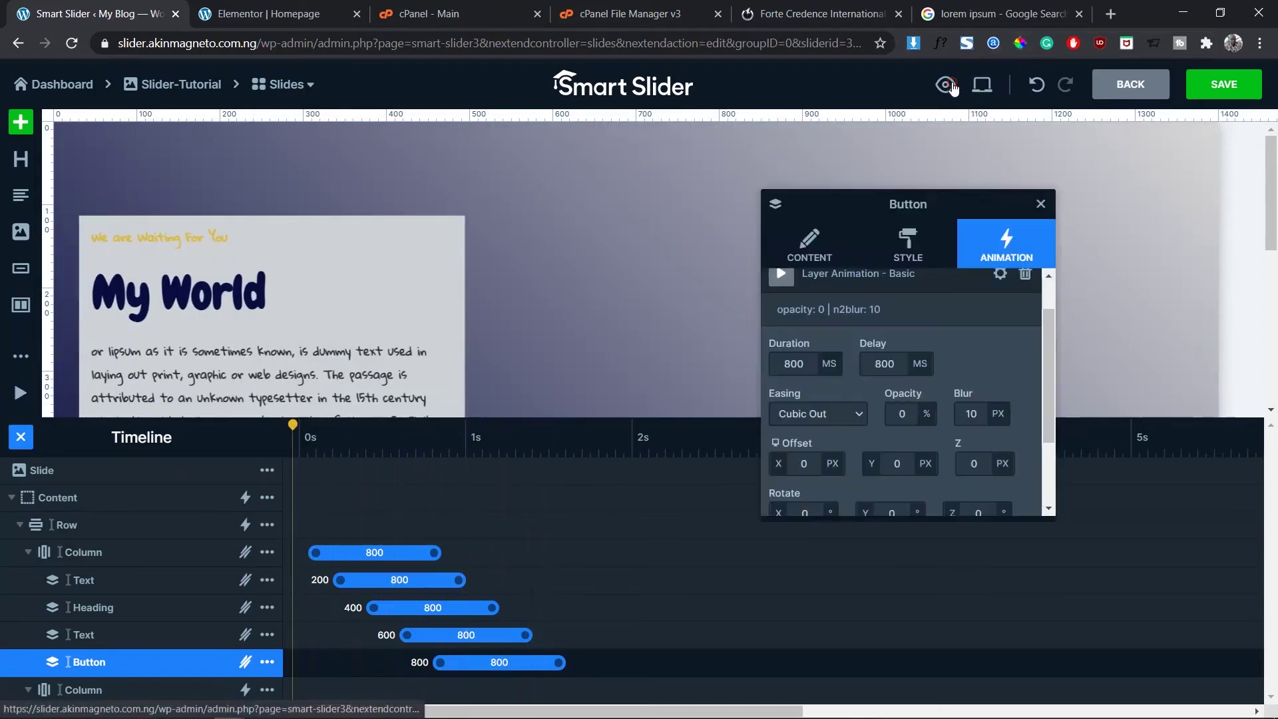
left_click(1041, 205)
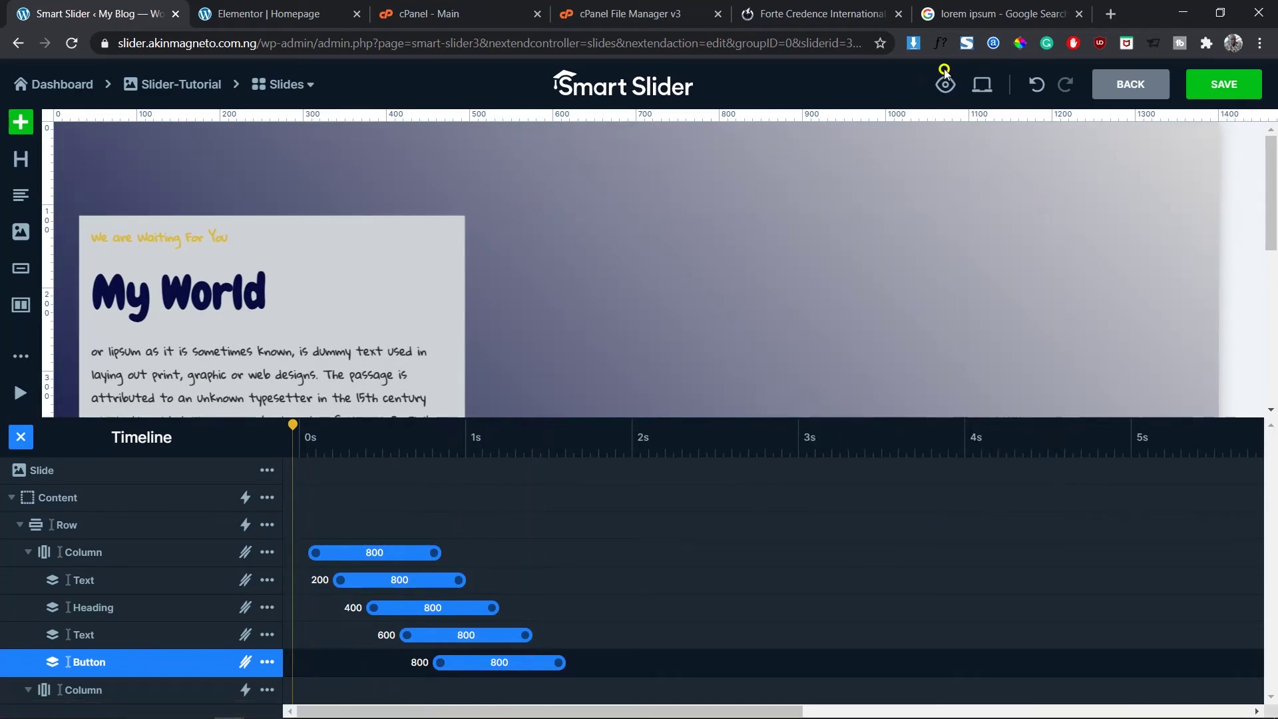
left_click(945, 83)
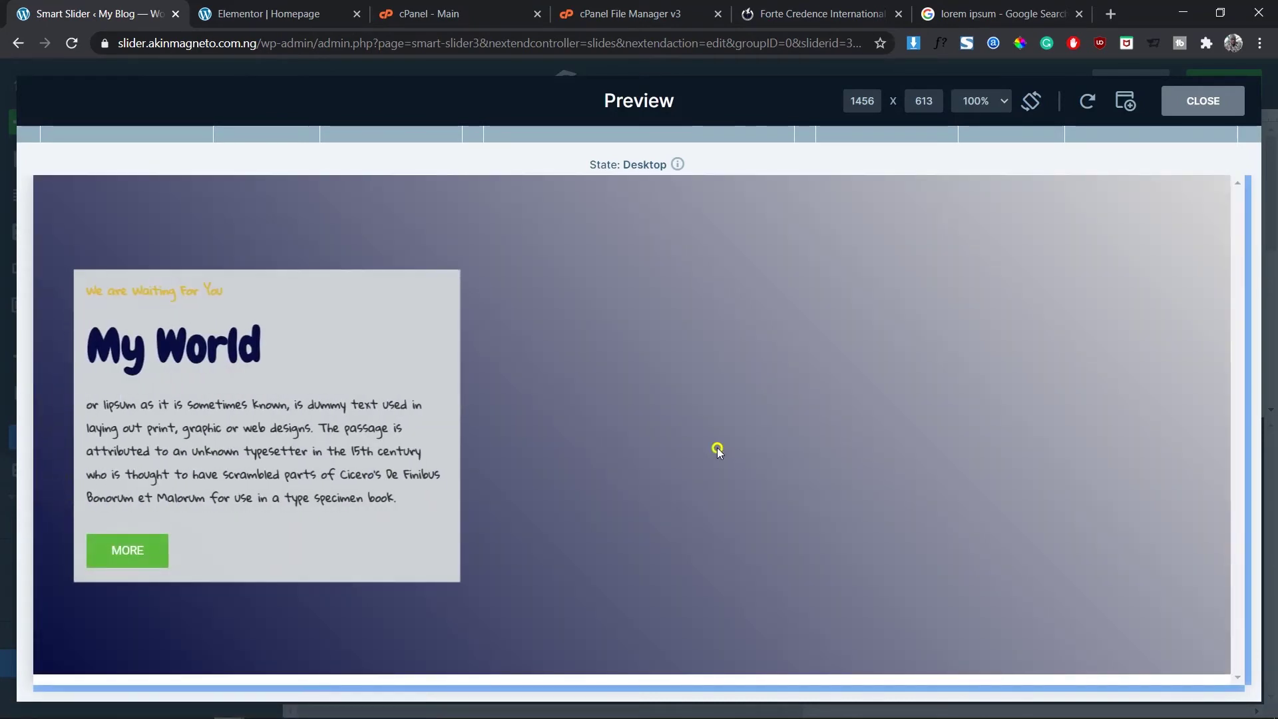
key("Escape")
left_click(1044, 207)
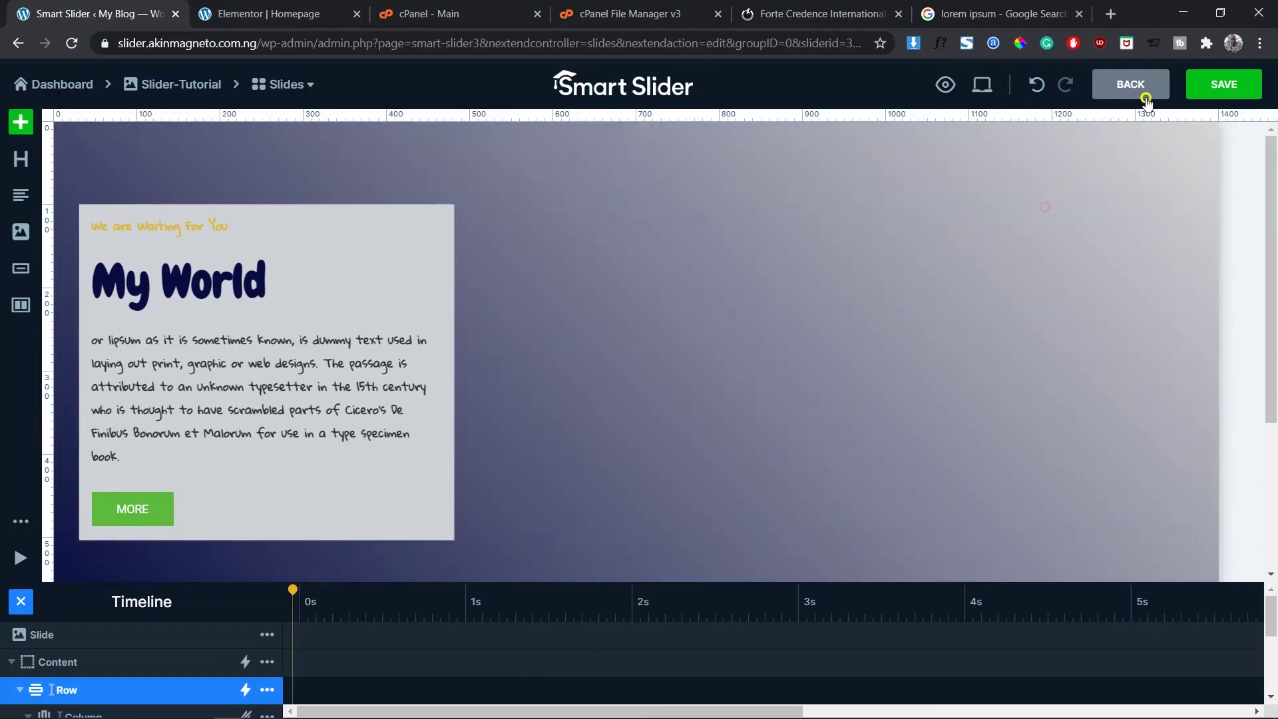
left_click(1131, 85)
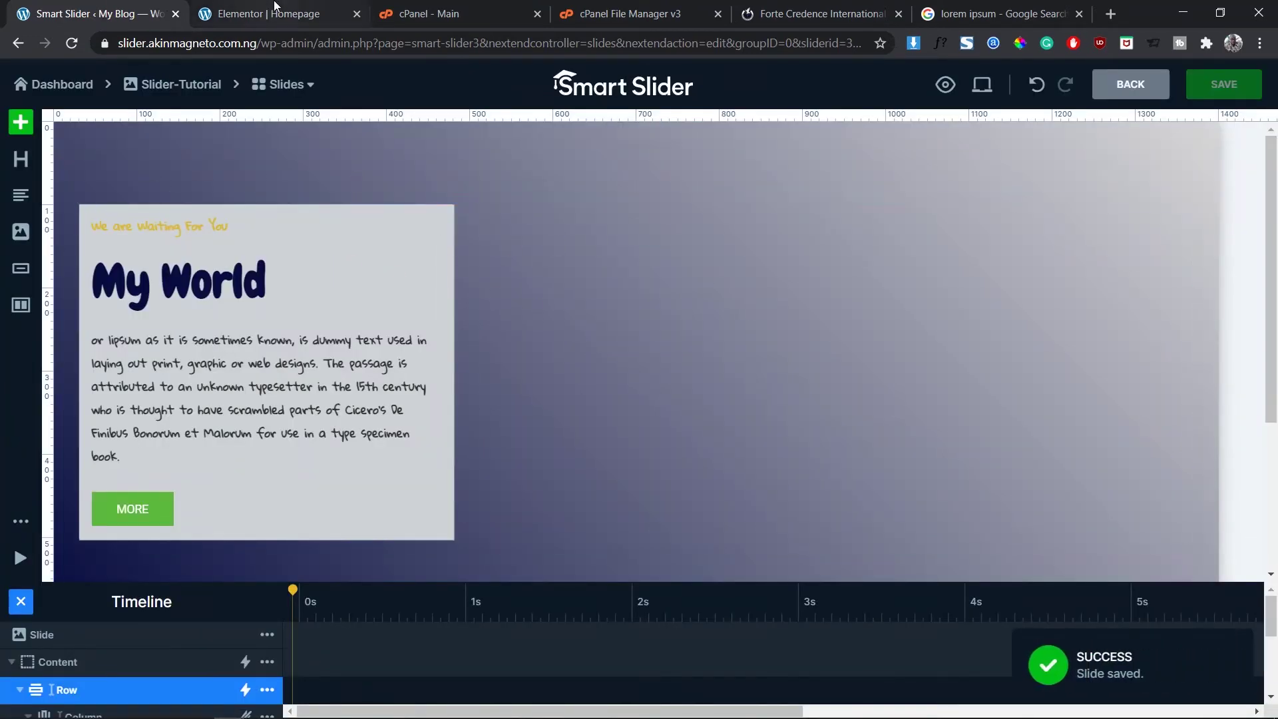
Switch to the Homepage in Elementor, reload the editor and delete the empty two-column section.
left_click(273, 14)
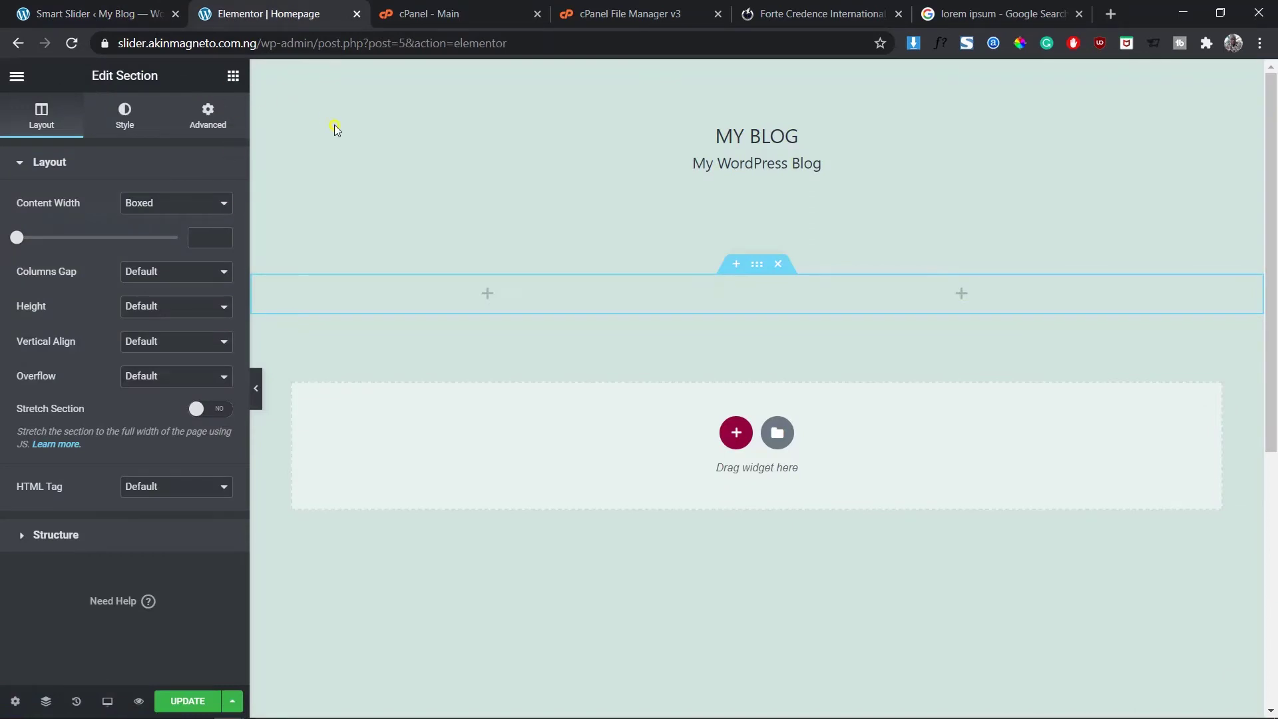
key("F5")
left_click(729, 133)
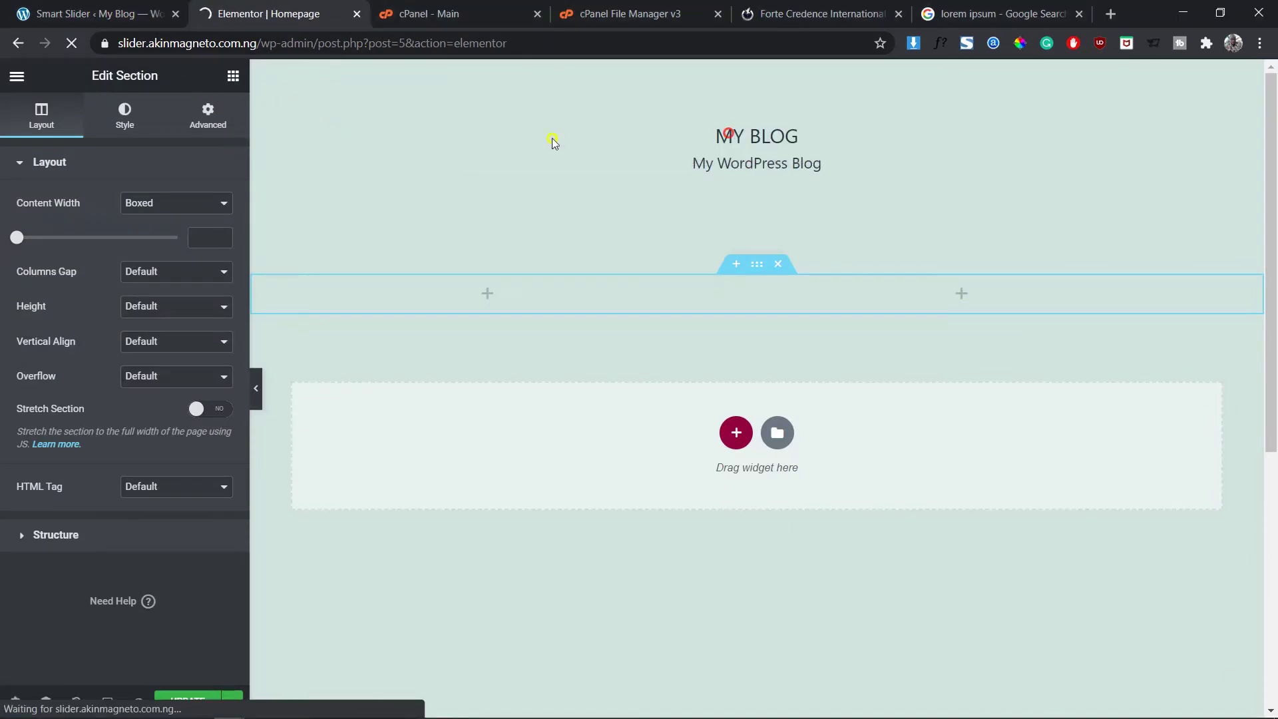
left_click(124, 7)
left_click(358, 7)
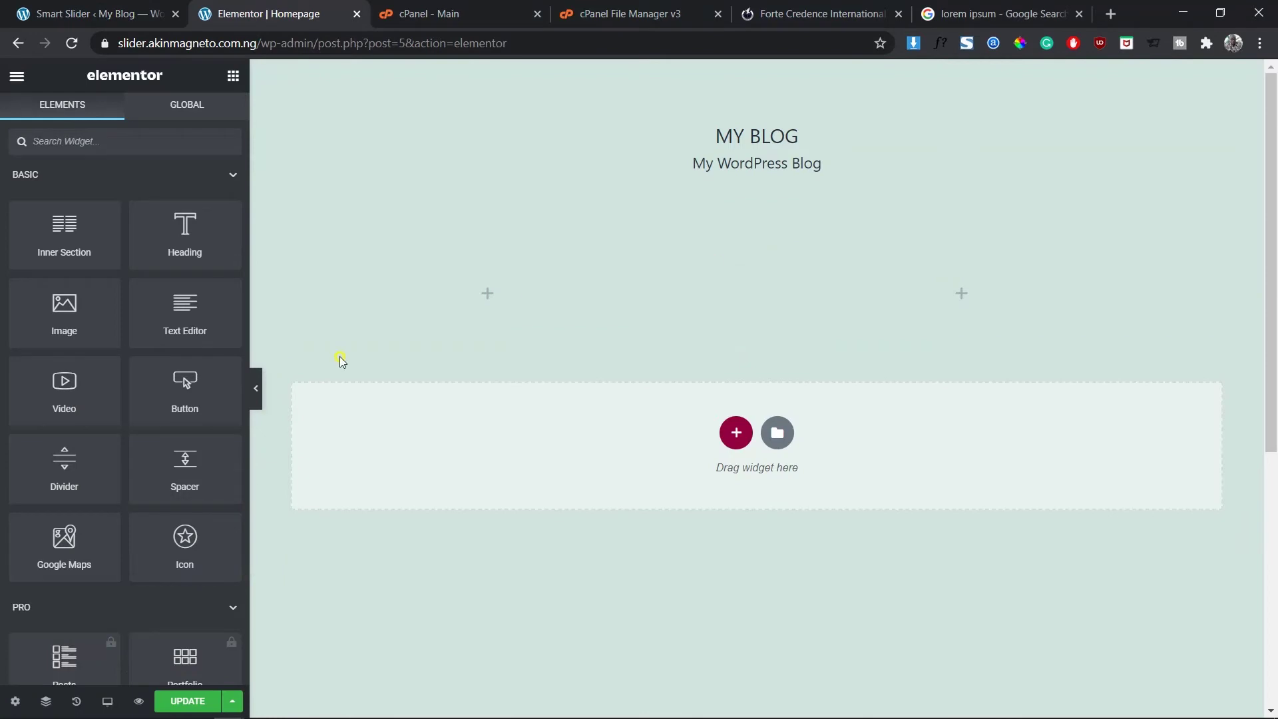
left_click(777, 265)
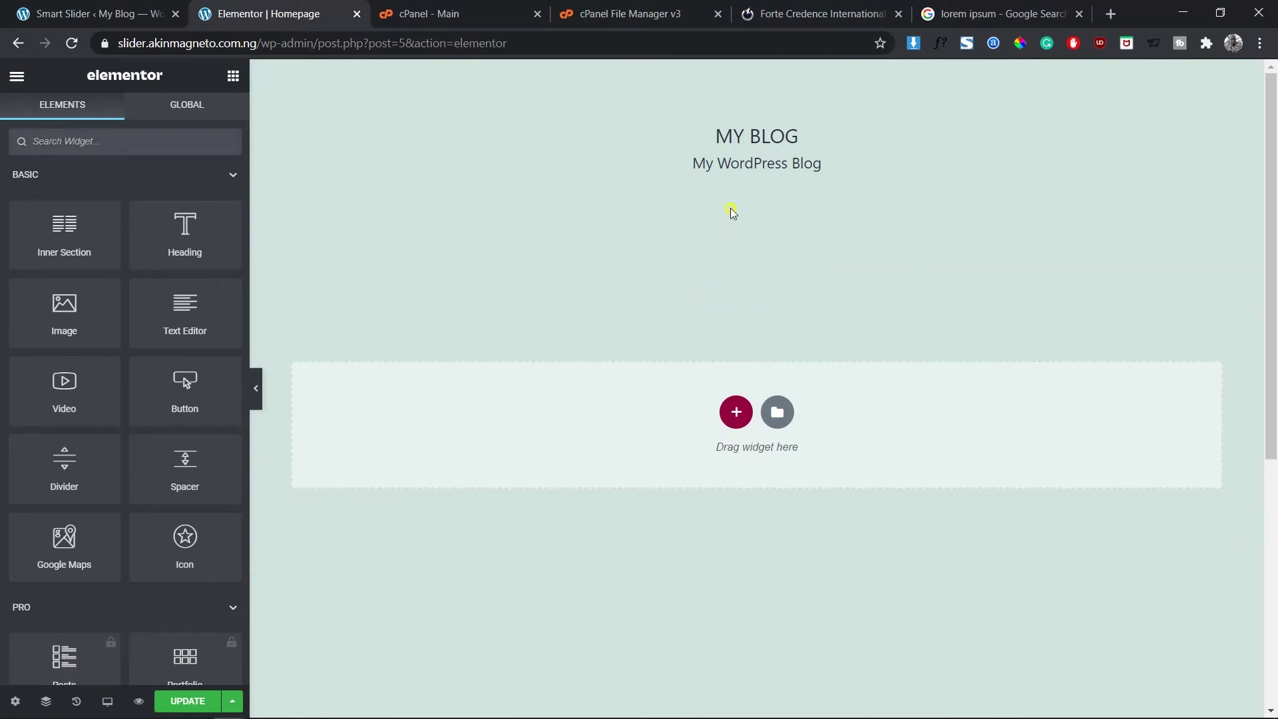
Add a single-column section to the homepage and place a Smart Slider widget in it.
left_click(735, 419)
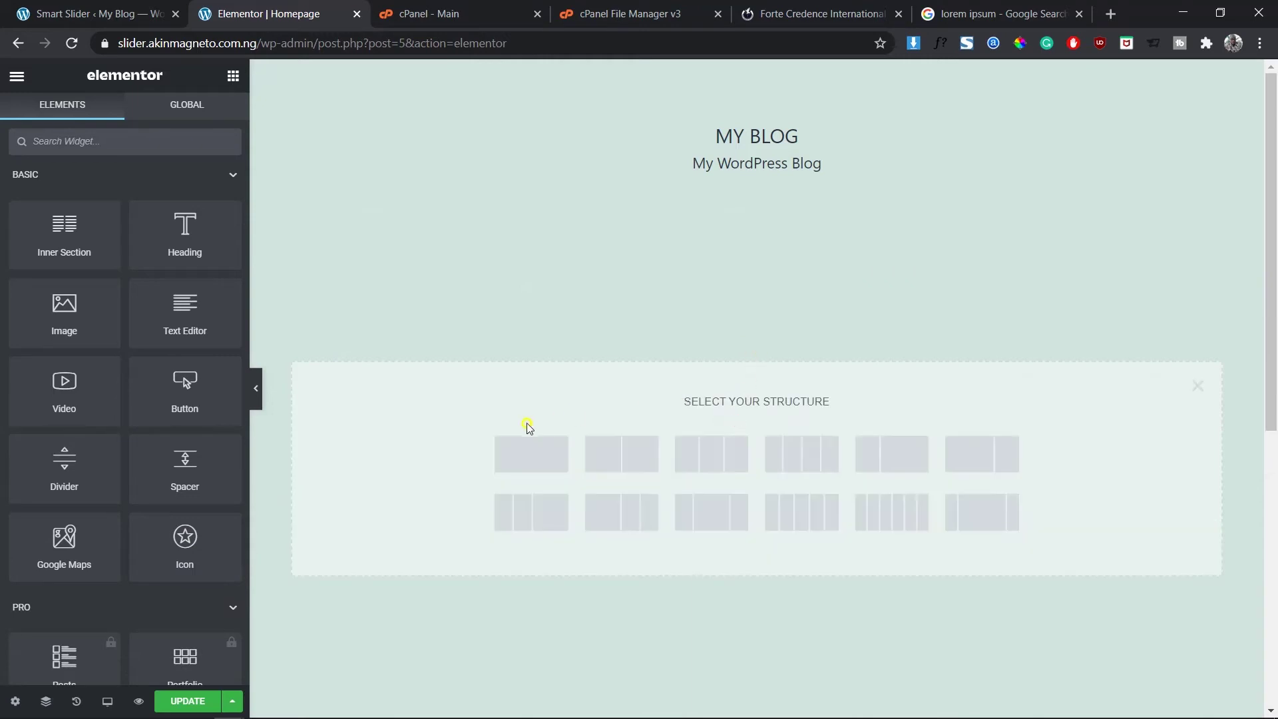
left_click(528, 450)
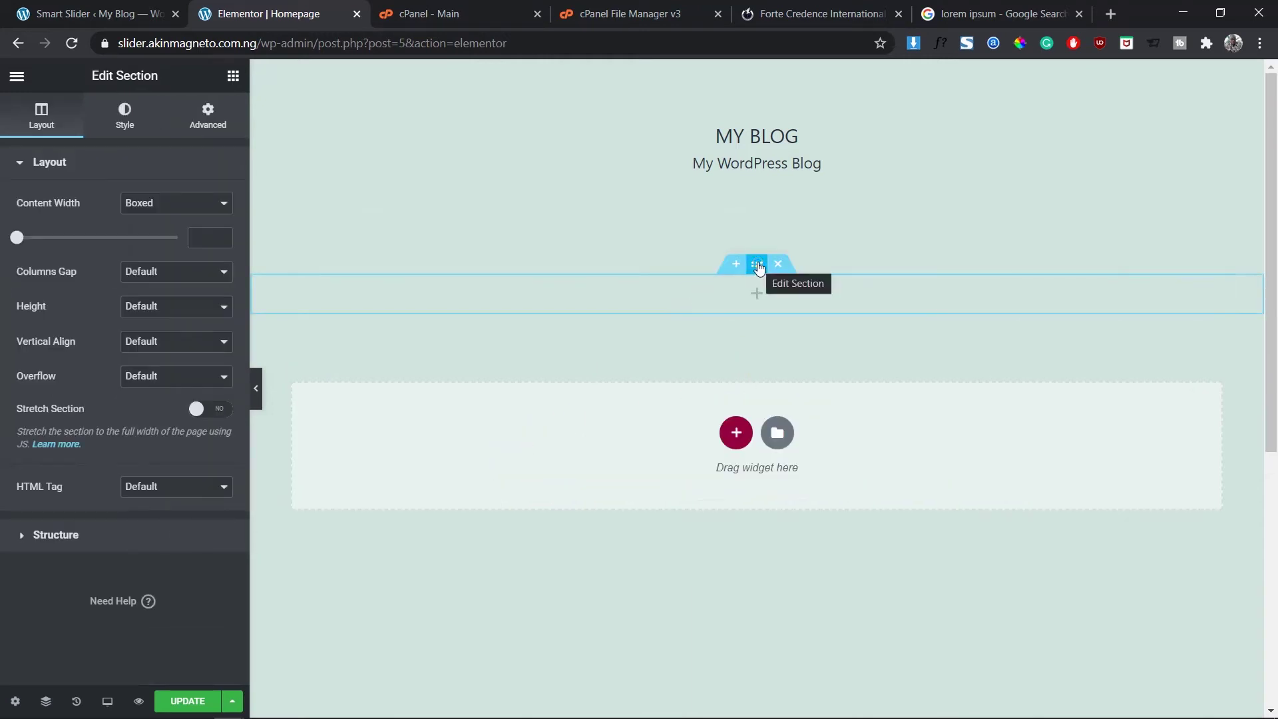
left_click(233, 75)
type("sma")
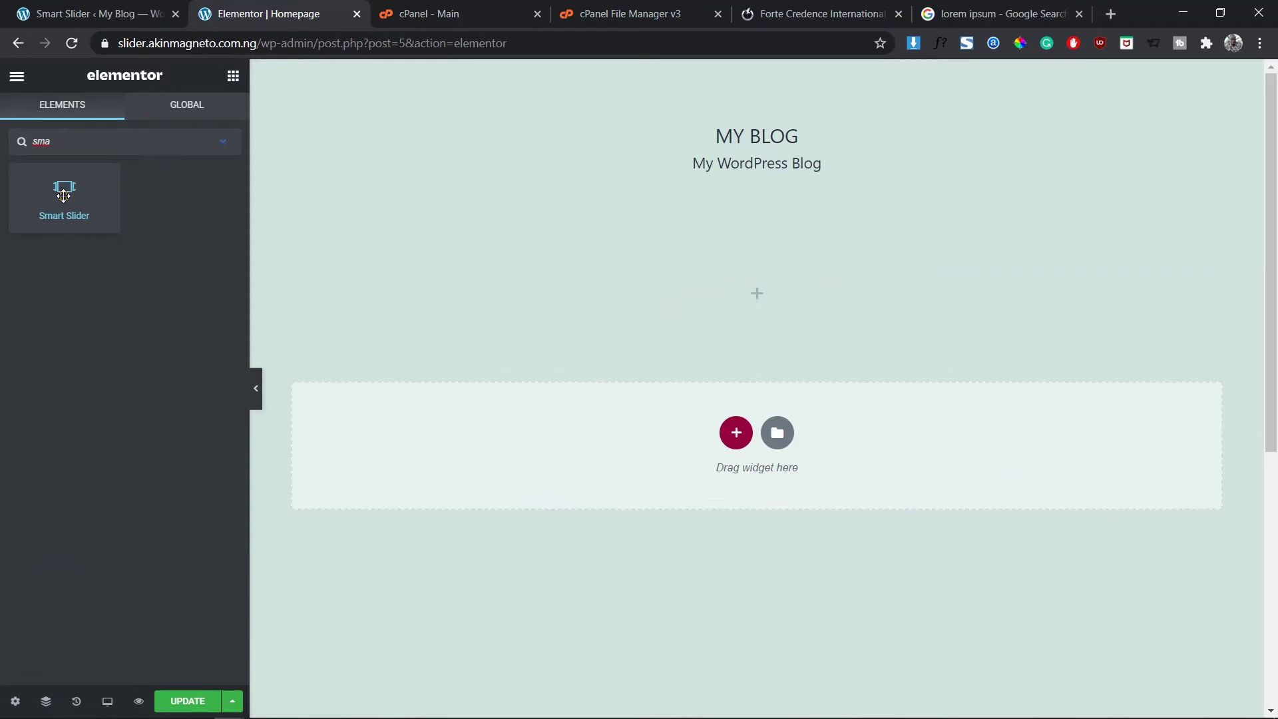
left_click_drag(94, 186, 724, 302)
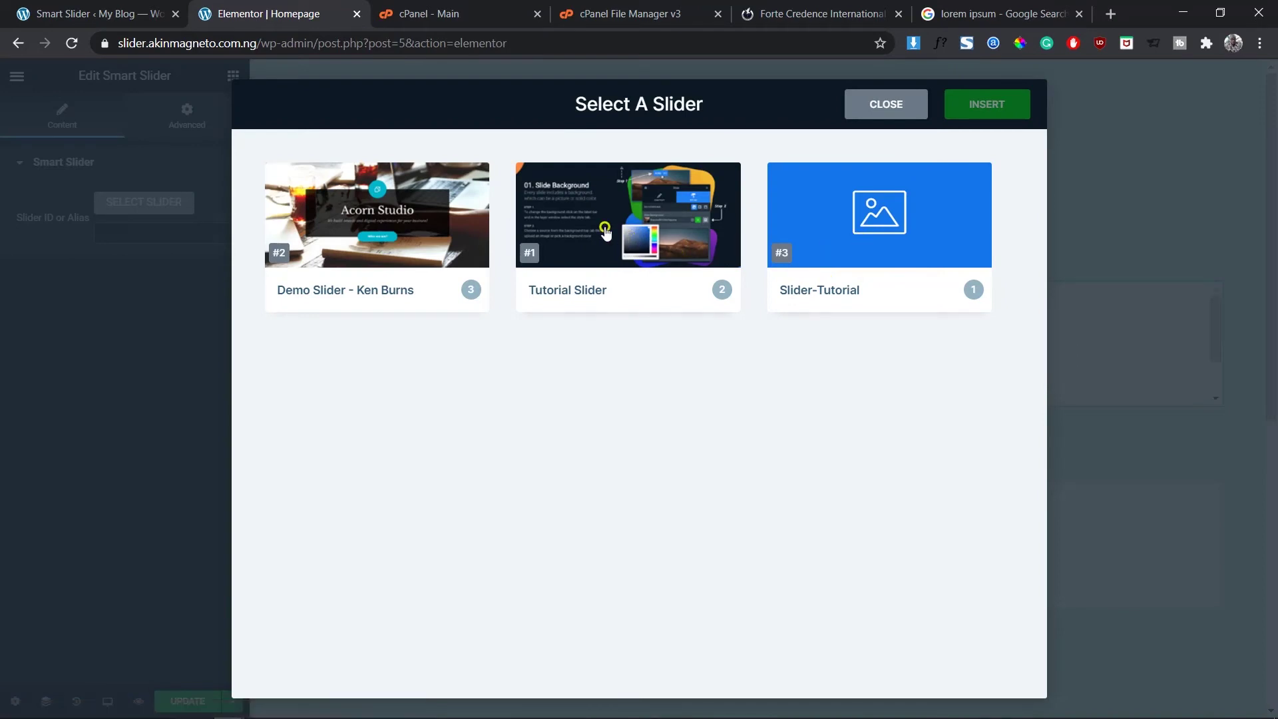
Insert the Slider-Tutorial slider into the widget and check how it renders on the page.
left_click(888, 236)
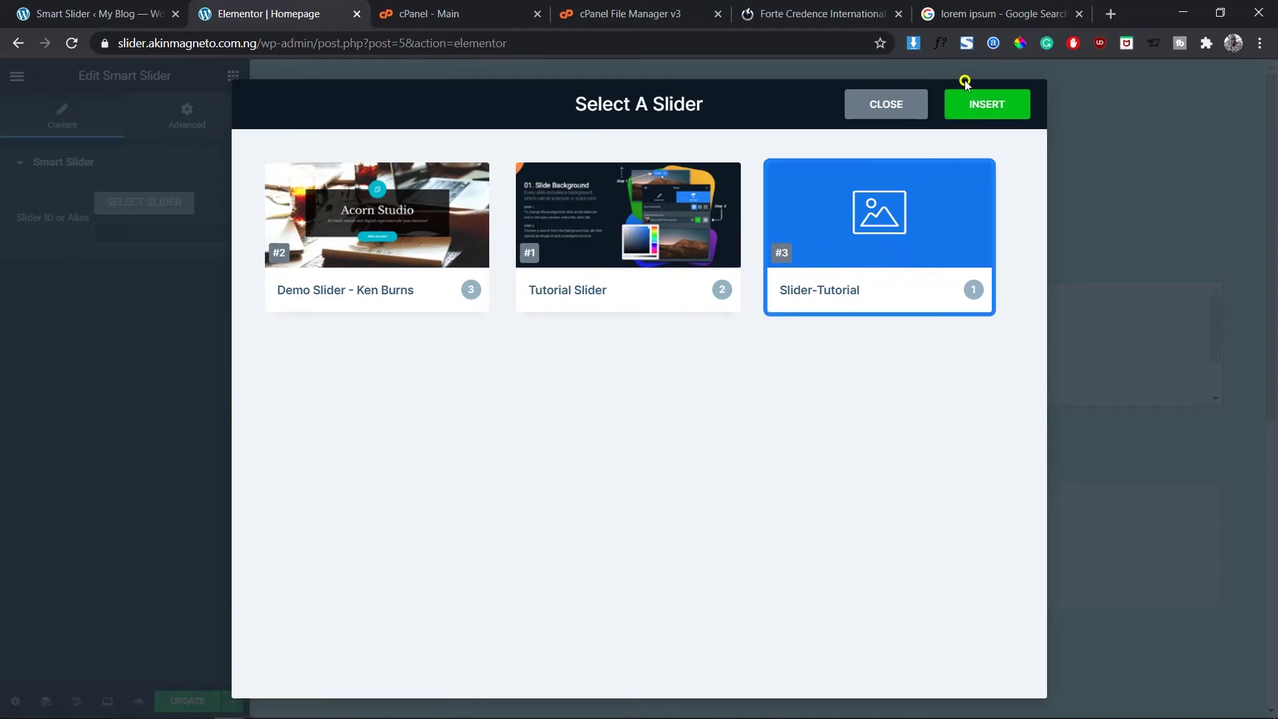
left_click(994, 104)
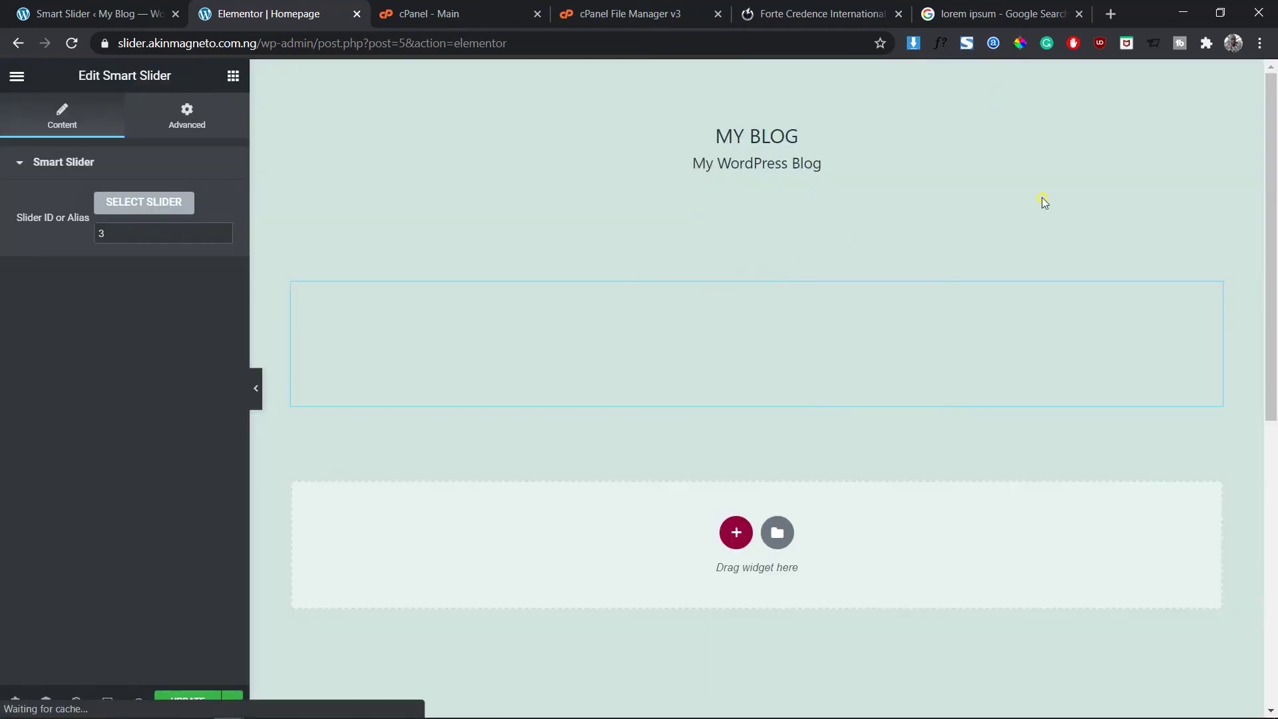
scroll(945, 516, "down", 2)
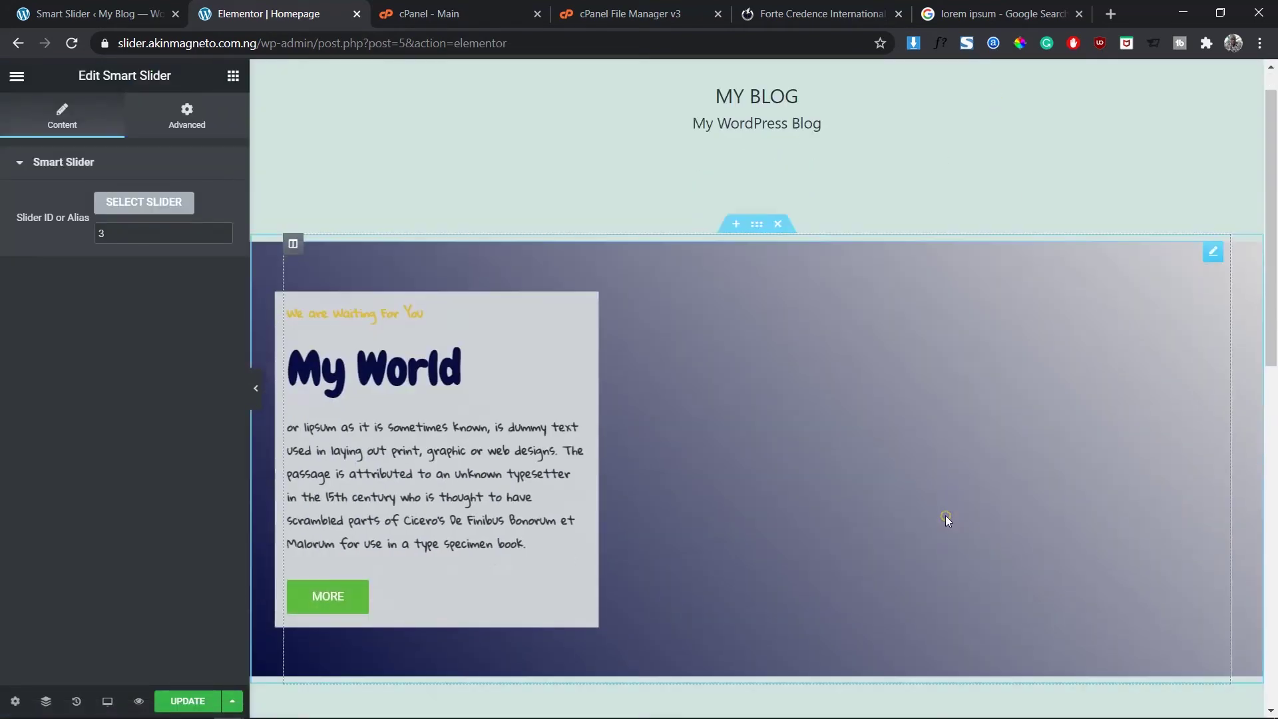
scroll(948, 521, "up", 2)
Preview the homepage in a new tab and look over the full-width slider and its animations.
left_click(136, 702)
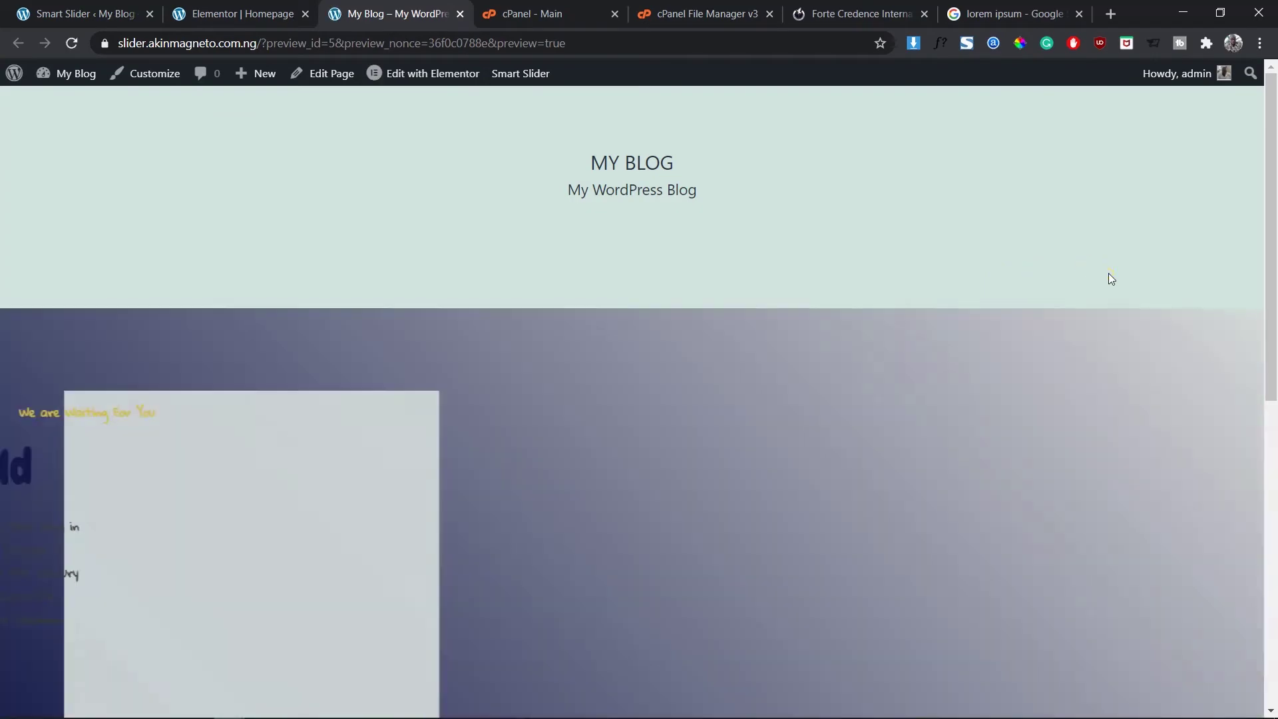
scroll(1108, 274, "down", 2)
scroll(1108, 274, "down", 5)
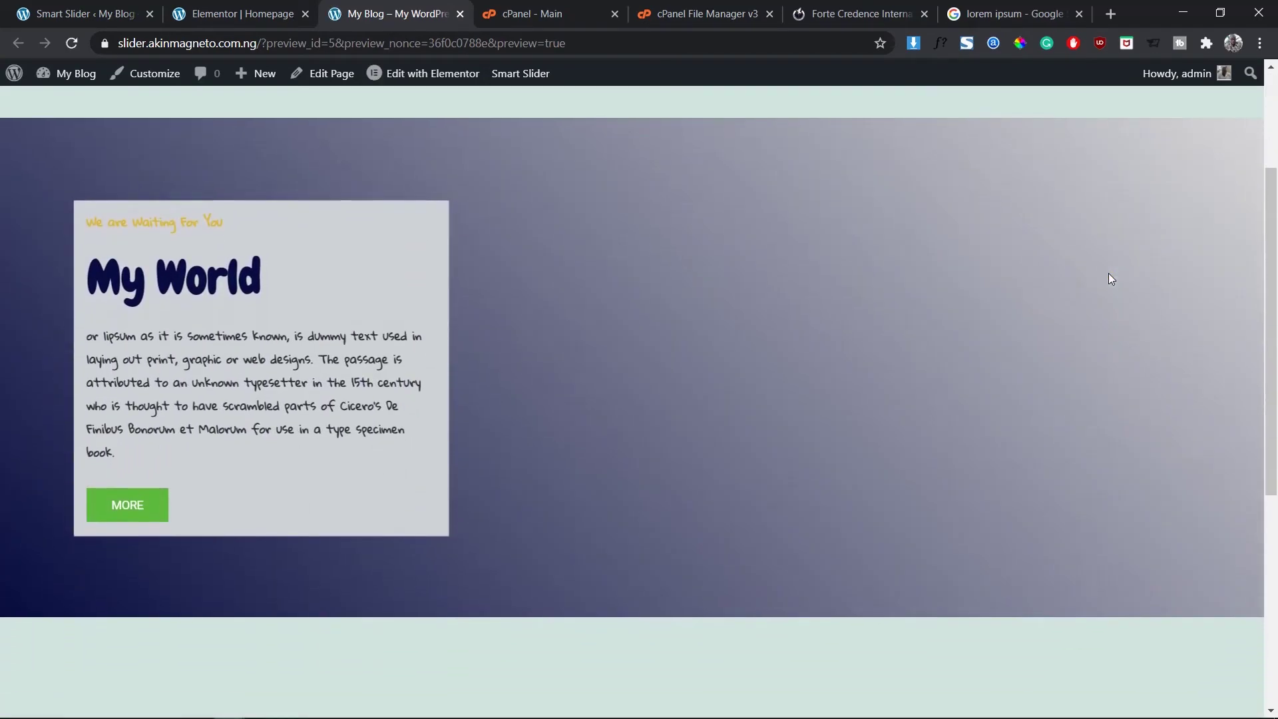
scroll(1108, 278, "down", 2)
scroll(1108, 278, "up", 8)
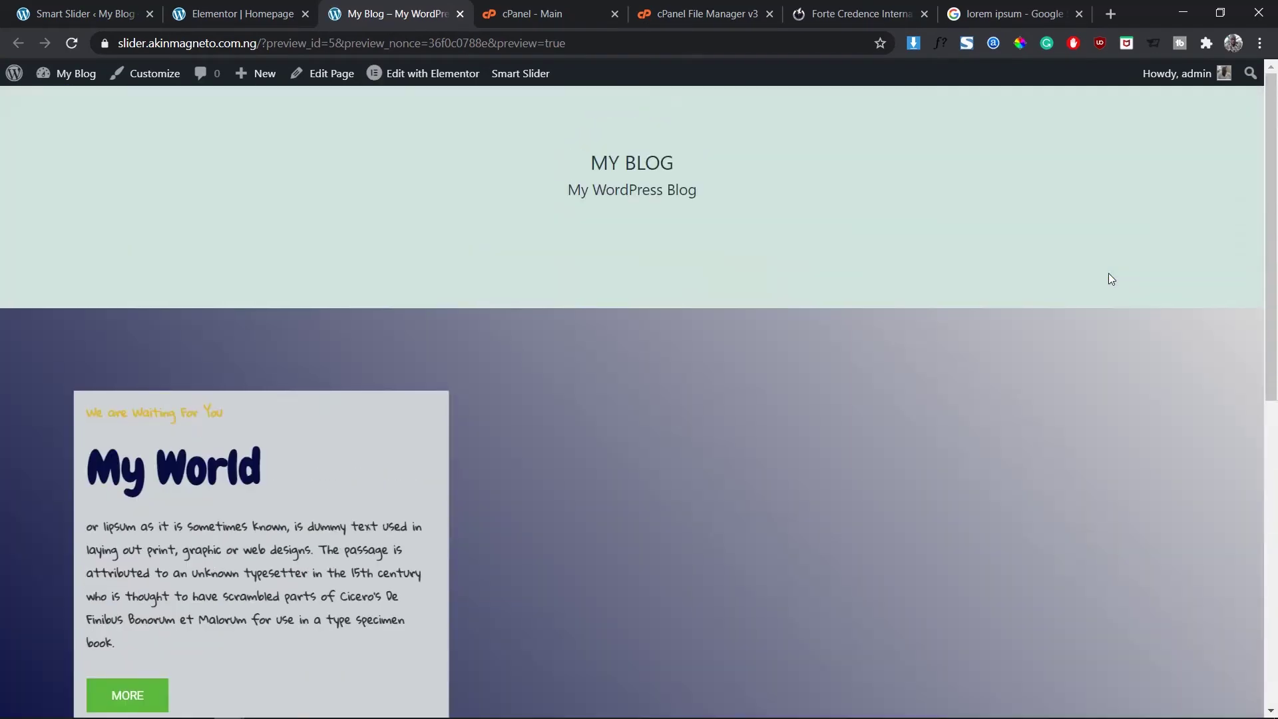
right_click(593, 289)
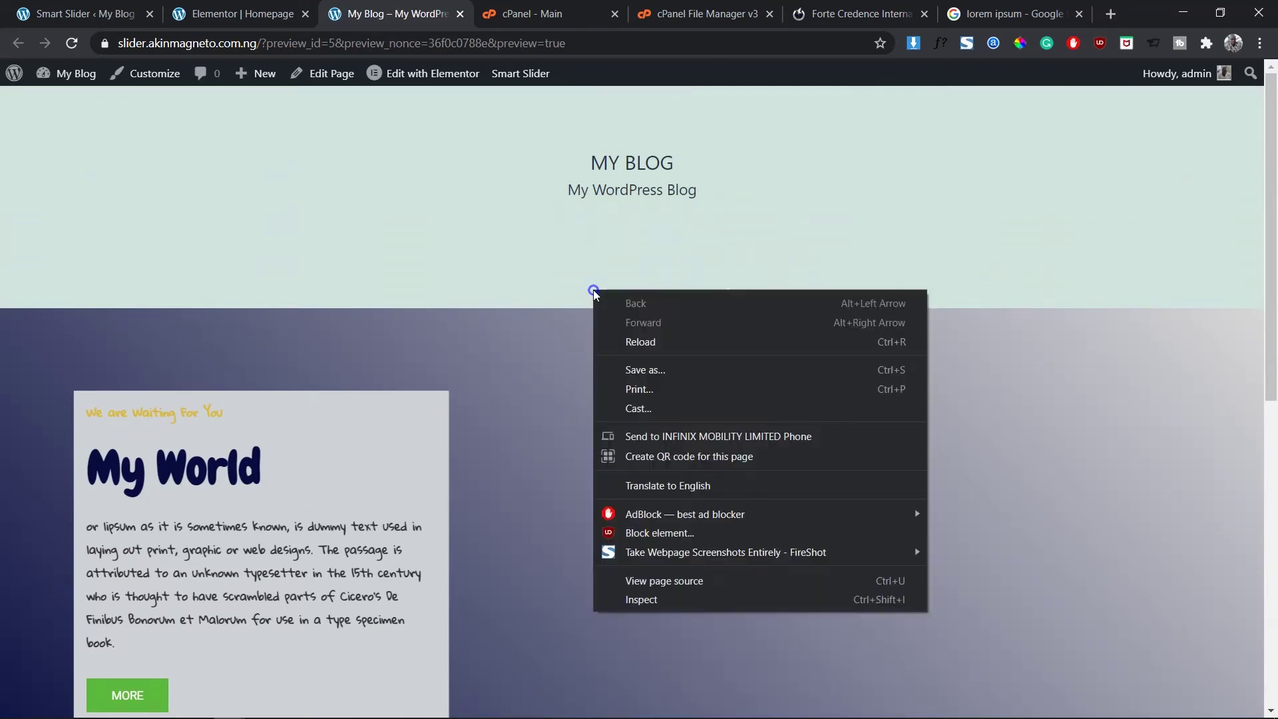
left_click(683, 600)
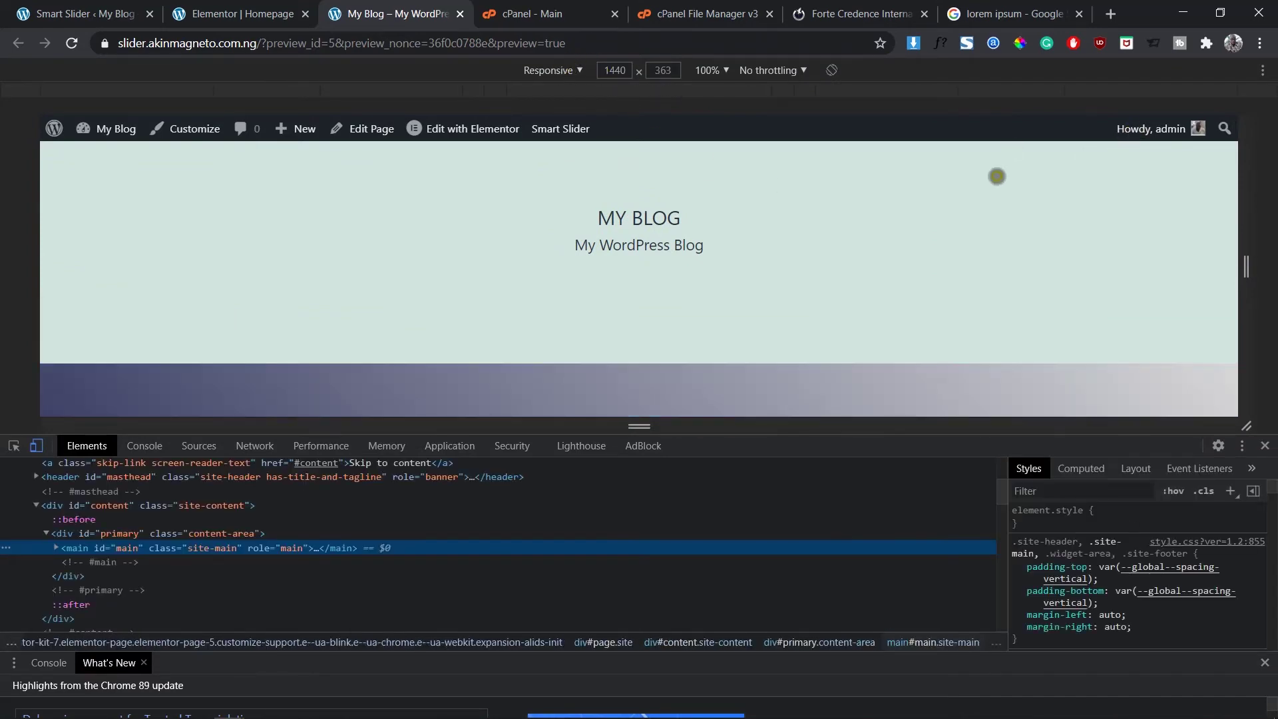
key("Escape")
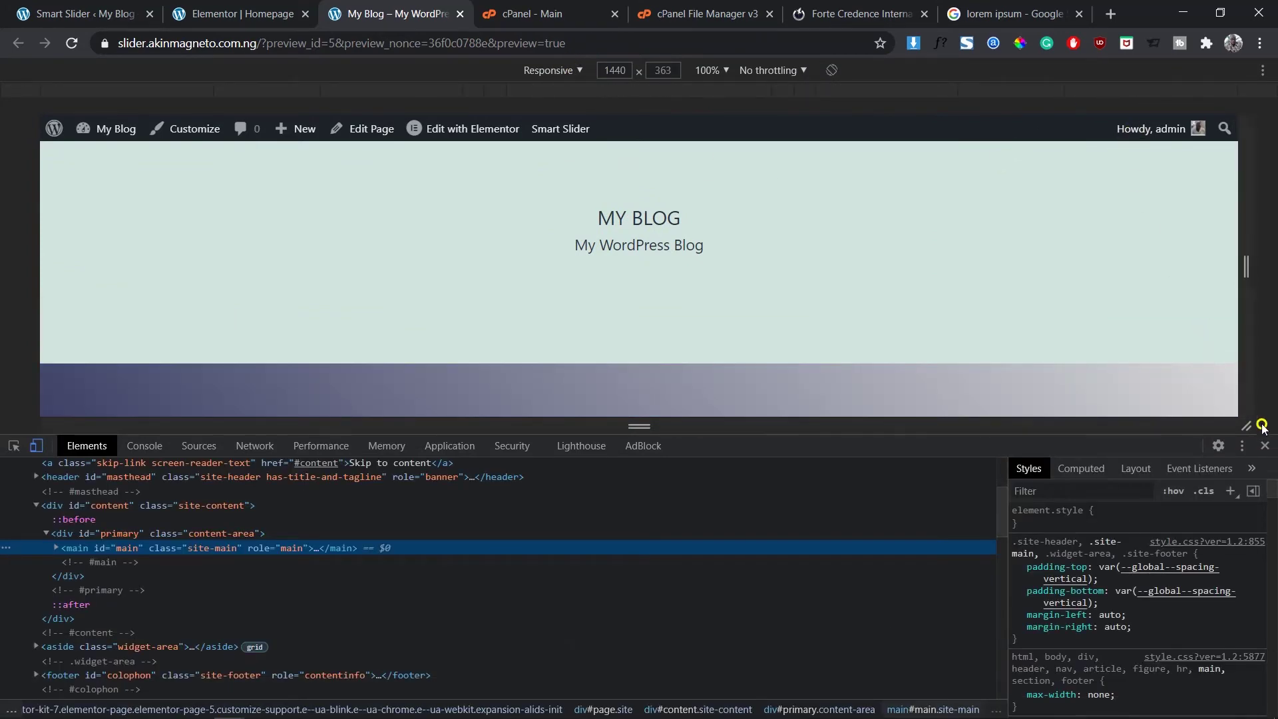
left_click(1265, 446)
Inspect the previewed homepage with the browser's developer tools at the Mobile S width of 320px.
right_click(656, 399)
left_click(673, 388)
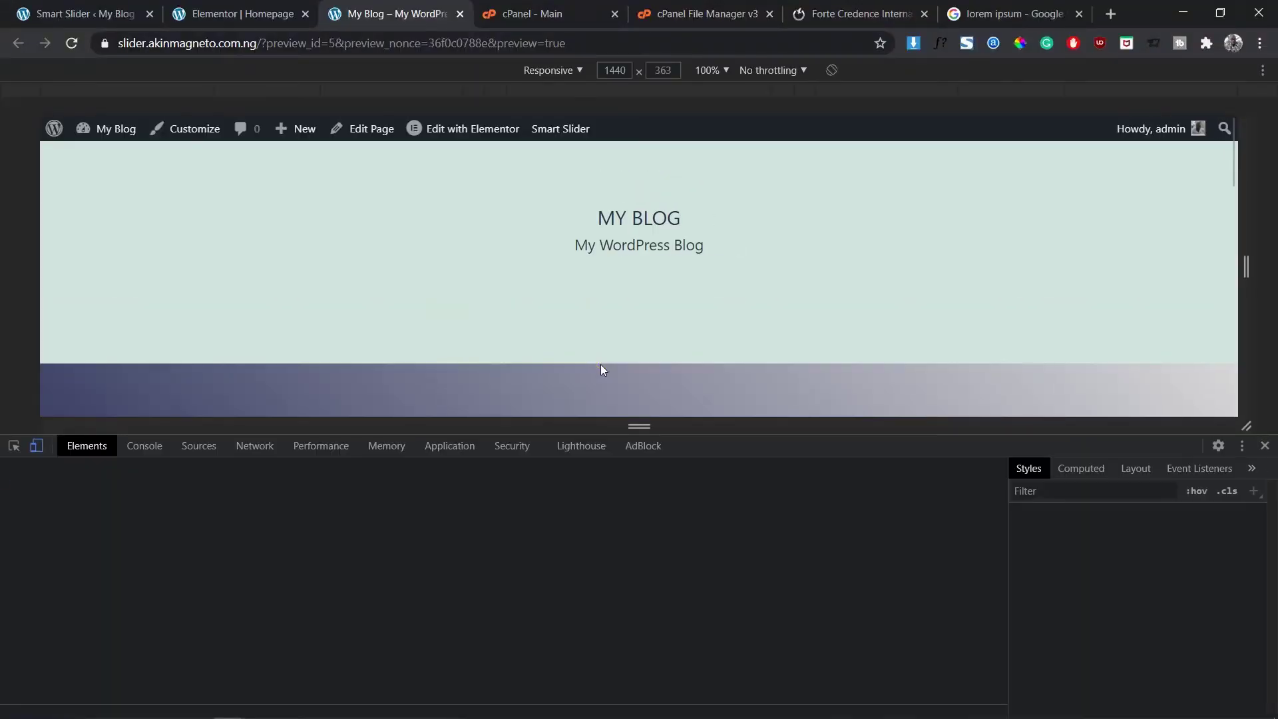
left_click(622, 90)
Examine how the slider's text box, heading, paragraph and button are laid out at the mobile width.
scroll(658, 278, "down", 6)
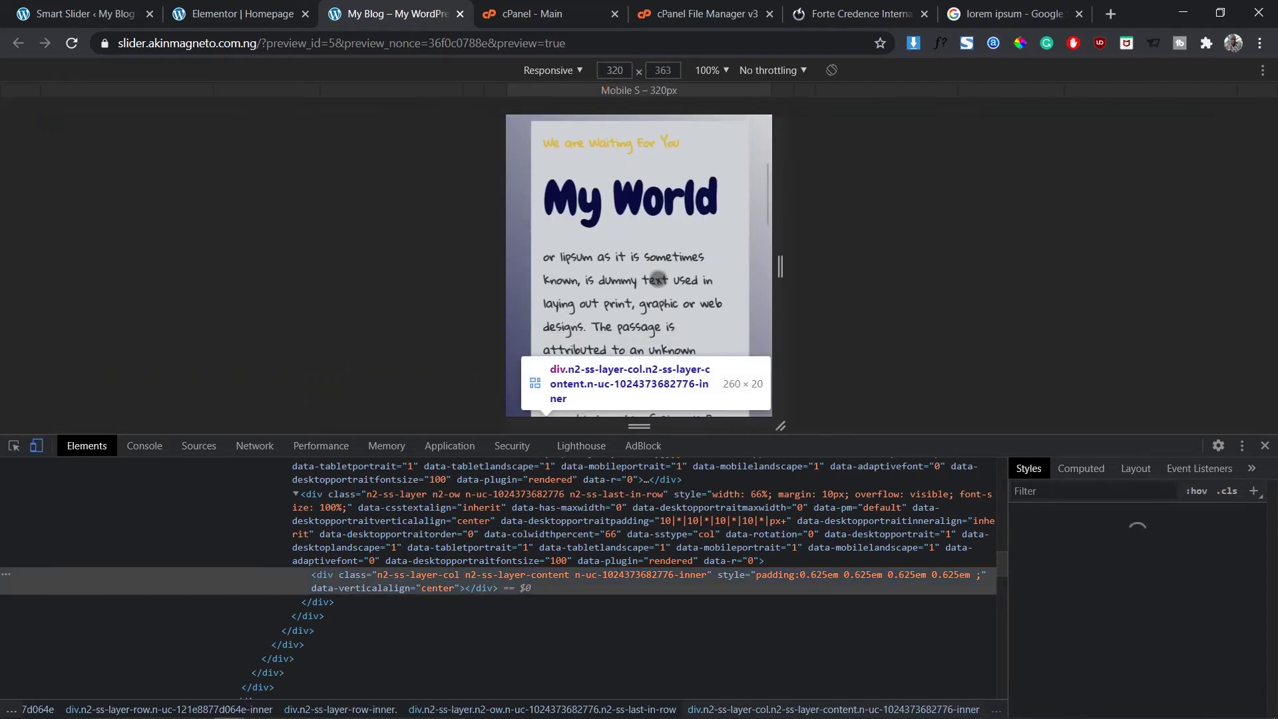
scroll(703, 361, "down", 2)
scroll(703, 362, "up", 6)
scroll(703, 361, "down", 3)
scroll(699, 357, "down", 5)
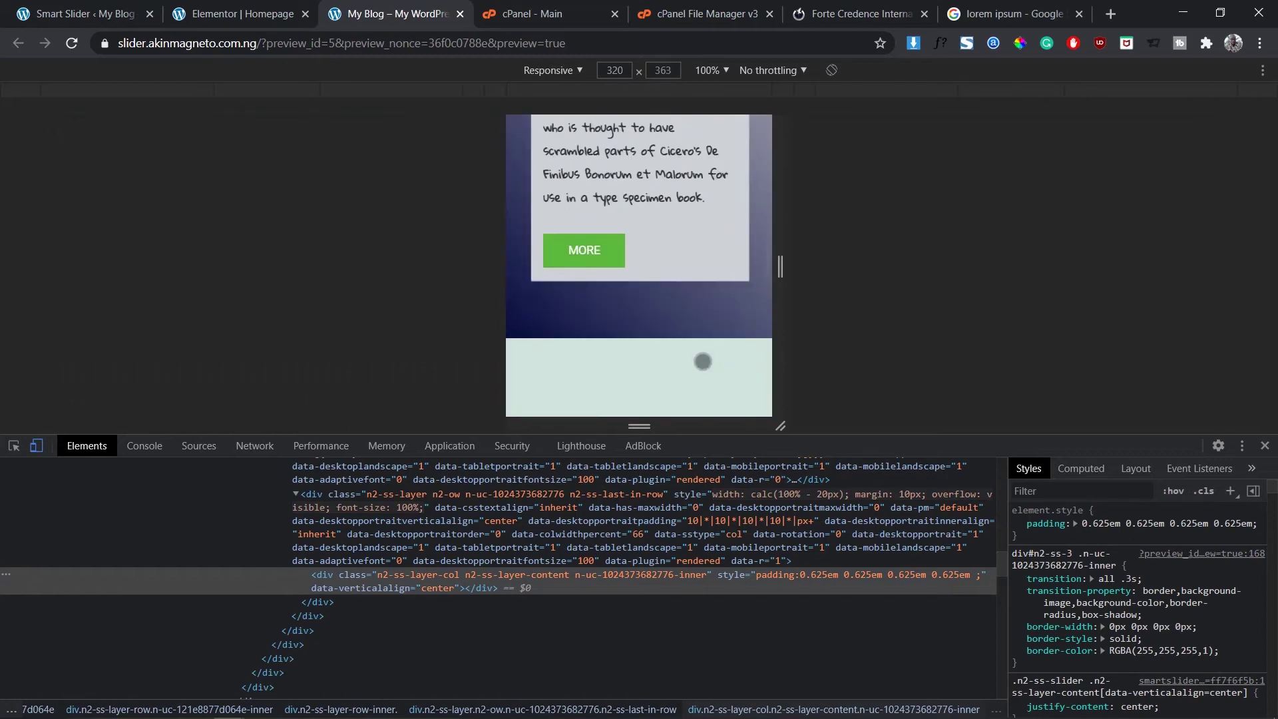
scroll(699, 357, "up", 5)
scroll(742, 212, "up", 2)
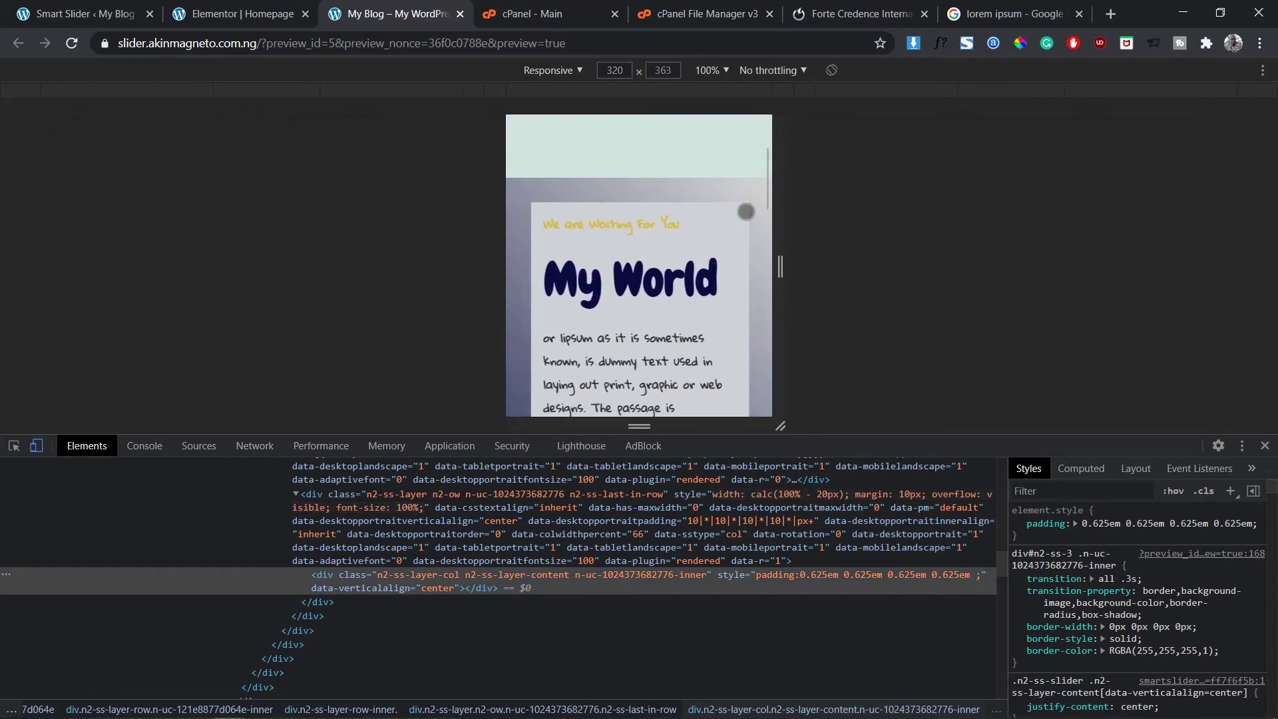
scroll(733, 226, "down", 2)
scroll(728, 237, "up", 2)
scroll(727, 237, "up", 3)
scroll(728, 237, "down", 5)
scroll(728, 237, "up", 3)
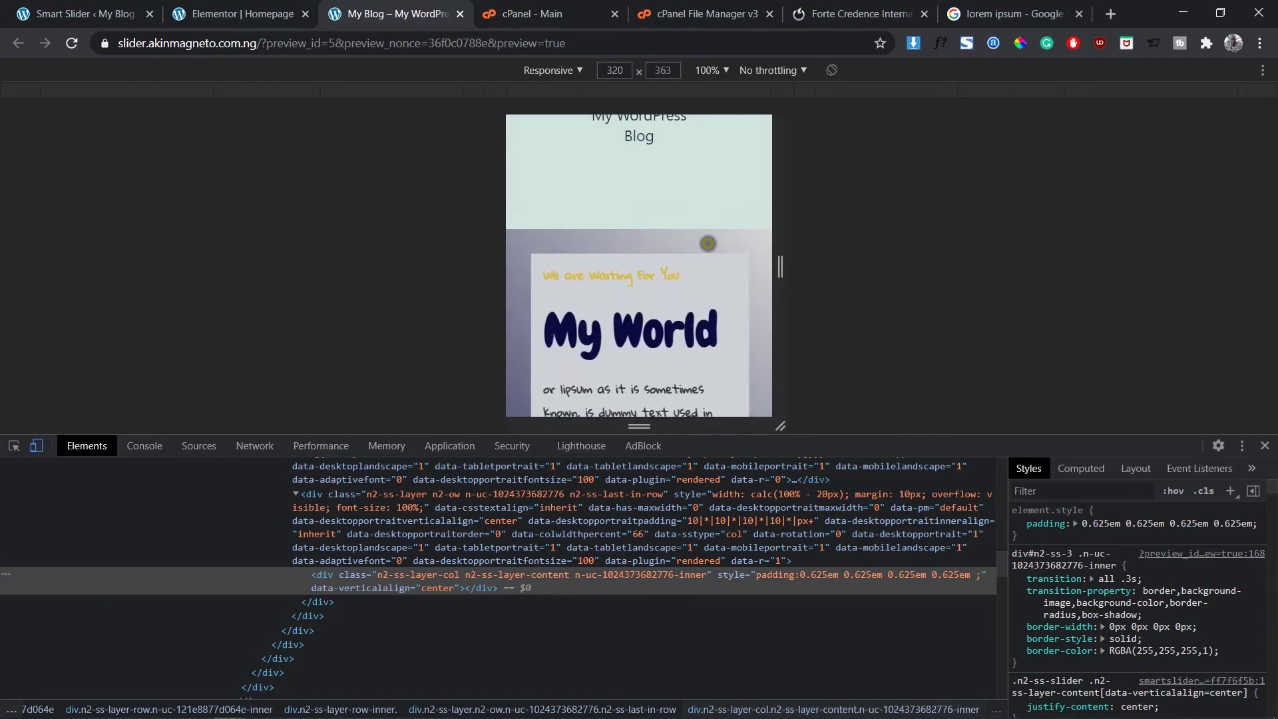
scroll(711, 244, "down", 1)
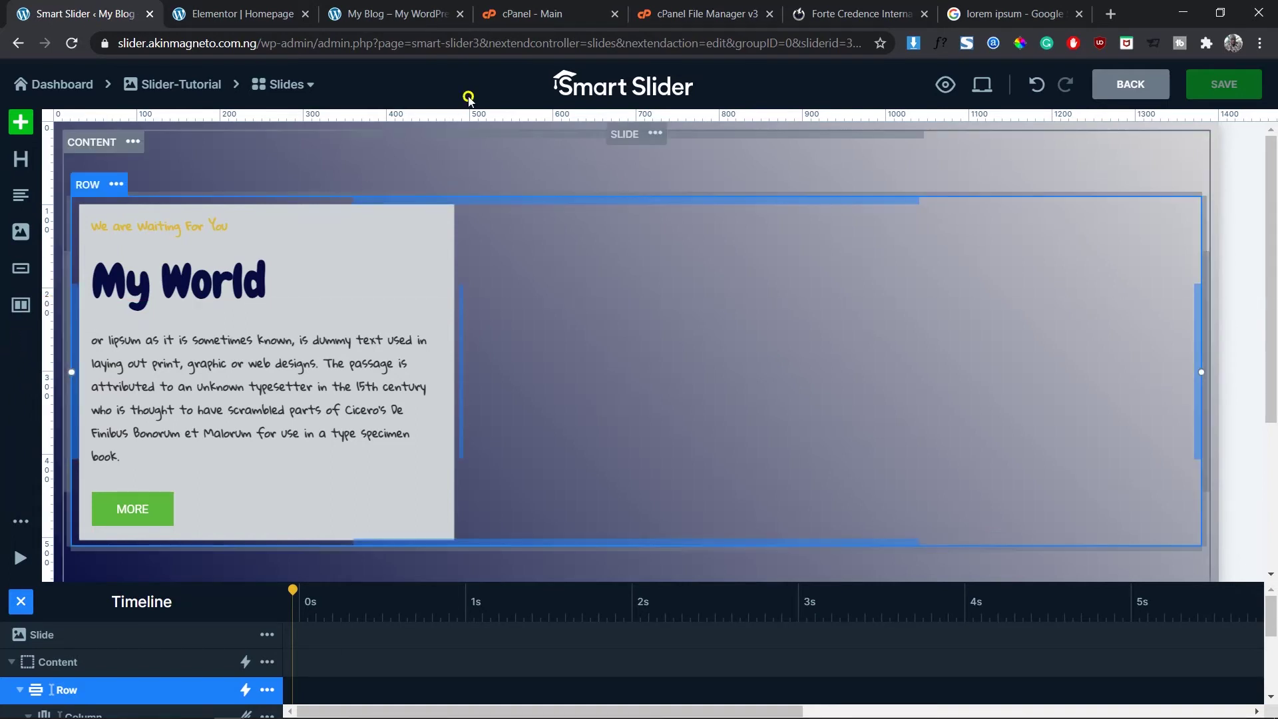
Show the slide in mobile view in the Smart Slider editor and close the timeline.
left_click(980, 84)
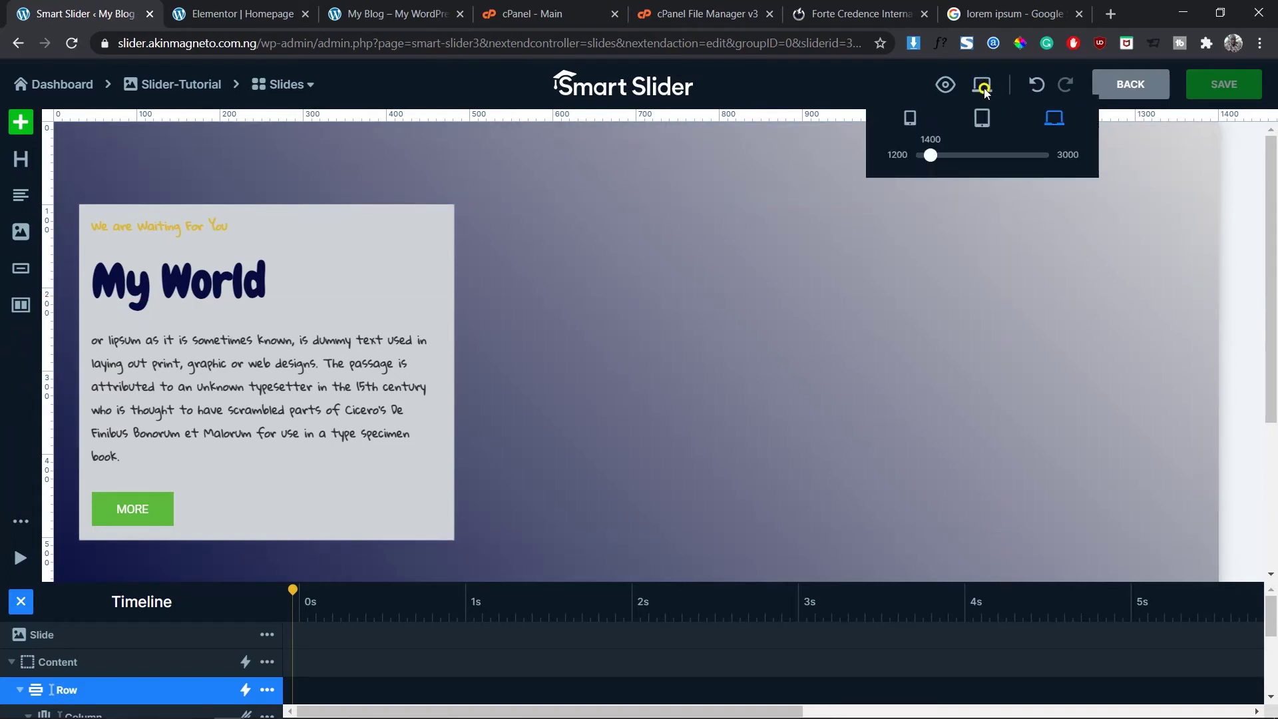
left_click(911, 120)
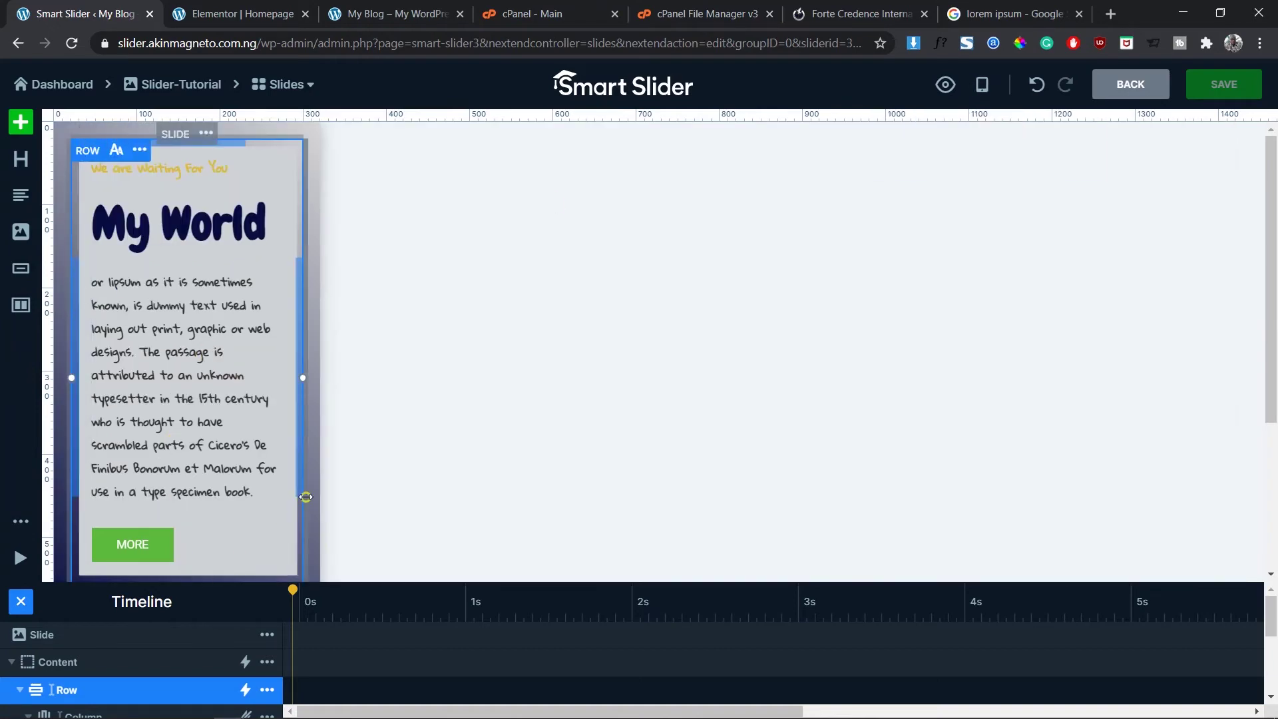
scroll(74, 566, "down", 1)
left_click(21, 601)
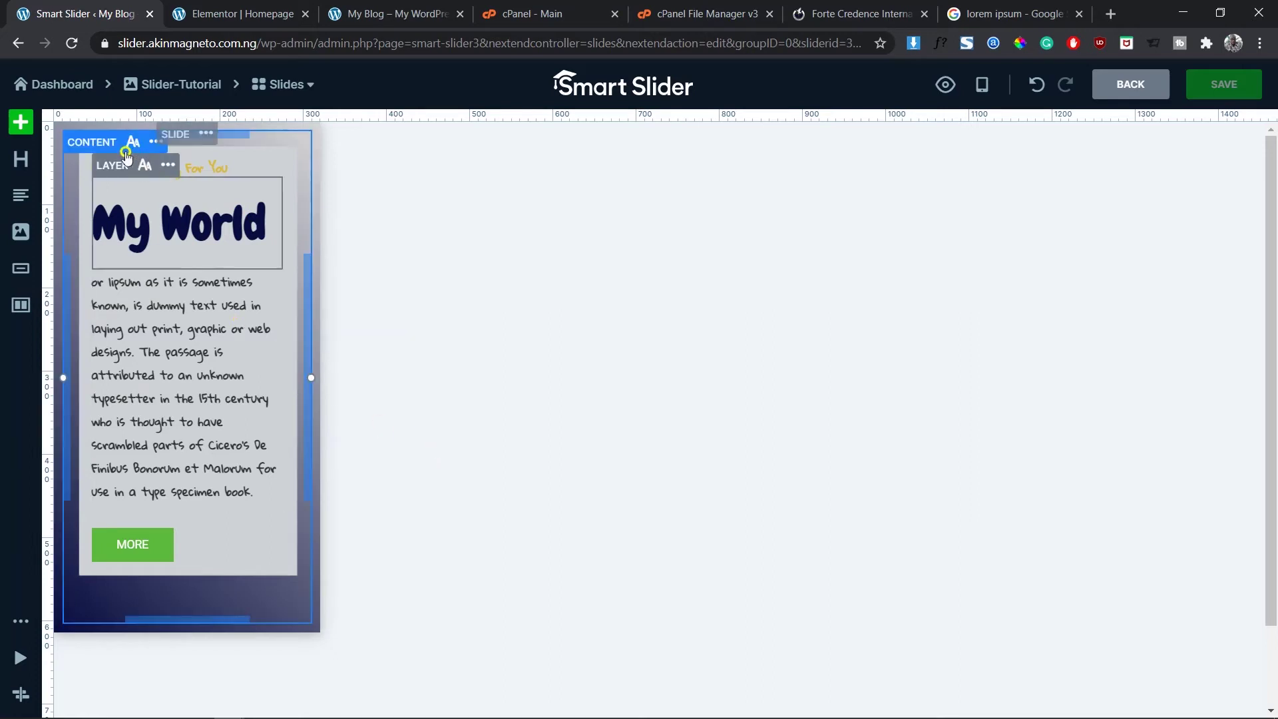
Look at the style settings of the content layer and the slide in mobile view, closing each one.
left_click(106, 151)
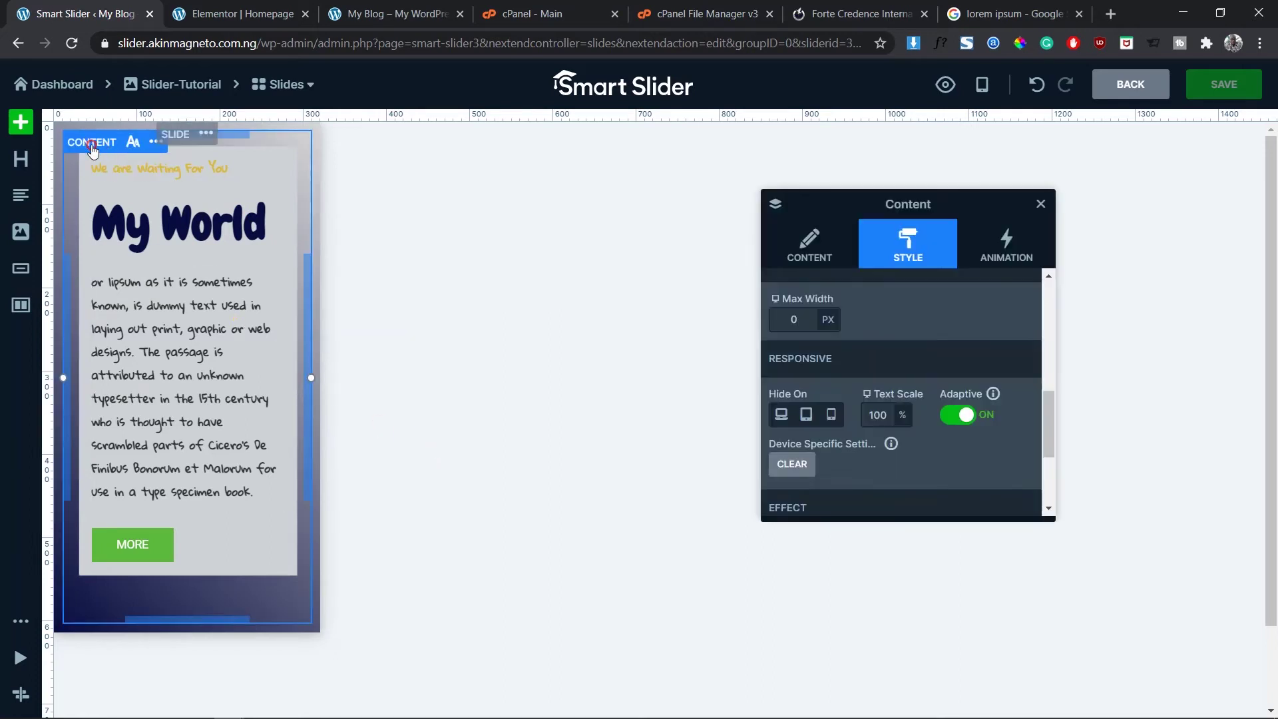
left_click(1041, 204)
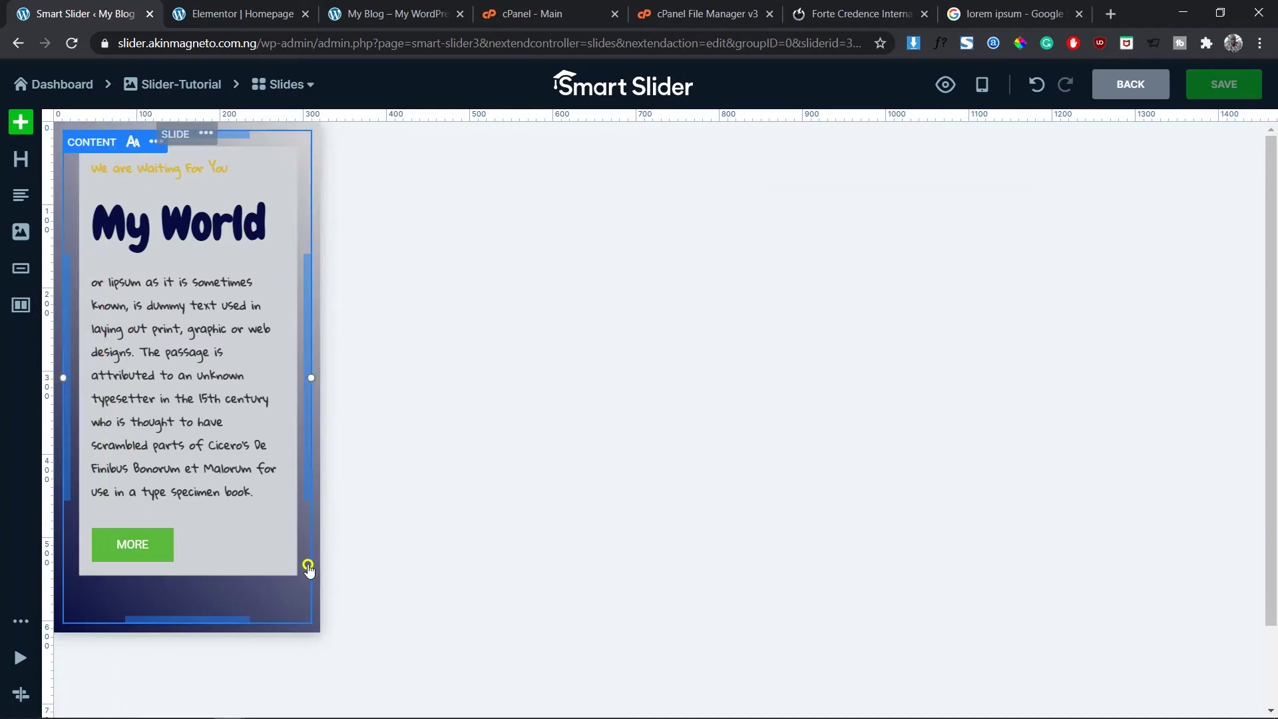
left_click(314, 629)
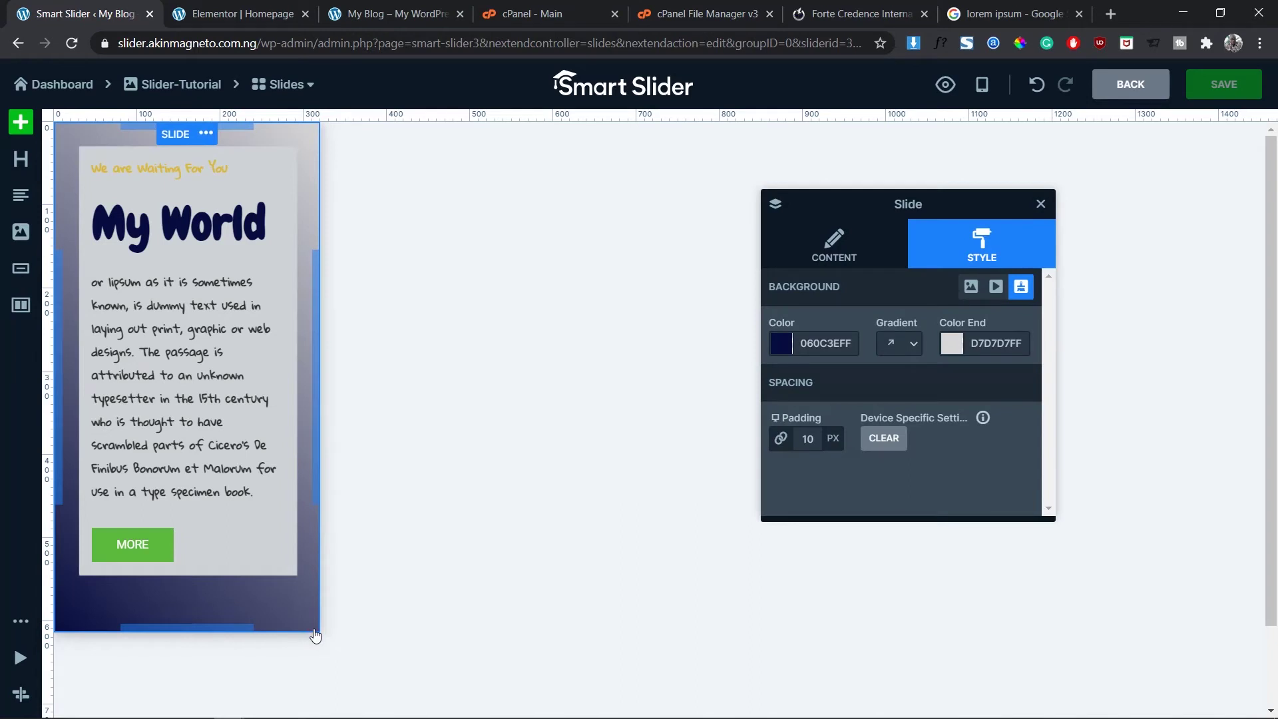
left_click(1042, 203)
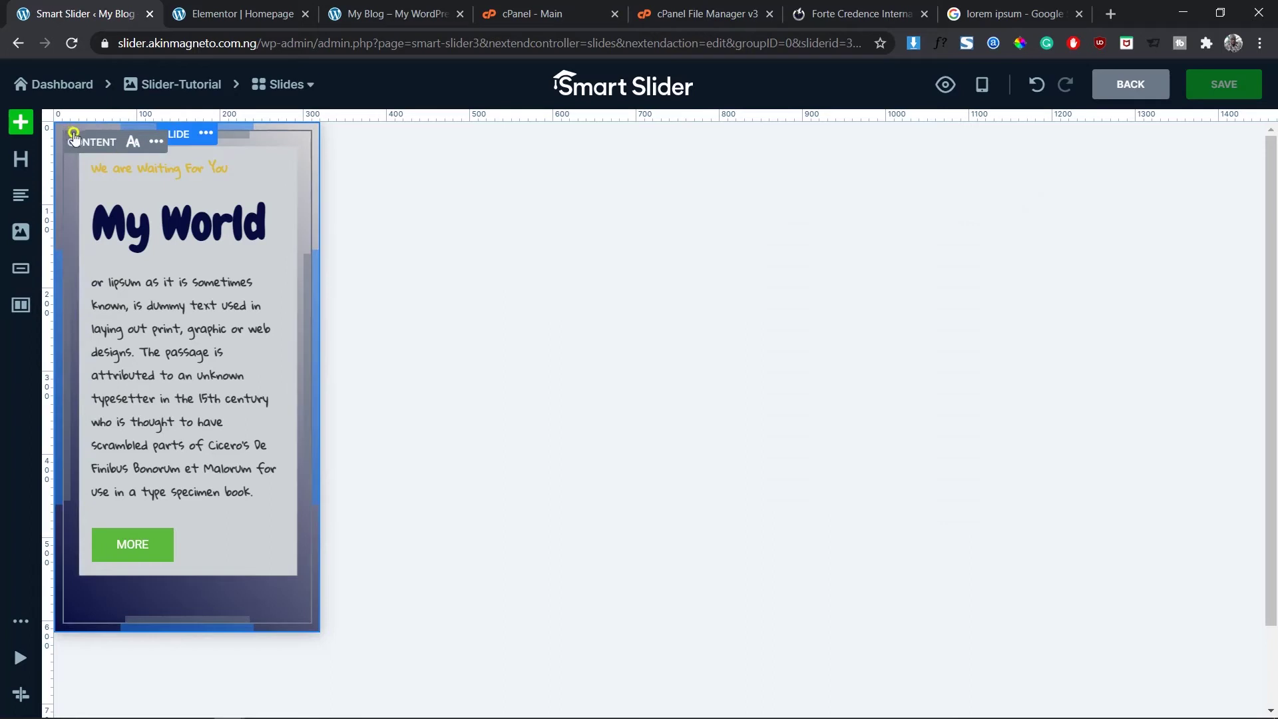
Keep the content layer's vertical alignment centred and set its mobile text scale to 70%.
left_click(94, 143)
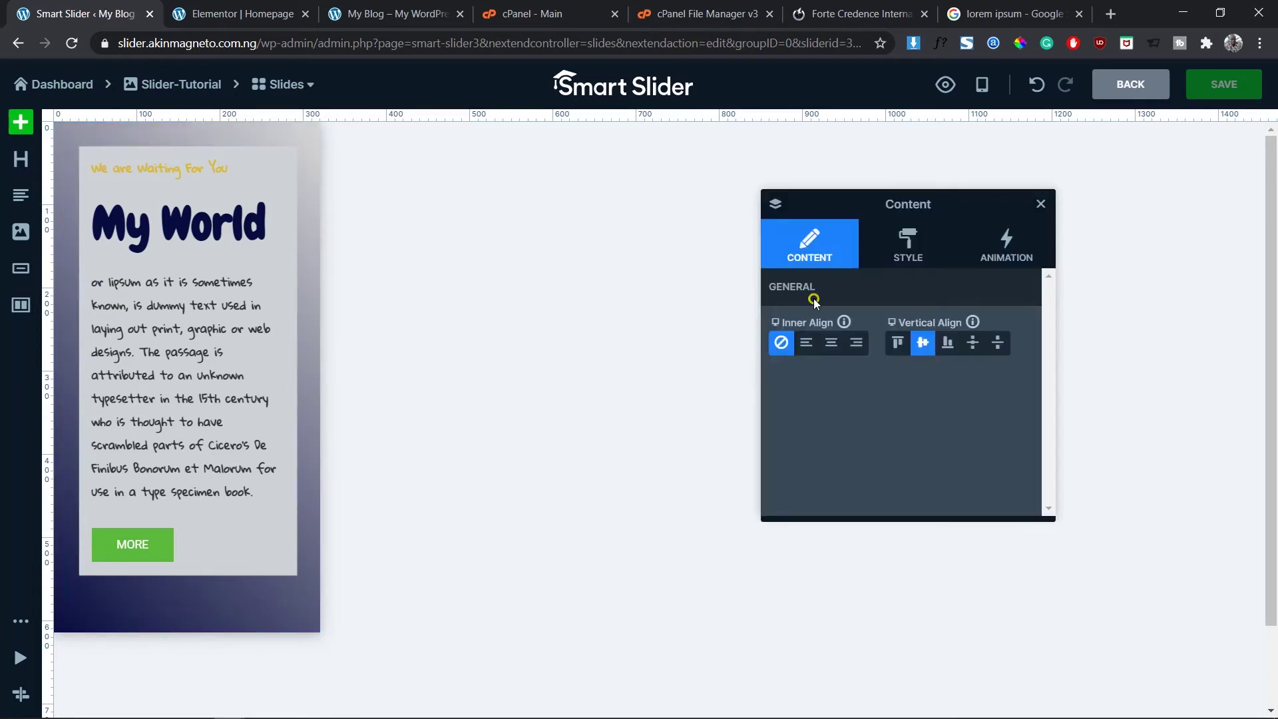
left_click(944, 344)
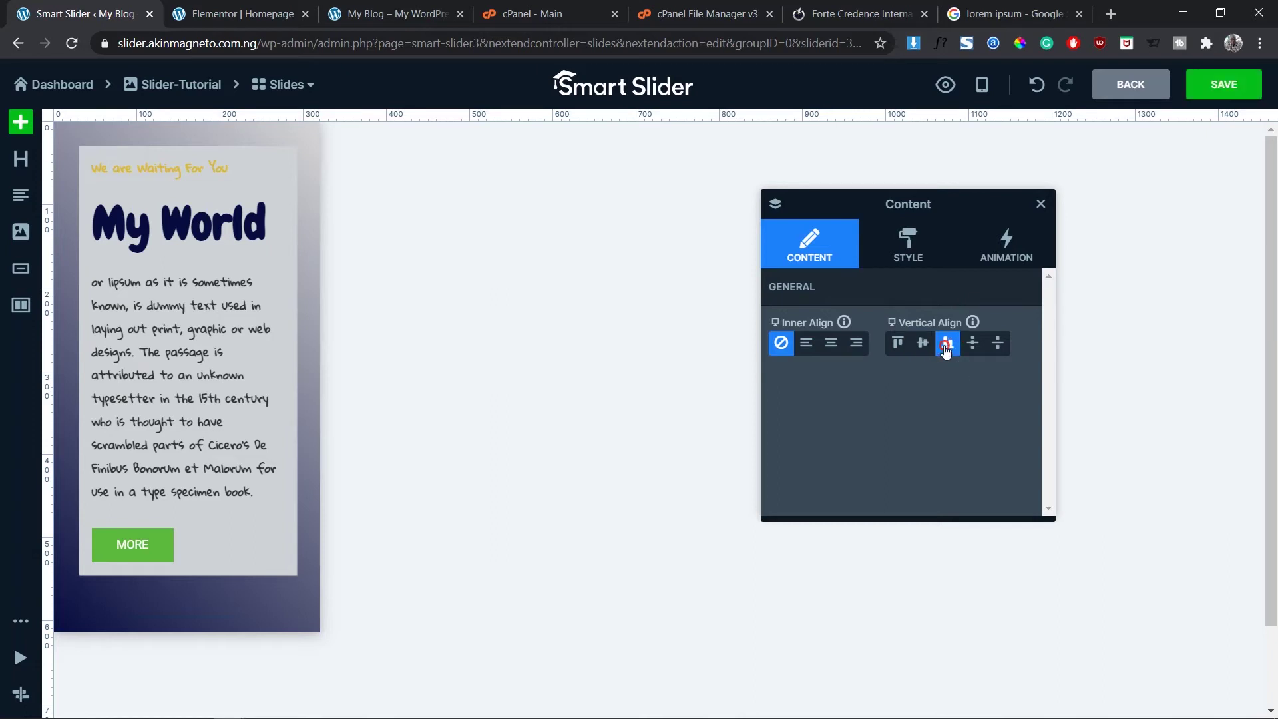
left_click(931, 343)
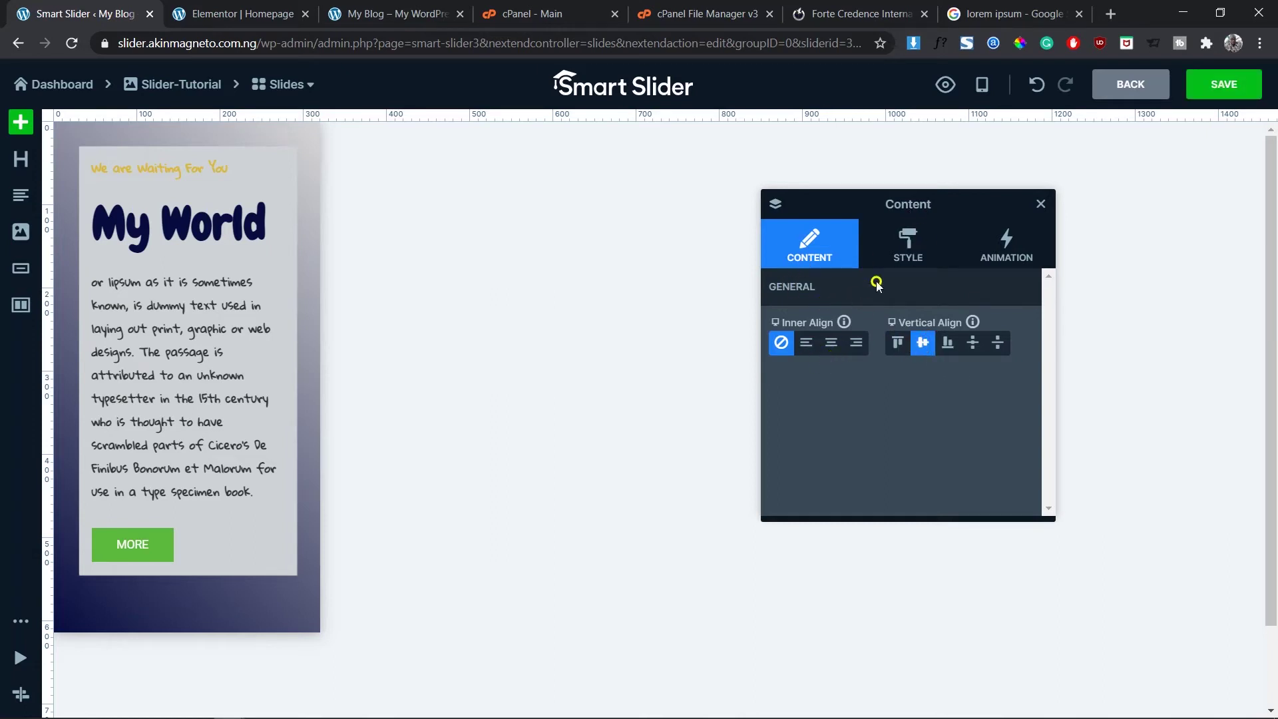
left_click(917, 247)
scroll(972, 373, "down", 5)
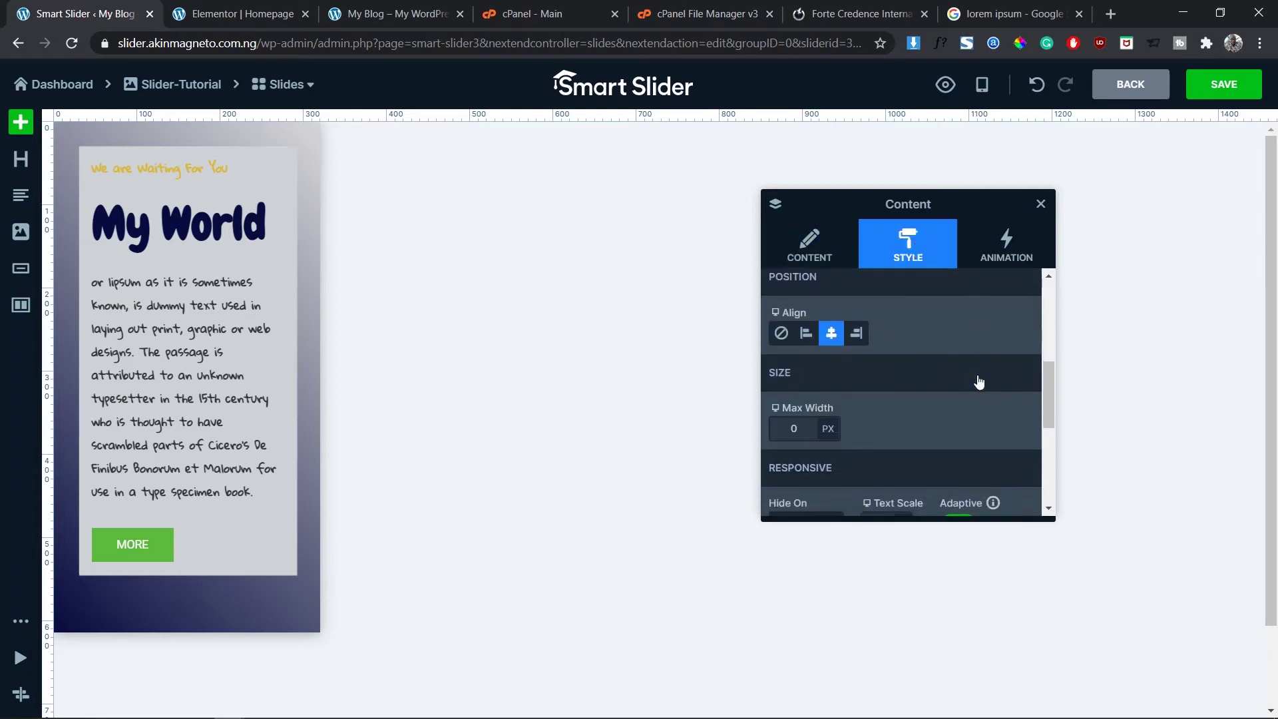
scroll(972, 379, "down", 3)
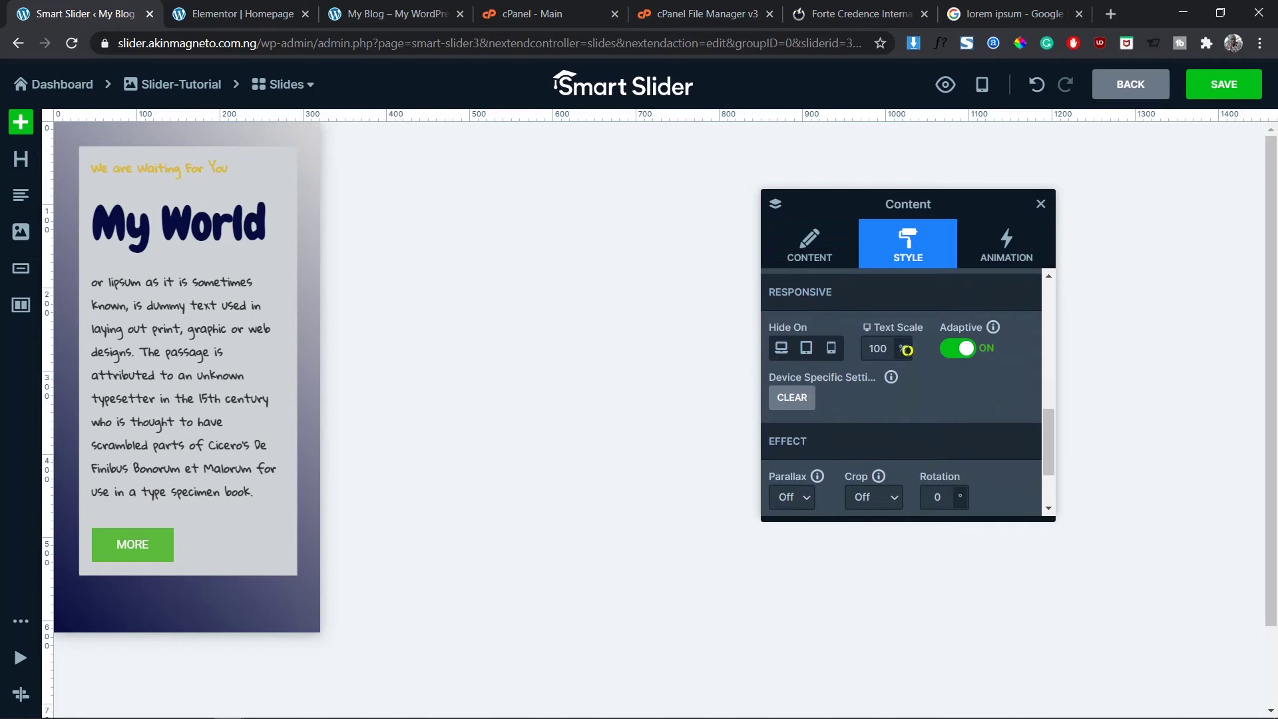
mouse_move(897, 345)
left_click(883, 374)
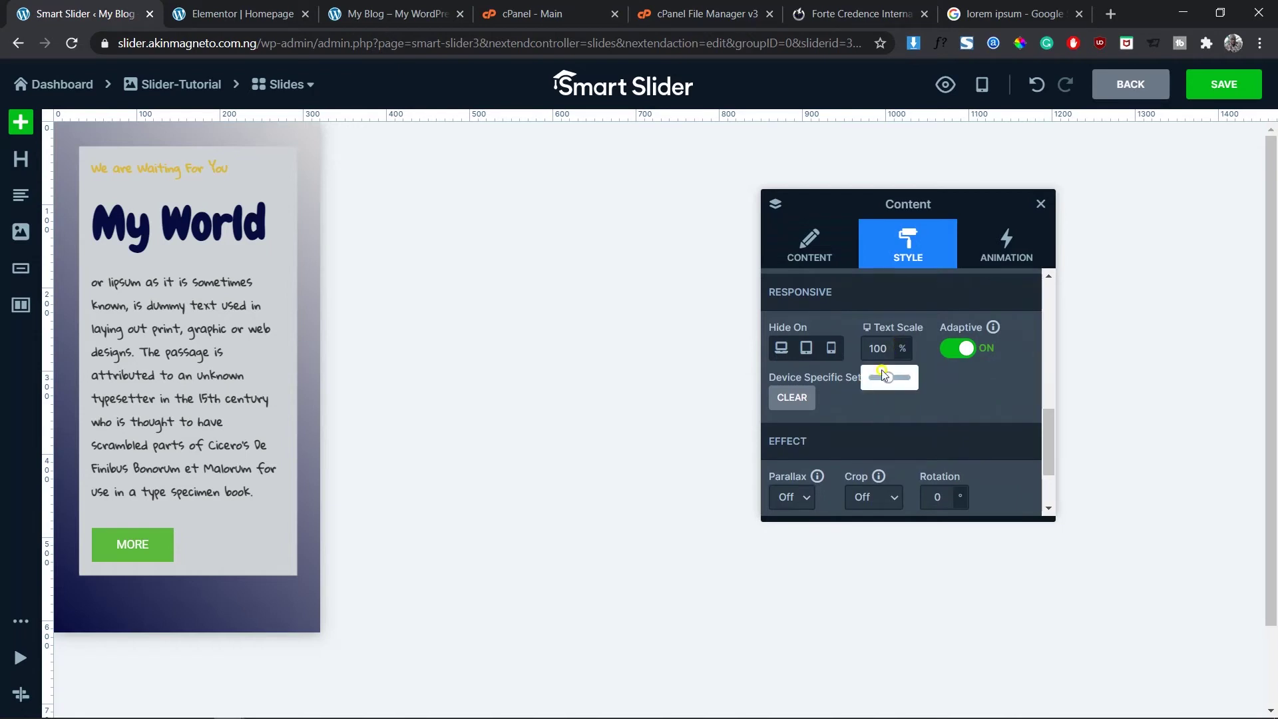
left_click_drag(887, 378, 884, 377)
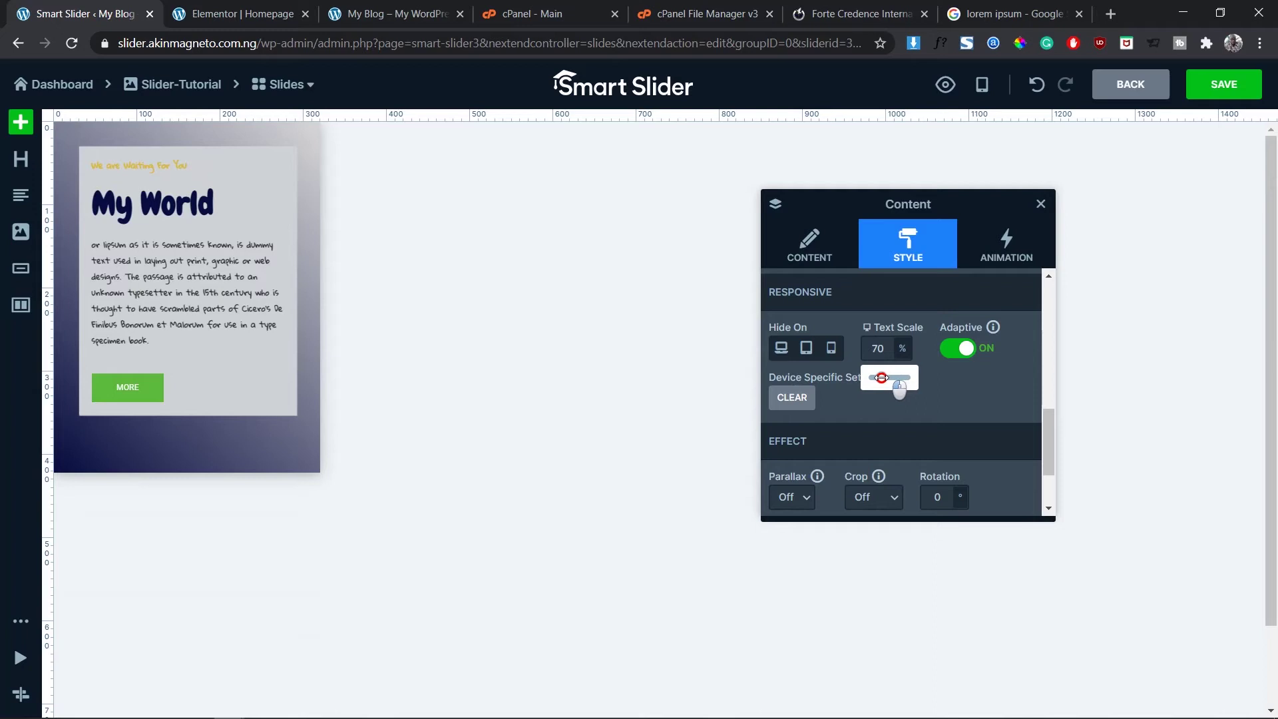
left_click(953, 401)
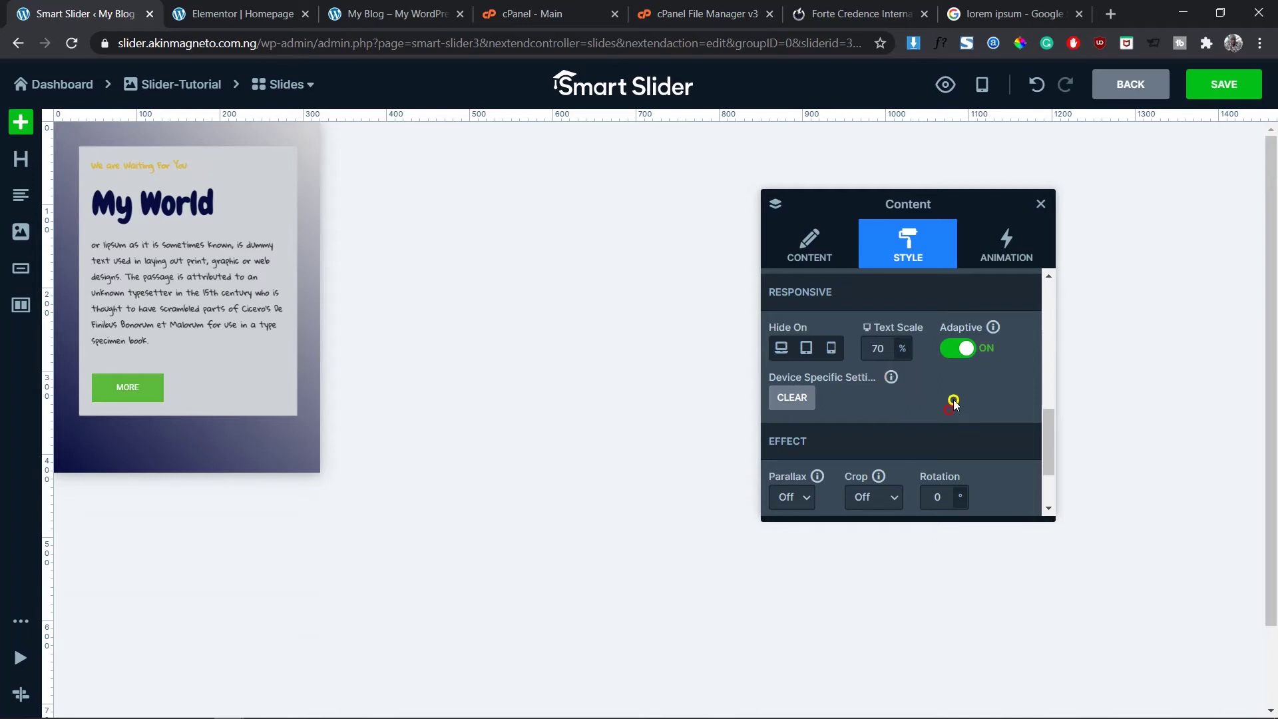
Try turning the content layer's Adaptive option off and switch it back on.
left_click(964, 349)
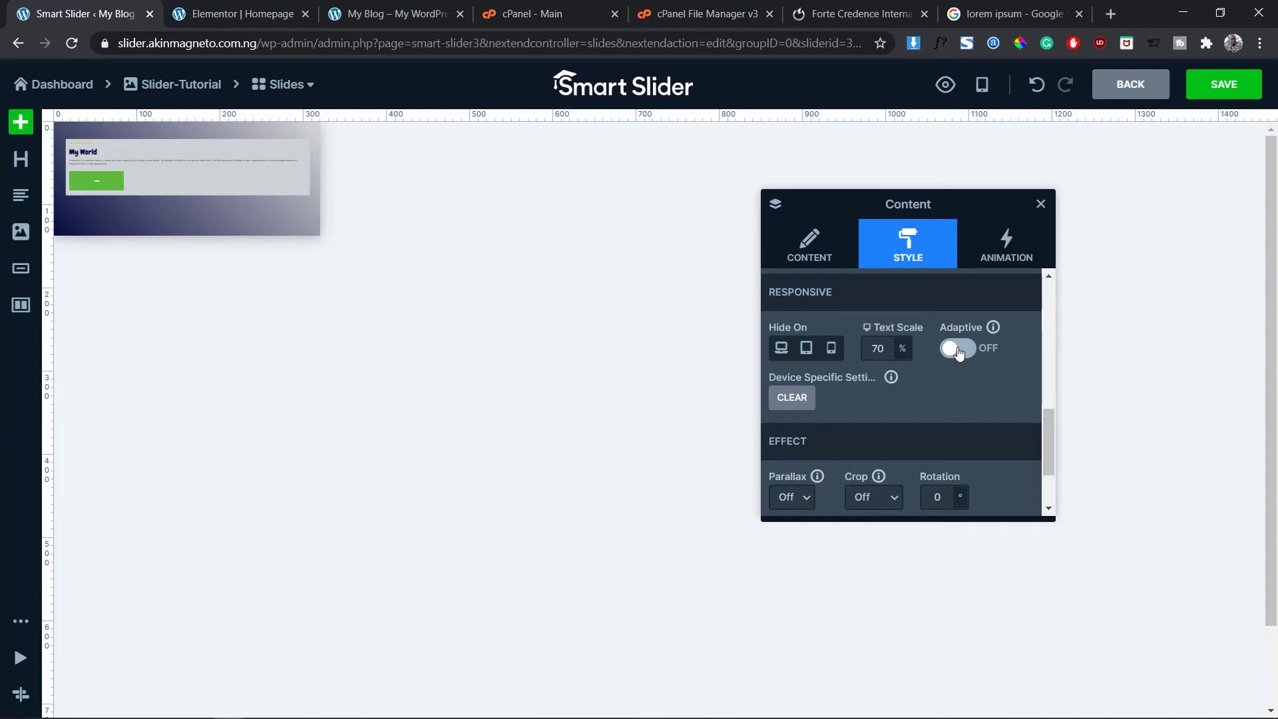
left_click(958, 351)
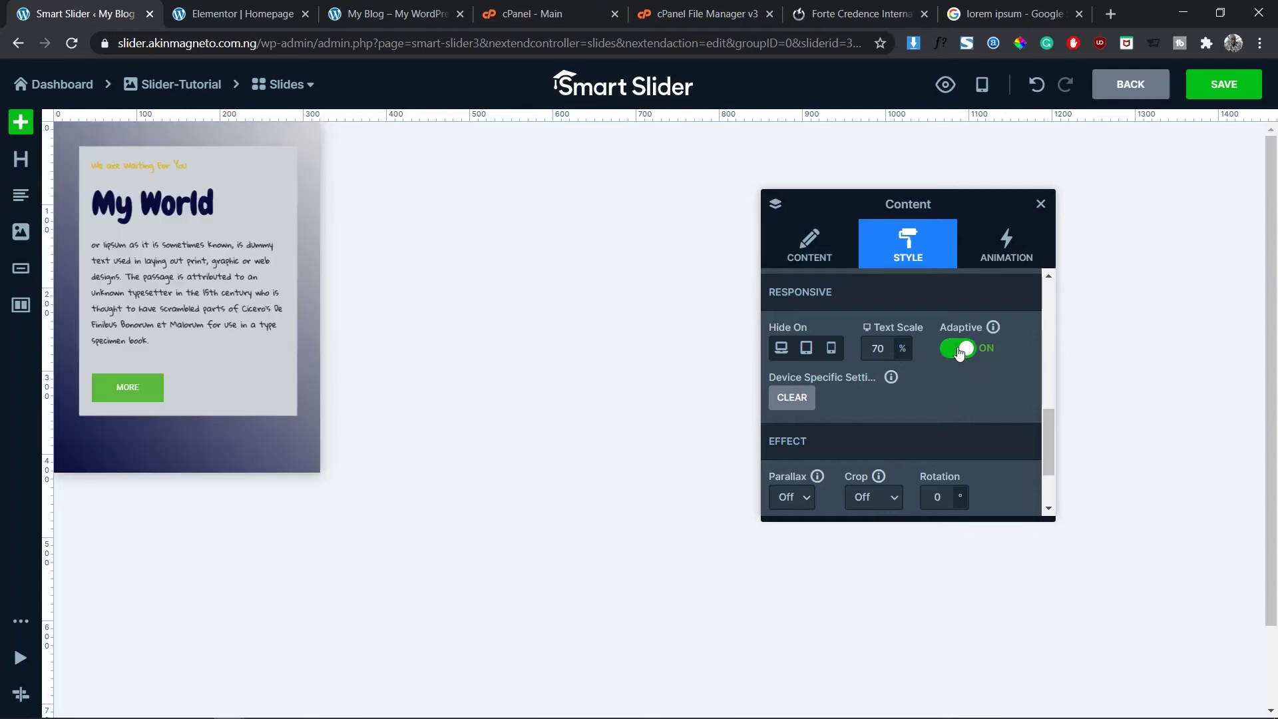
left_click(949, 355)
left_click(969, 353)
Compare the content layer's text at 100% scale by setting it to 100 and back to 70.
left_click(877, 348)
type("100")
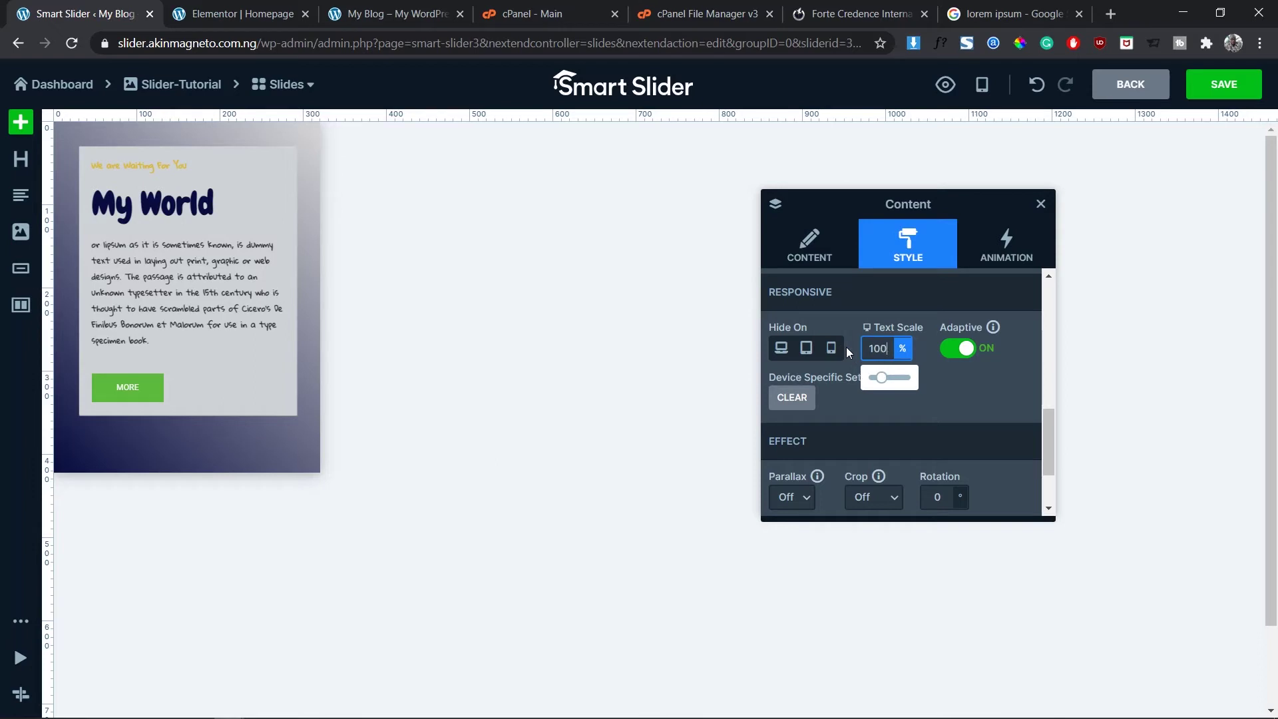
key("Return")
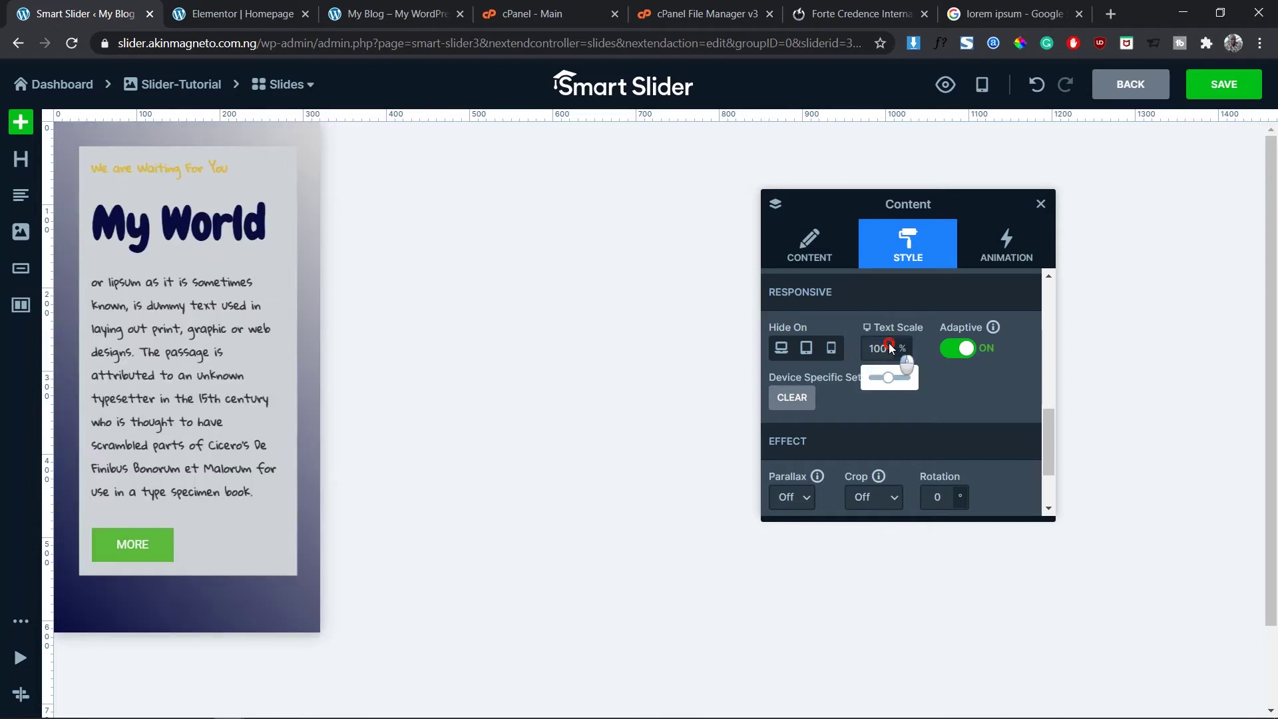
left_click(878, 347)
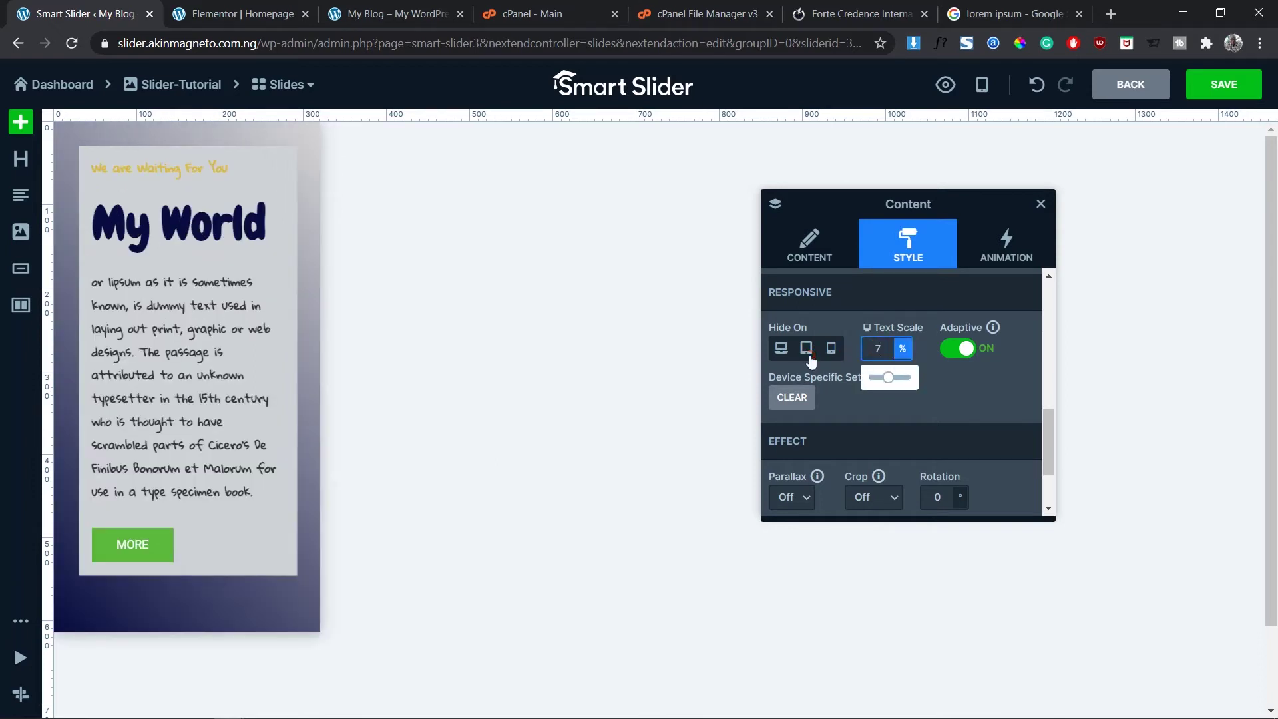
key("Return")
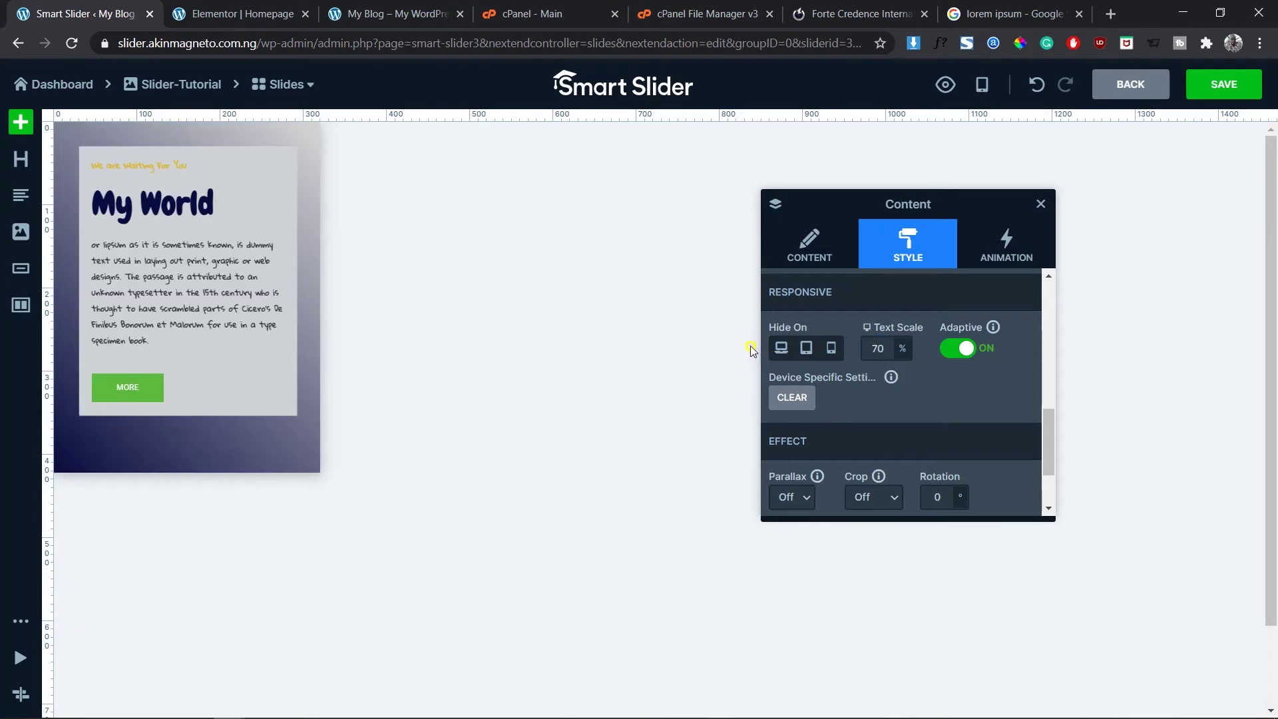
Reduce the content layer's mobile text scale below 70%, and save the slide.
left_click(888, 350)
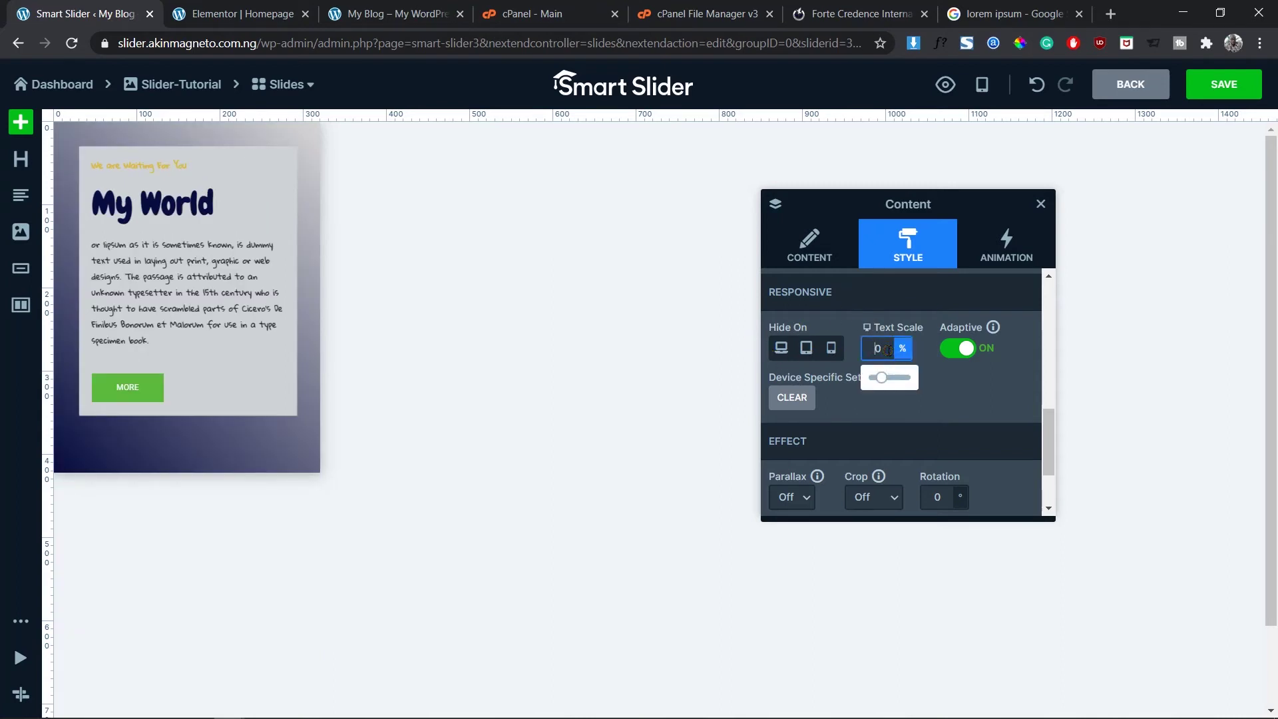
key("Return")
left_click(972, 413)
scroll(925, 413, "down", 2)
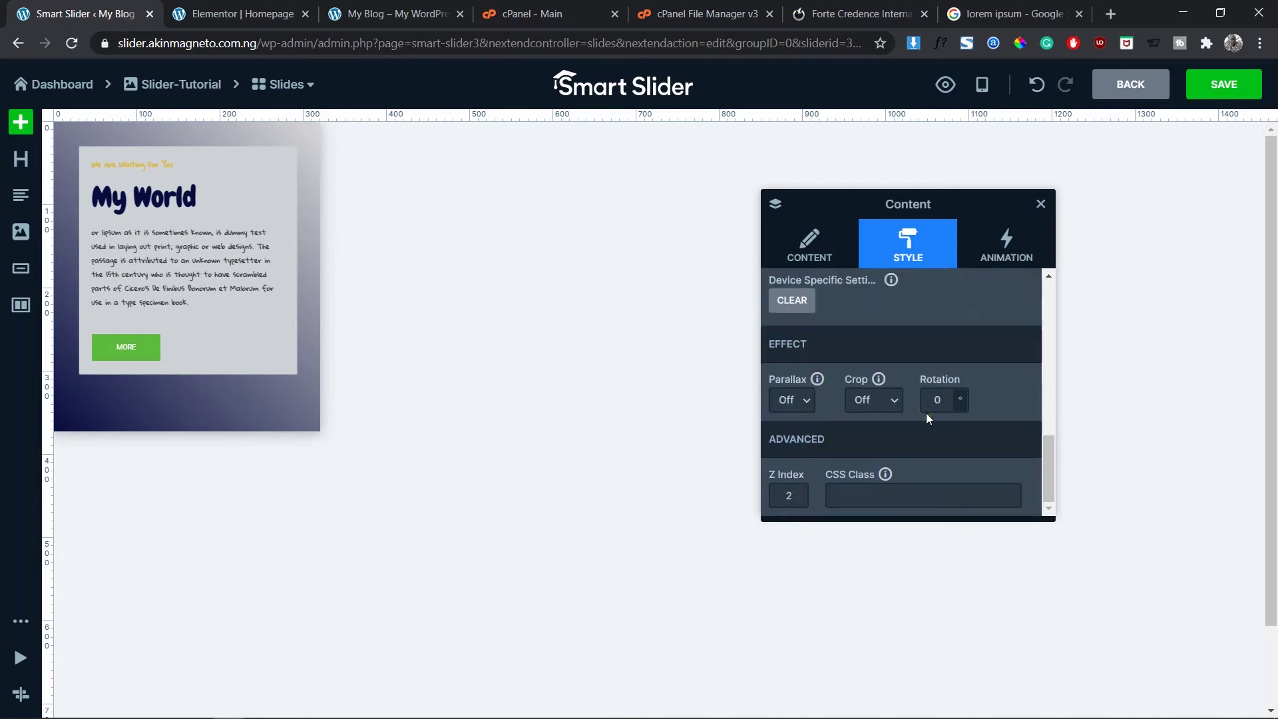
left_click(1040, 204)
left_click(1207, 90)
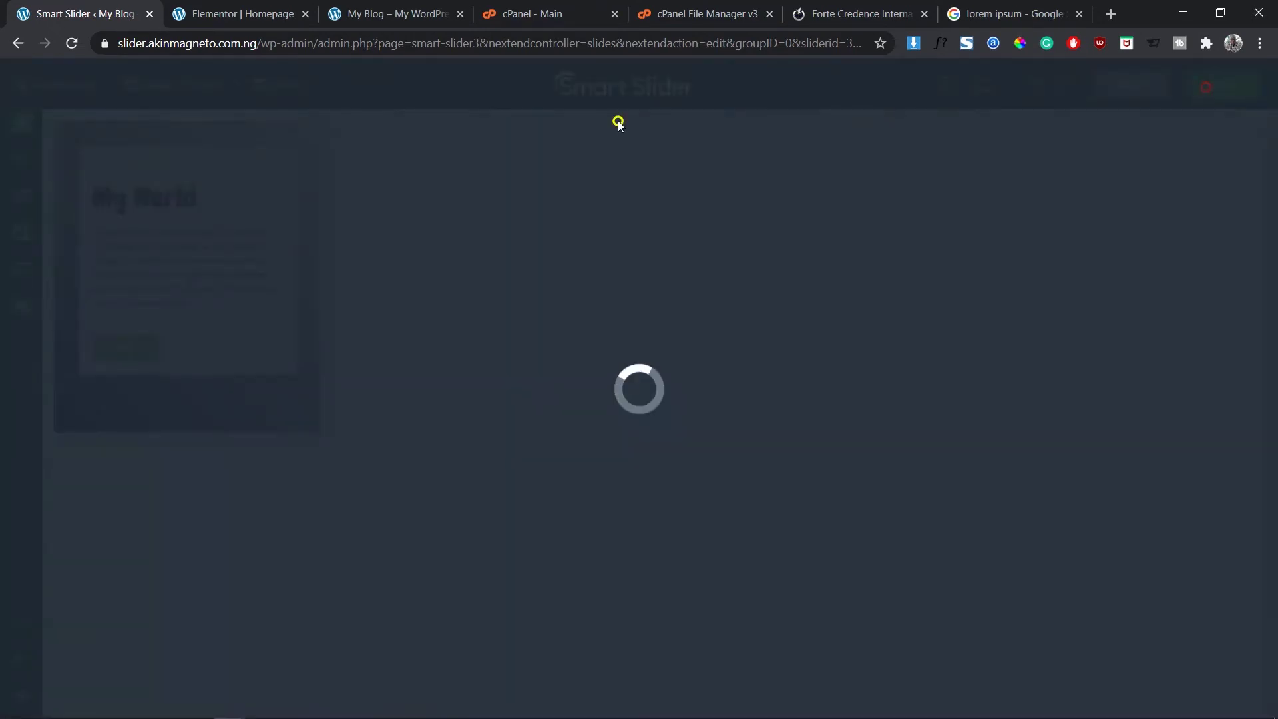
left_click(396, 8)
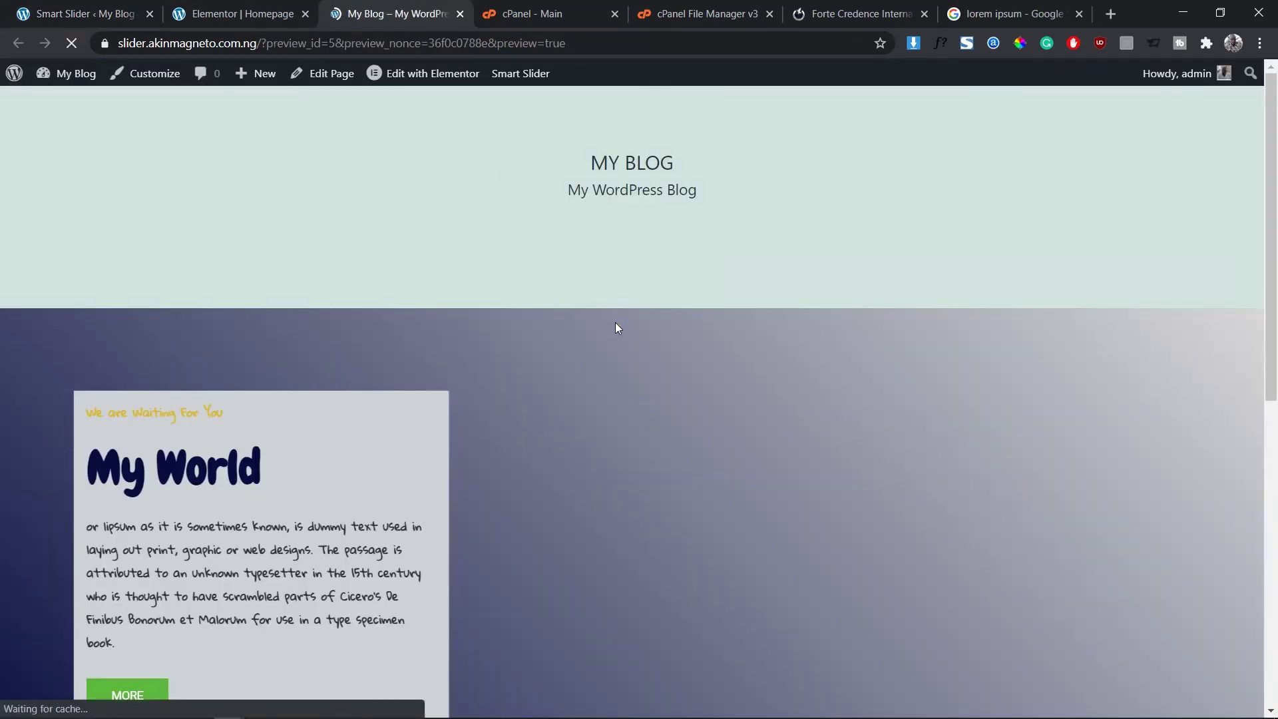
left_click(100, 13)
left_click(1225, 95)
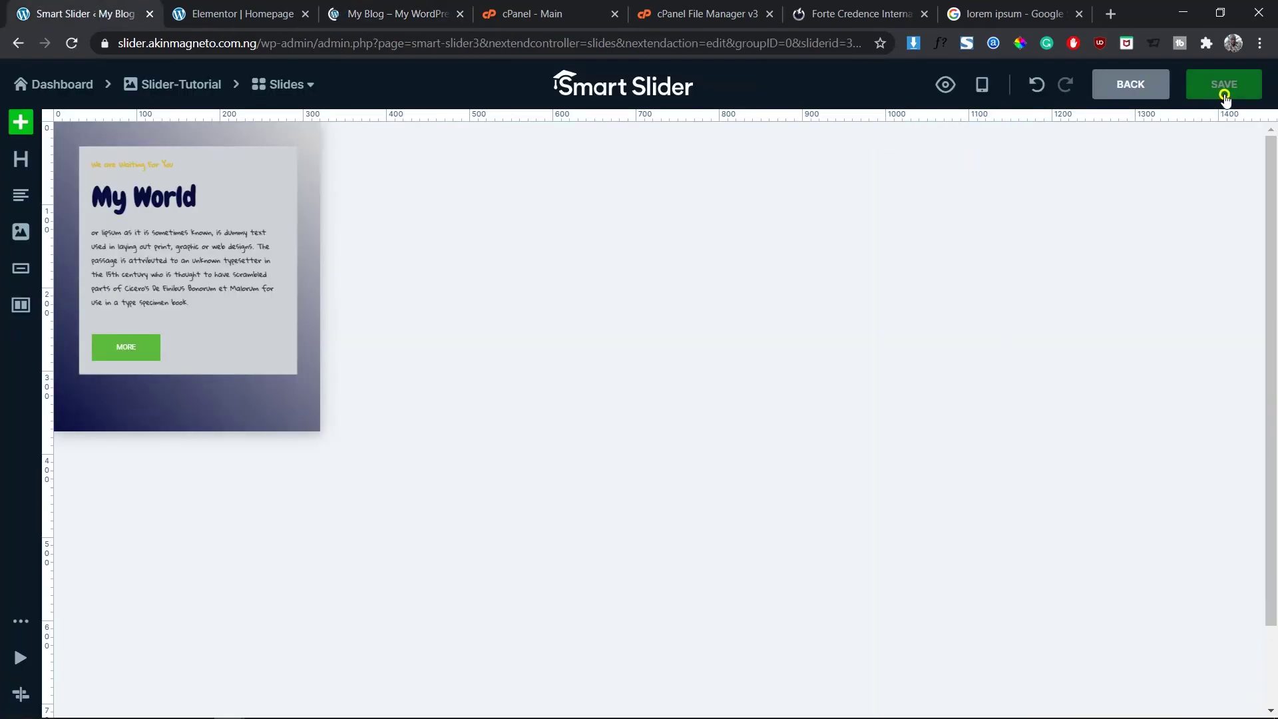
Inspect the homepage preview with the browser's developer tools and examine the slider's box, text and button at 320px width.
left_click(426, 13)
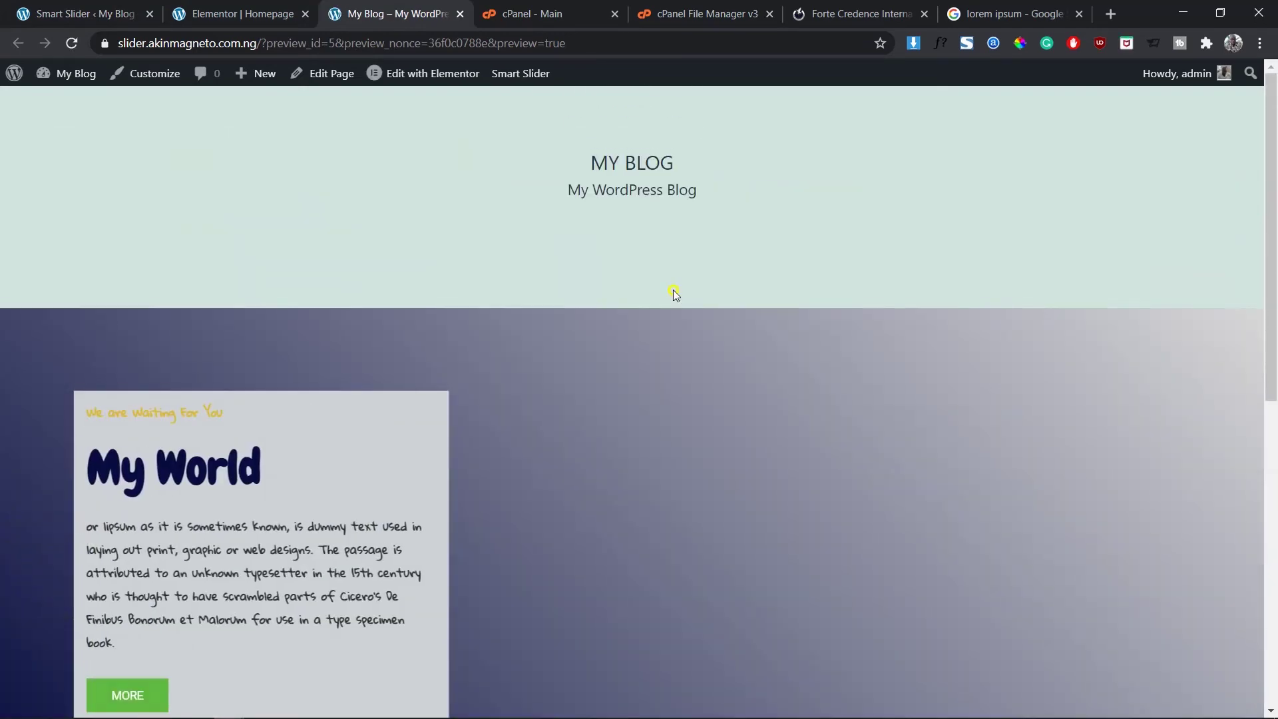
scroll(685, 438, "down", 3)
right_click(638, 233)
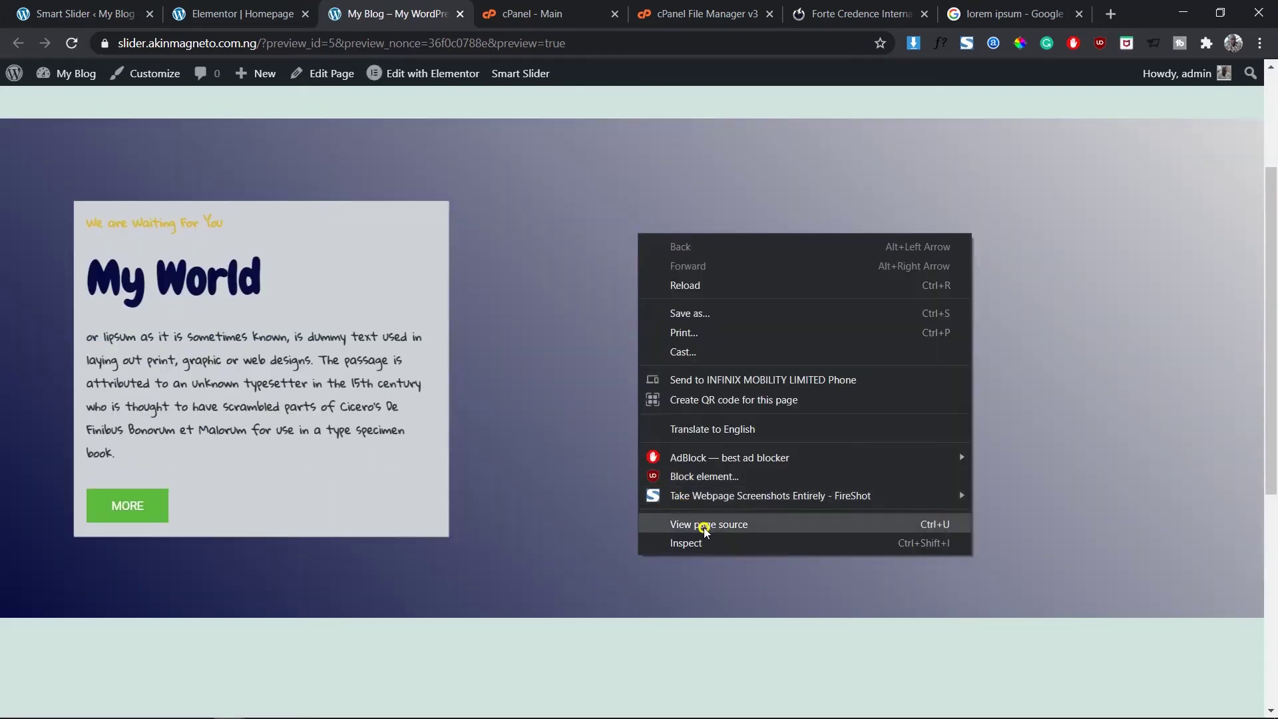
left_click(714, 544)
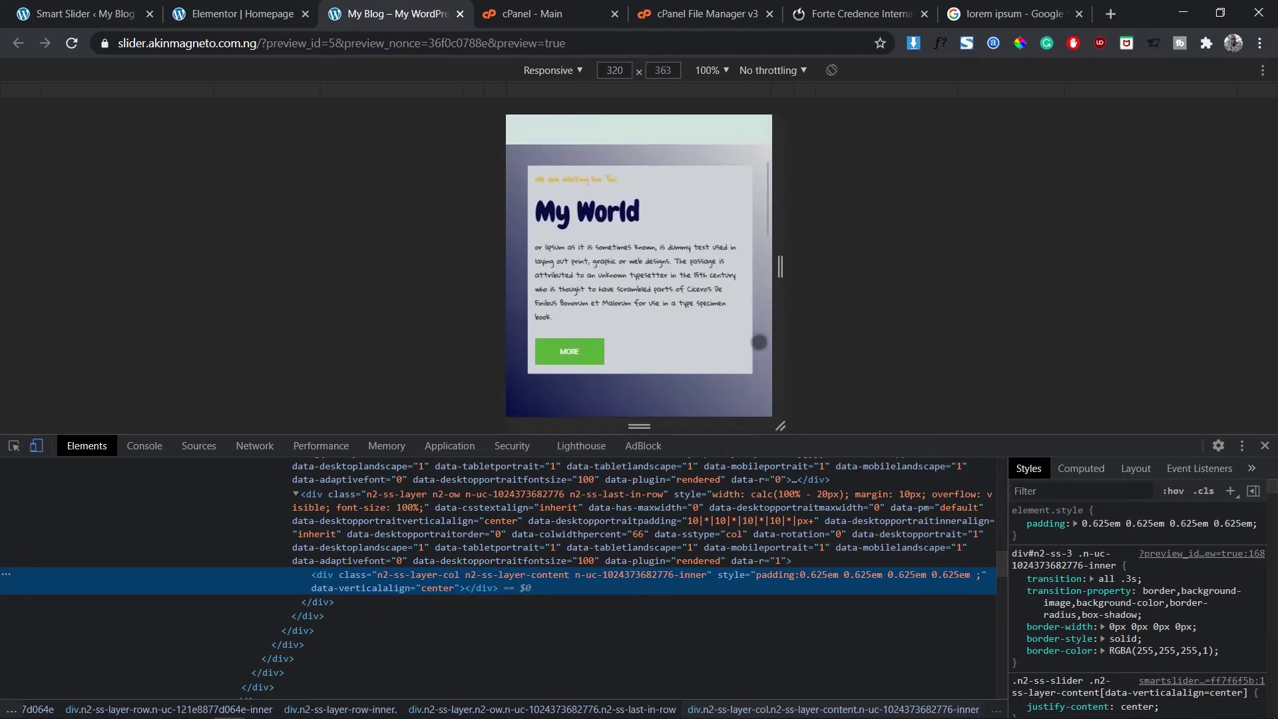
scroll(758, 342, "down", 3)
scroll(759, 342, "down", 5)
scroll(759, 342, "up", 10)
scroll(758, 342, "down", 3)
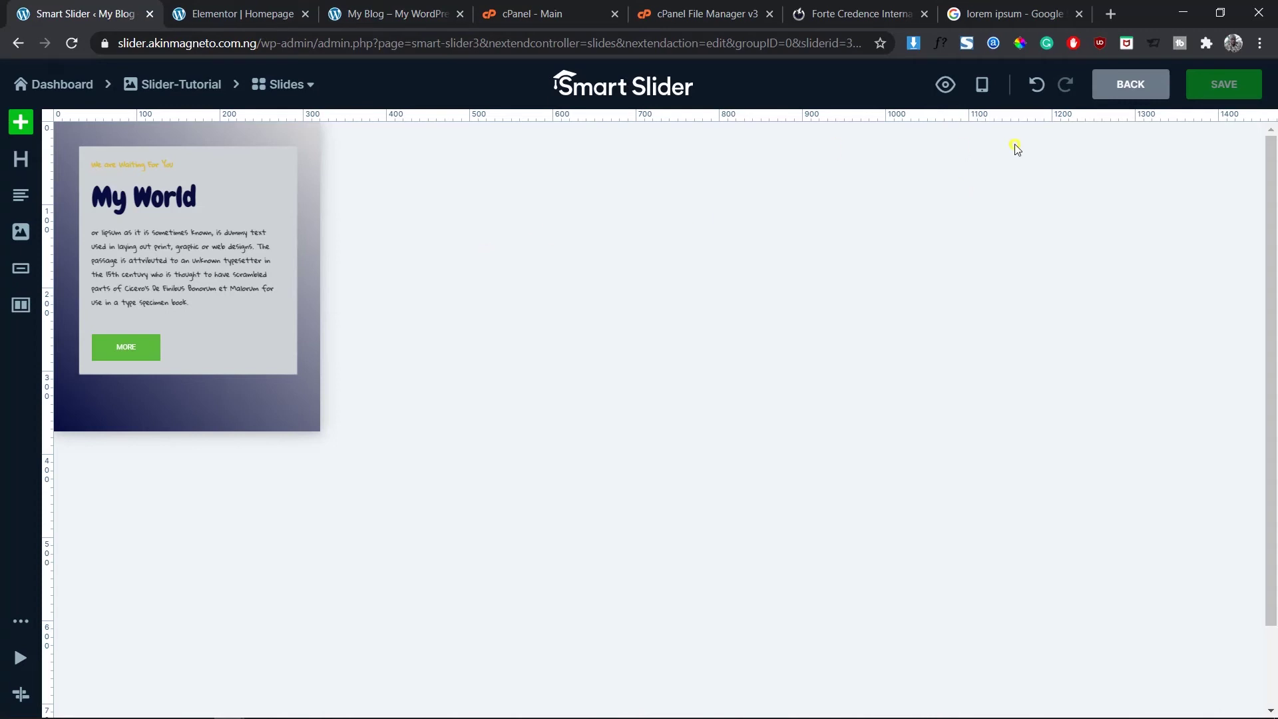
Return to the Smart Slider editor and show the slide in desktop view.
right_click(989, 82)
left_click(876, 124)
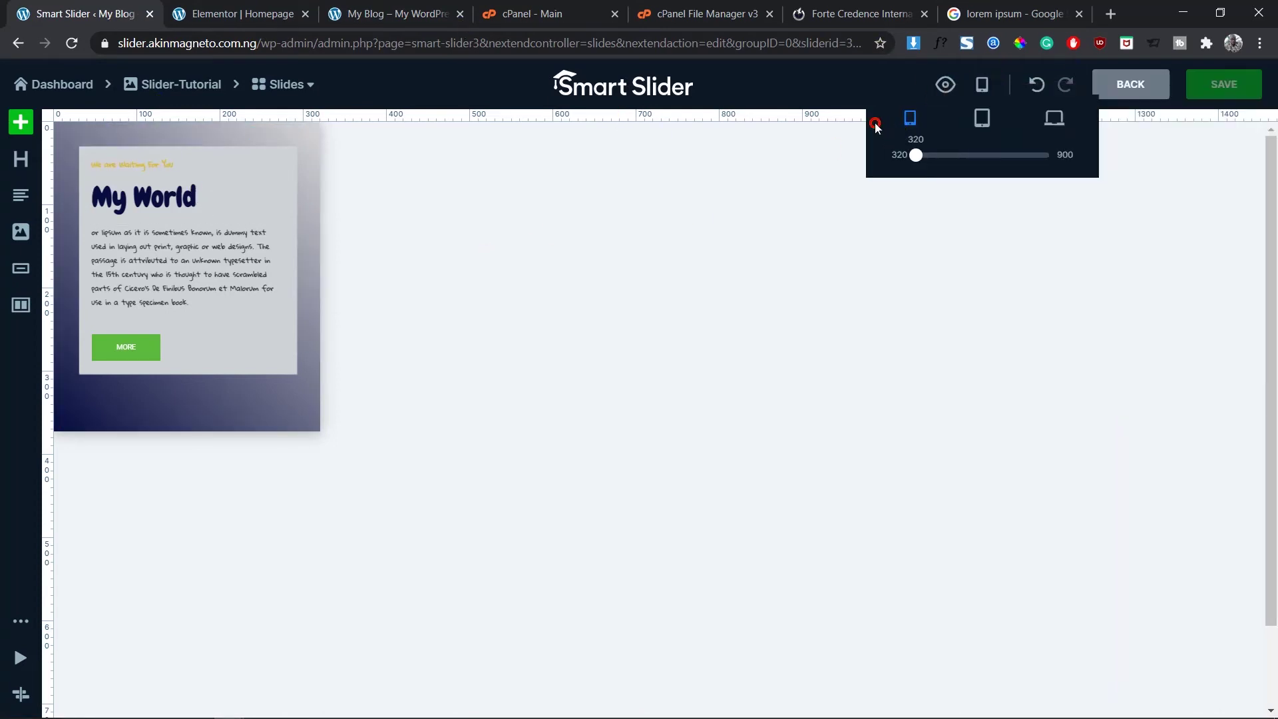
left_click(1057, 119)
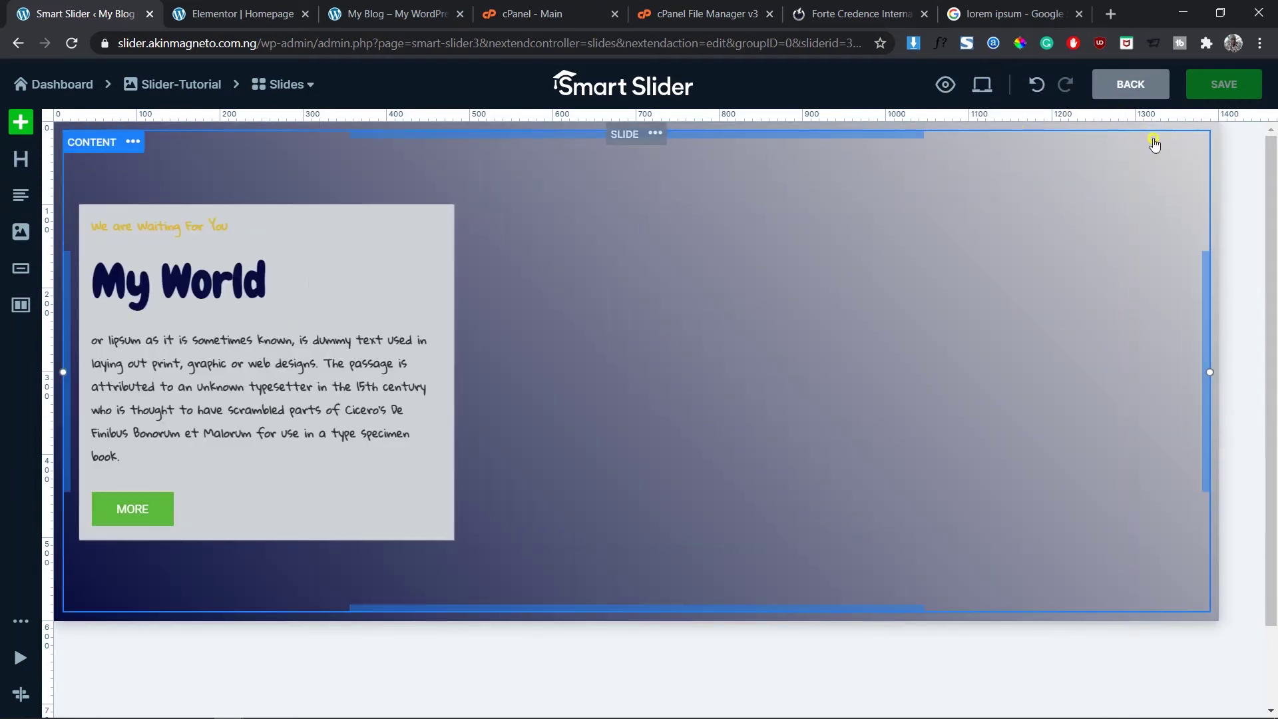
Clear the end color of the slide's background gradient to the transparent value 00000000.
left_click(1215, 166)
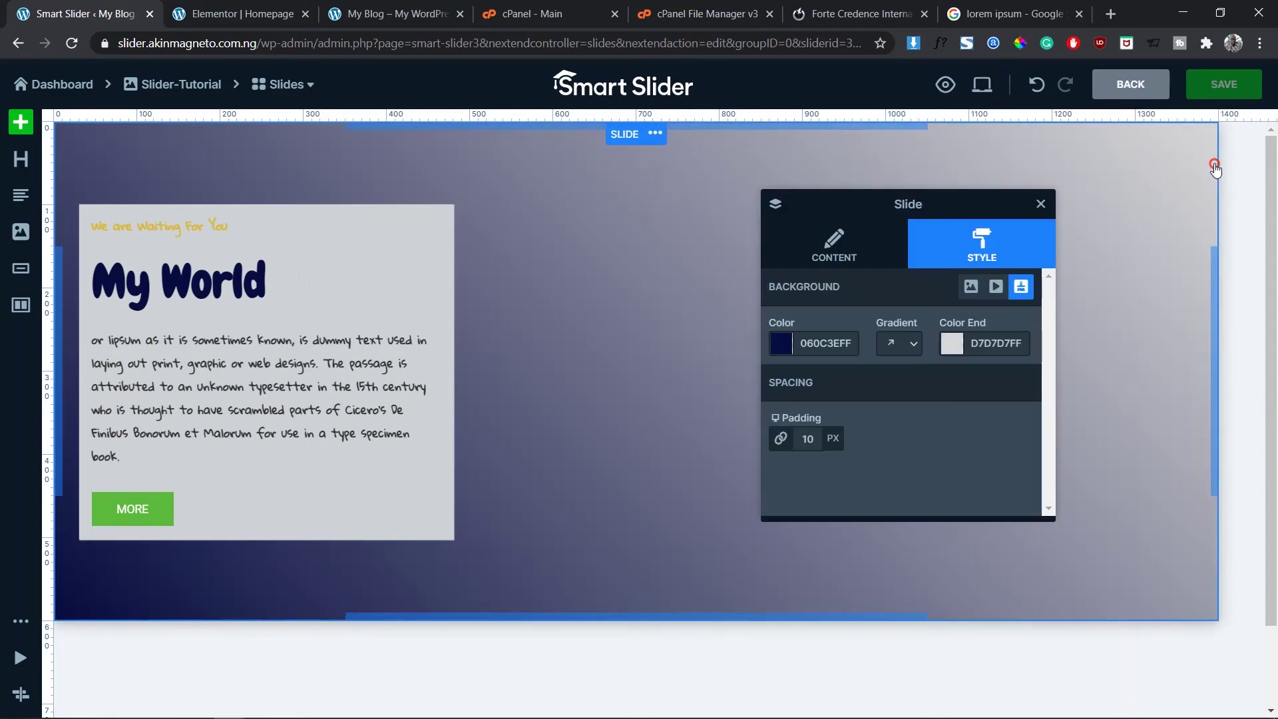
left_click(851, 370)
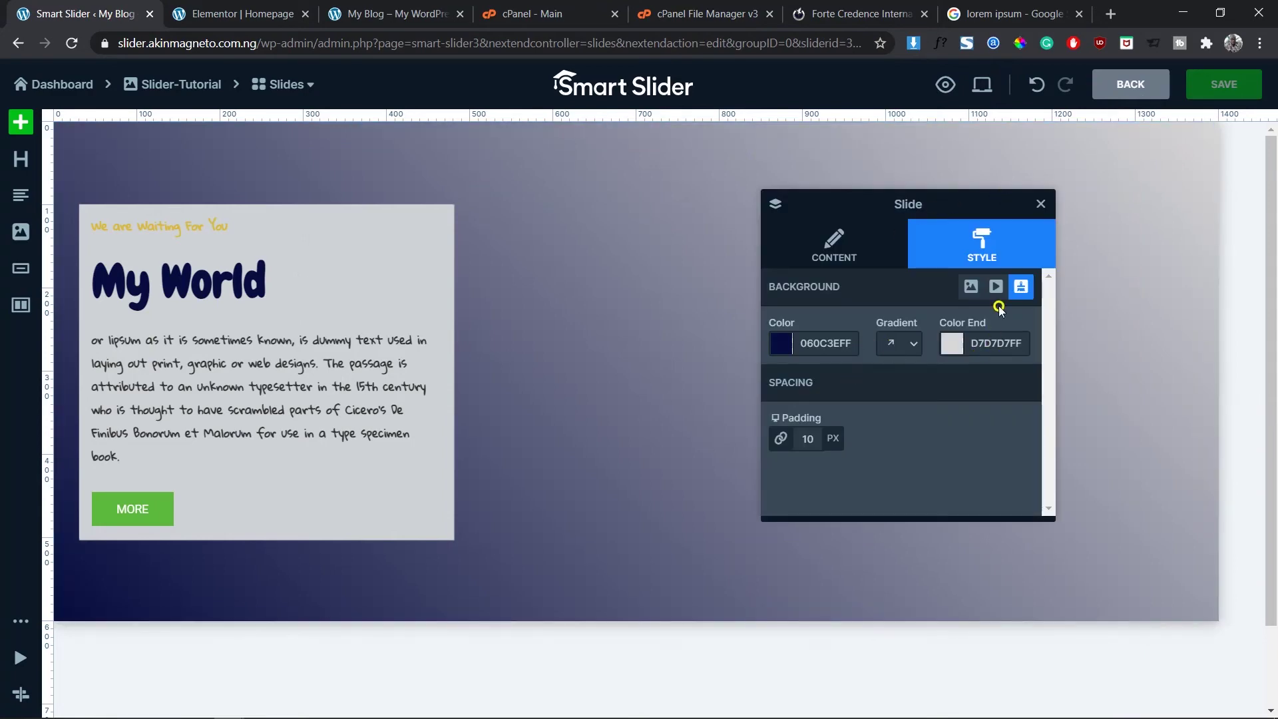
left_click(981, 340)
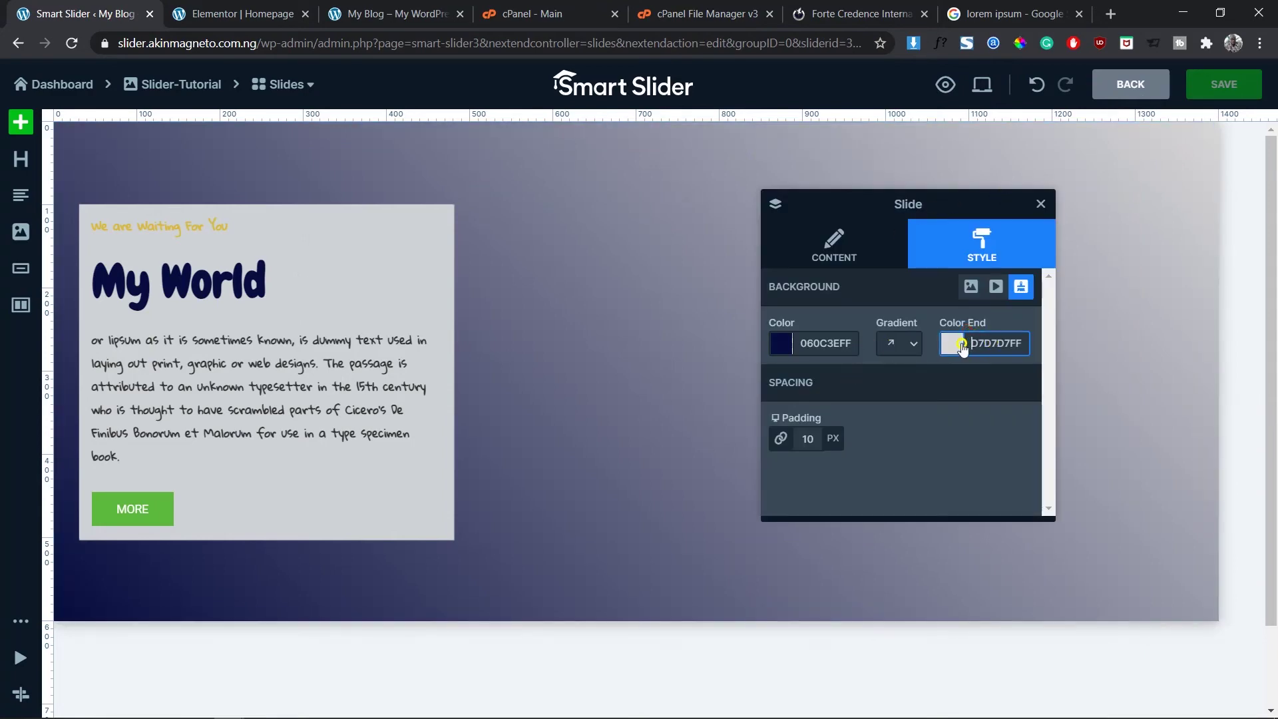
double_click(983, 343)
key("BackSpace")
key("Return")
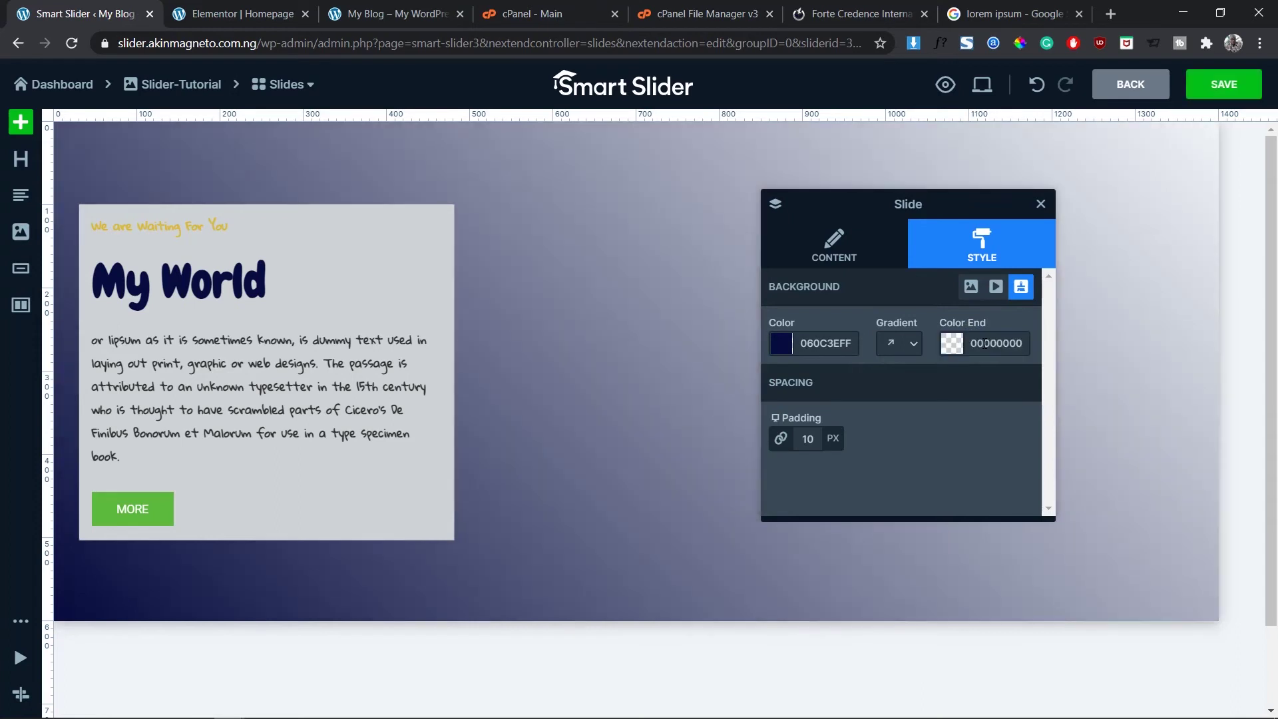
Clear the slide's background color to 00000000 and turn the gradient off.
left_click(824, 340)
double_click(823, 342)
key("BackSpace")
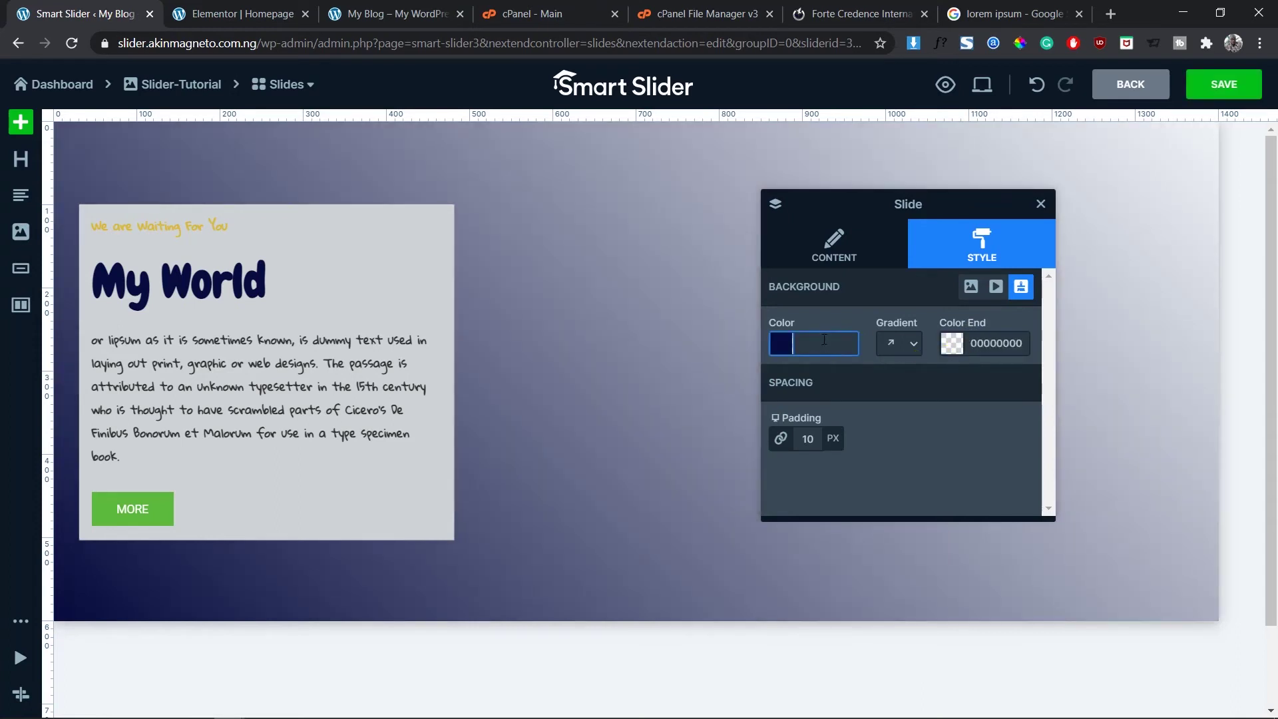
left_click(868, 342)
left_click(904, 343)
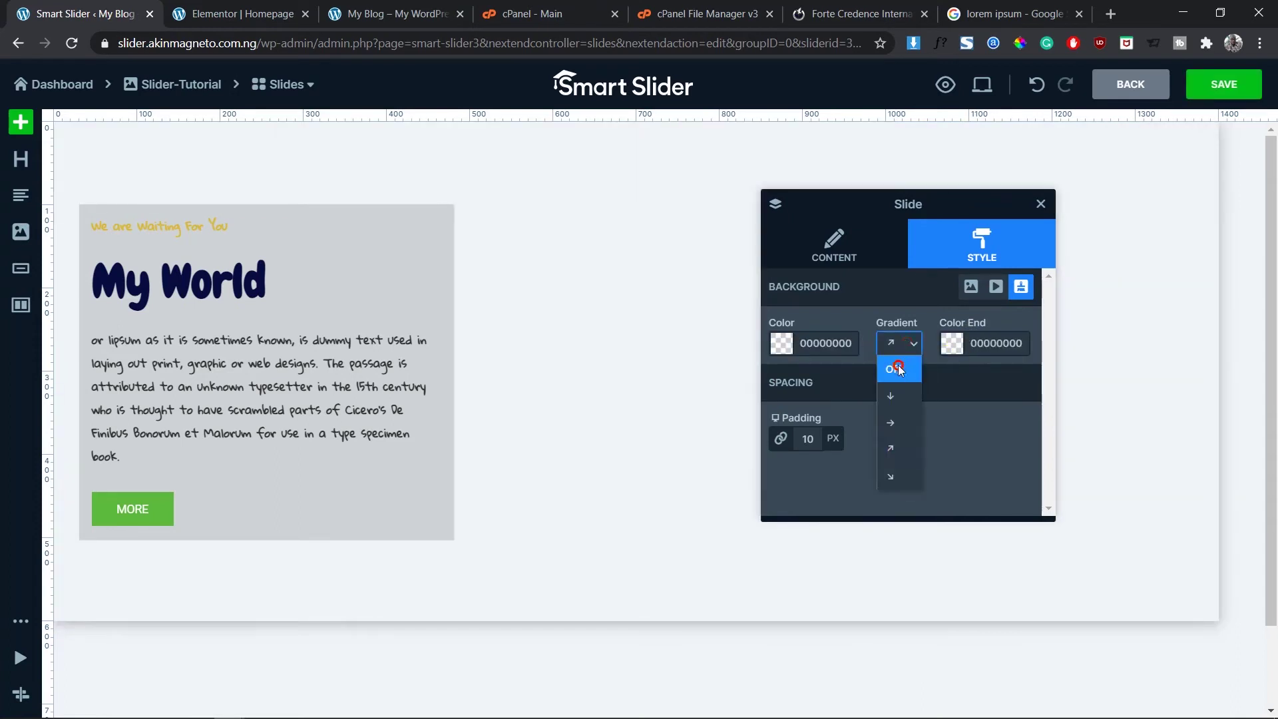
left_click(908, 370)
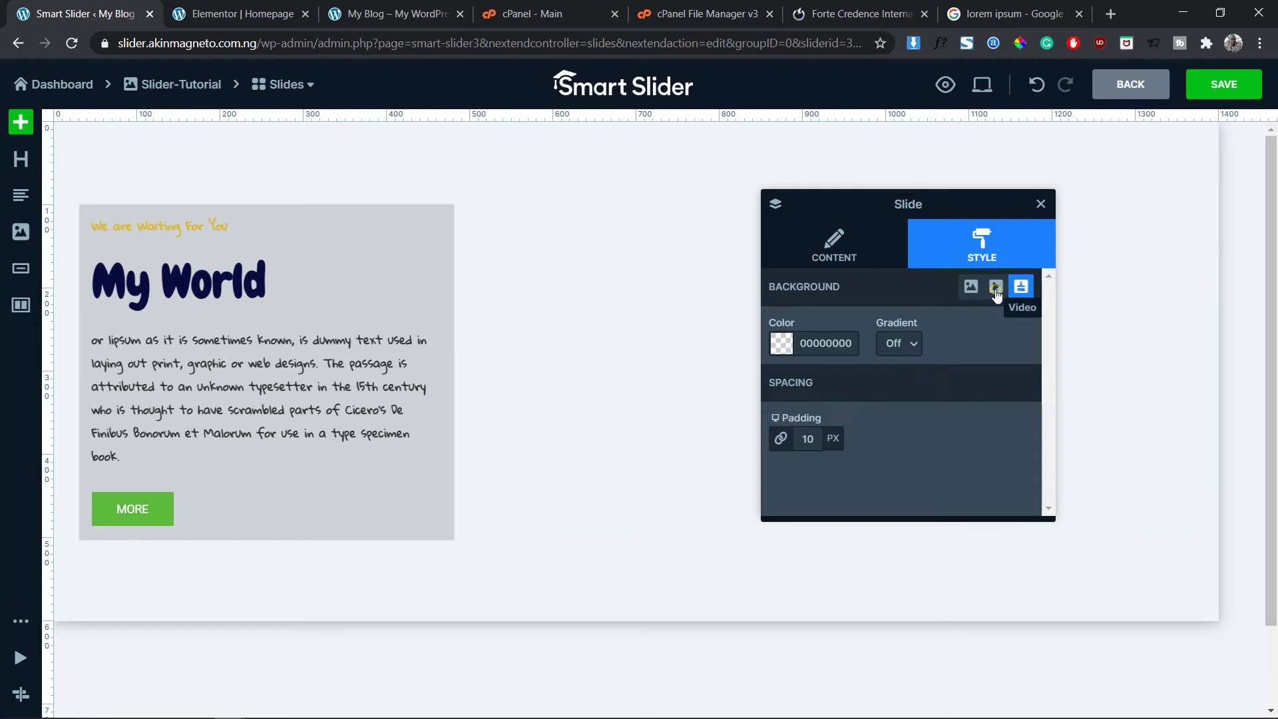
Upload the SCHOOL LIBRARY picture from the Other Images folder and set it as the slide's background image.
left_click(972, 289)
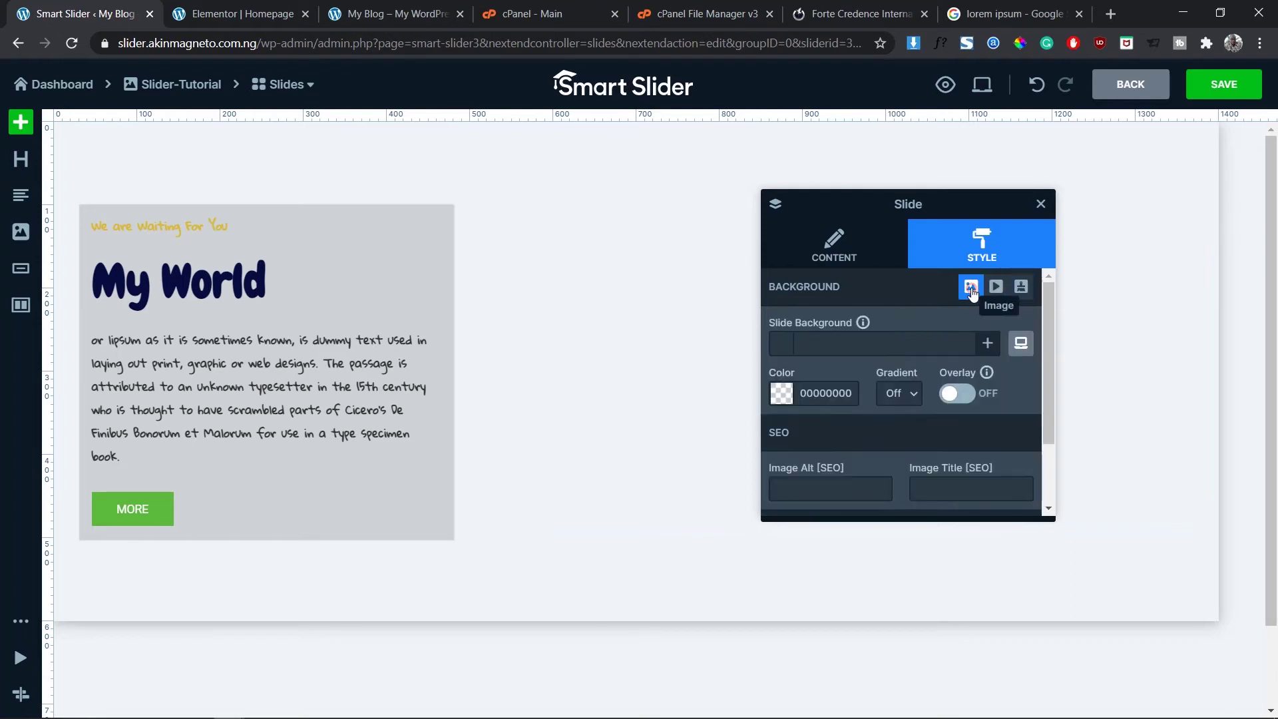
left_click(991, 344)
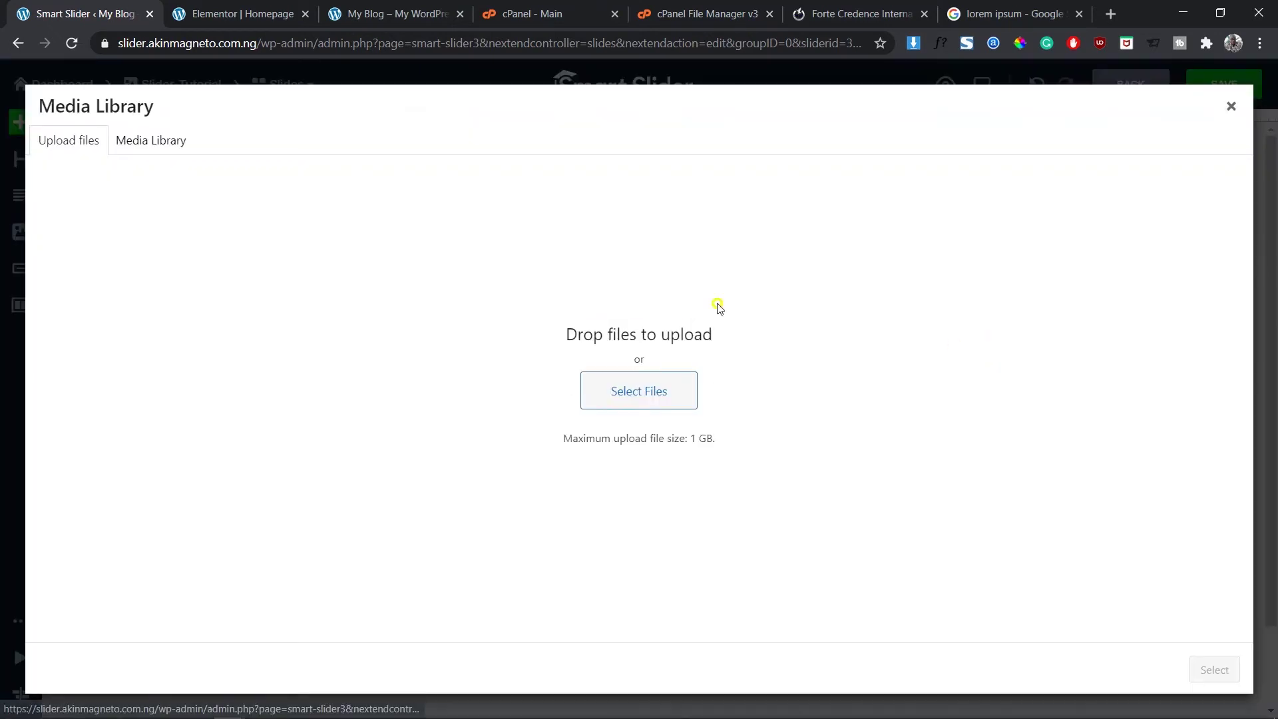
left_click(643, 393)
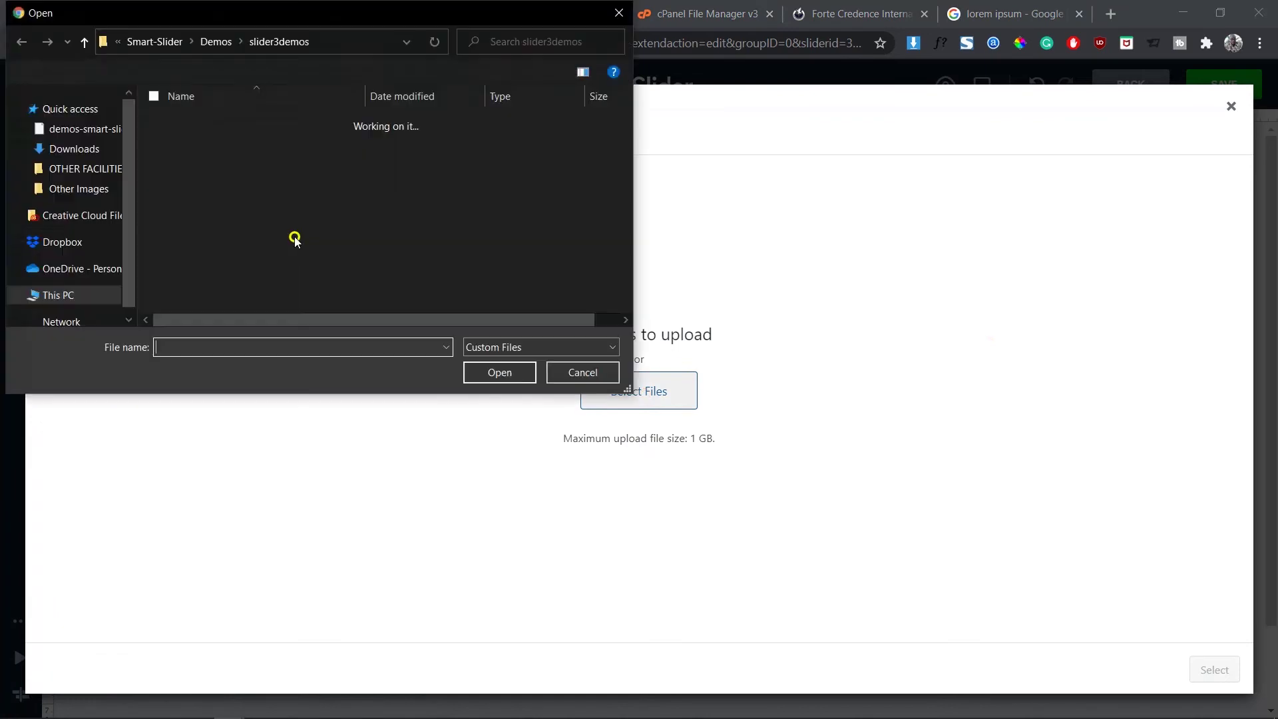
left_click(96, 188)
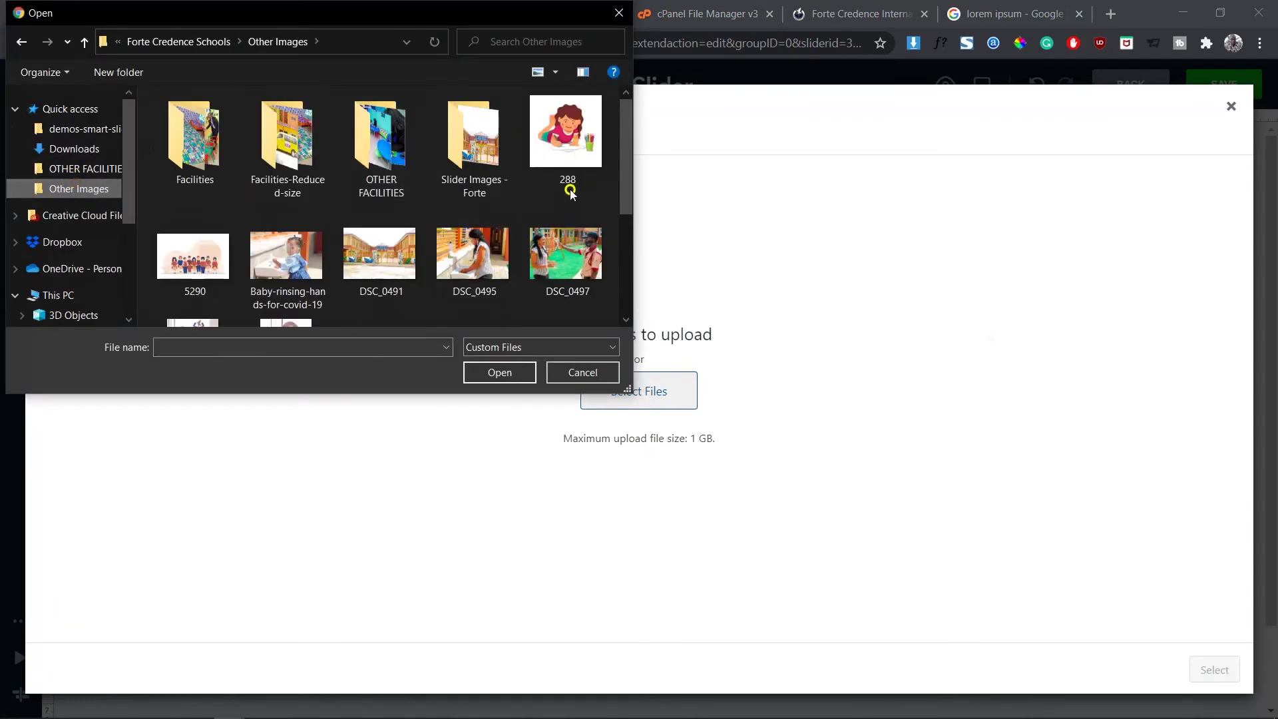
left_click_drag(625, 152, 635, 191)
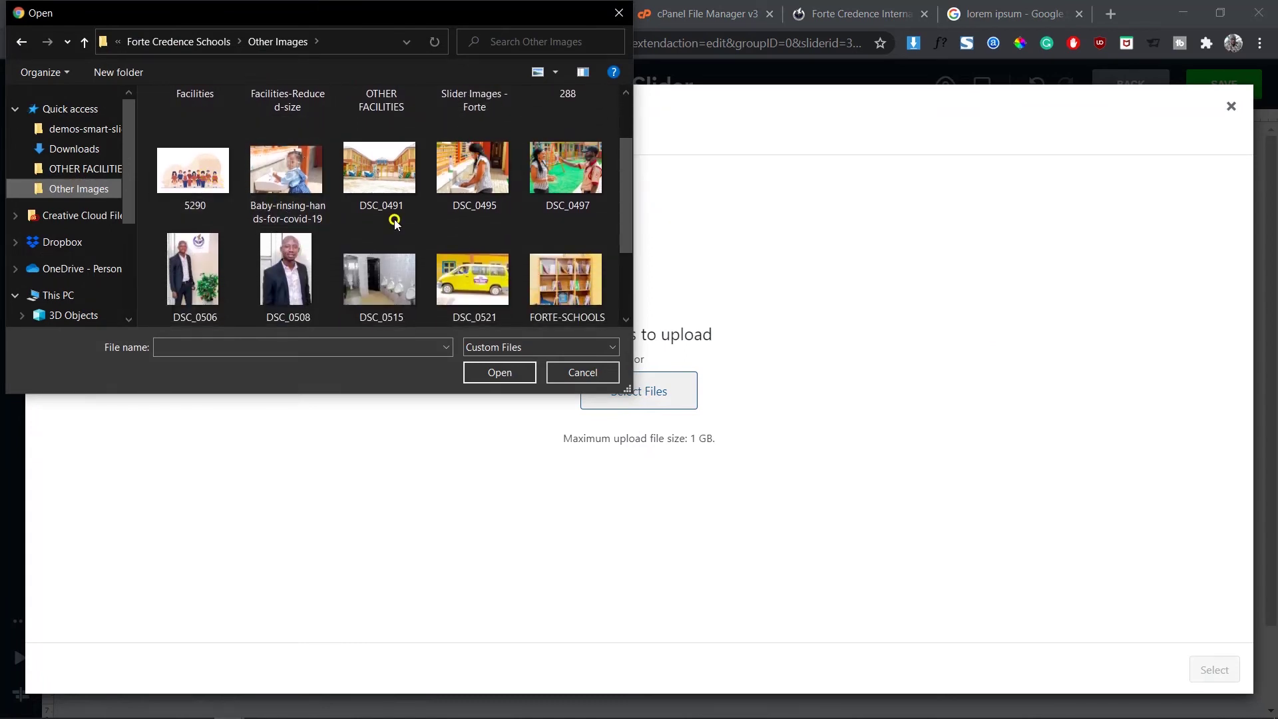
left_click(627, 210)
left_click_drag(627, 210, 637, 313)
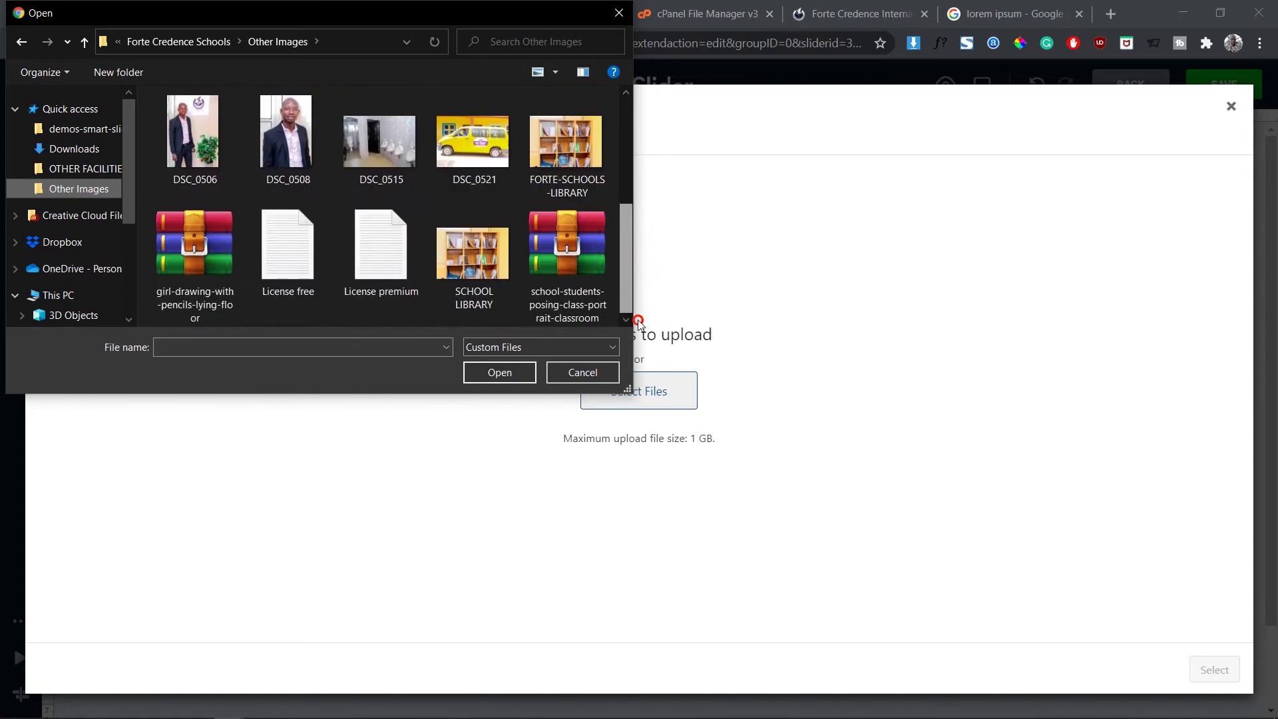
left_click(472, 253)
left_click(514, 373)
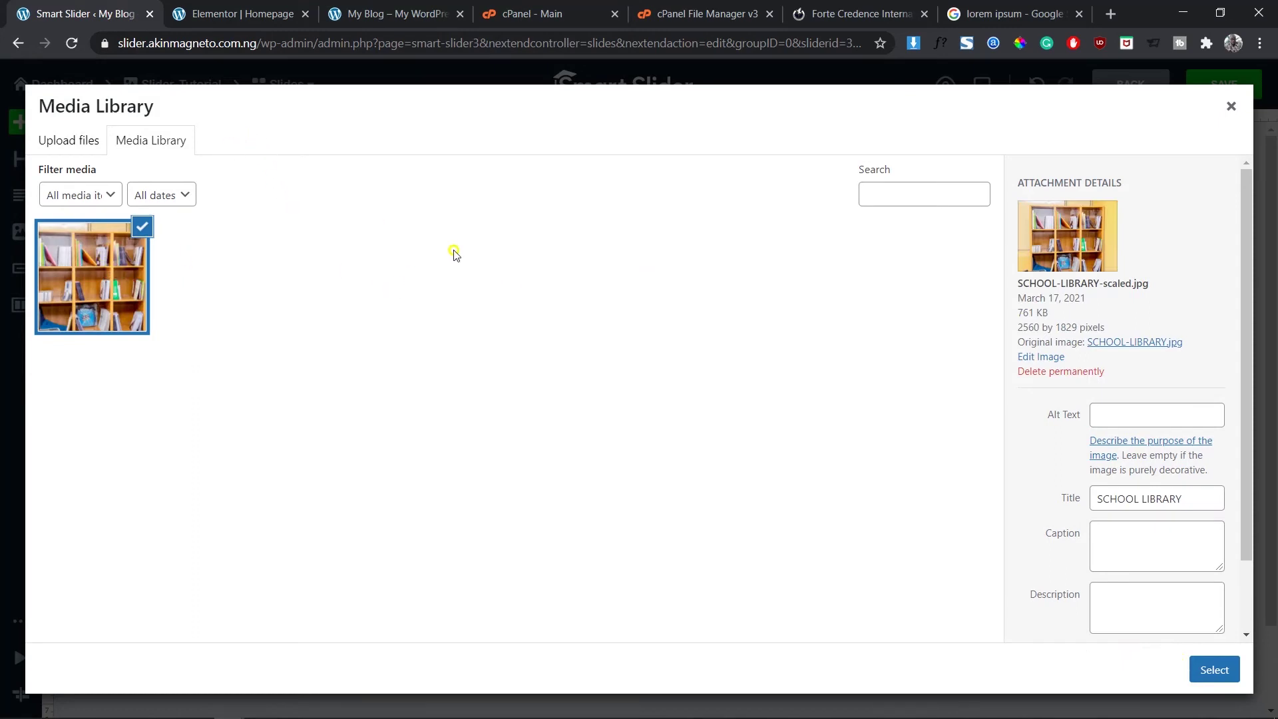
left_click(1212, 668)
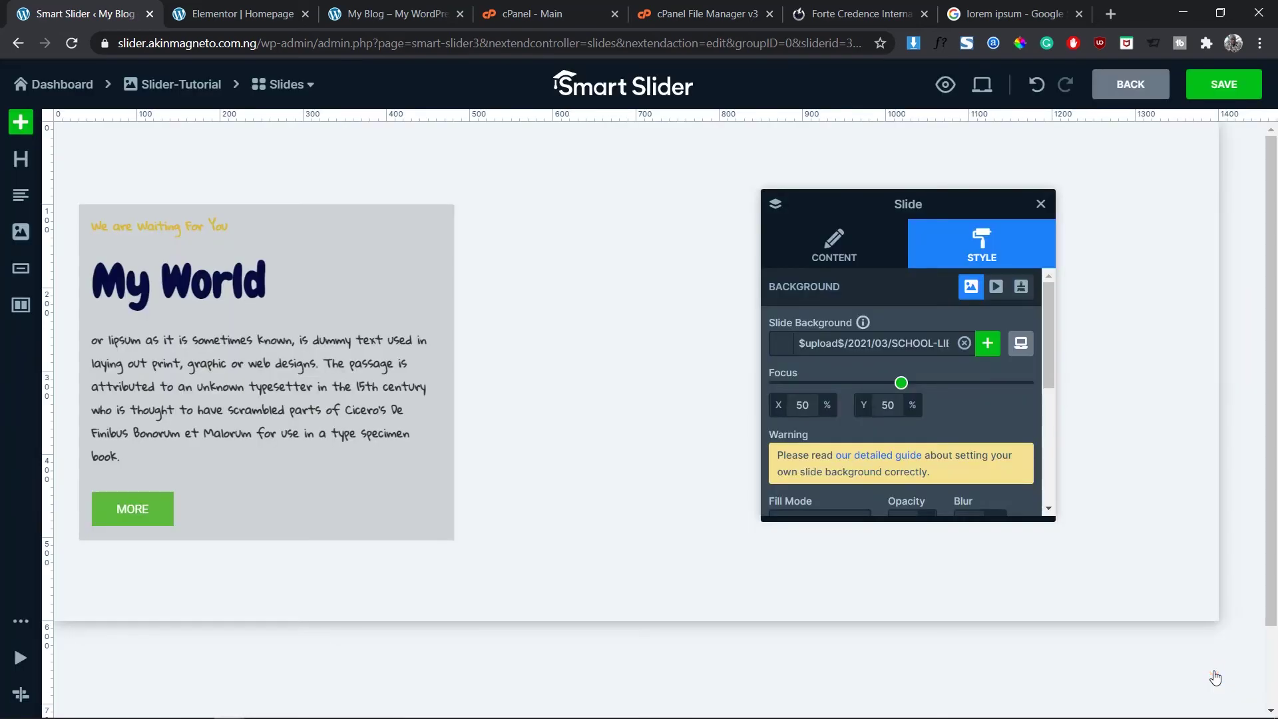
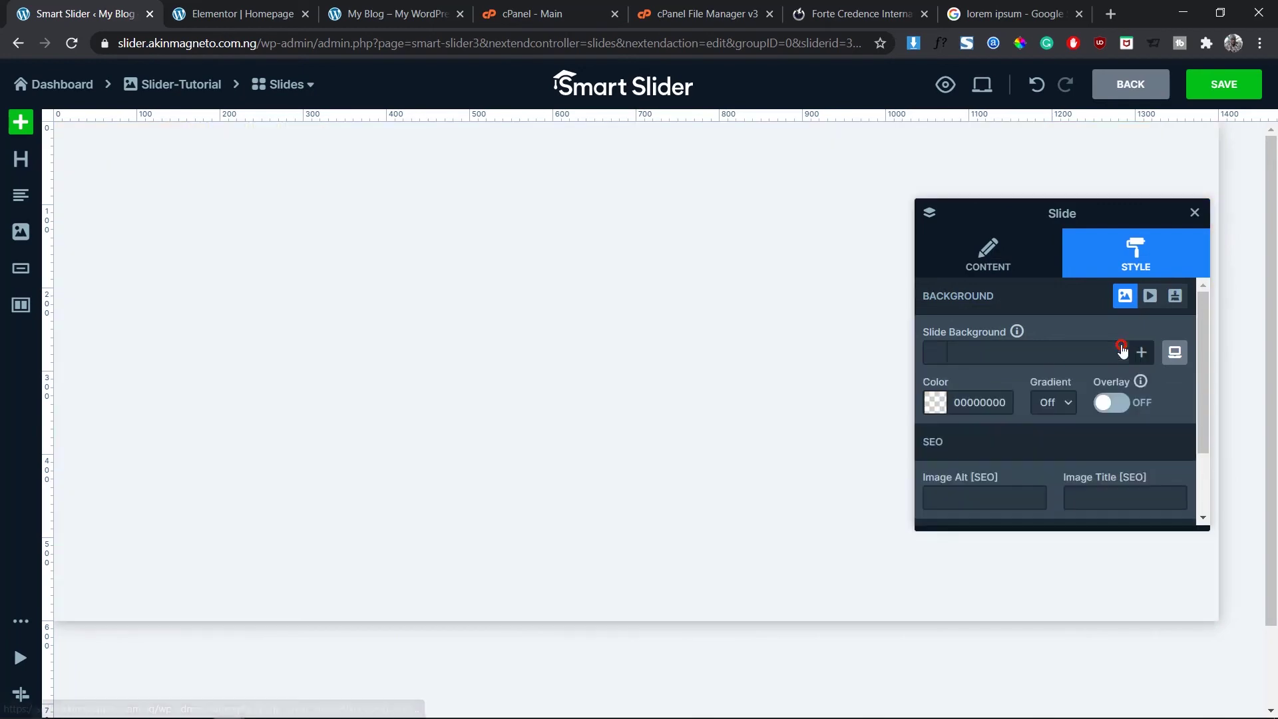
Reopen the slide's style settings and examine its color and image background options.
left_click(1194, 213)
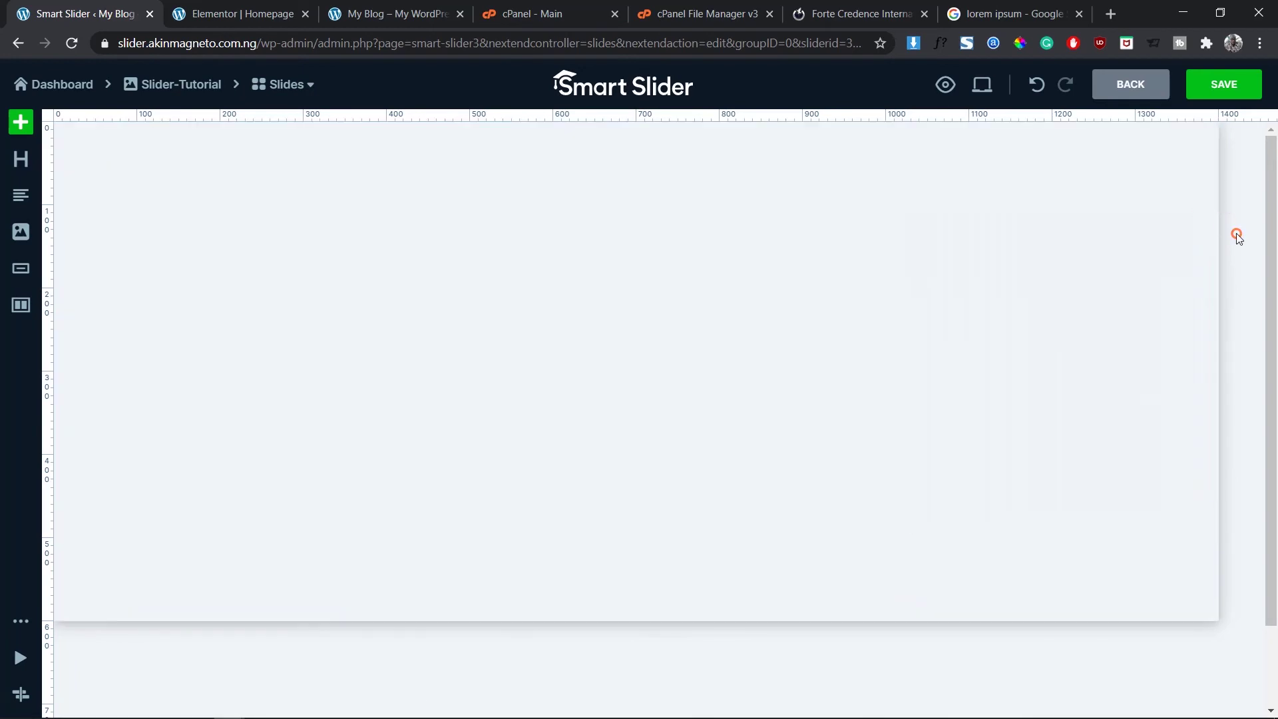
left_click(1241, 280)
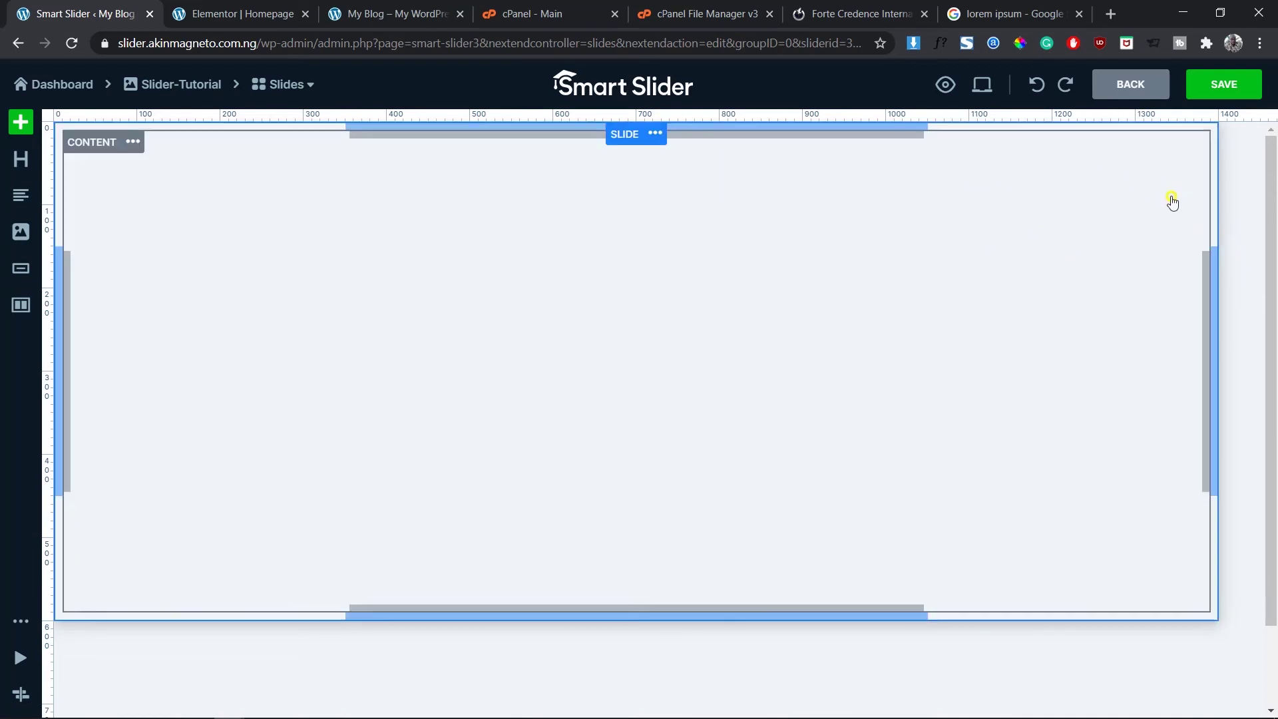
left_click(1172, 201)
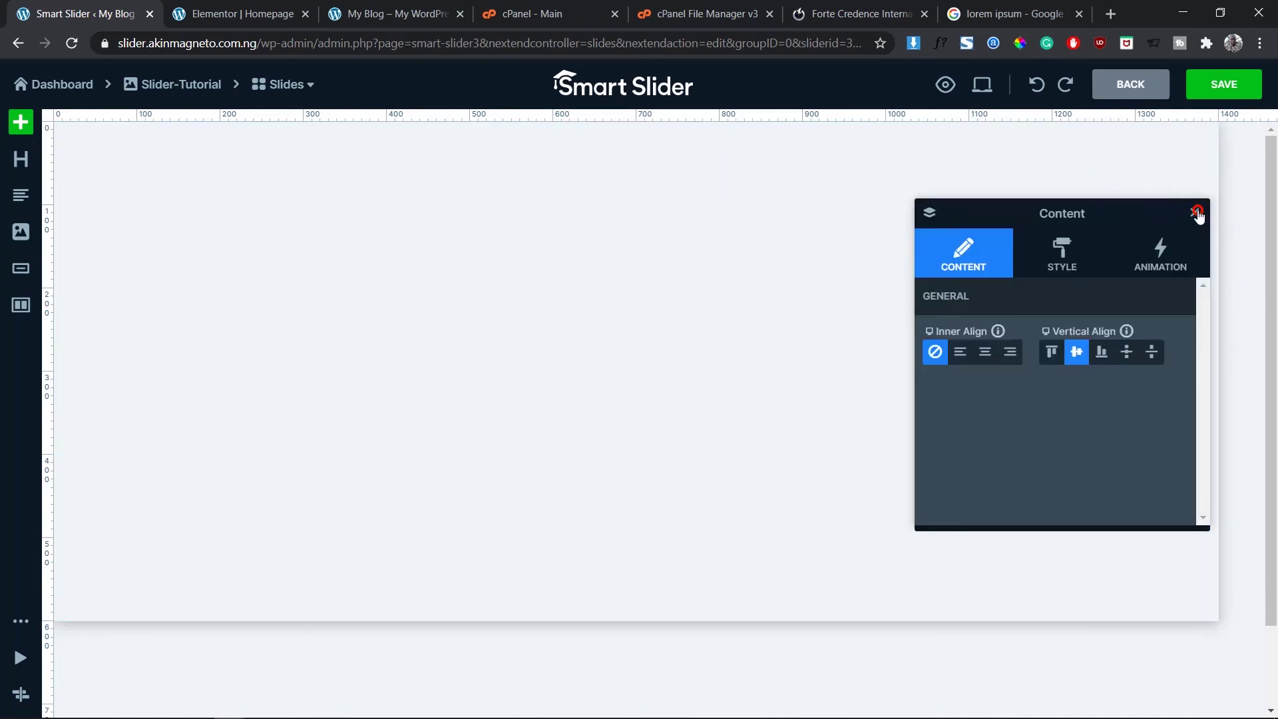
left_click(1196, 213)
left_click(1213, 216)
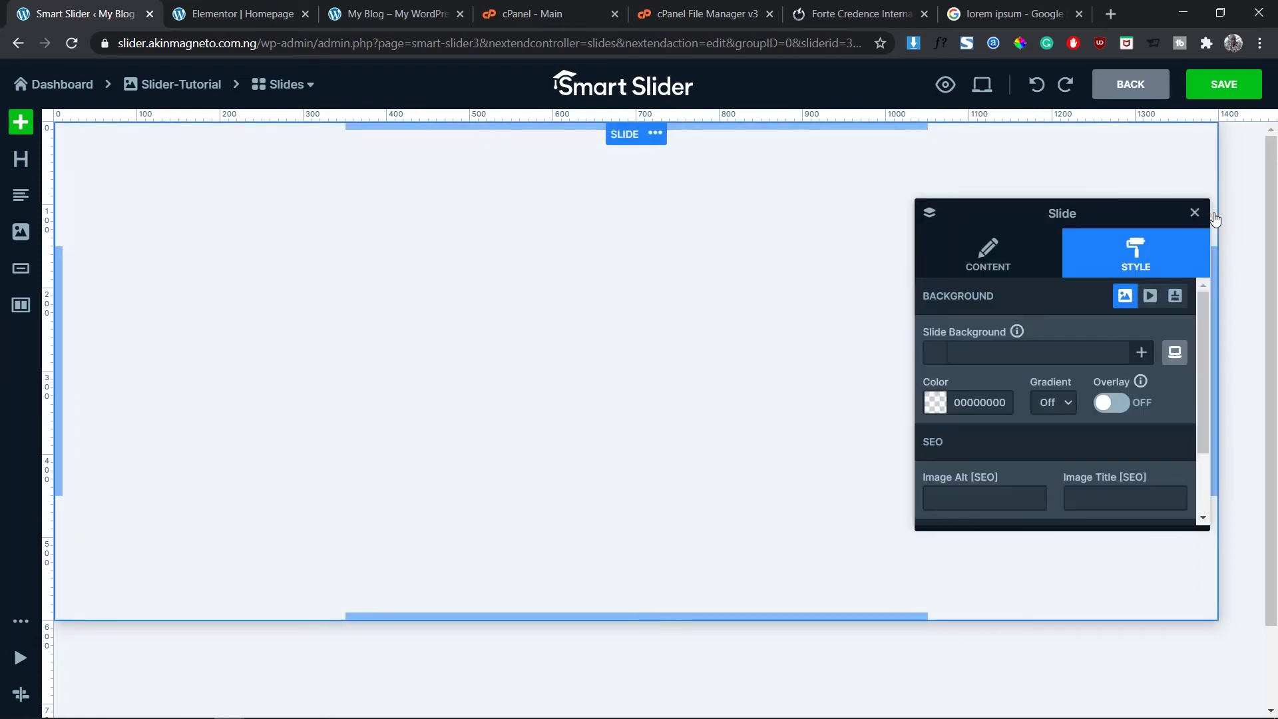
left_click(1176, 297)
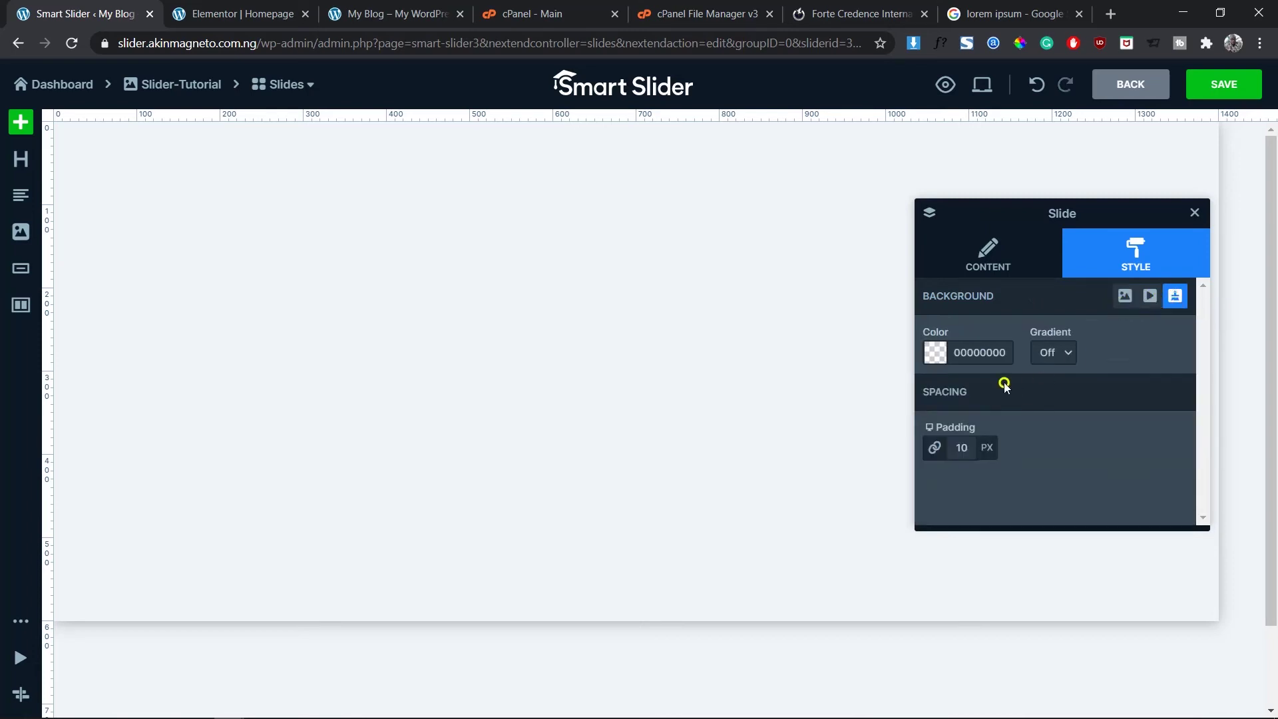
left_click(1124, 303)
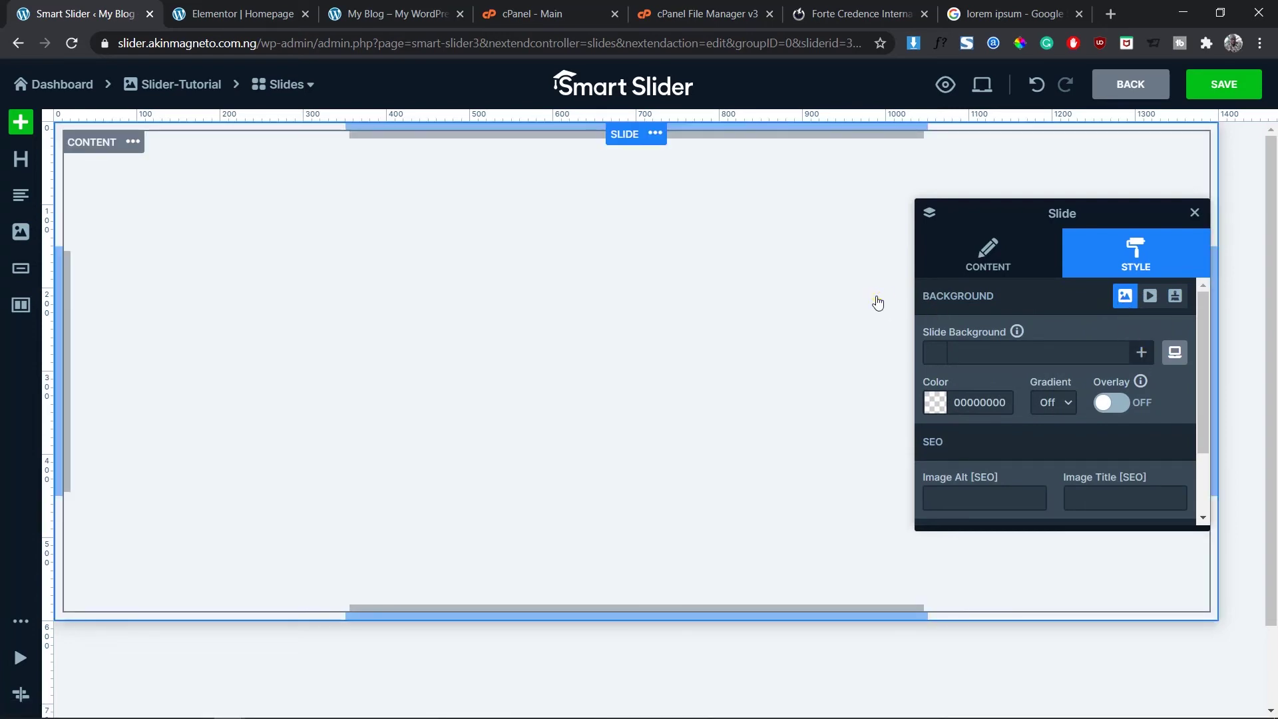
scroll(1090, 445, "down", 2)
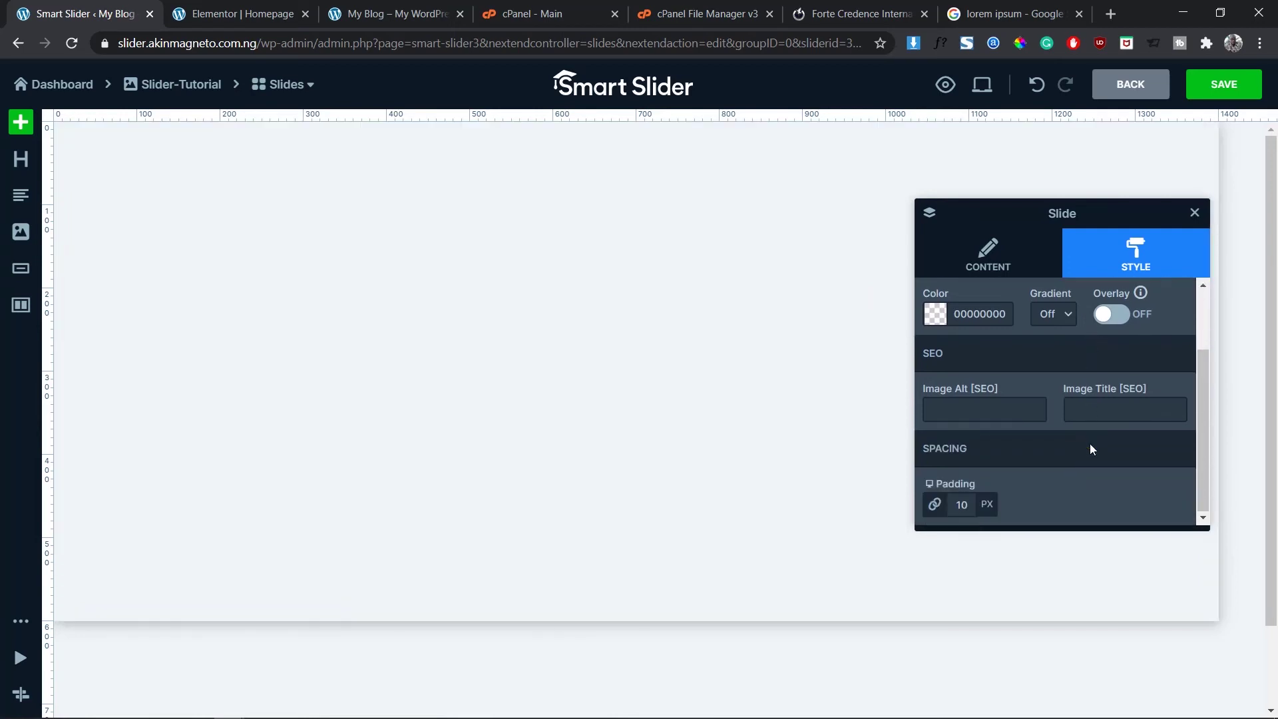
scroll(1090, 445, "up", 2)
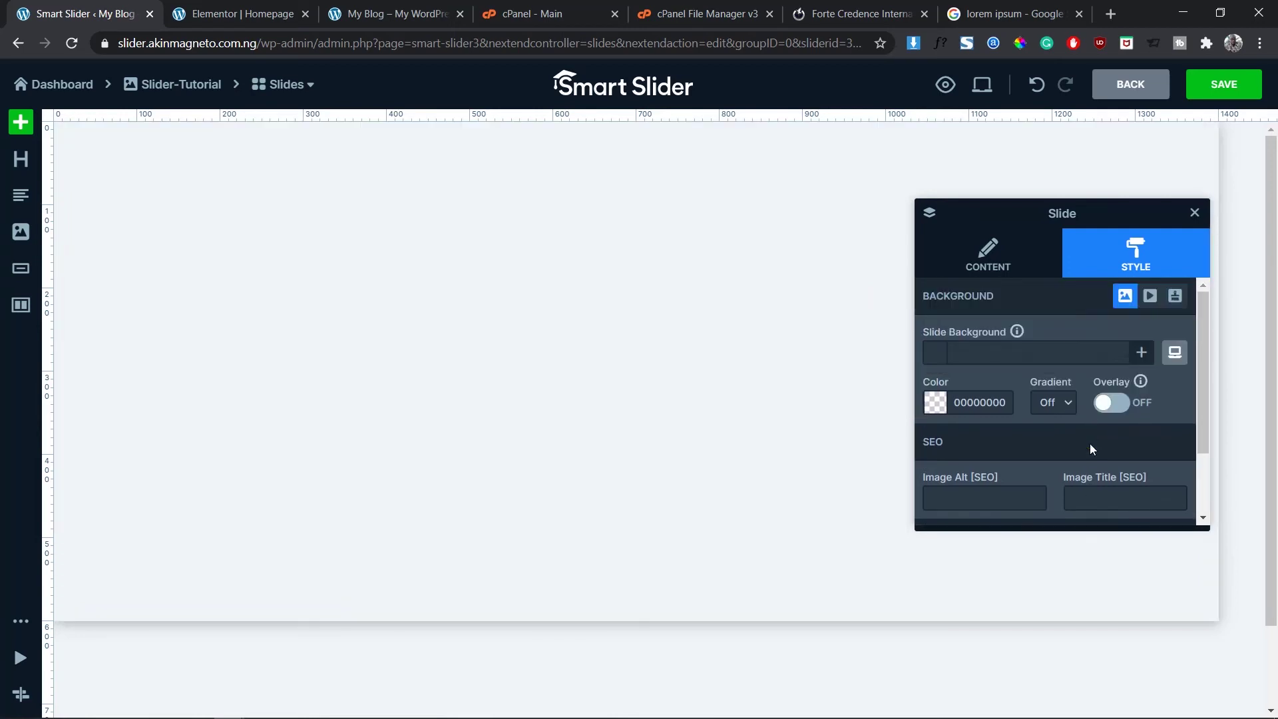
Set the SCHOOL-LIBRARY image from the media library as the slide background with its focus at X 71%, Y 60%.
left_click(1144, 354)
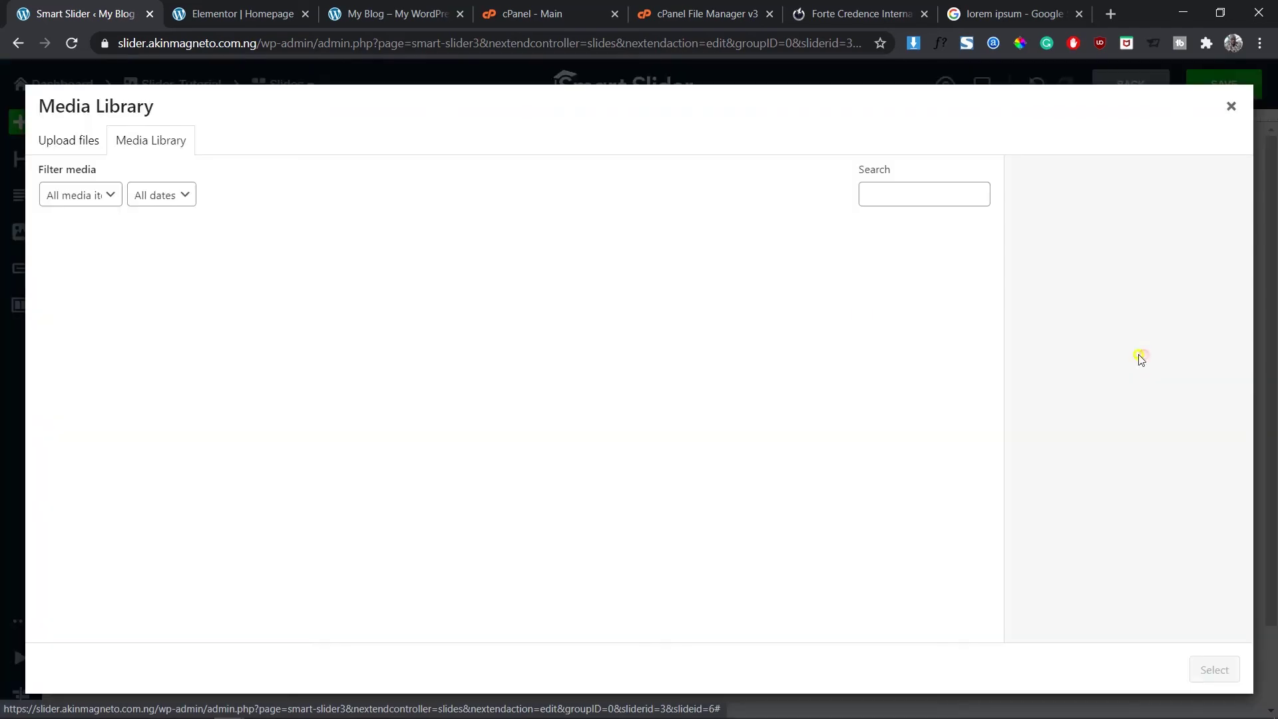
left_click(62, 255)
left_click(1222, 674)
left_click_drag(1099, 464, 1109, 504)
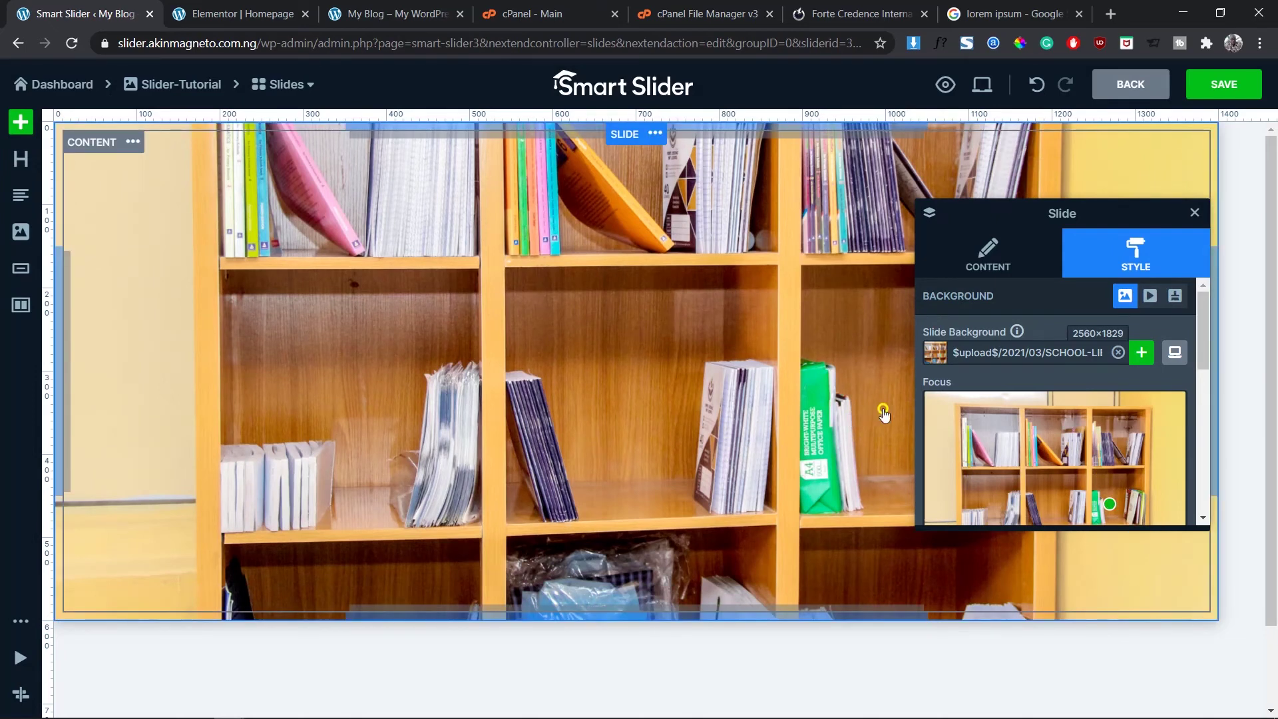
Try out the background image's opacity and examine its fill mode, blur, overlay, SEO and padding options.
scroll(1040, 397, "down", 3)
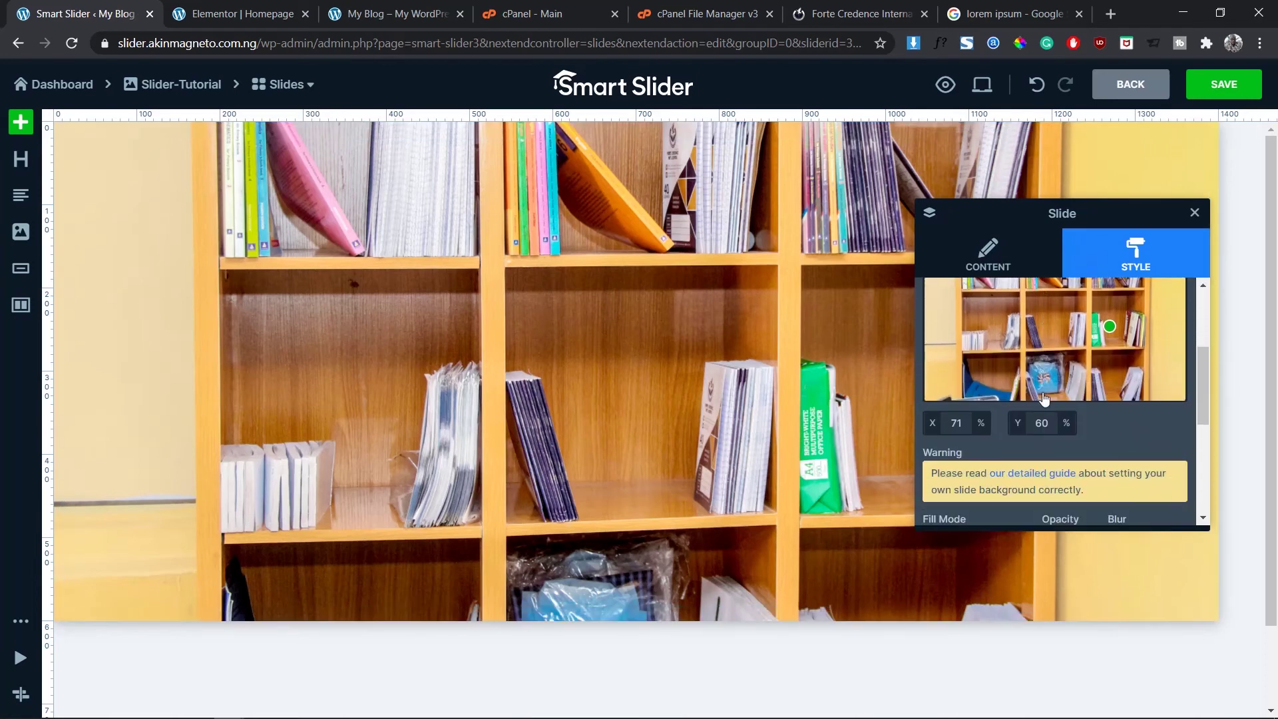
scroll(1044, 398, "down", 2)
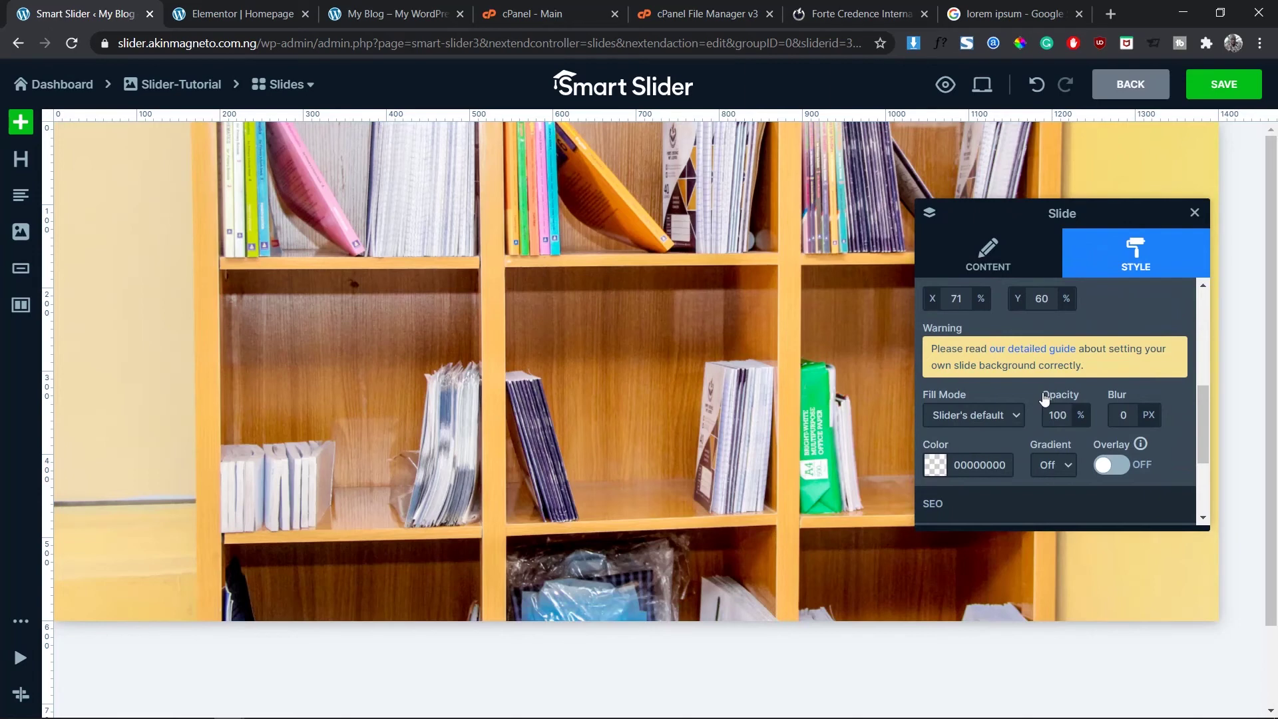
scroll(1077, 430, "down", 1)
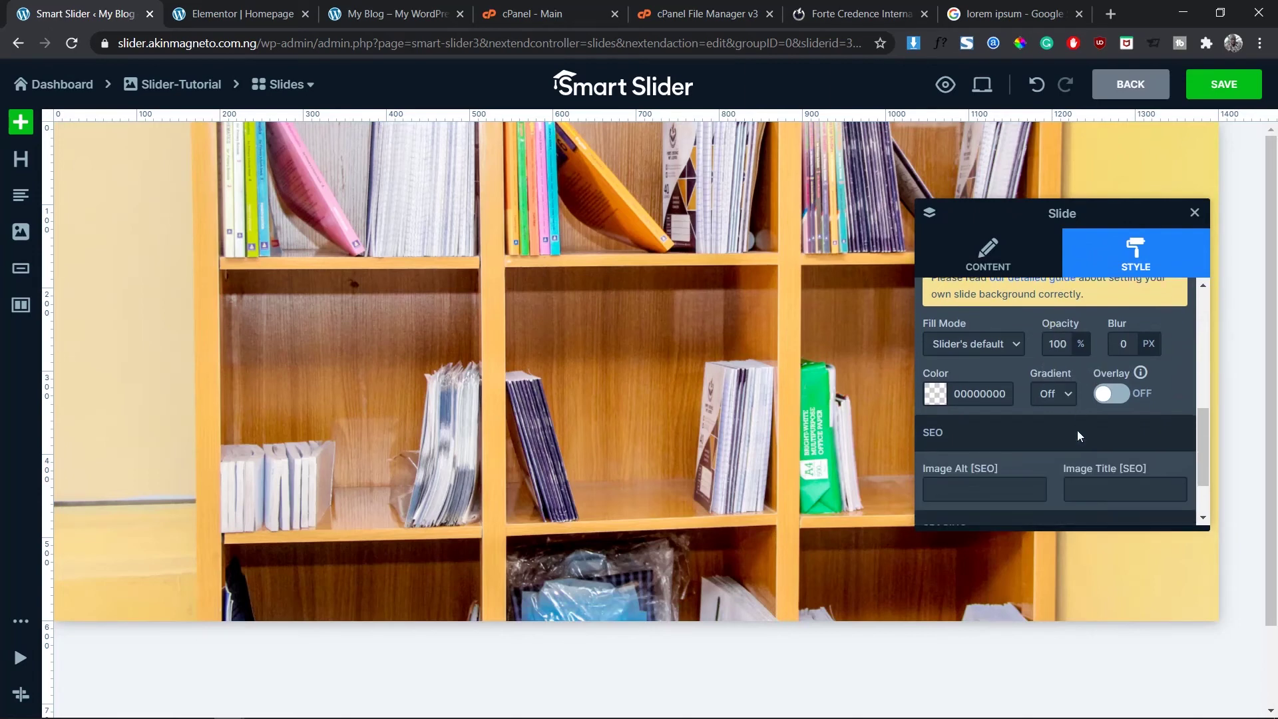
mouse_move(1079, 344)
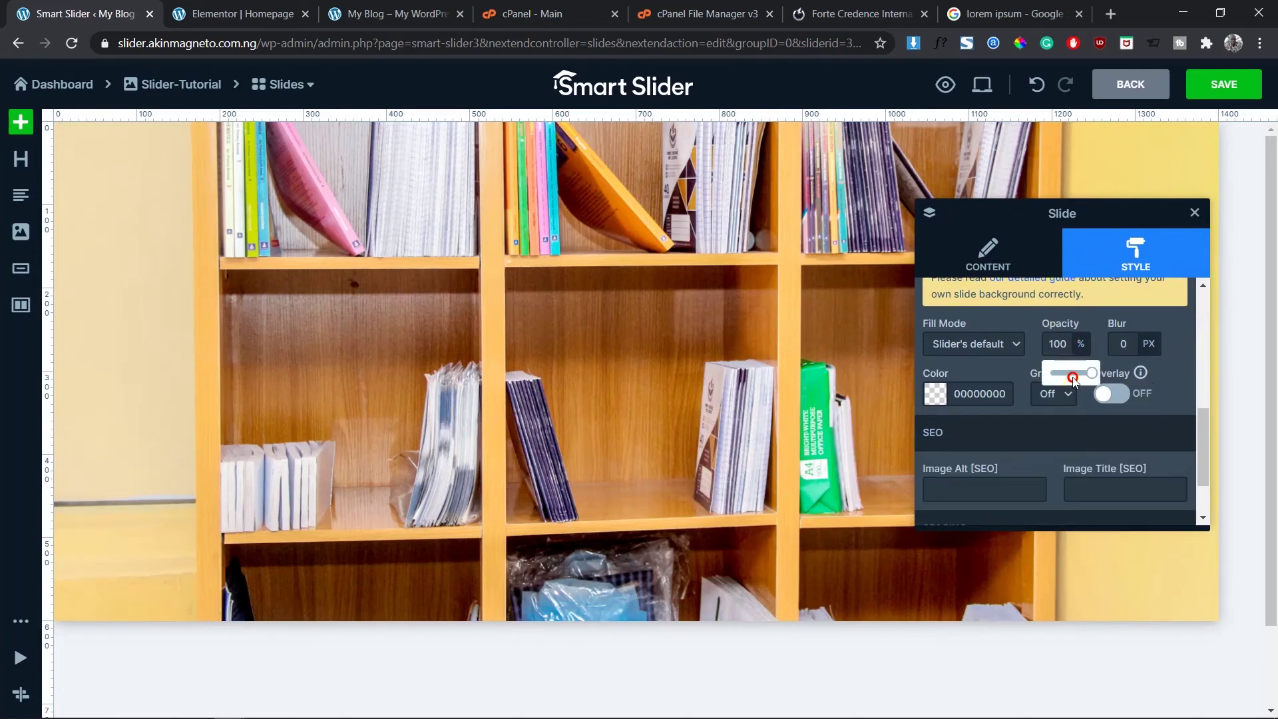
left_click_drag(1090, 373, 1116, 373)
mouse_move(1128, 346)
scroll(1169, 392, "down", 2)
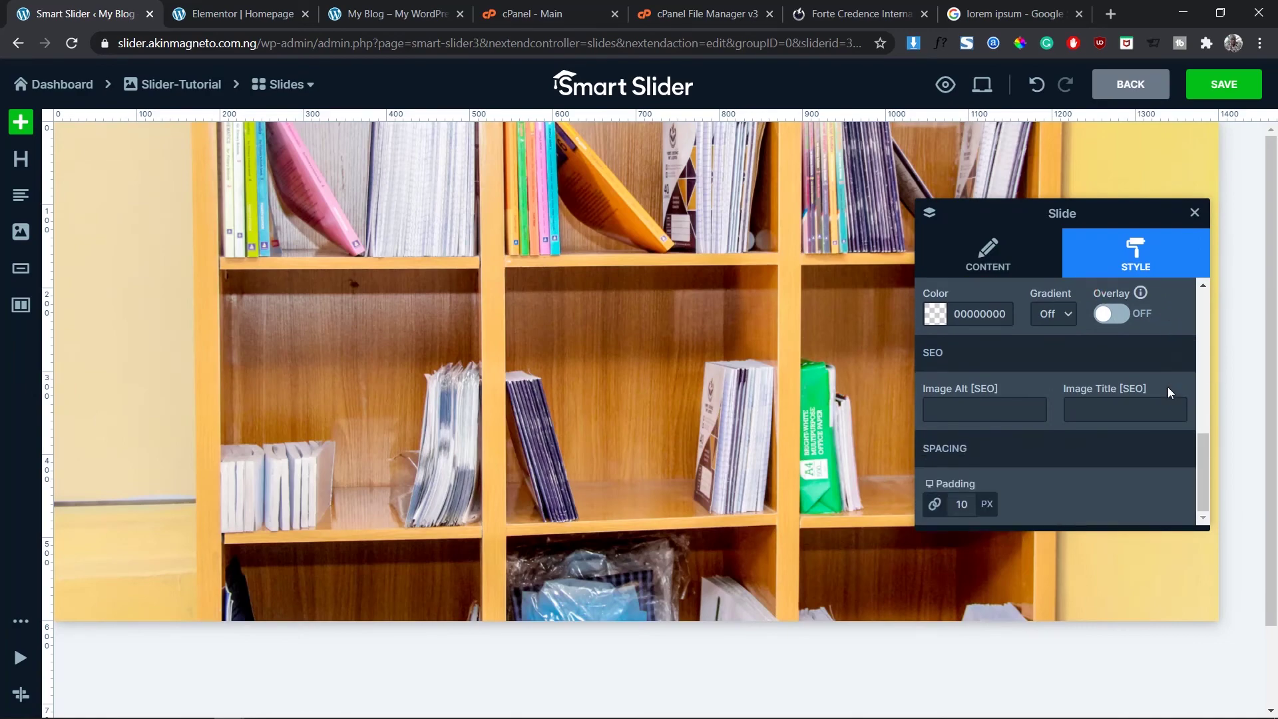
scroll(1169, 391, "up", 5)
Preview several Ken Burns animation types on the slide's background image and apply Downscale.
left_click(1001, 247)
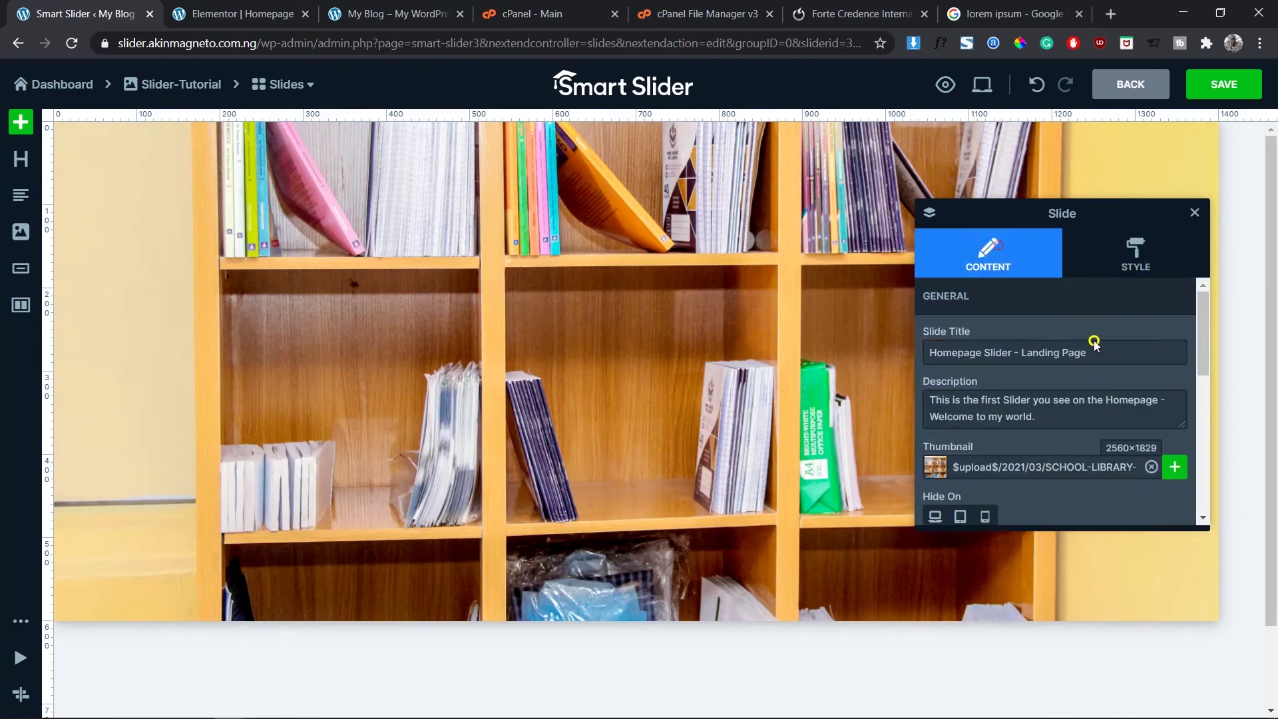
scroll(1104, 359, "down", 4)
scroll(1129, 409, "down", 2)
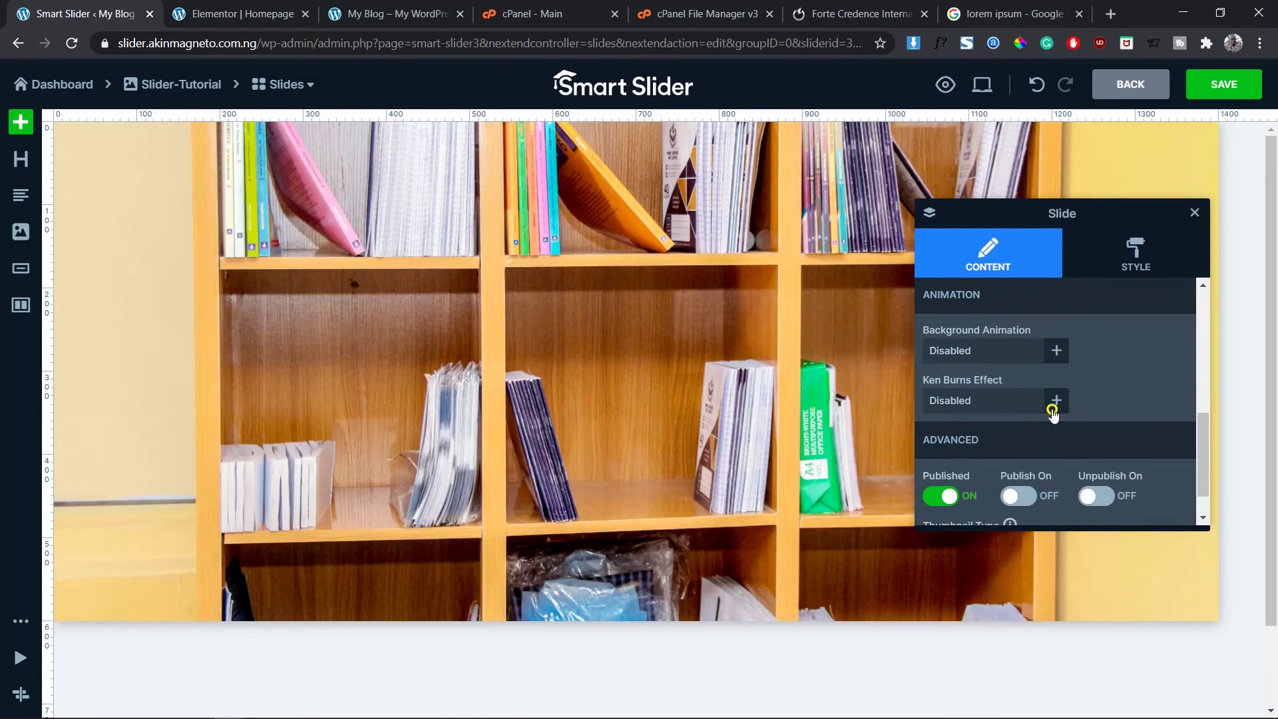
left_click(1001, 404)
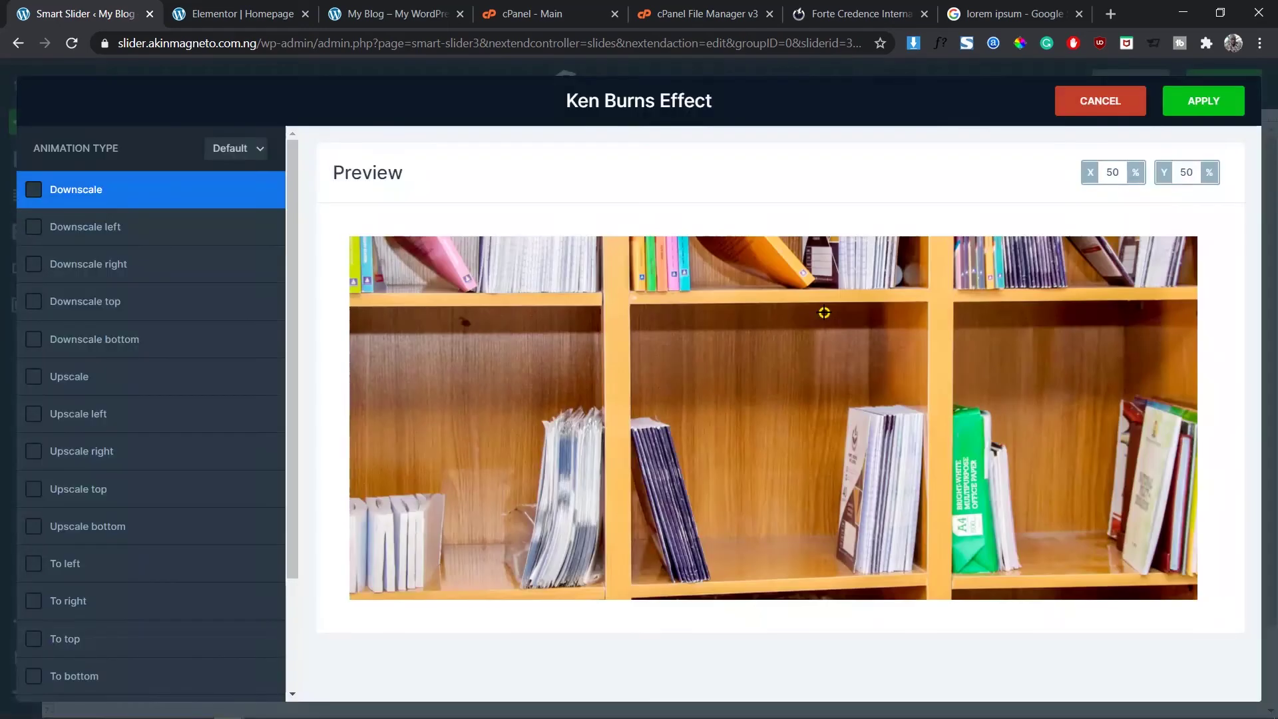
left_click(259, 264)
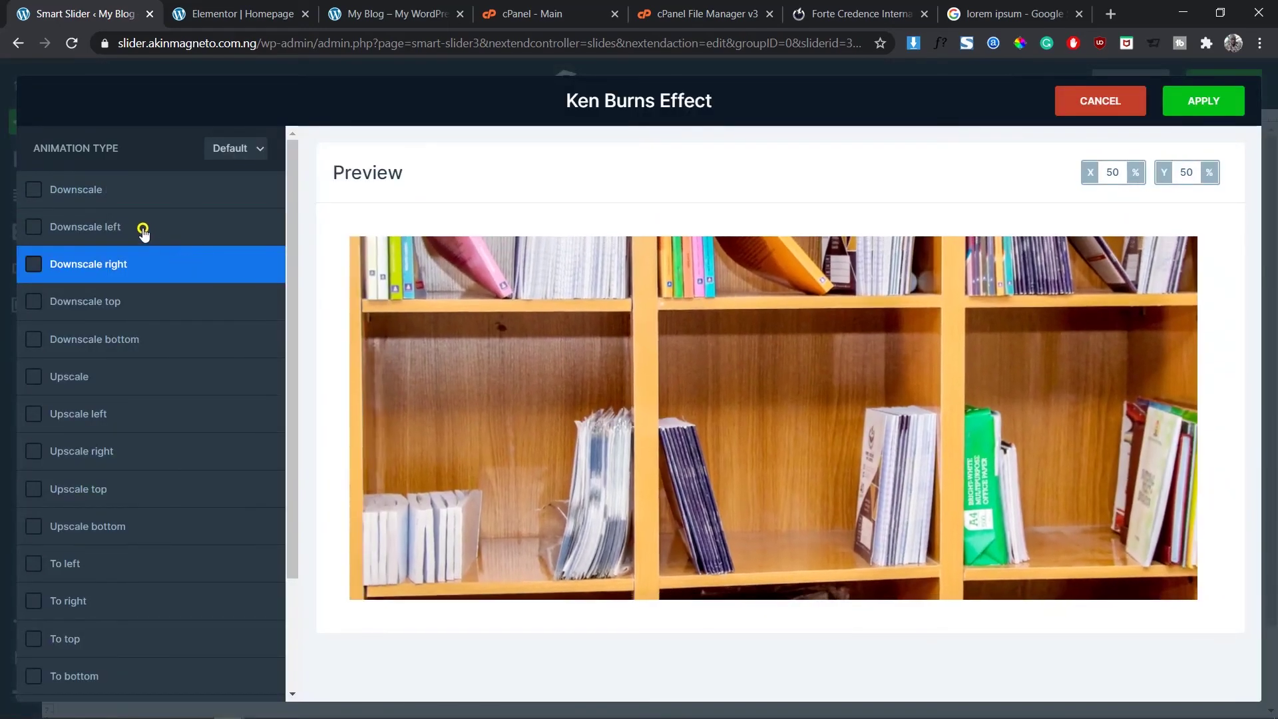
left_click(143, 229)
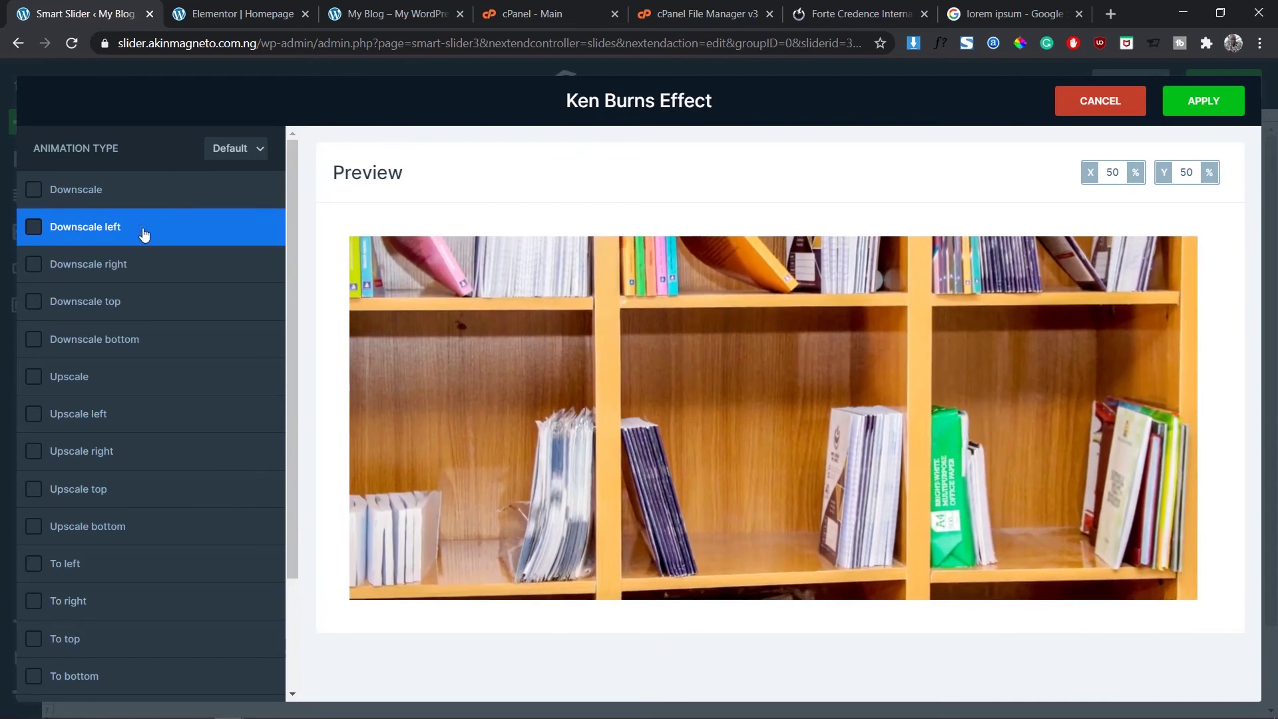
left_click(132, 374)
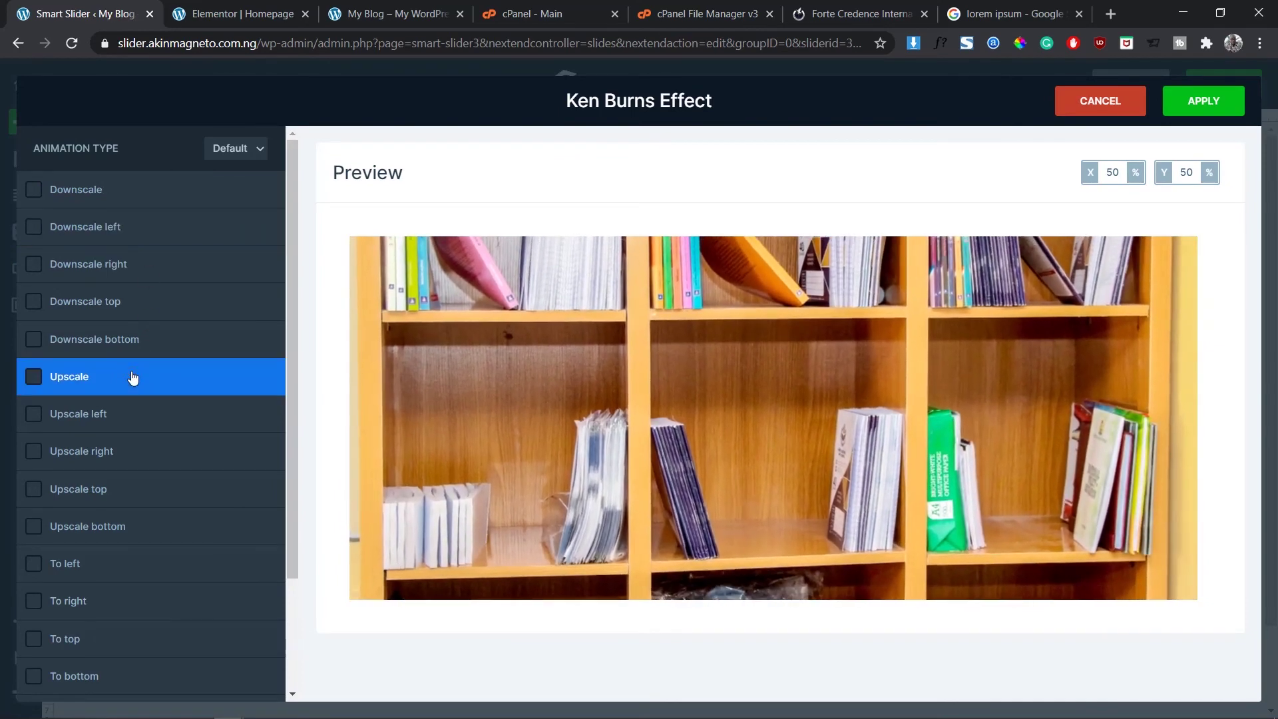
left_click(133, 411)
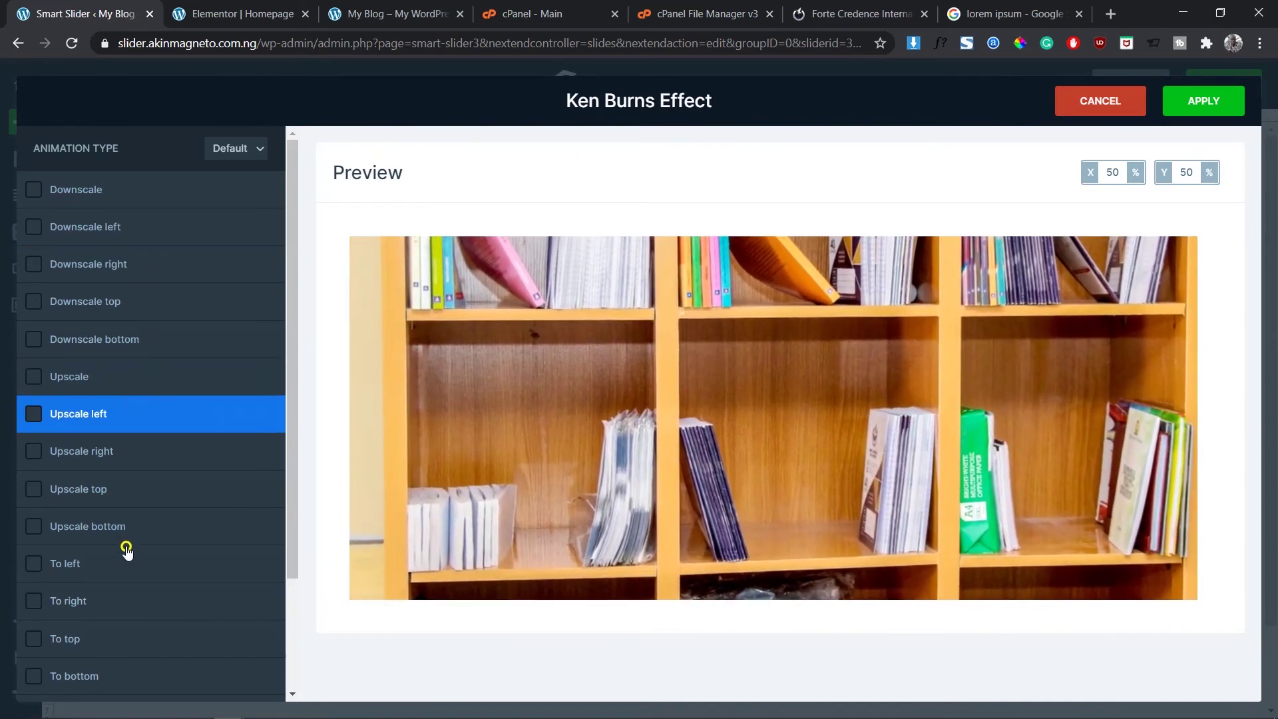
left_click(124, 565)
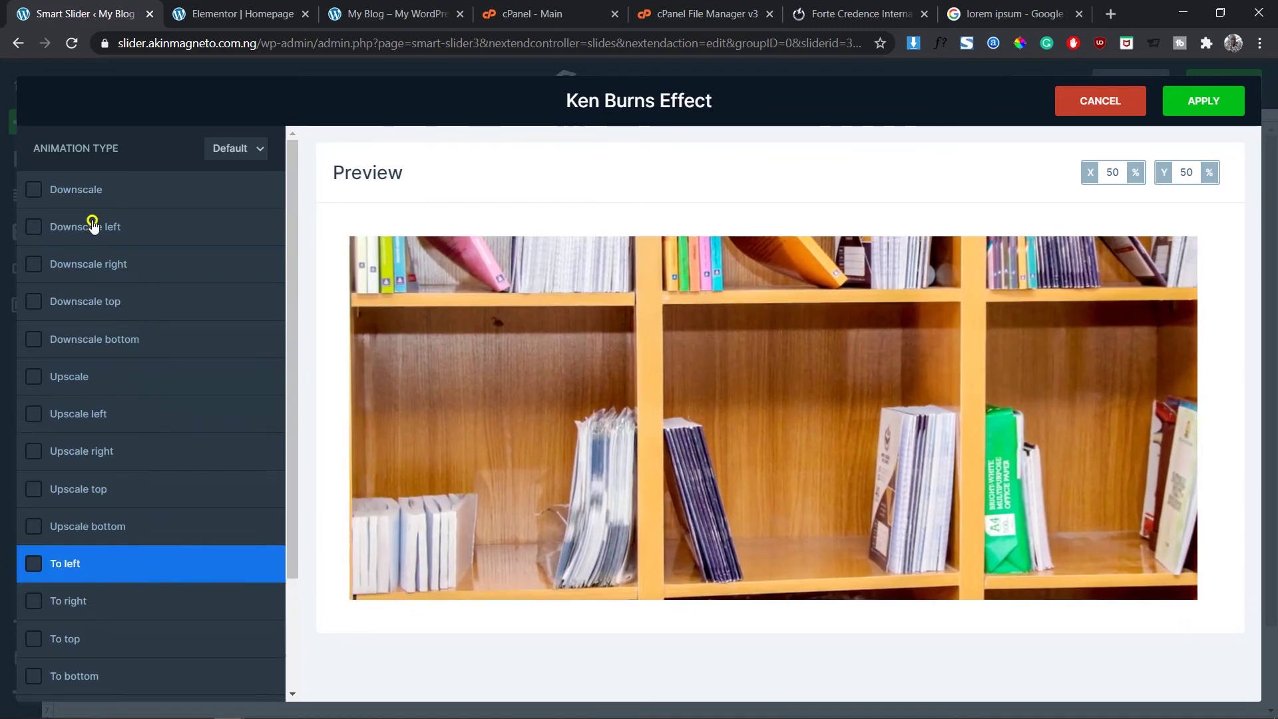
left_click(87, 206)
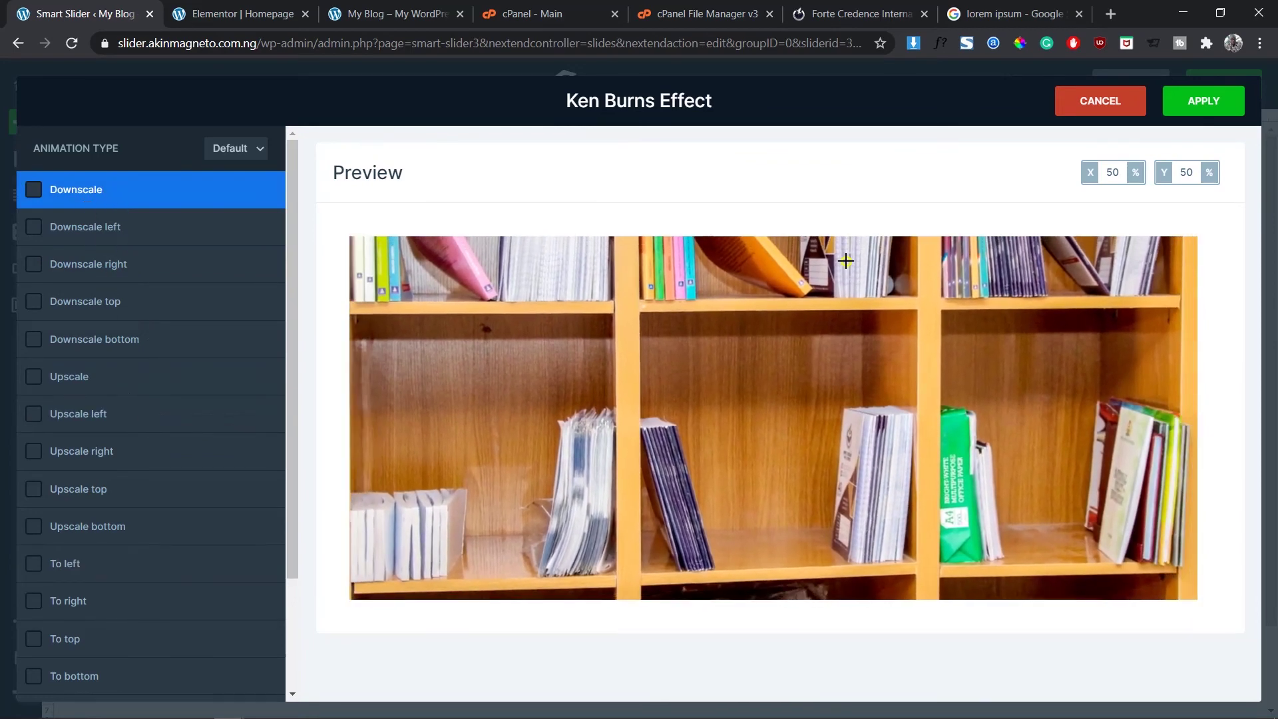
left_click(1190, 106)
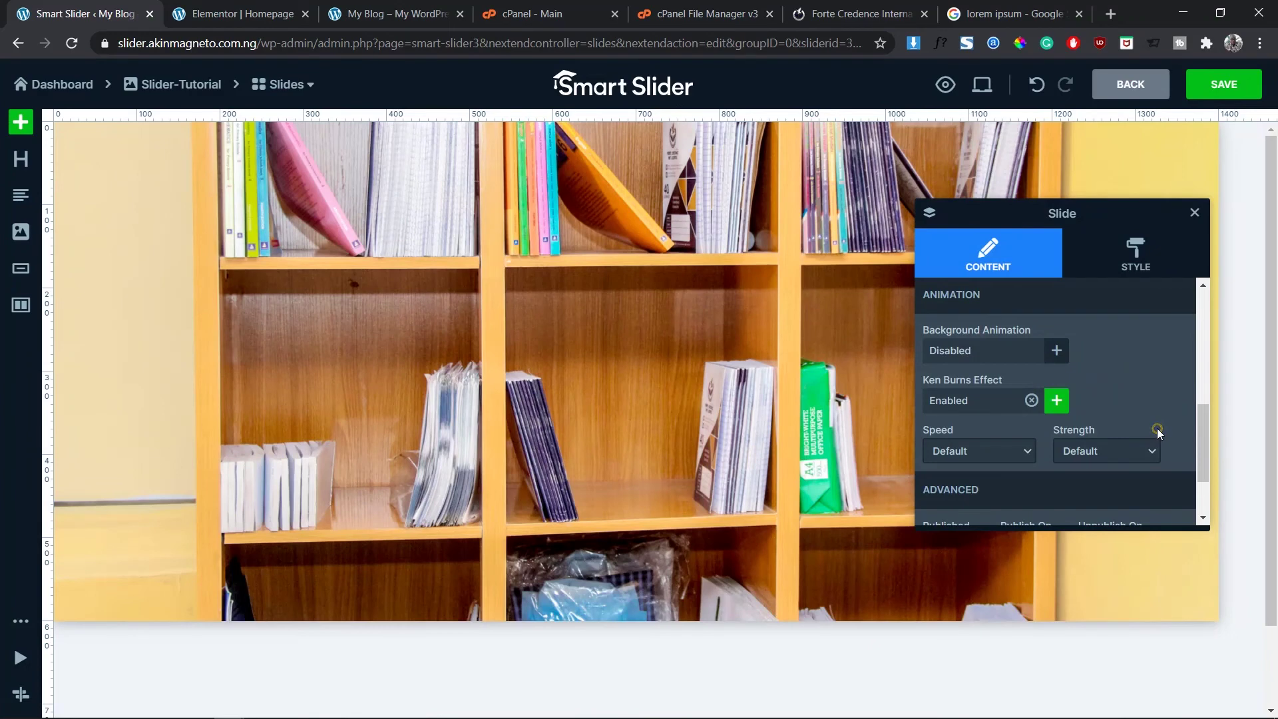
Set the Ken Burns effect to Slow 0.5x speed and Soft 0.6x strength, and save the slide.
scroll(1158, 432, "down", 1)
left_click(1013, 415)
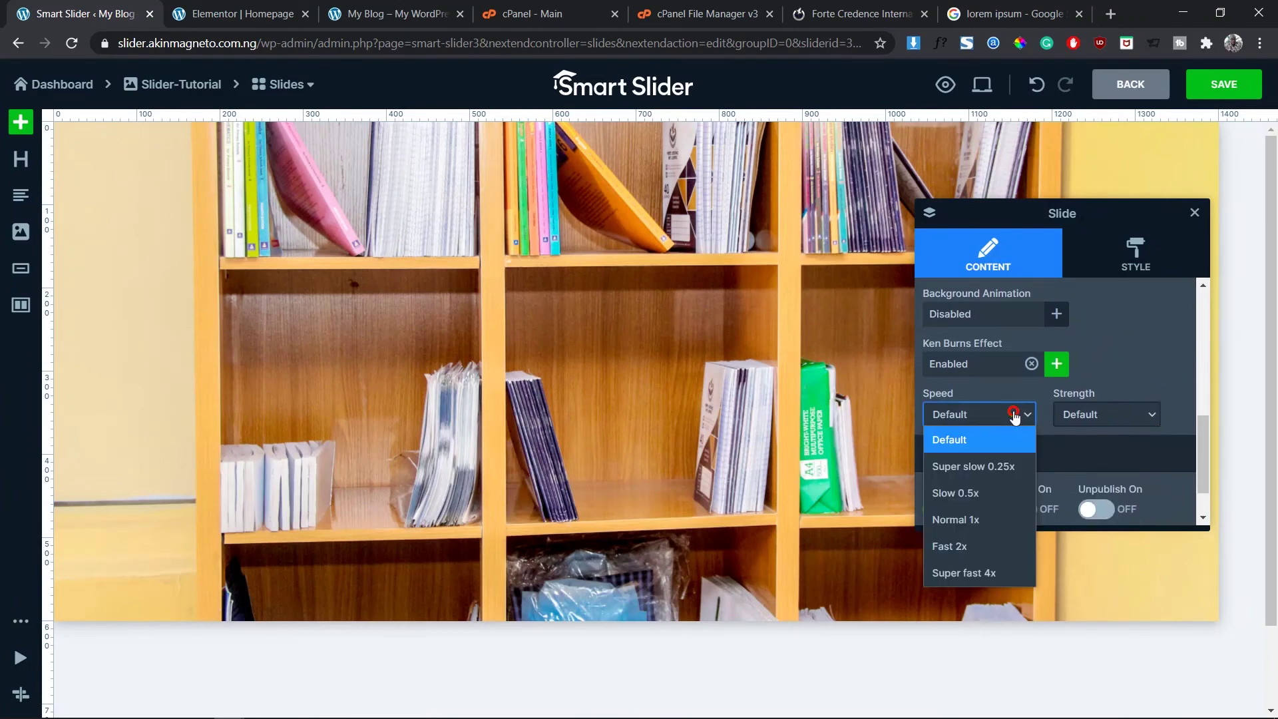
left_click(994, 508)
left_click(1119, 427)
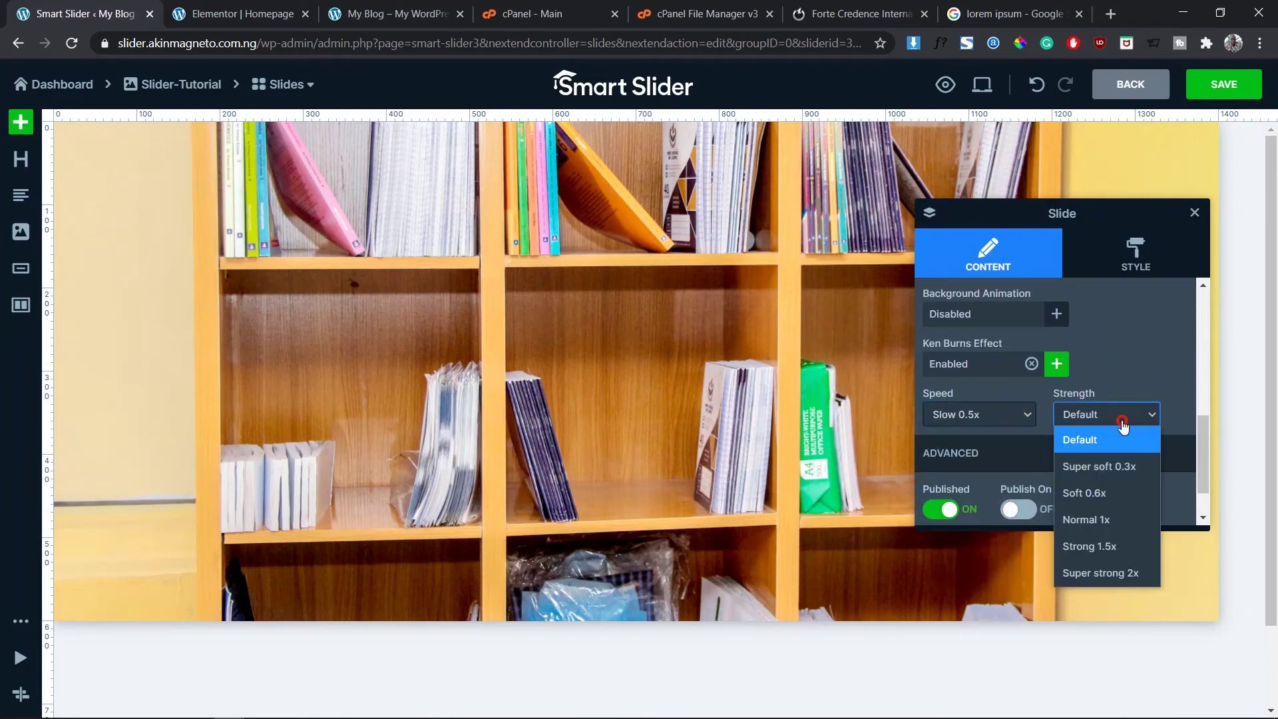
left_click(1125, 493)
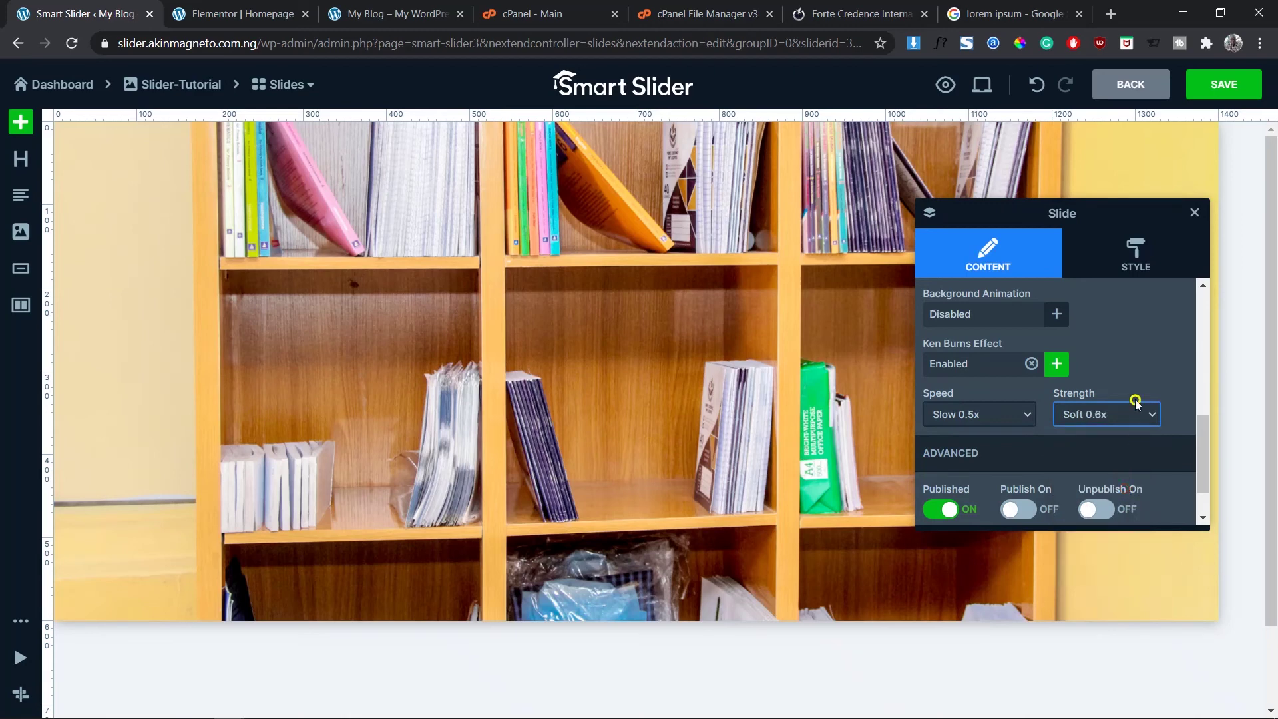
left_click(1198, 213)
left_click(1215, 95)
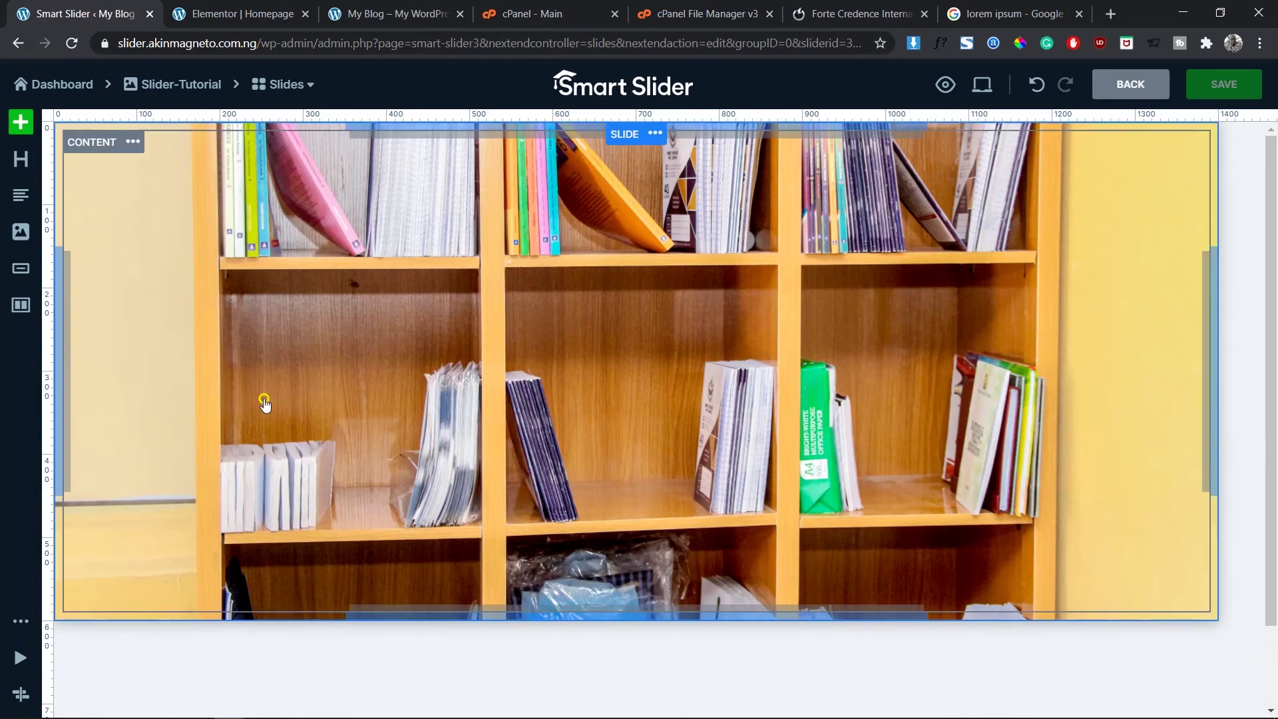
Add a two-column row to the middle of the slide and narrow its first column.
left_click_drag(20, 305, 378, 371)
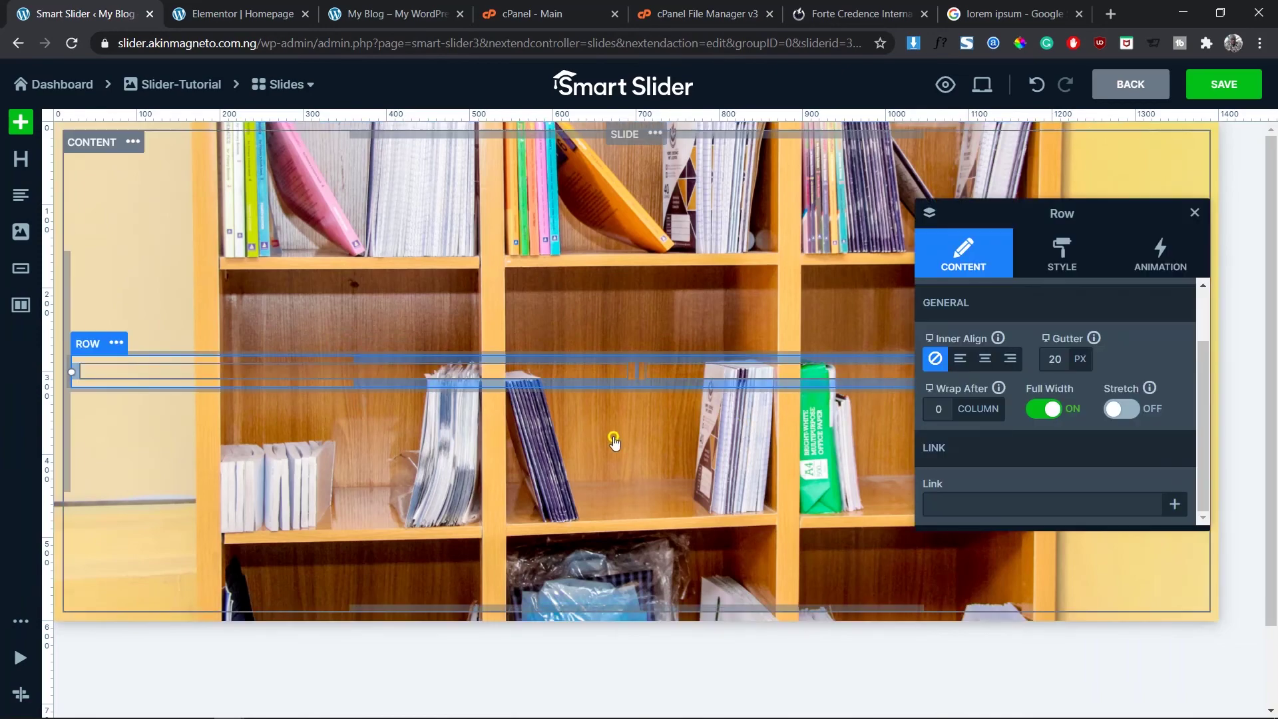
left_click_drag(637, 370, 541, 364)
left_click_drag(1033, 209, 1084, 715)
left_click(1247, 399)
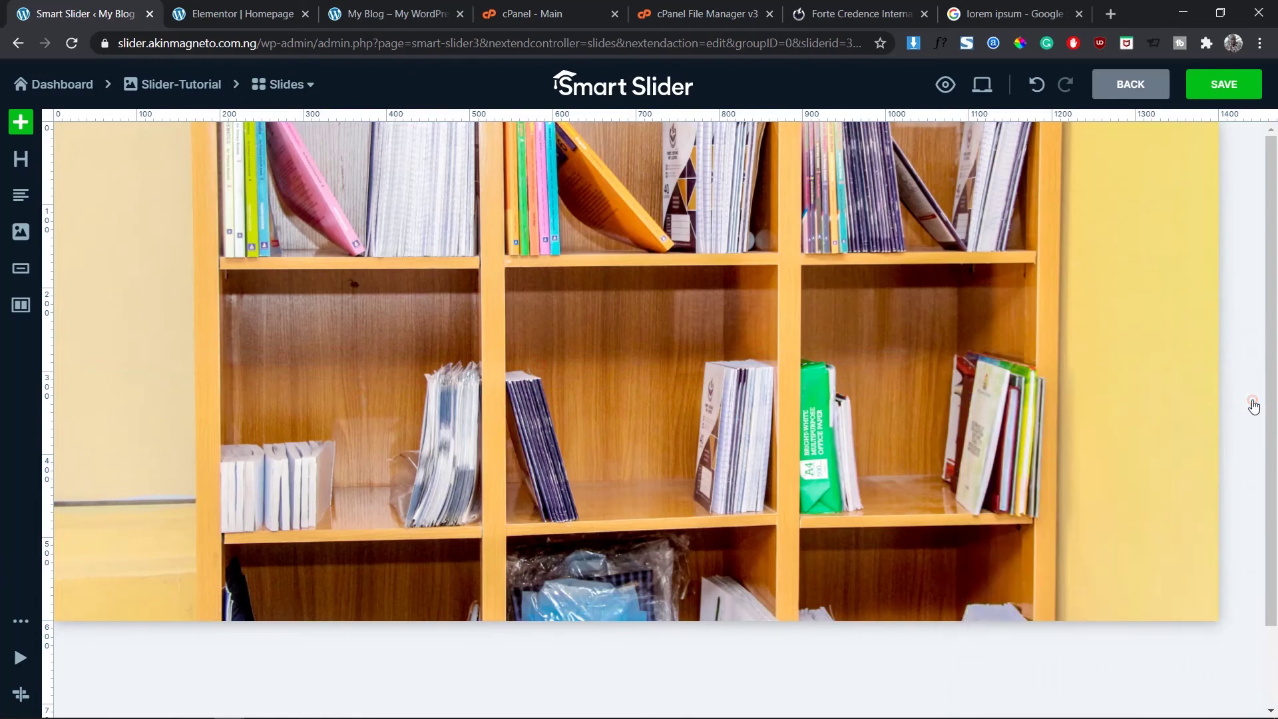
key("ctrl+minus")
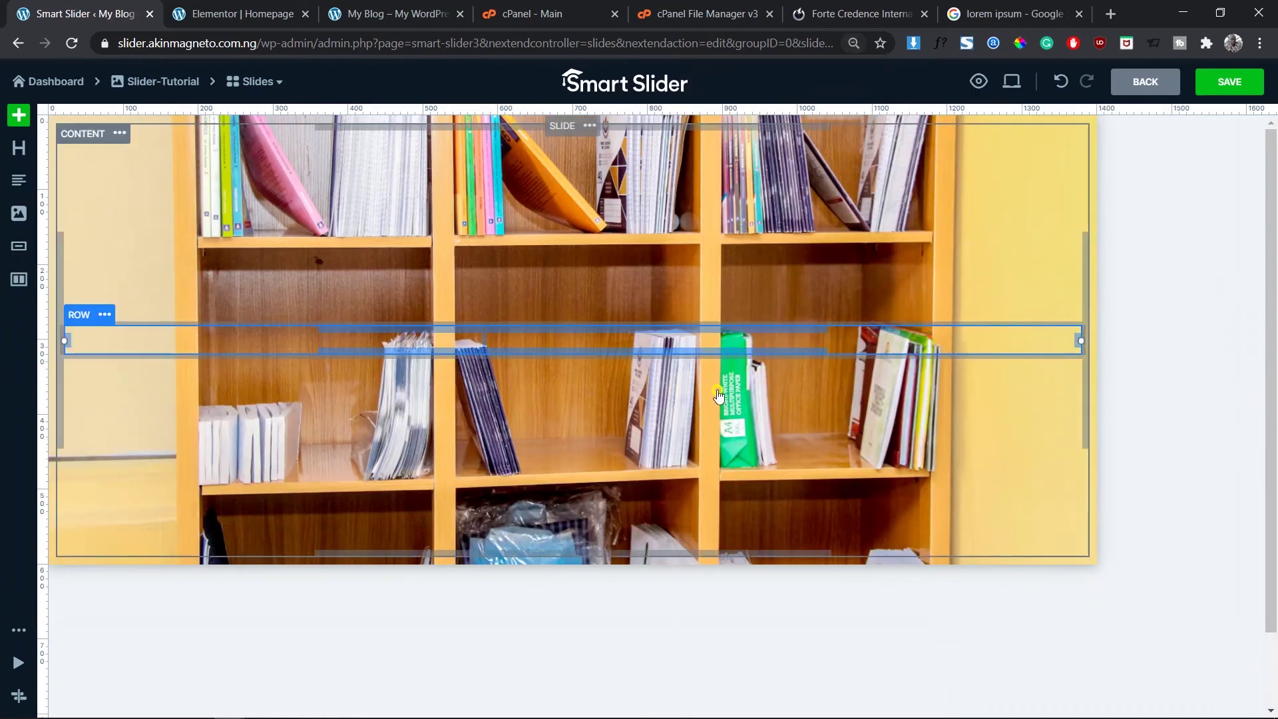
left_click(659, 371)
Select the row's first column and limit its maximum width to about 485 px.
left_click(485, 337)
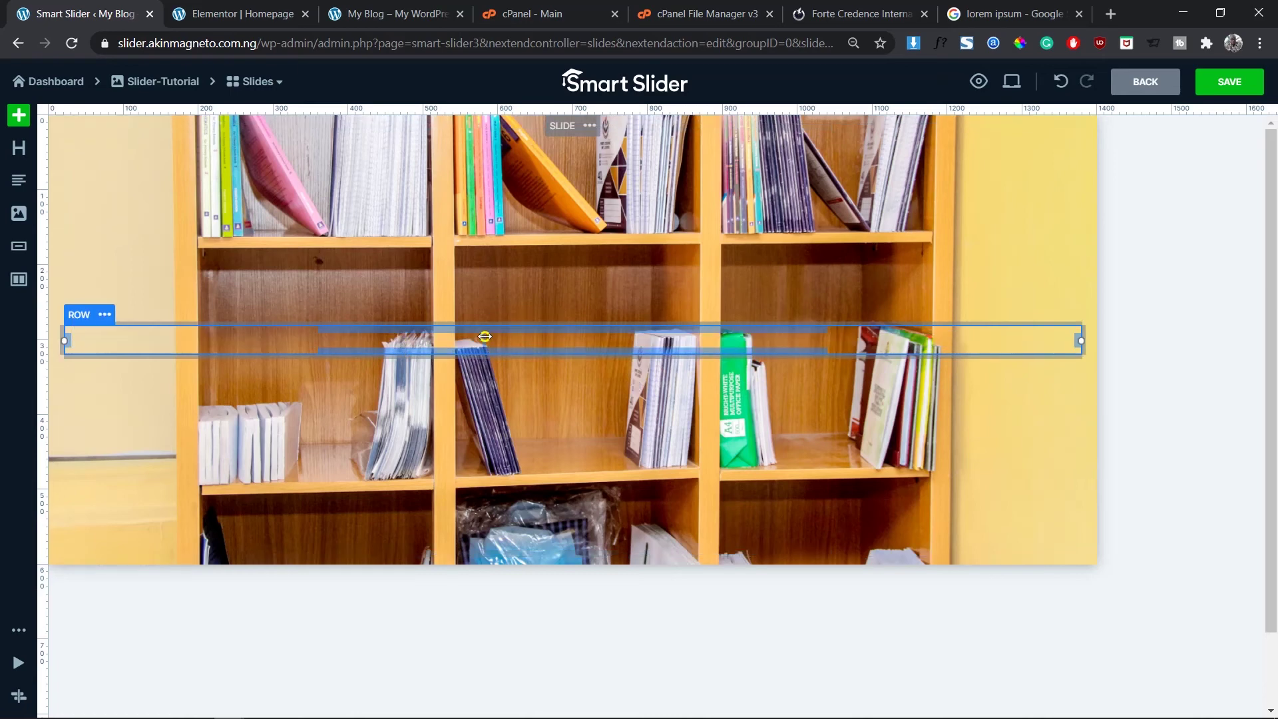
left_click(422, 338)
left_click(414, 338)
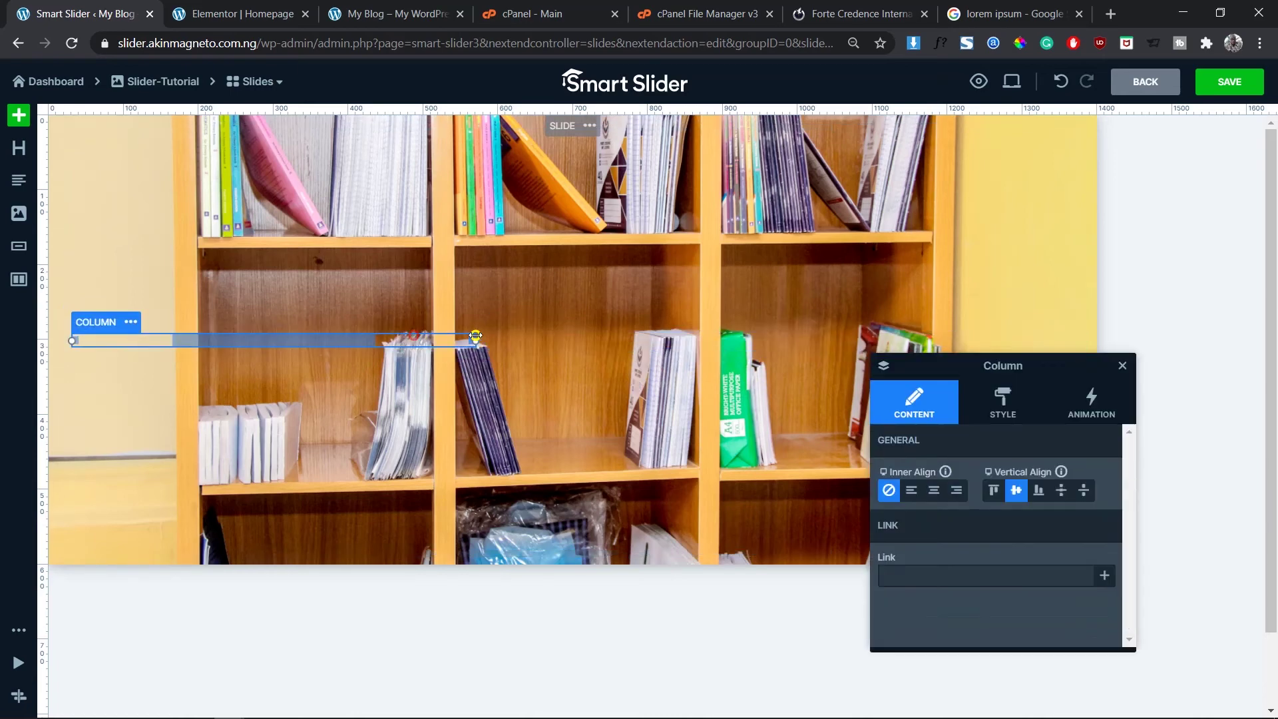
left_click_drag(476, 340, 434, 341)
left_click(82, 341)
left_click_drag(74, 340, 74, 340)
left_click(418, 340)
left_click_drag(433, 338, 433, 340)
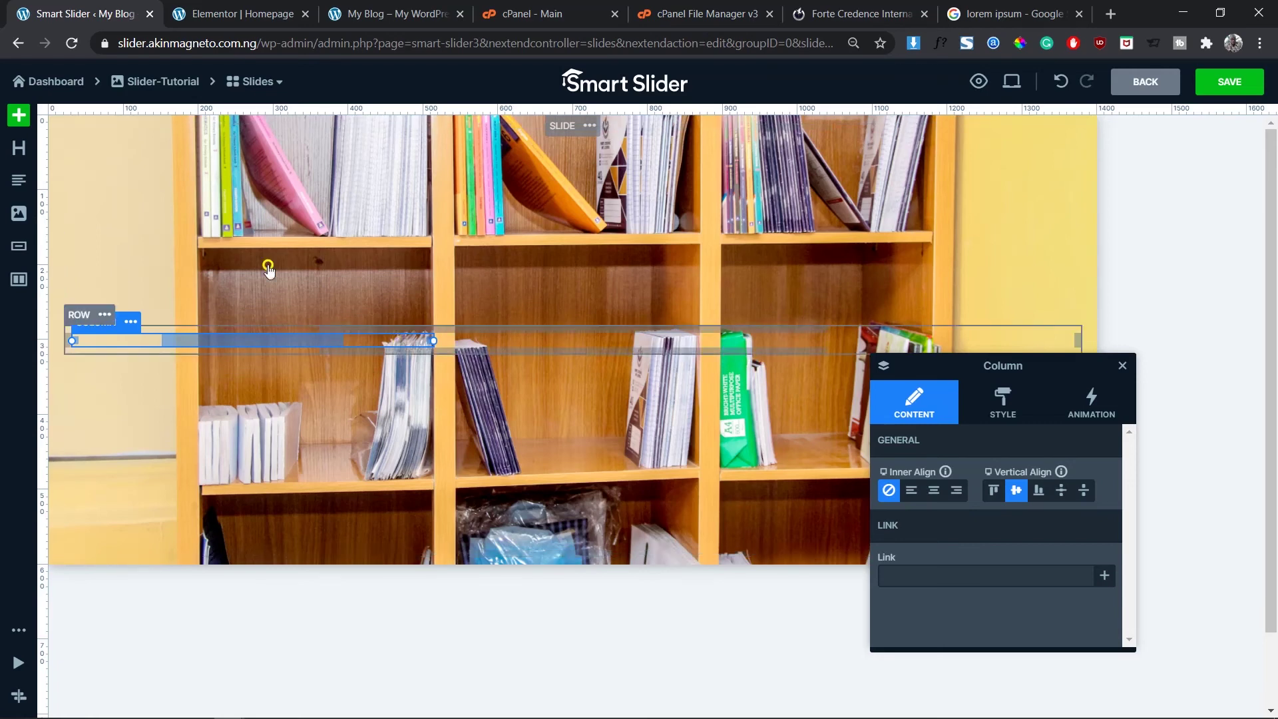
Add a heading layer, a text layer and a MORE button to the first column and look through the button's content options.
left_click_drag(20, 150, 266, 342)
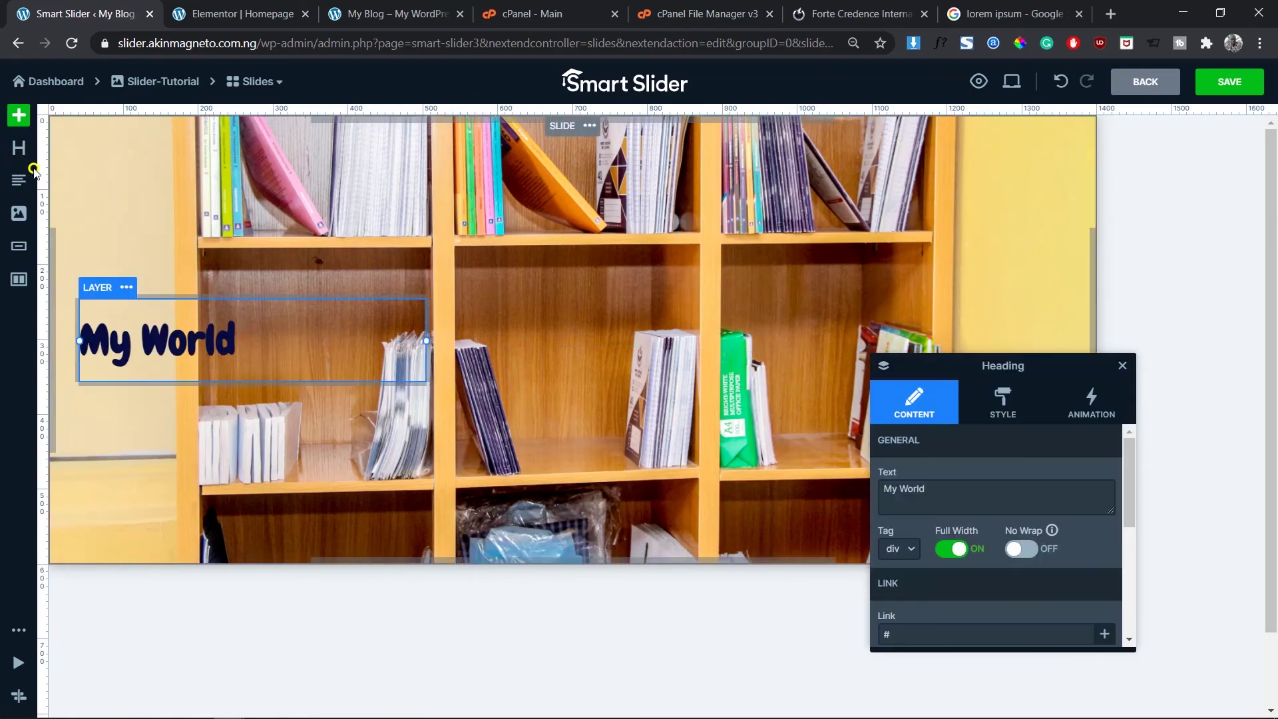
left_click_drag(19, 178, 179, 388)
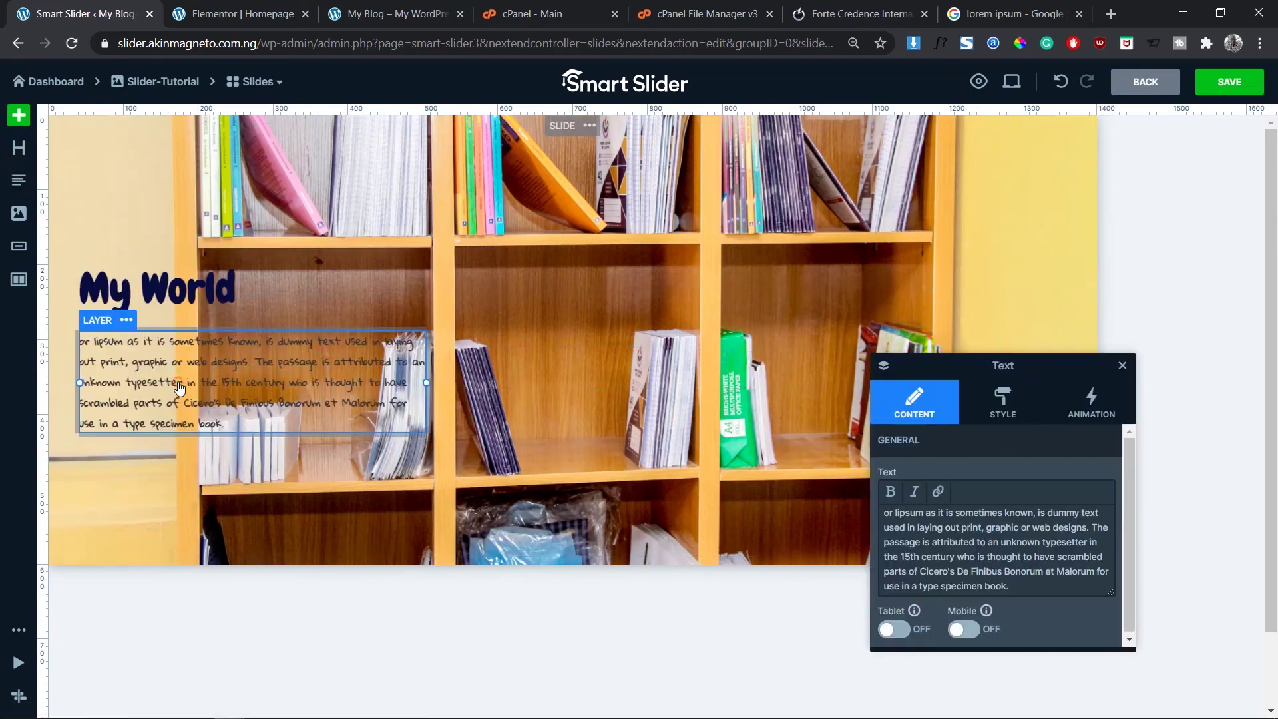
left_click_drag(19, 246, 199, 442)
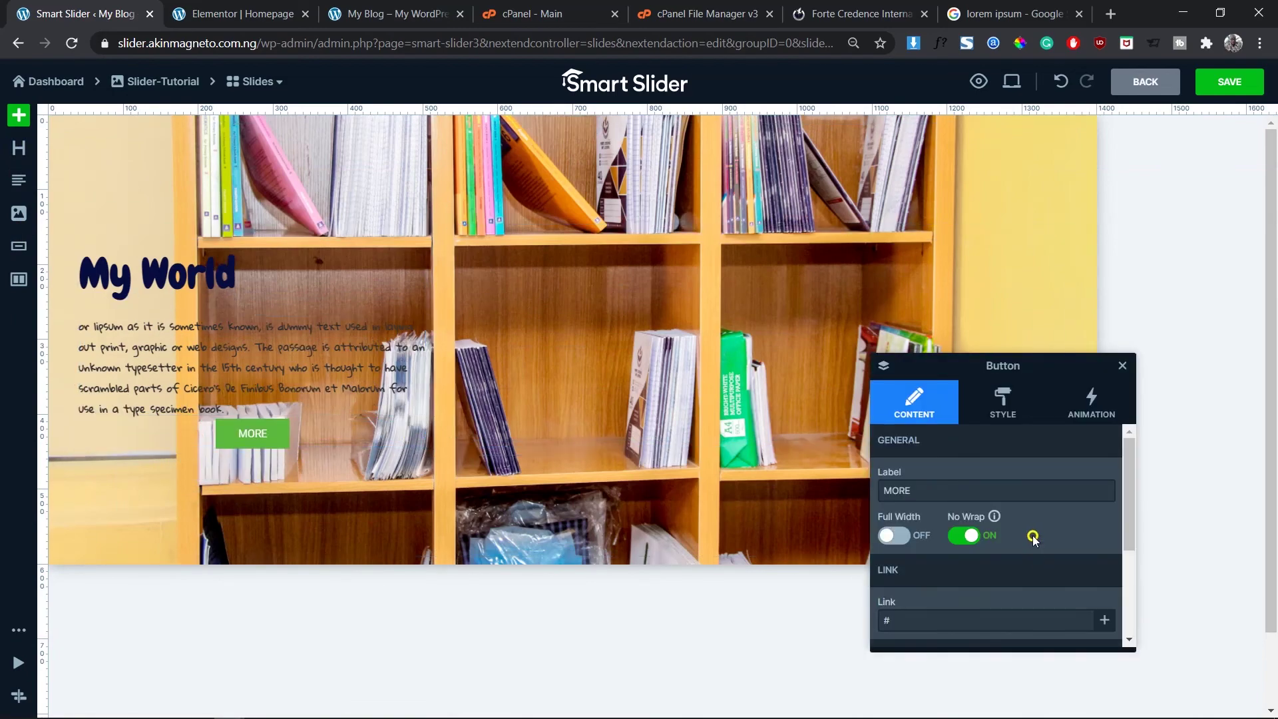
scroll(1029, 517, "down", 3)
scroll(1029, 517, "up", 5)
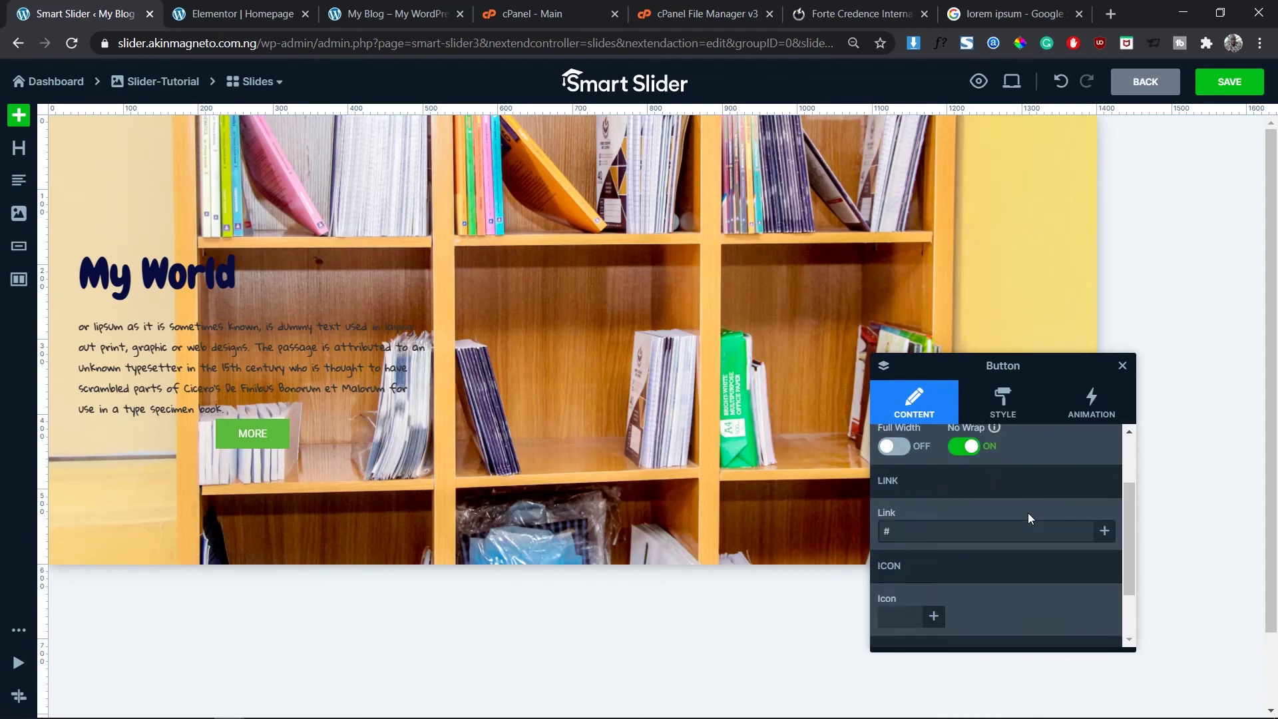
left_click(1122, 366)
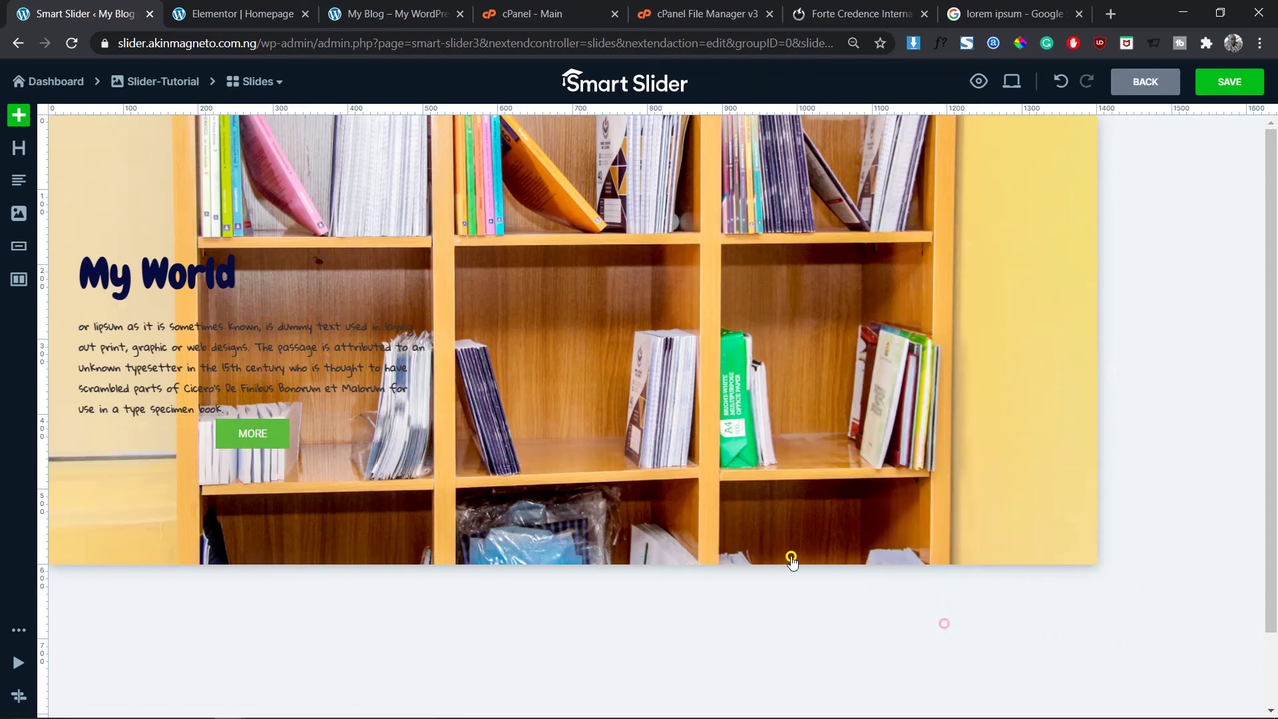
Align the MORE button to the left of its column.
left_click(265, 440)
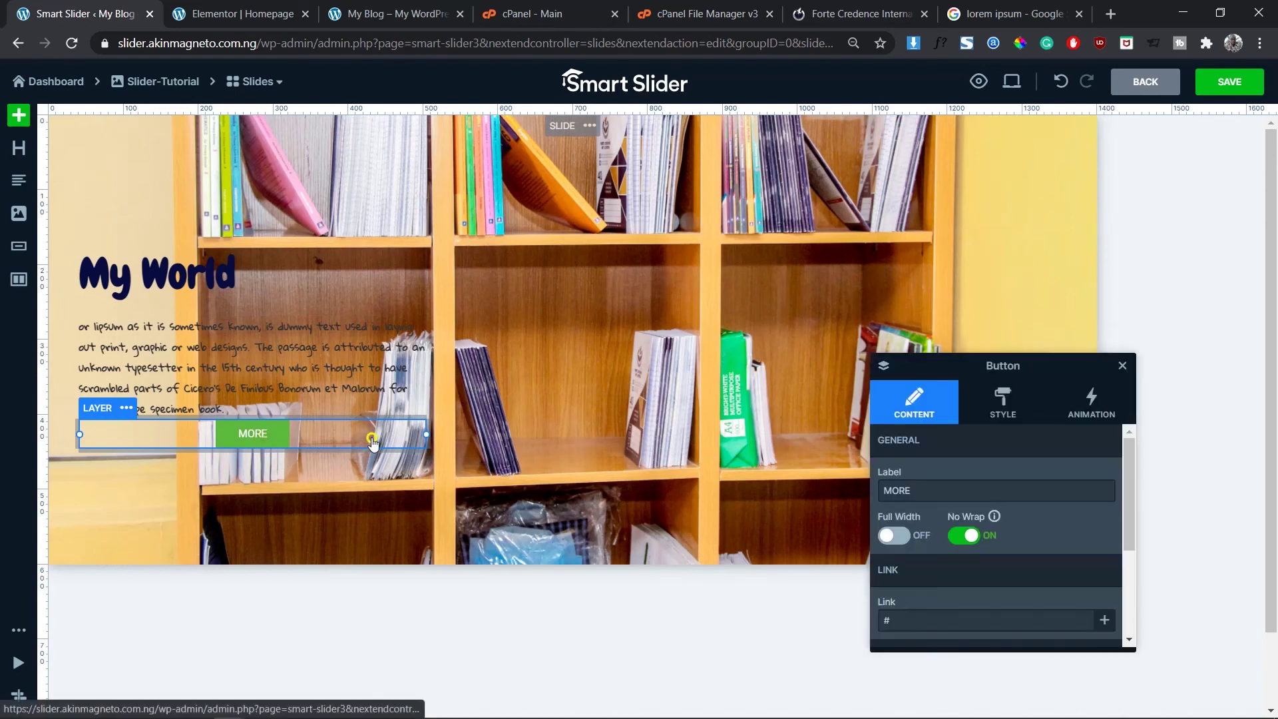
left_click(1002, 398)
scroll(1009, 602, "down", 8)
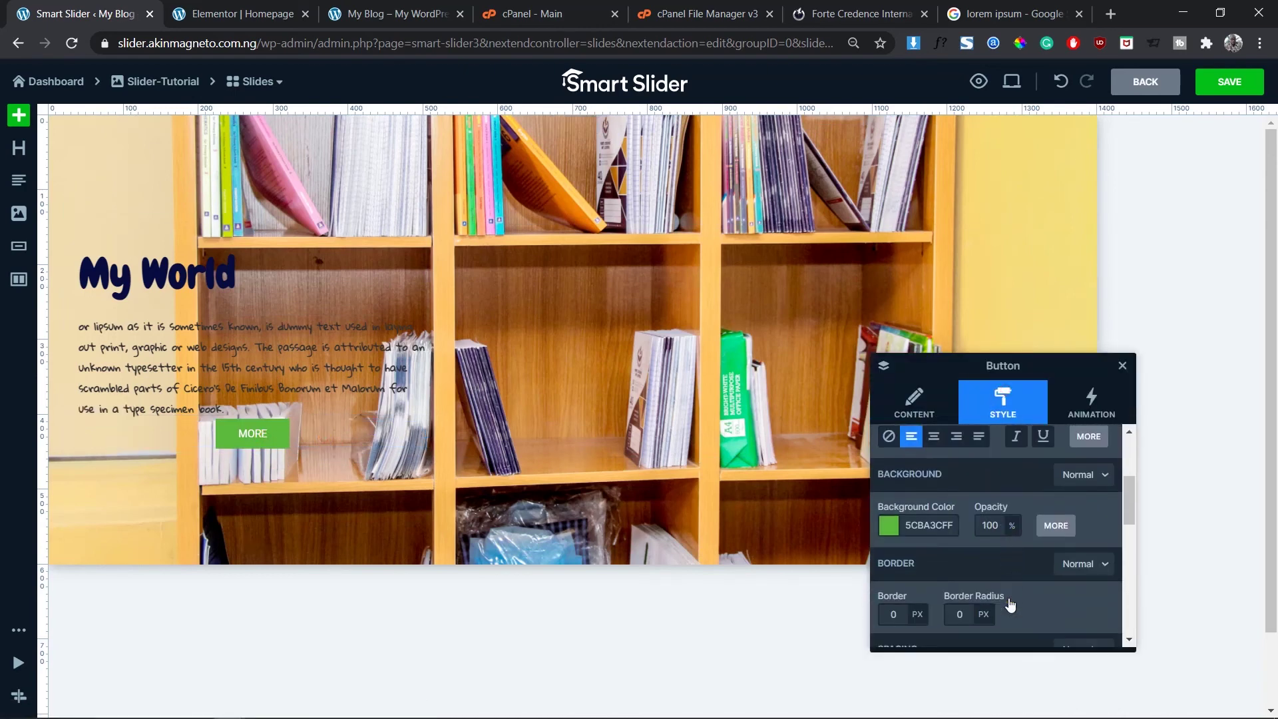
scroll(1005, 580, "down", 2)
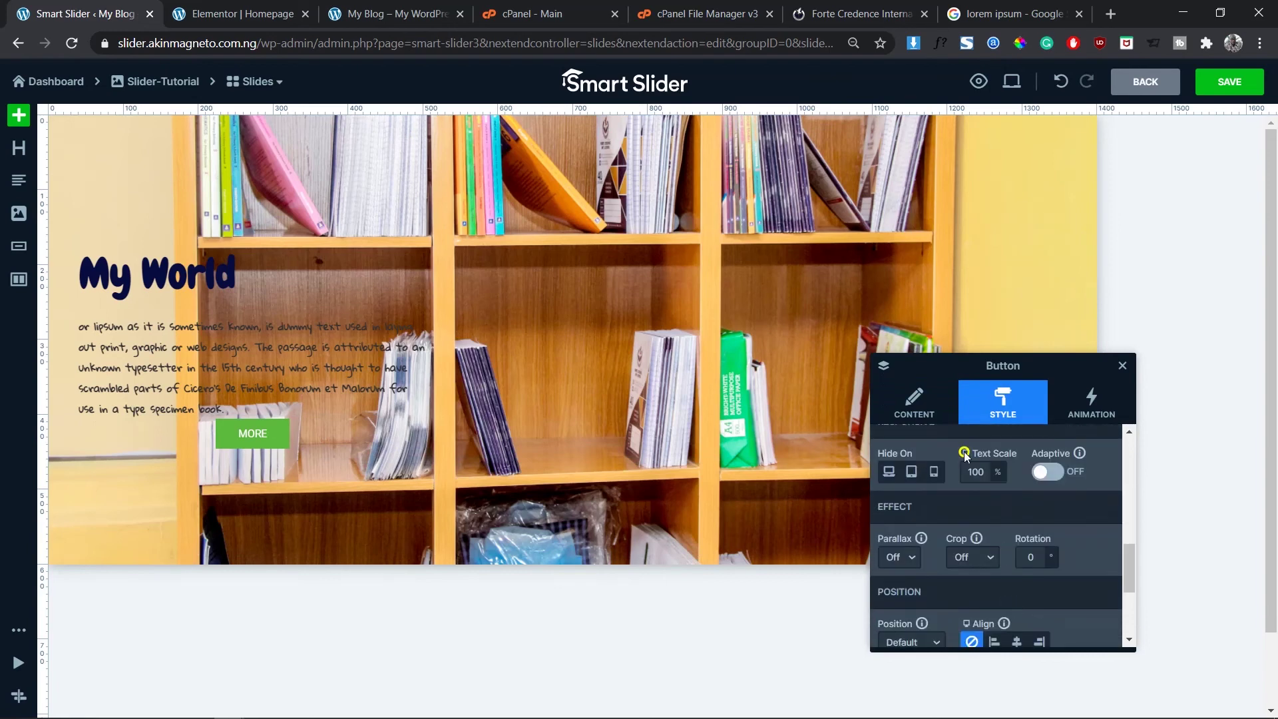
scroll(987, 571, "down", 2)
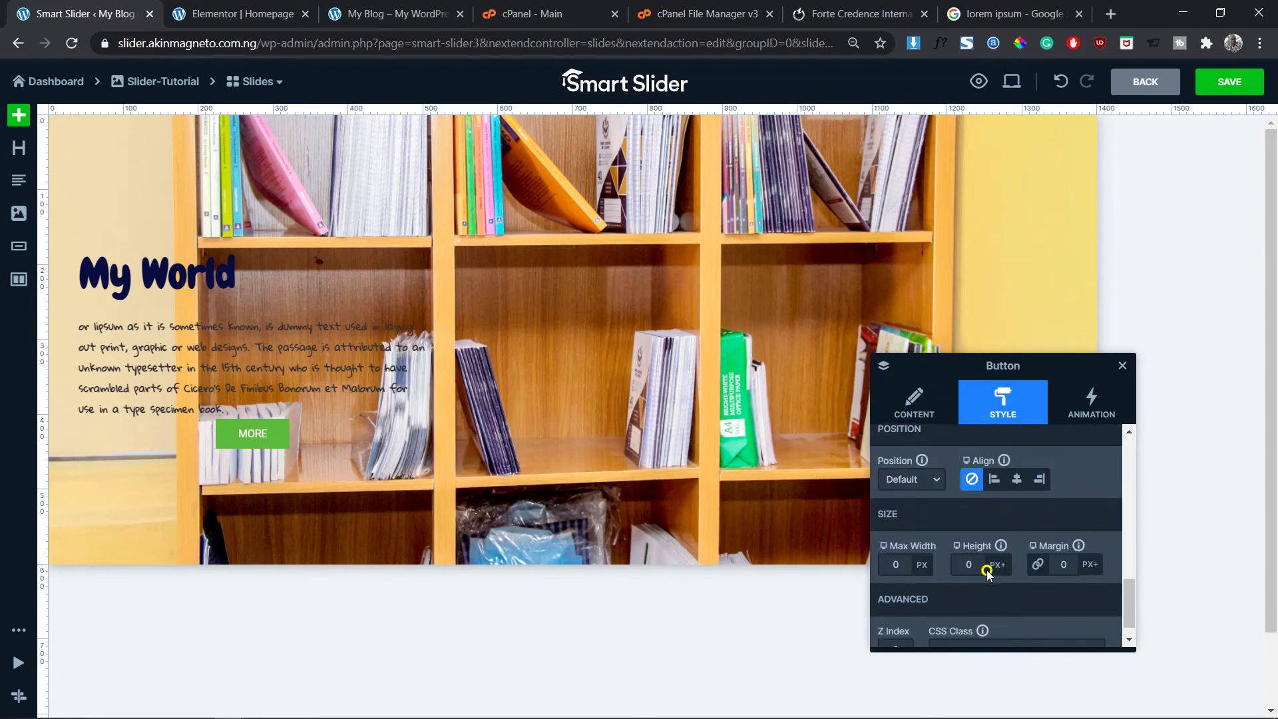
left_click(995, 478)
left_click(1202, 409)
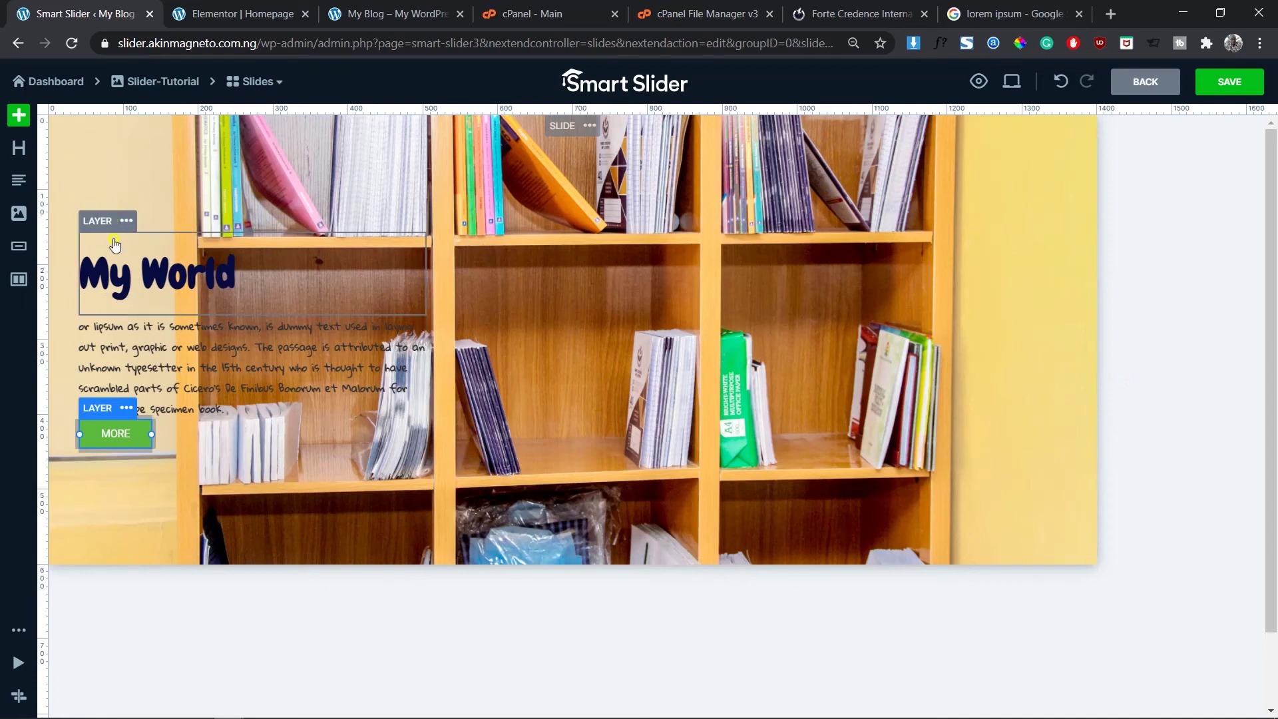
Delete the heading, text and MORE button layers from the first column.
left_click(142, 292)
key("Delete")
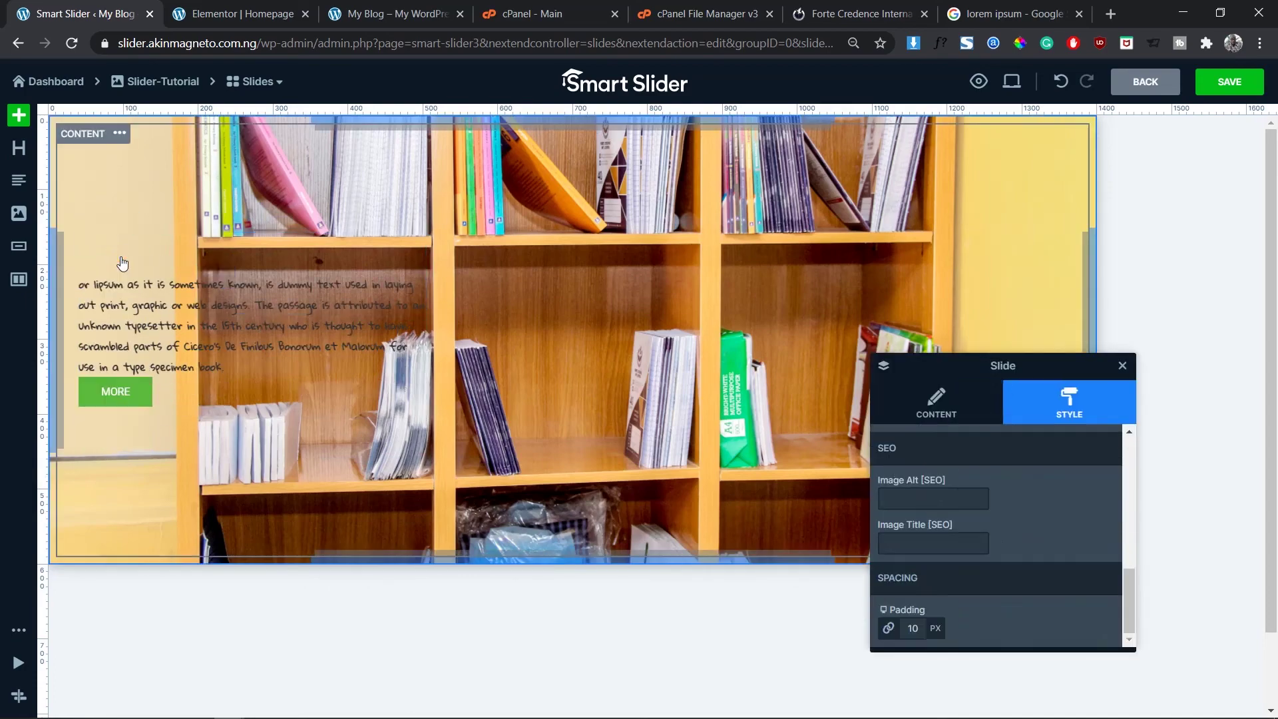
left_click(143, 298)
key("Delete")
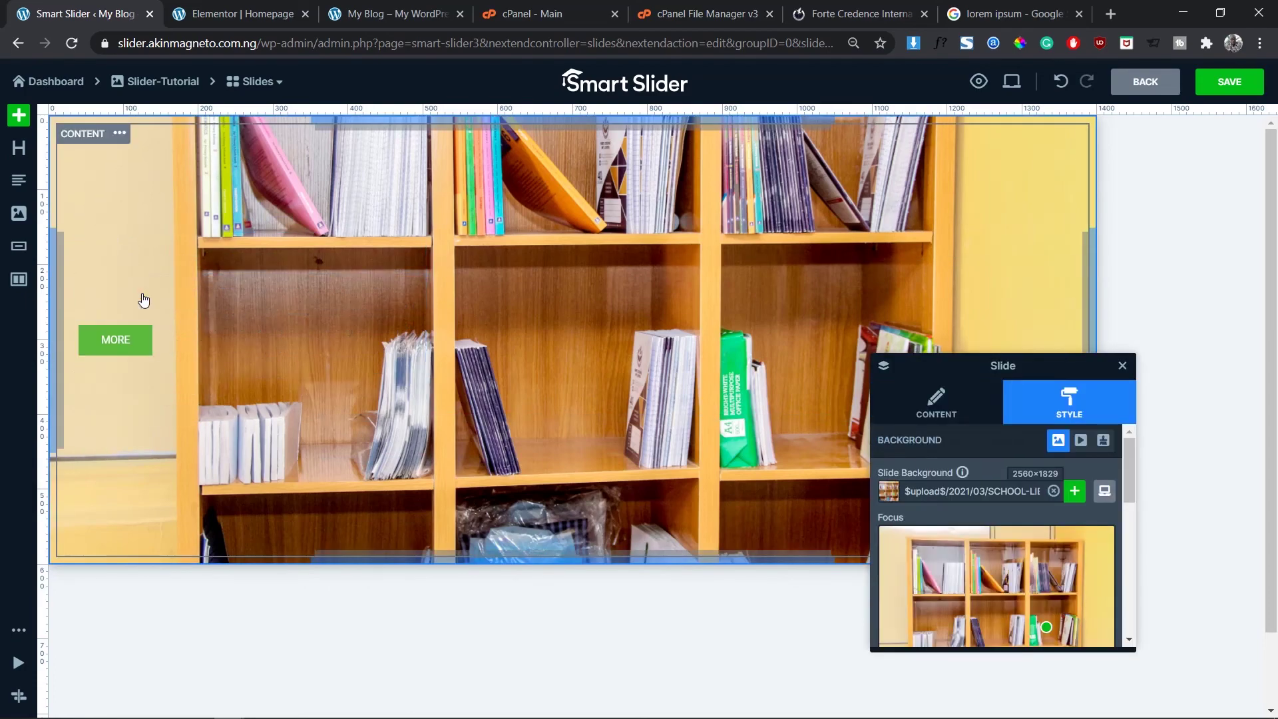
left_click(123, 345)
key("Delete")
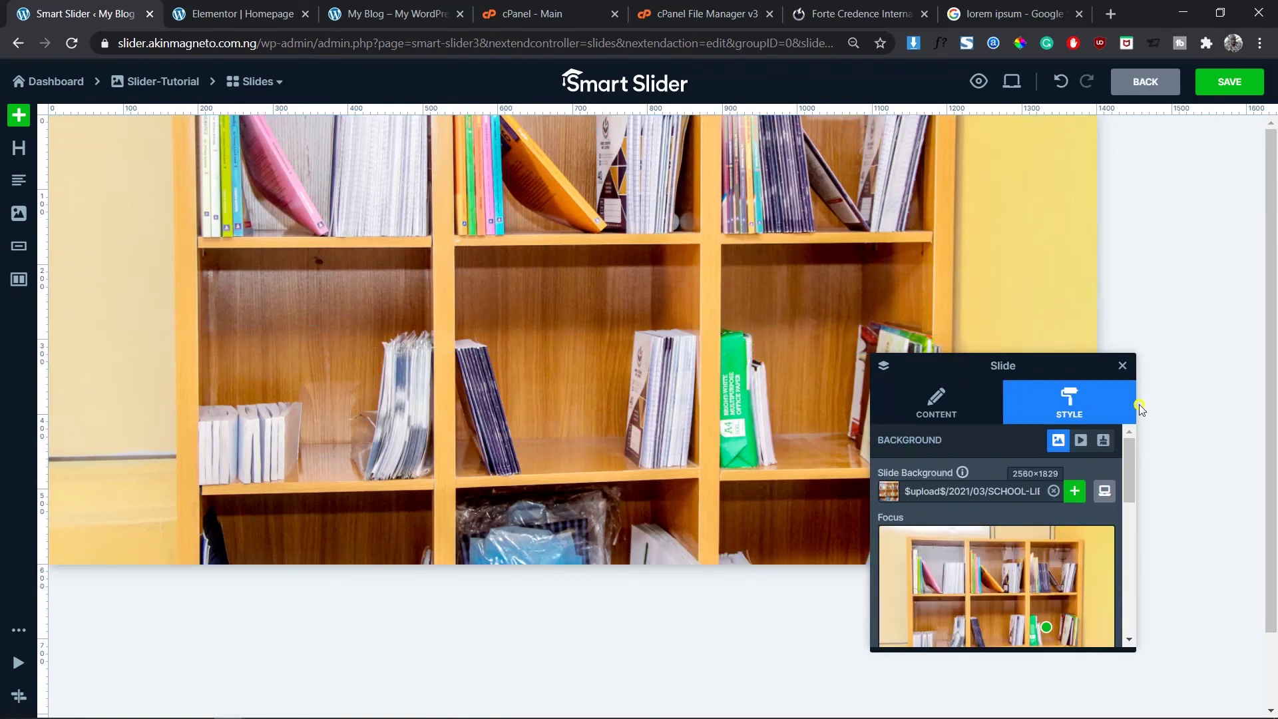
left_click(1129, 364)
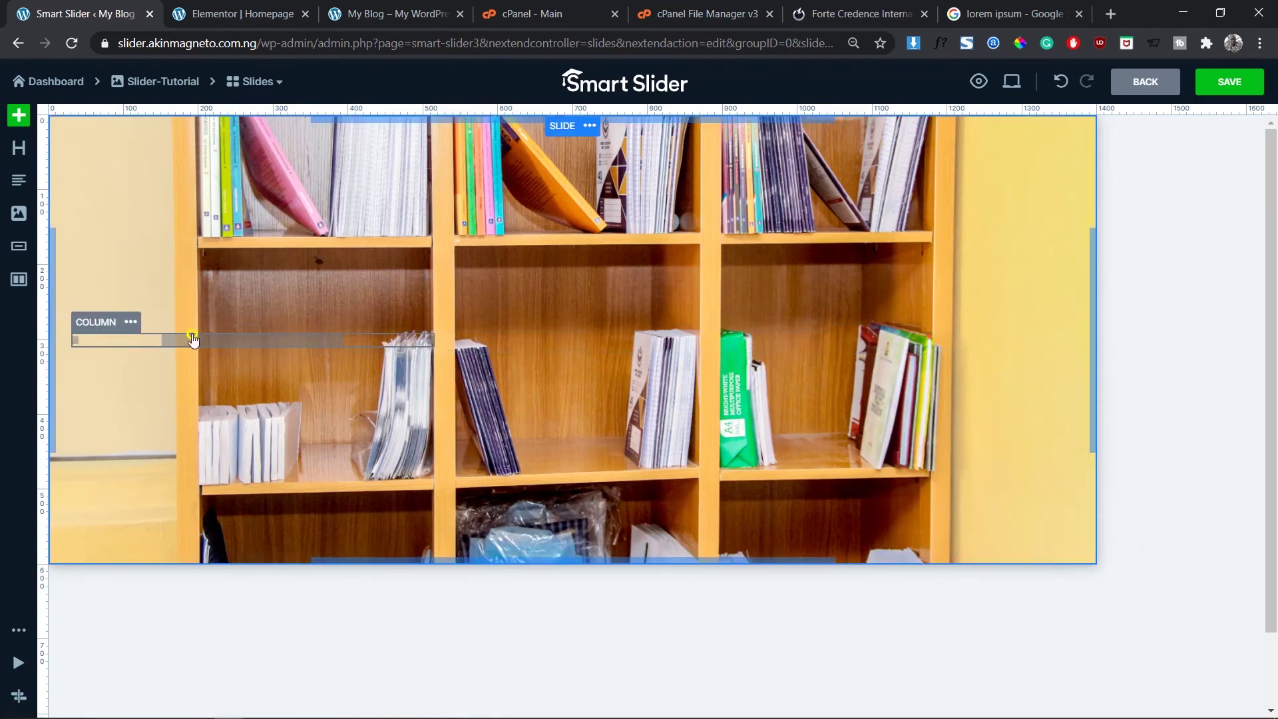
Give the first column a light gray background color, CED3D5FF.
left_click(100, 322)
left_click(1010, 412)
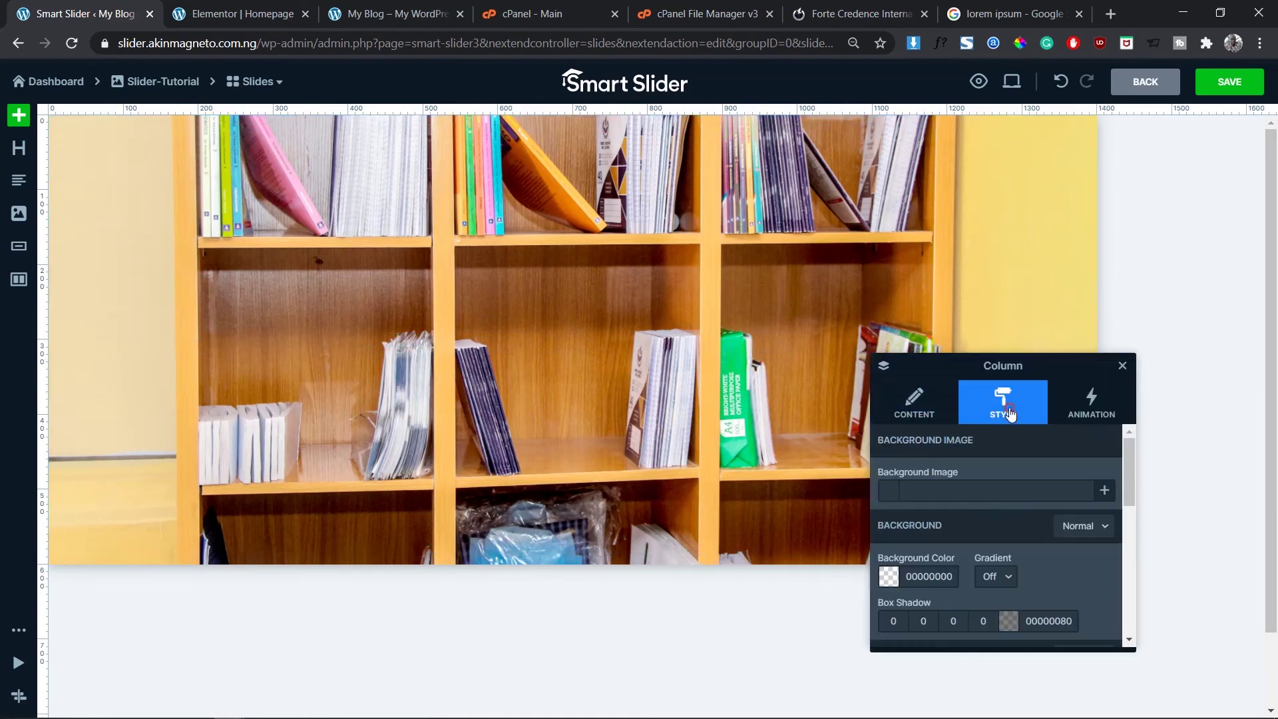
scroll(997, 567, "down", 1)
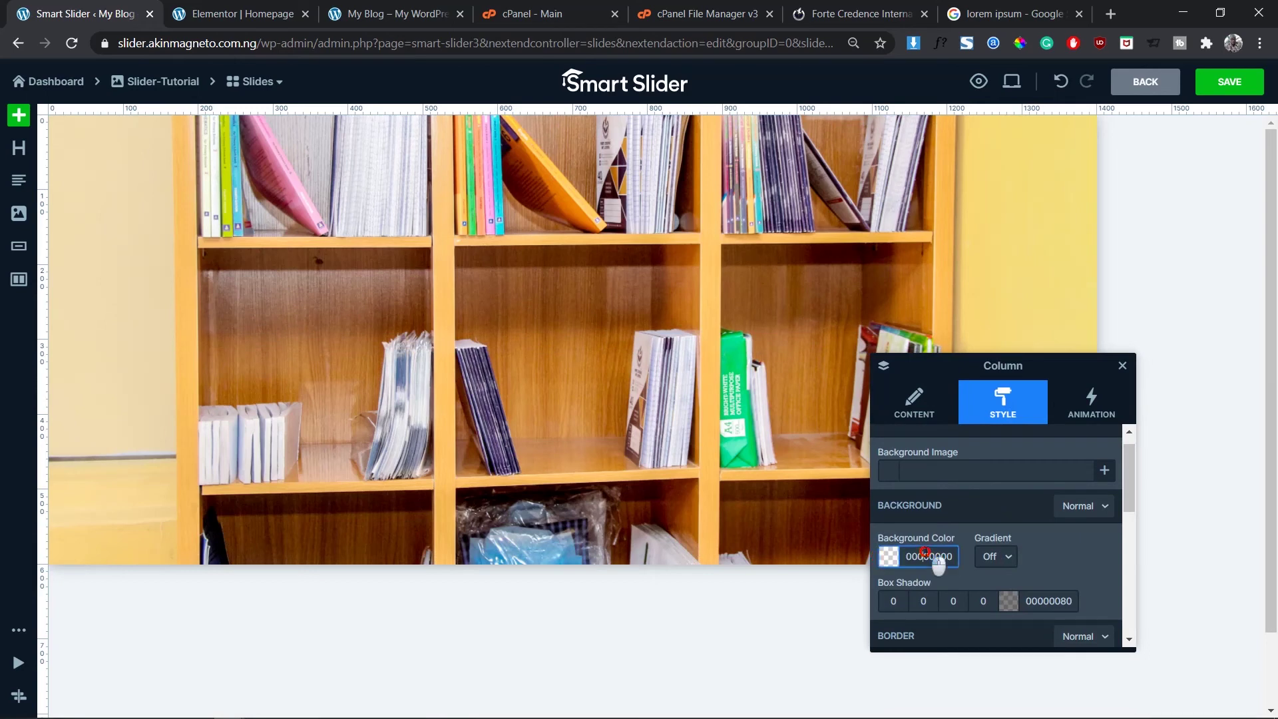
left_click(896, 561)
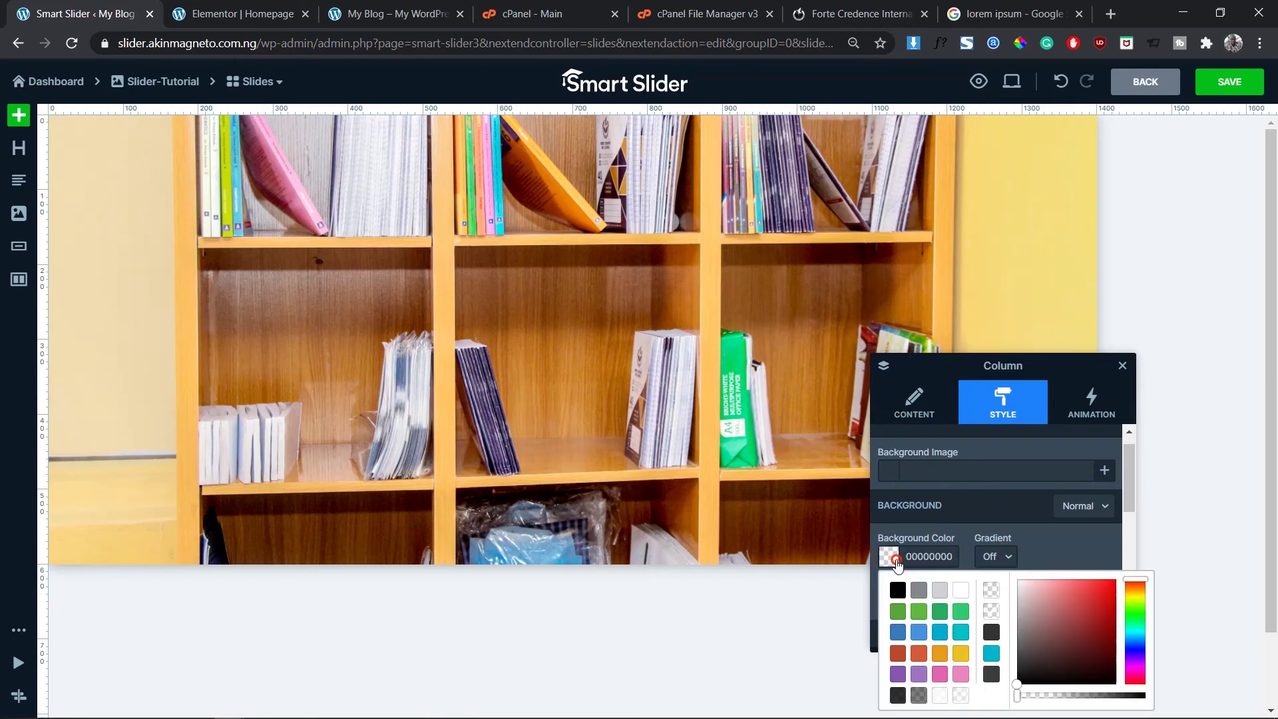
left_click(950, 590)
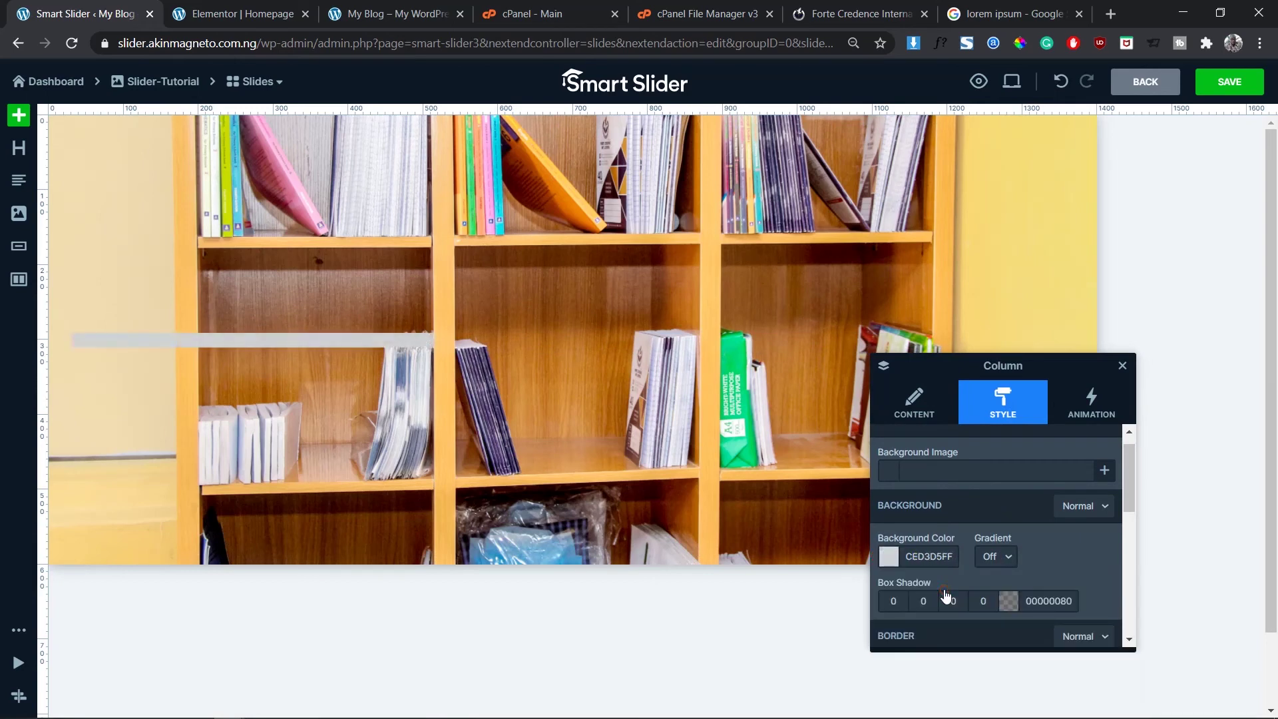
Examine the column's background, border, size, responsive and effect style options.
scroll(991, 559, "down", 1)
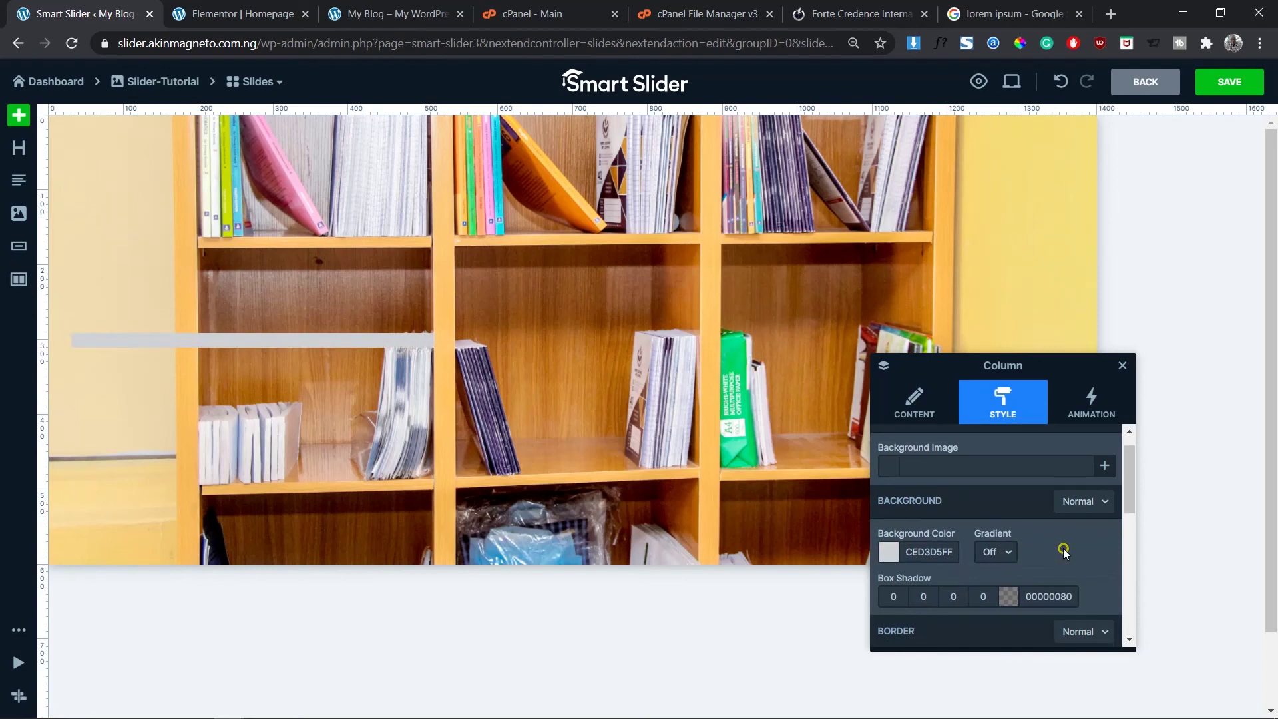
scroll(1003, 572, "down", 1)
scroll(1003, 573, "up", 2)
scroll(1003, 573, "down", 2)
scroll(968, 580, "down", 3)
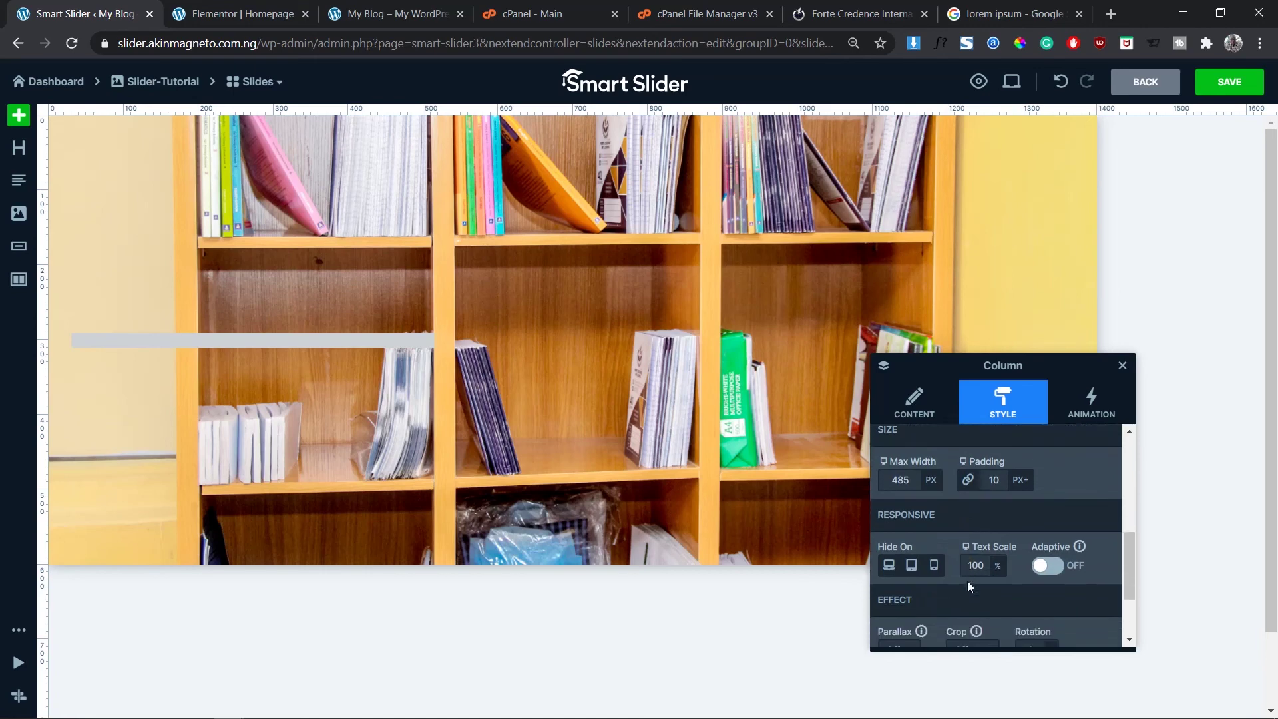
scroll(968, 581, "up", 2)
scroll(967, 580, "up", 4)
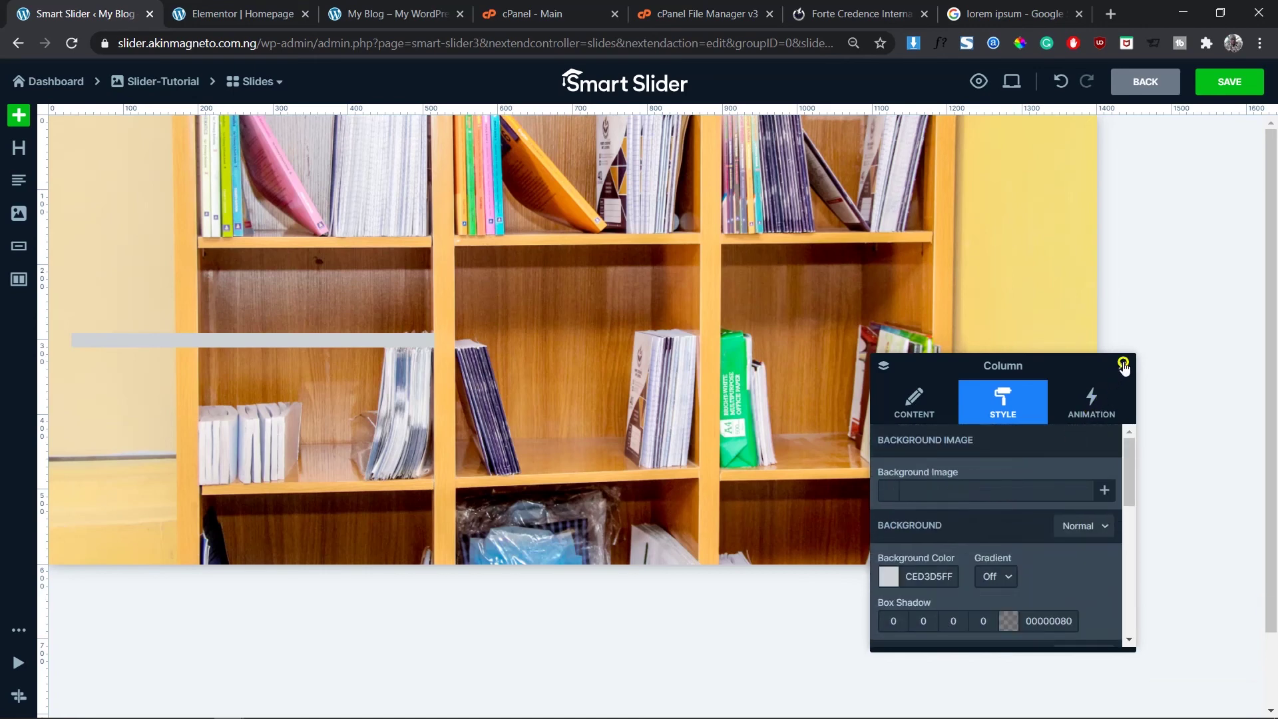
scroll(1011, 570, "down", 6)
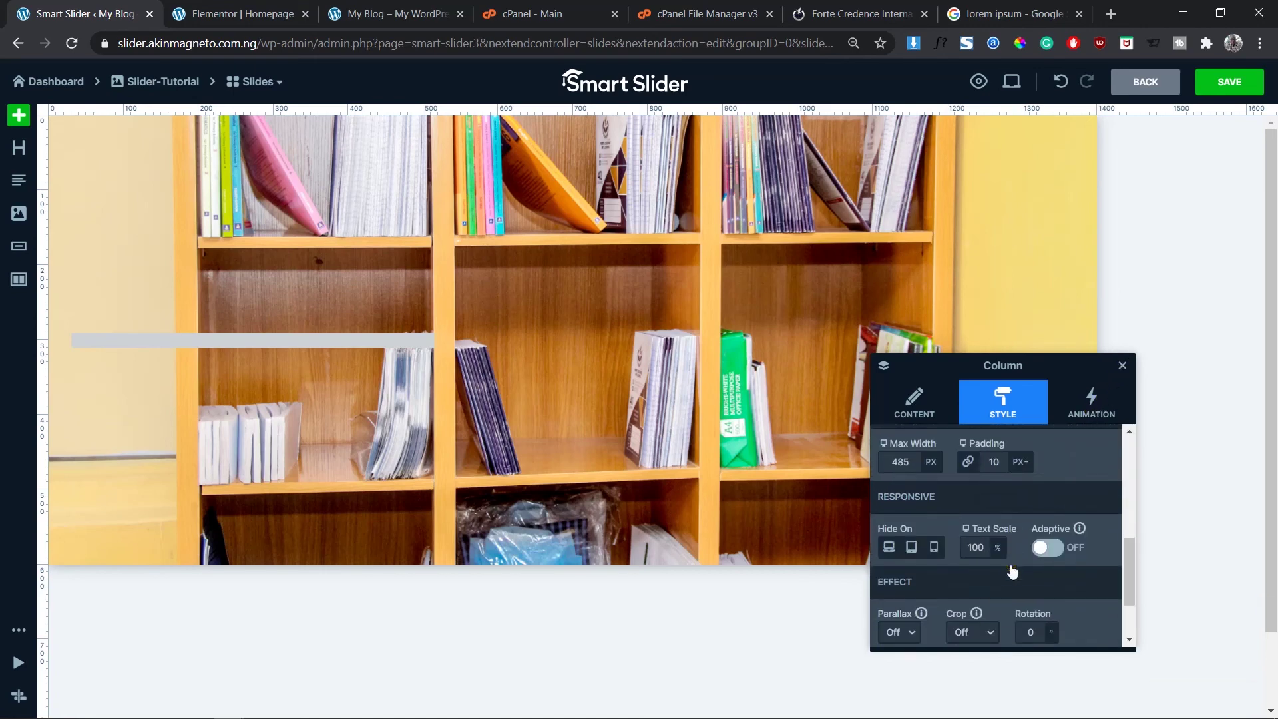
scroll(1013, 571, "up", 3)
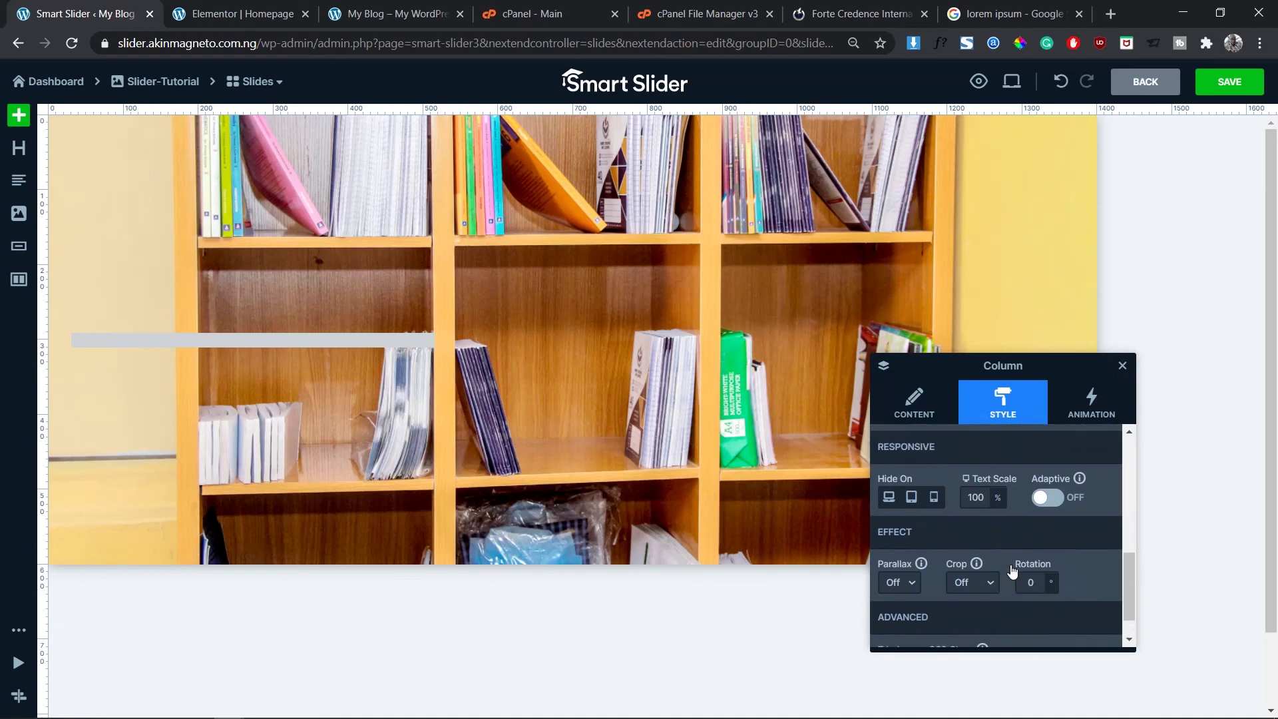
Unlink the column's padding values into separate settings for each side.
scroll(1013, 571, "down", 1)
left_click(1022, 534)
left_click(968, 533)
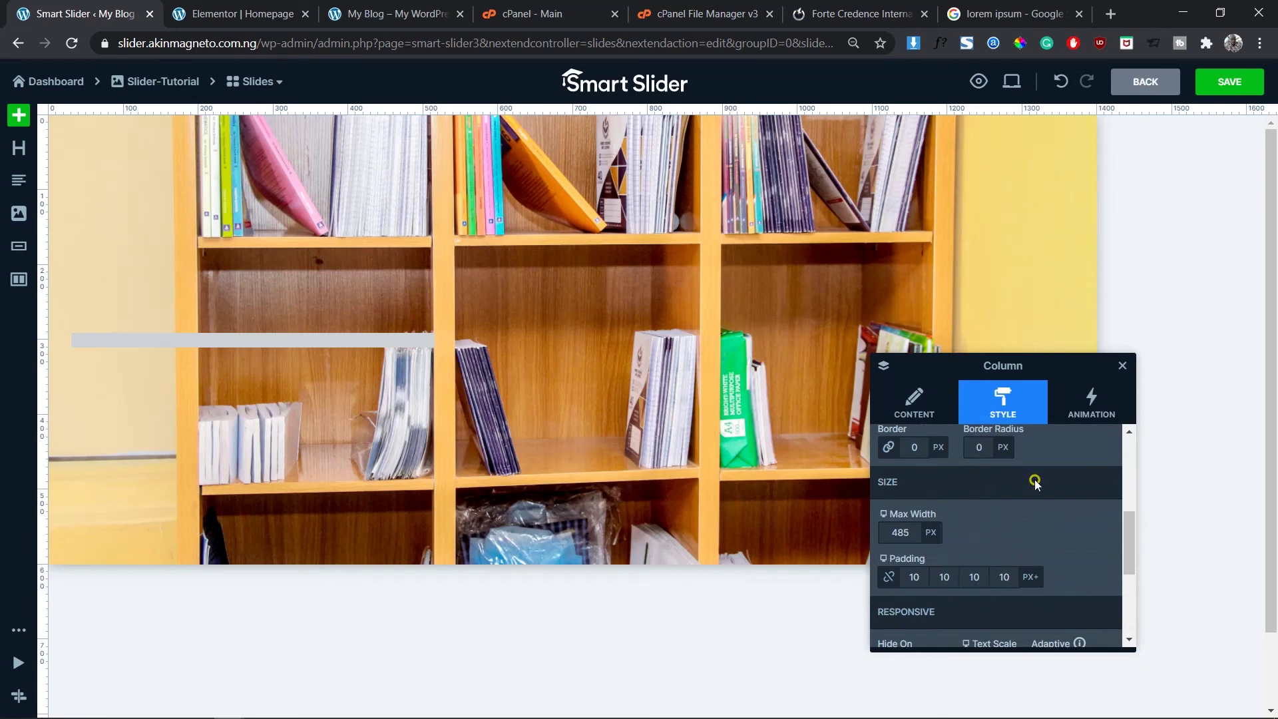
scroll(1034, 479, "up", 3)
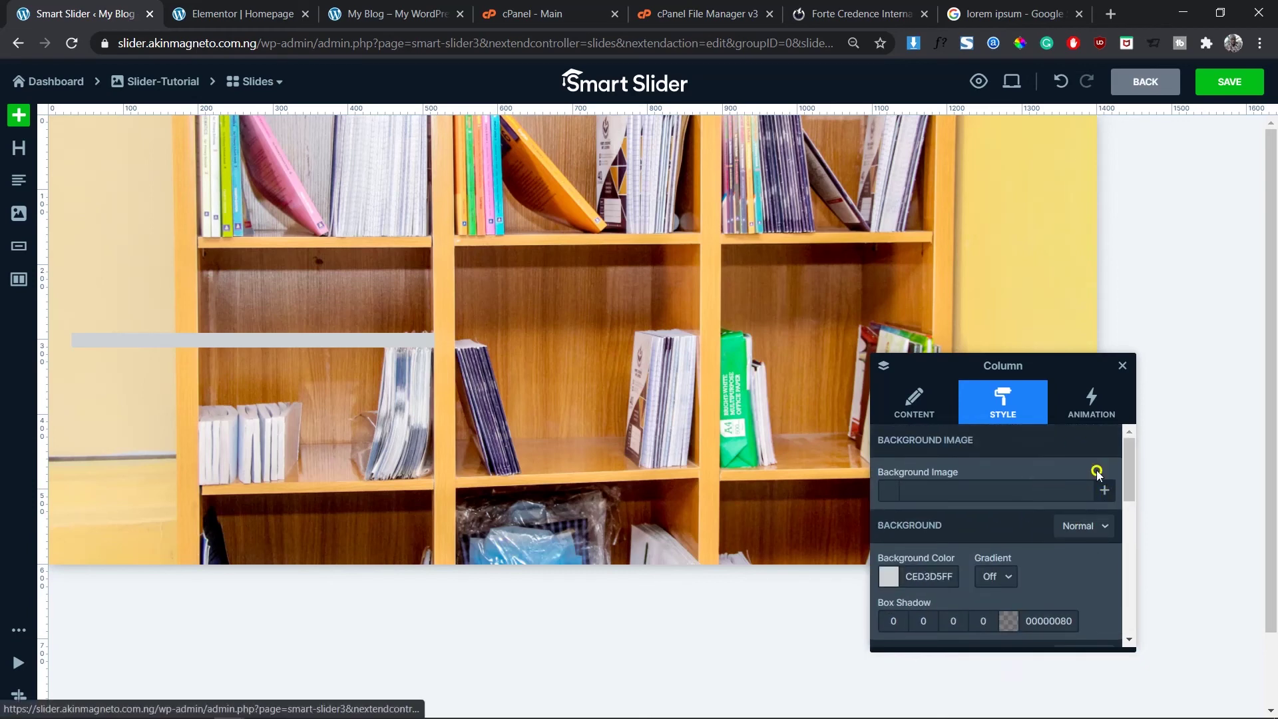
Add an image layer to the first column and replace its placeholder with the uploaded logo file favvv.png.
left_click(1128, 368)
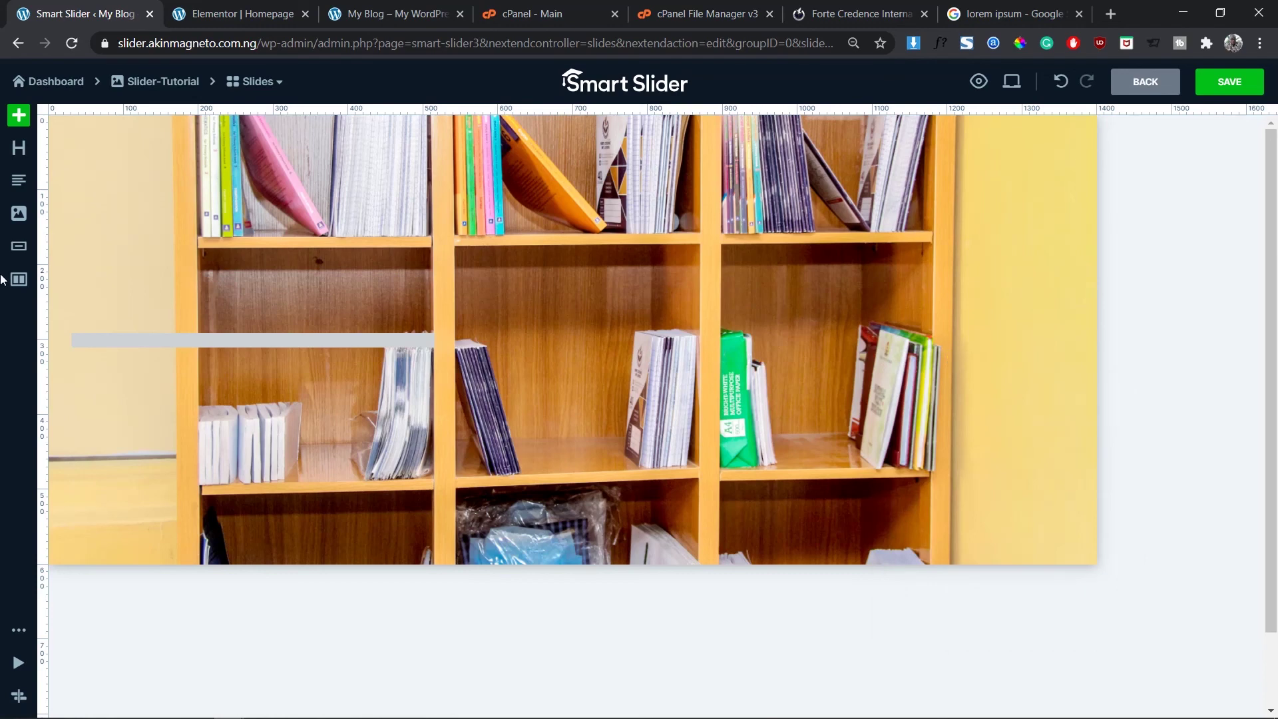
left_click_drag(22, 211, 251, 342)
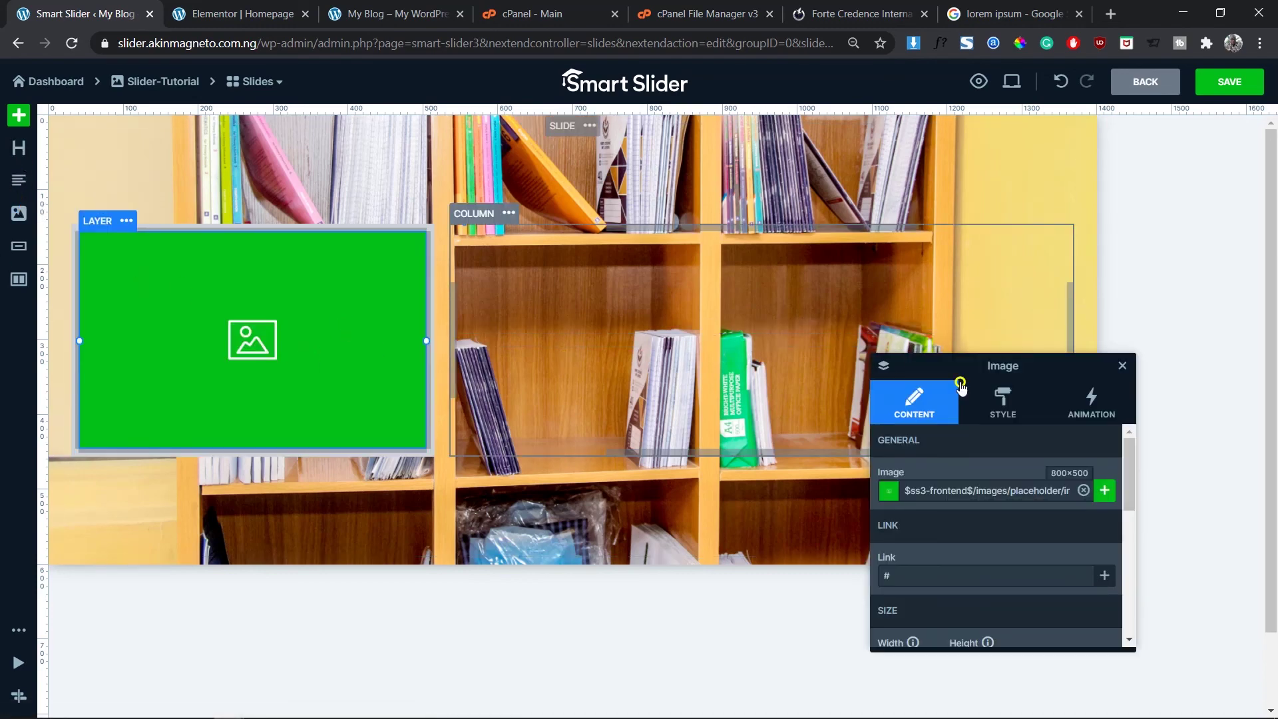
left_click(1083, 489)
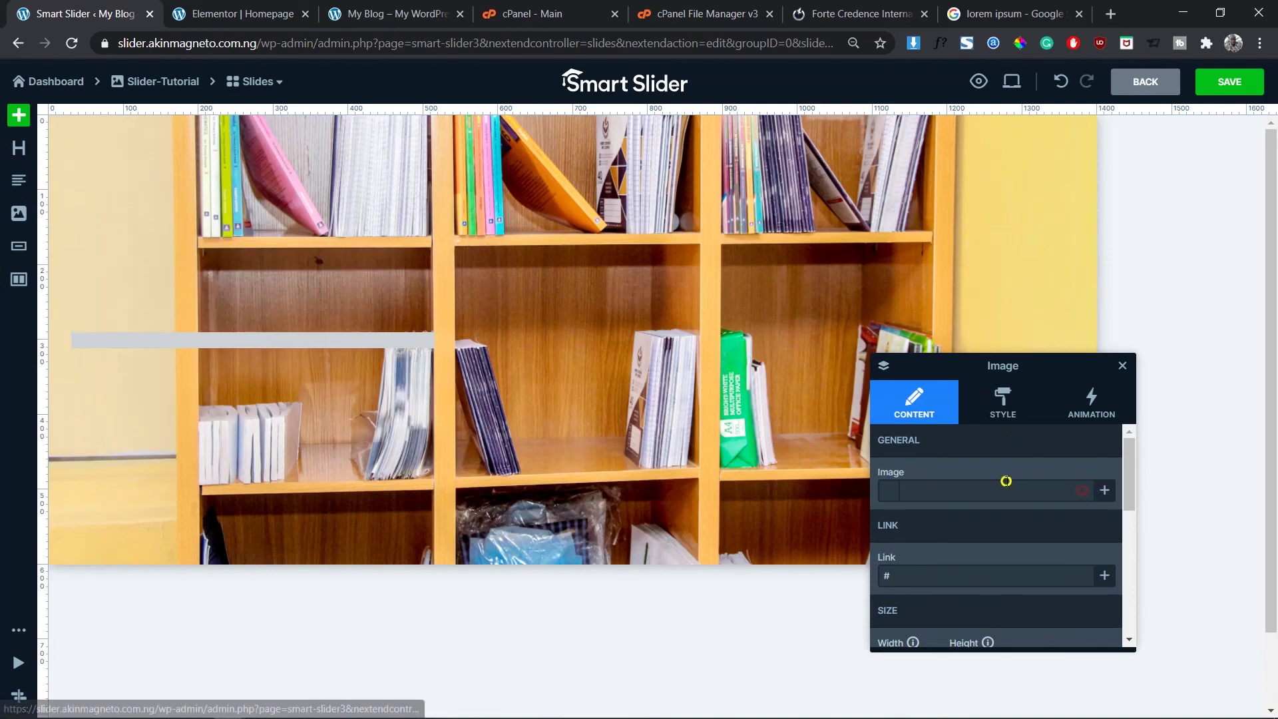
left_click(1105, 490)
left_click(81, 133)
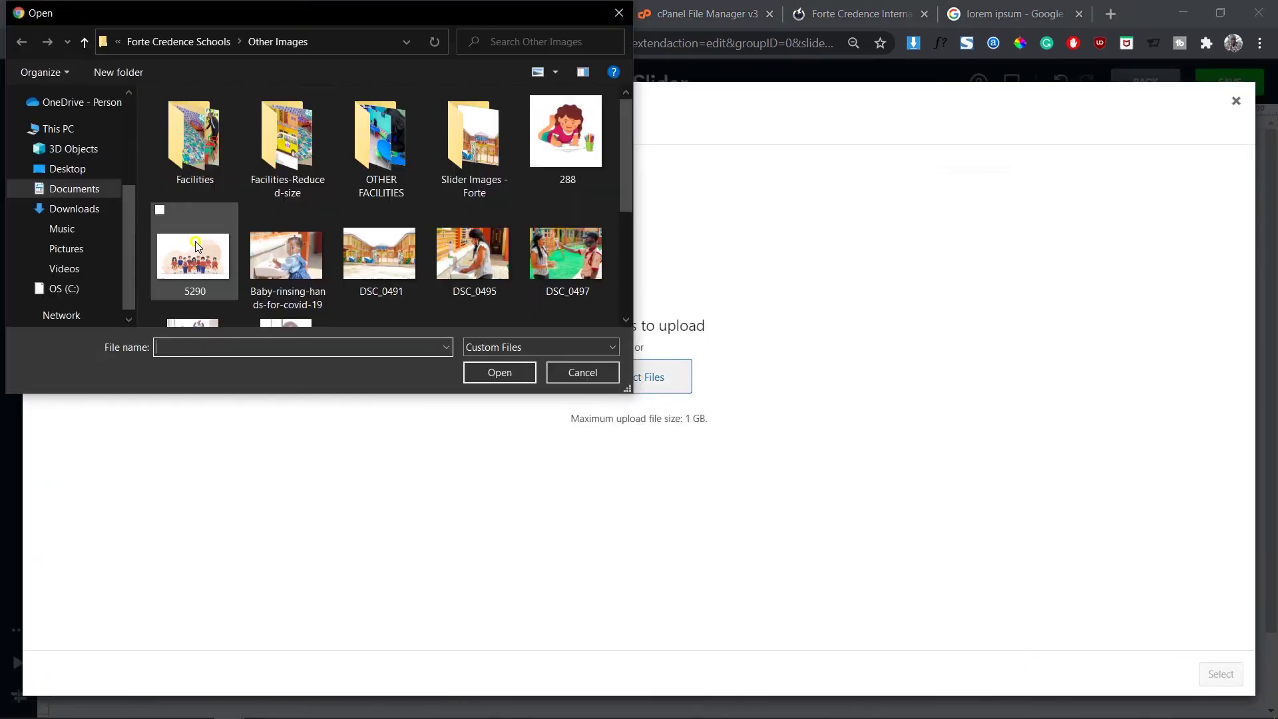
left_click(493, 377)
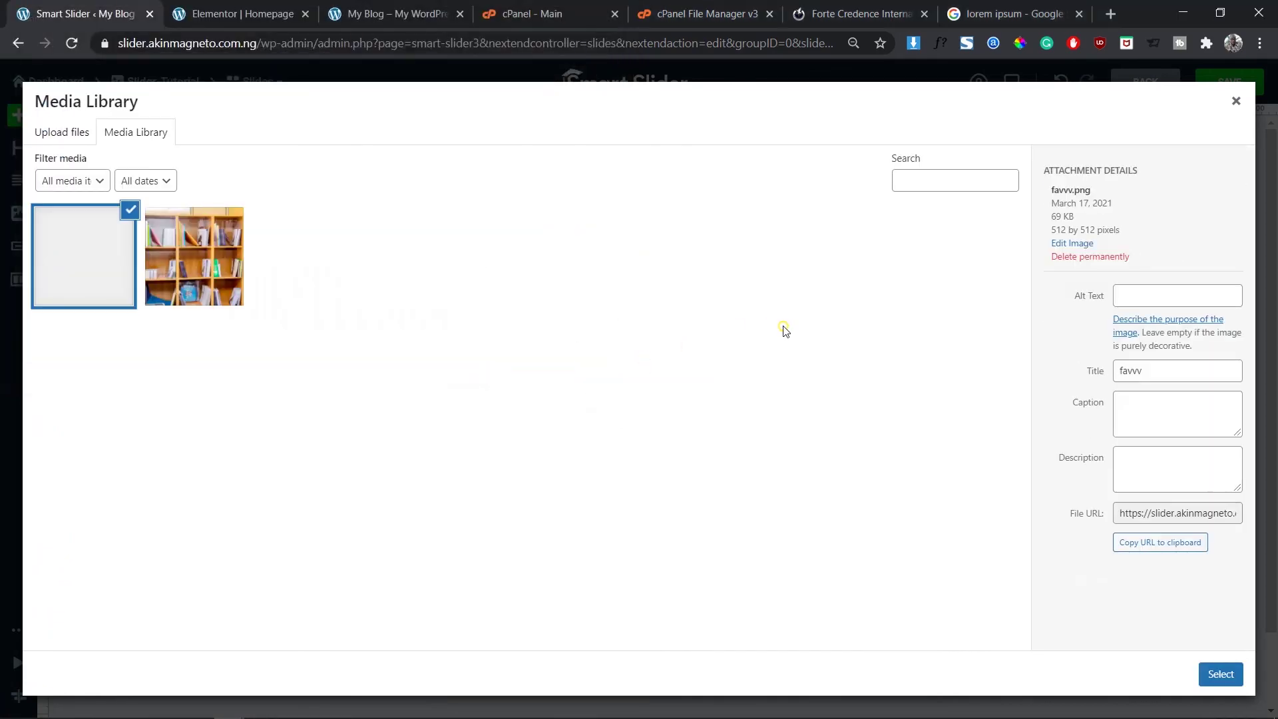
left_click(1219, 675)
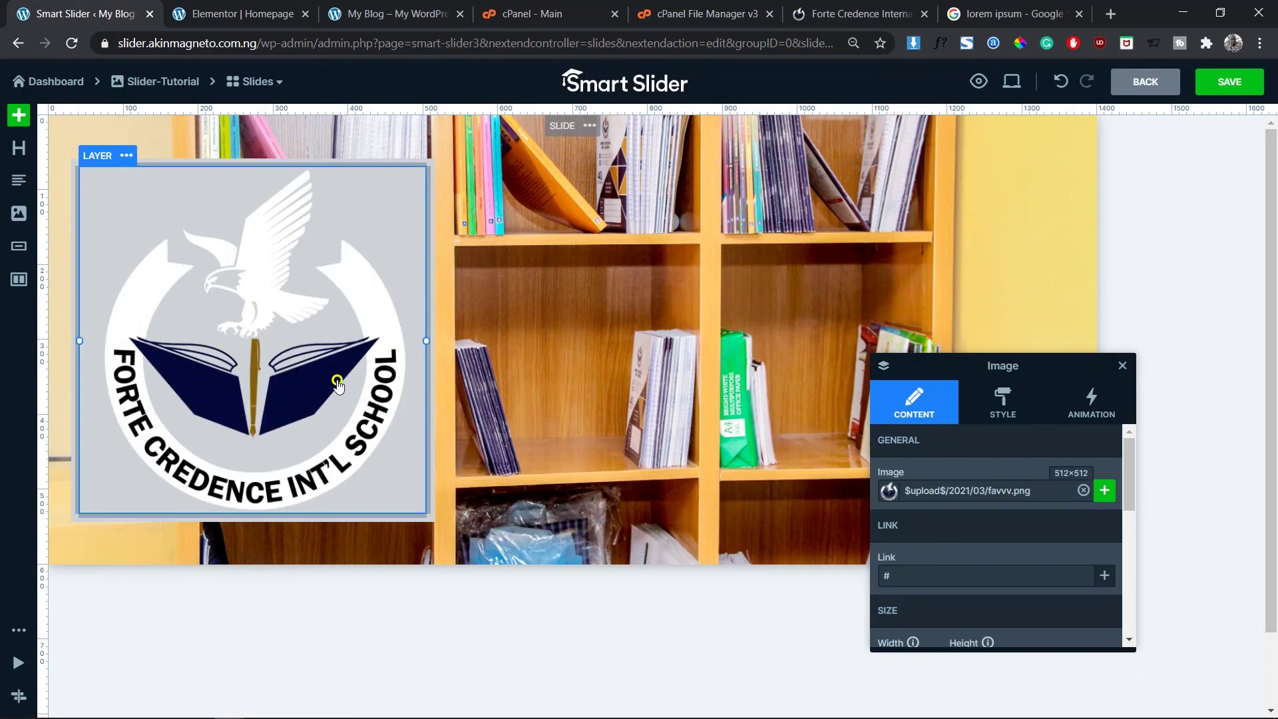
Examine the logo image layer's link, size, responsive and effect options.
scroll(996, 536, "down", 5)
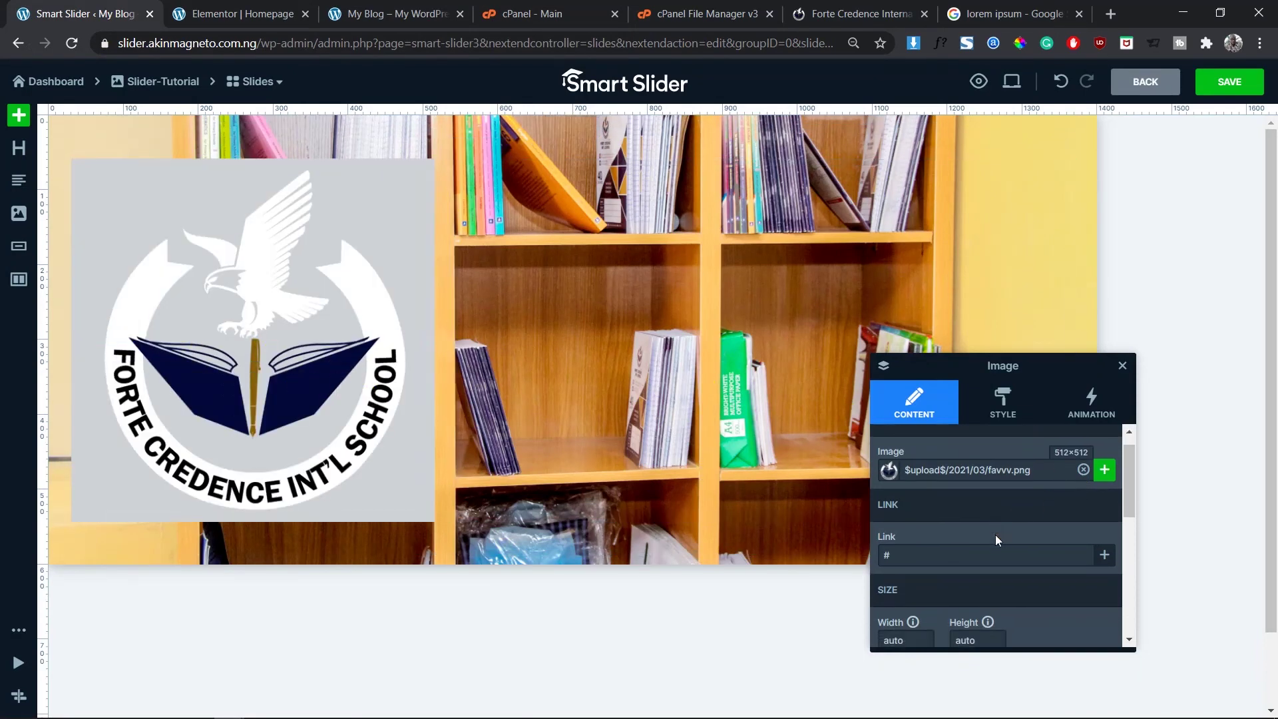
scroll(996, 534, "up", 5)
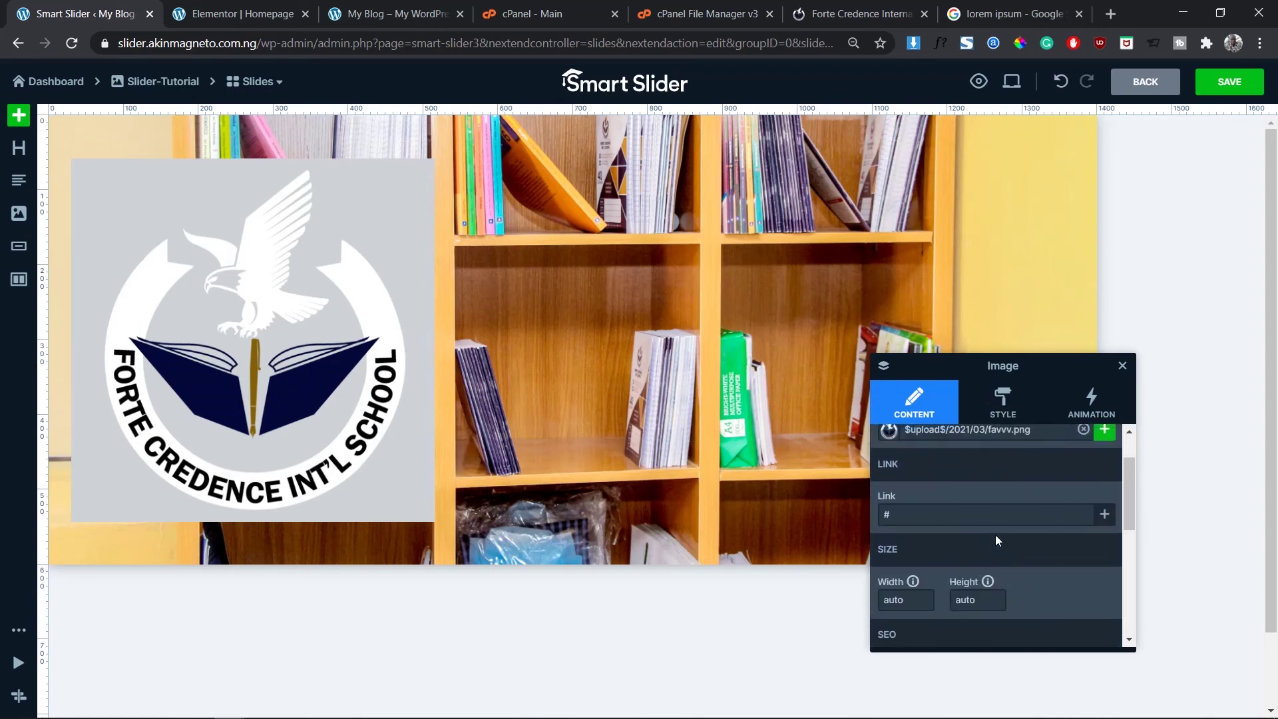
left_click(1012, 406)
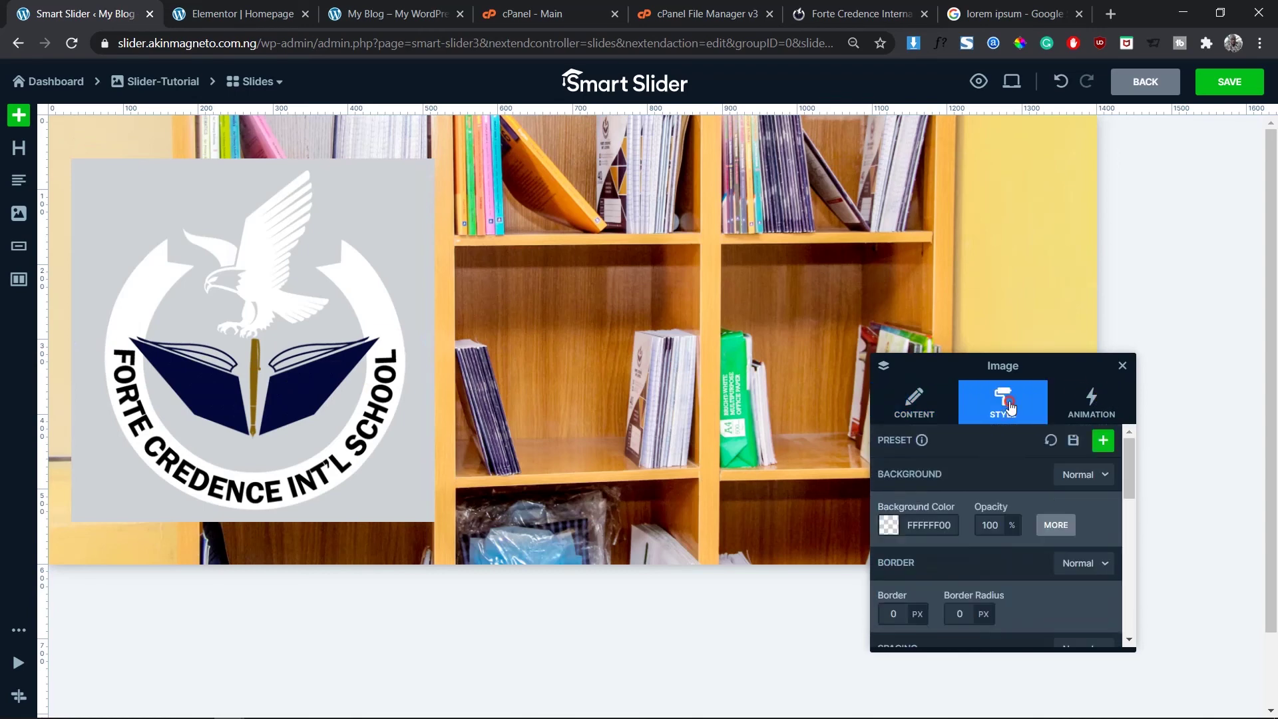
scroll(969, 568, "down", 3)
scroll(970, 571, "down", 2)
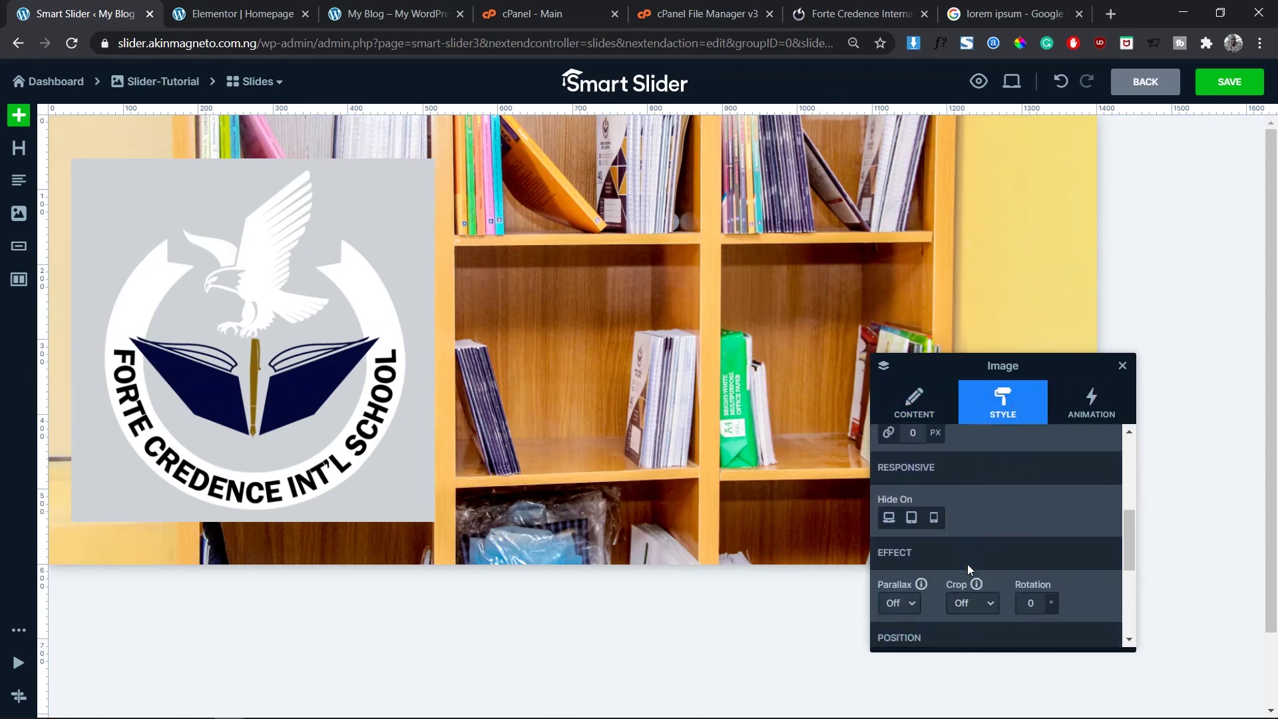
scroll(970, 571, "up", 5)
left_click(906, 403)
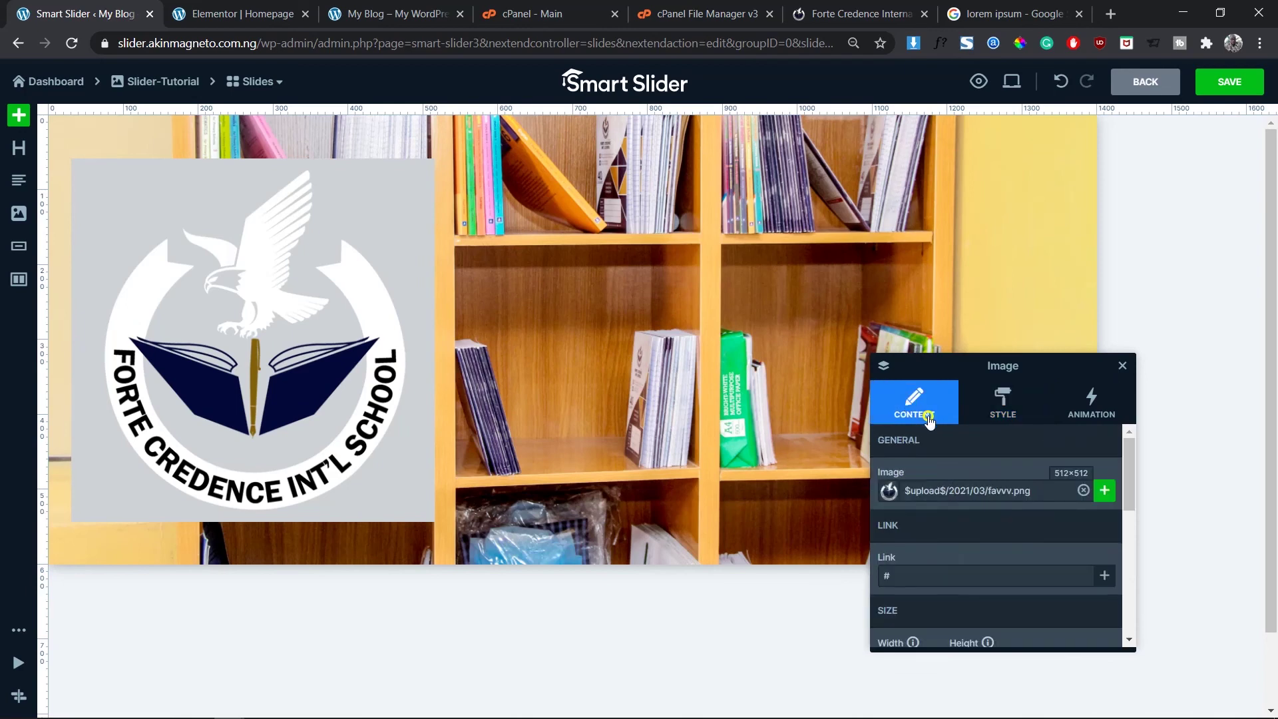
Set the logo image's width and height to 50 each.
left_click(291, 343)
scroll(992, 516, "down", 3)
left_click(976, 546)
left_click(902, 543)
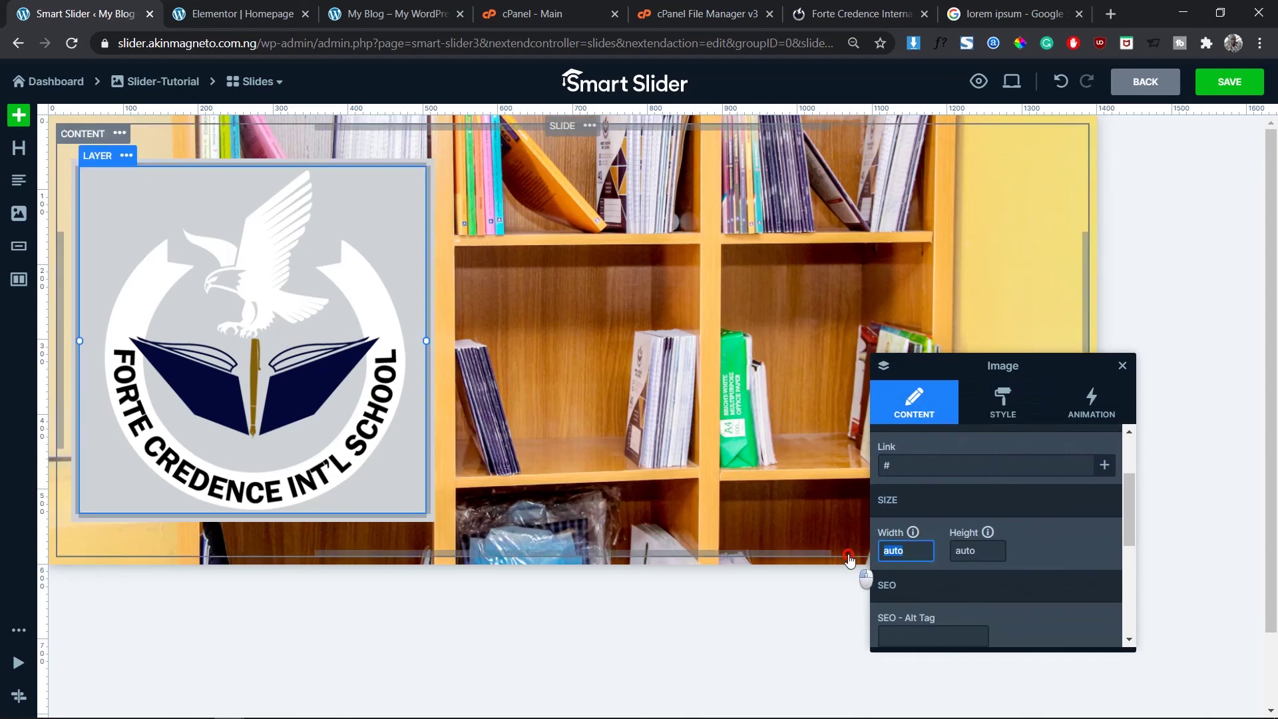
type("50")
key("Tab")
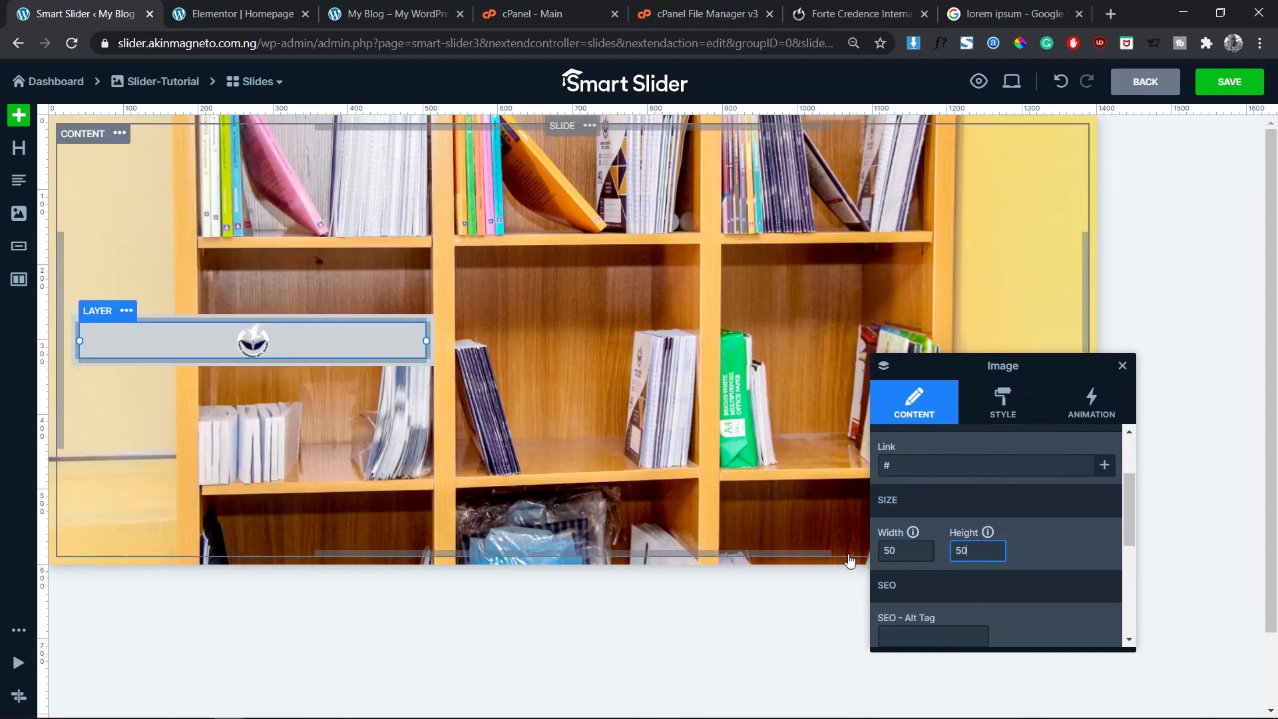
Change the logo image's width and height to 50% each.
key("shift+Tab")
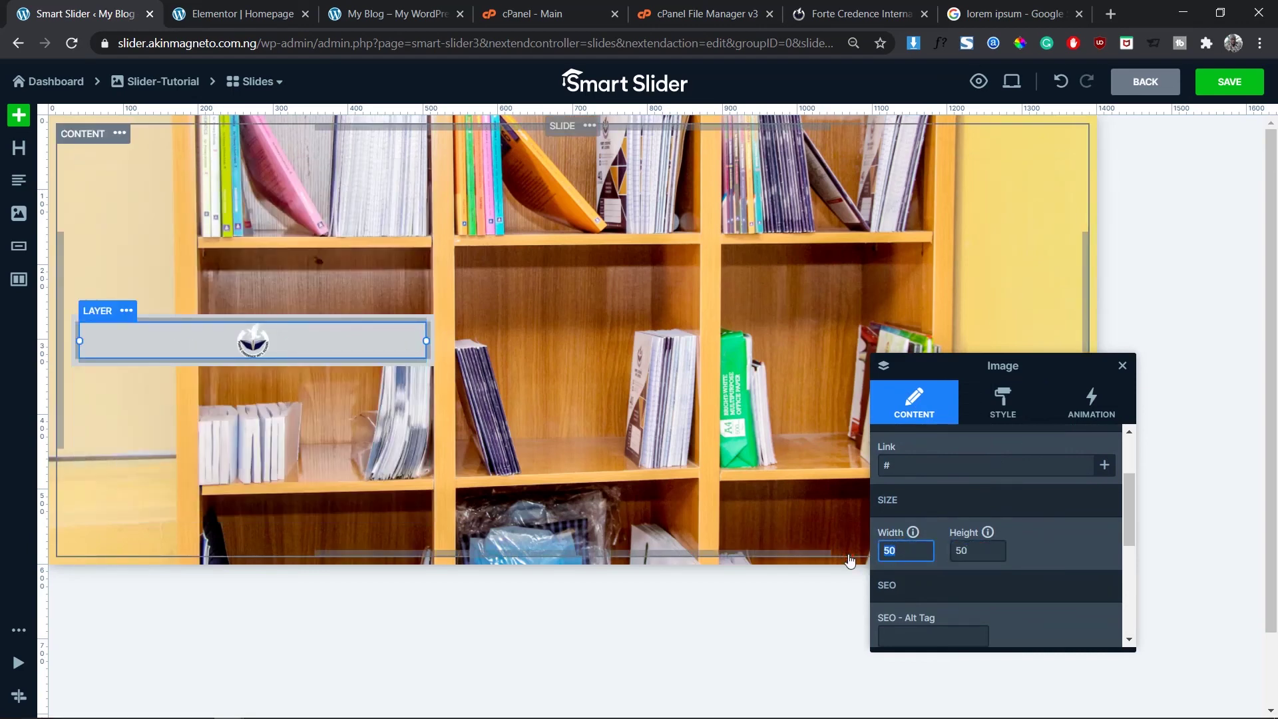
type("%")
key("Tab")
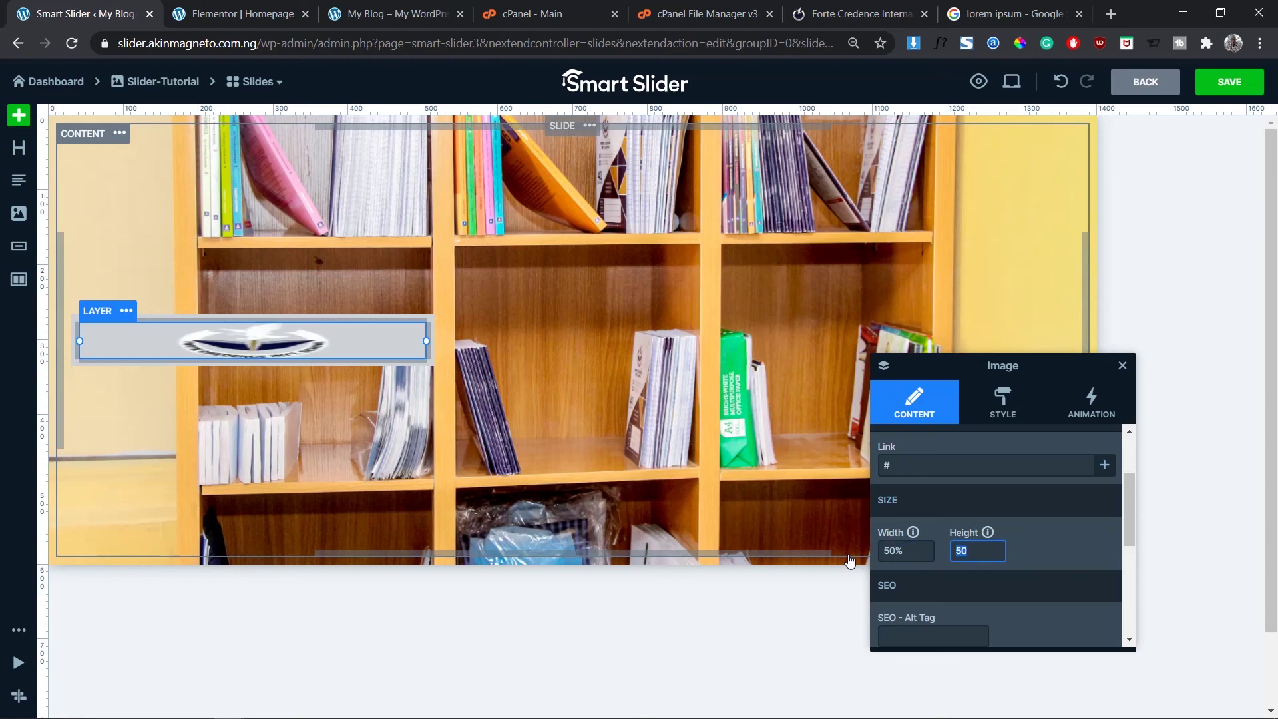
left_click(969, 518)
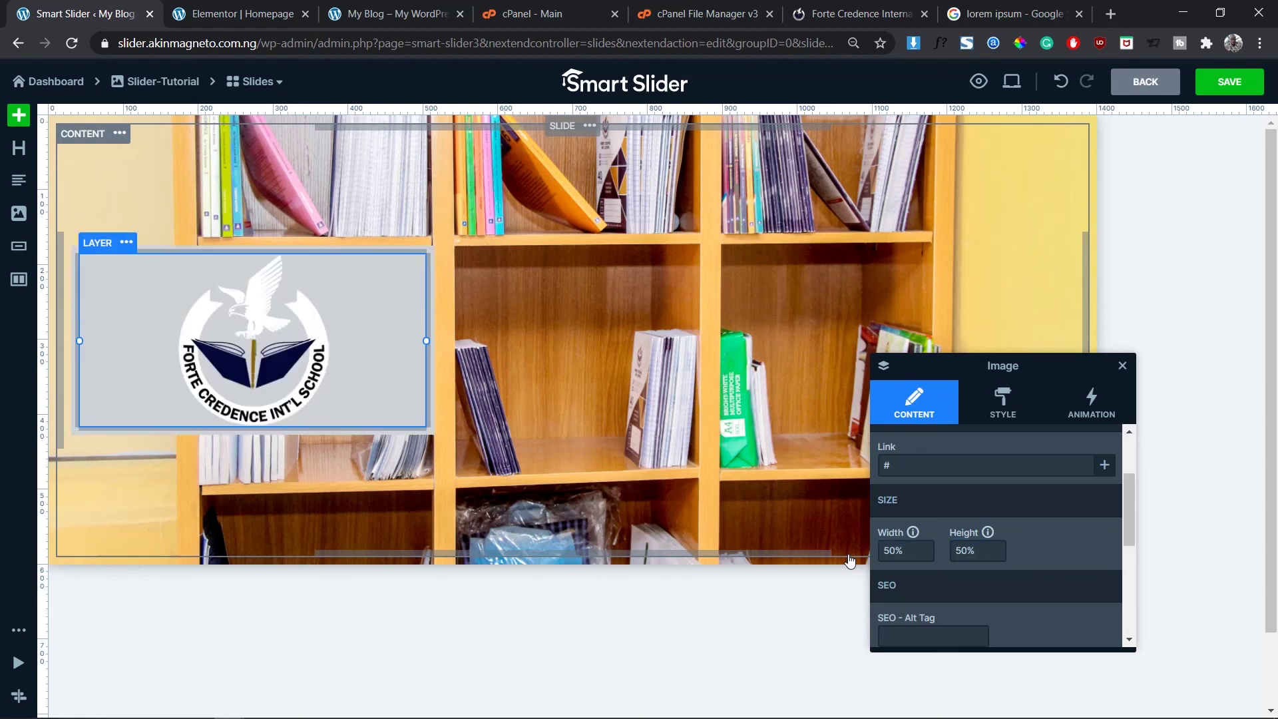
Reduce the logo image's width to 20%.
double_click(890, 547)
type("20")
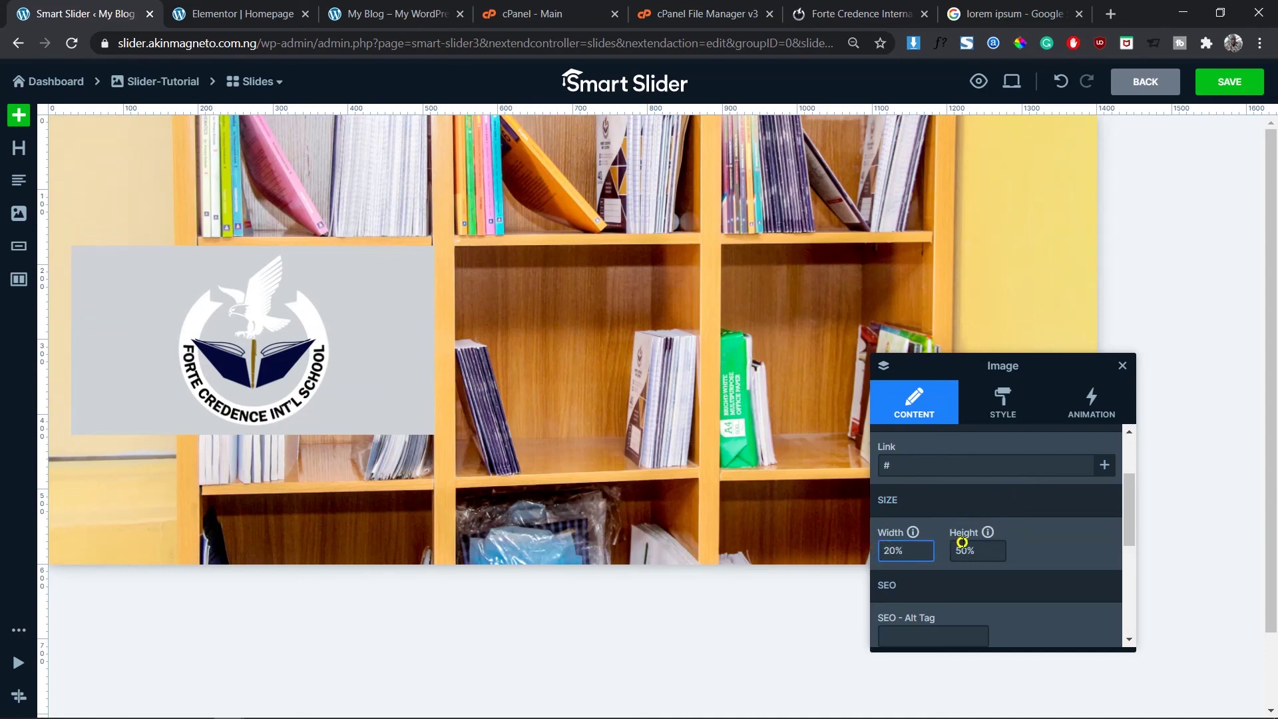